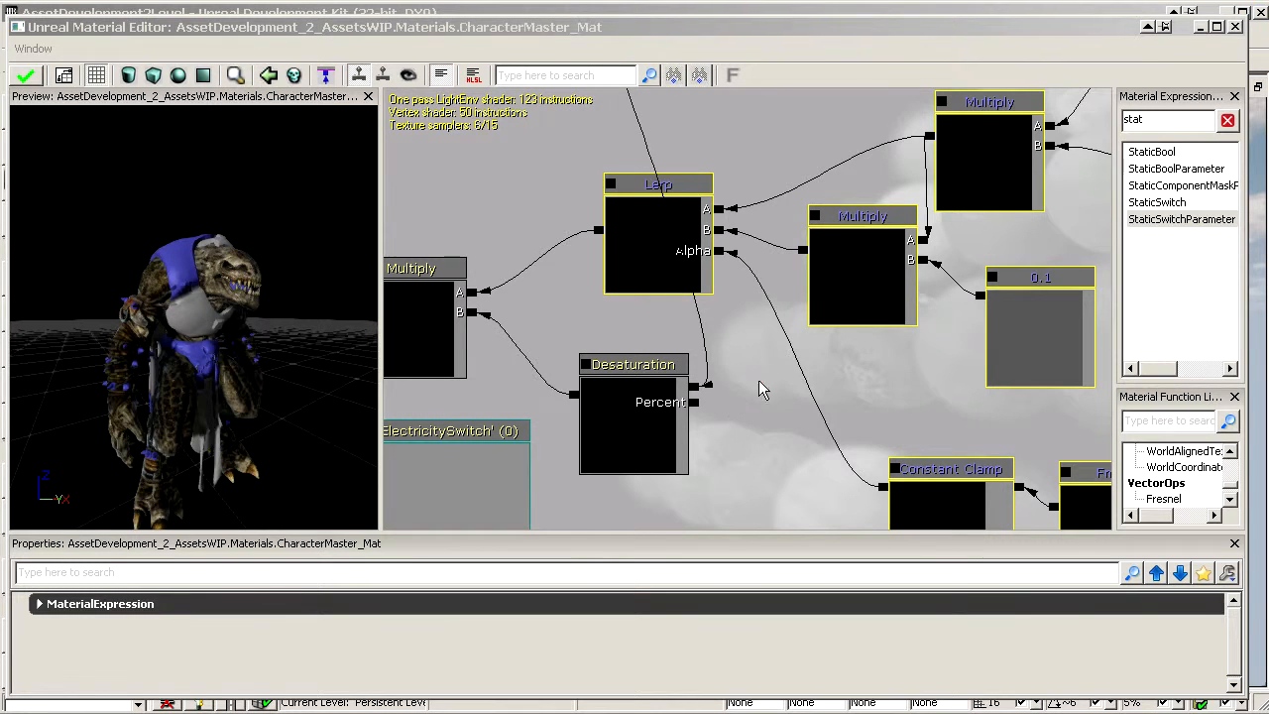
Move the duplicated electricity node network into empty space below the original network
scroll(758, 389, "down", 5)
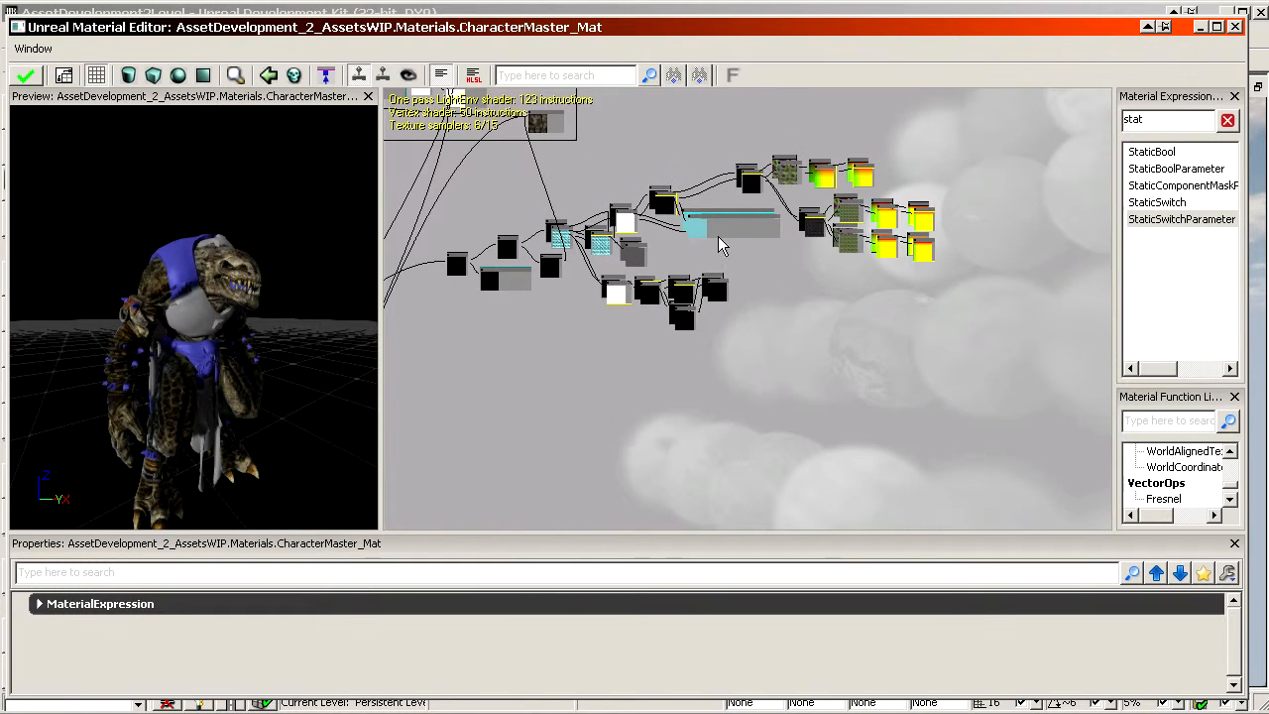
left_click_drag(717, 237, 686, 290, "ctrl")
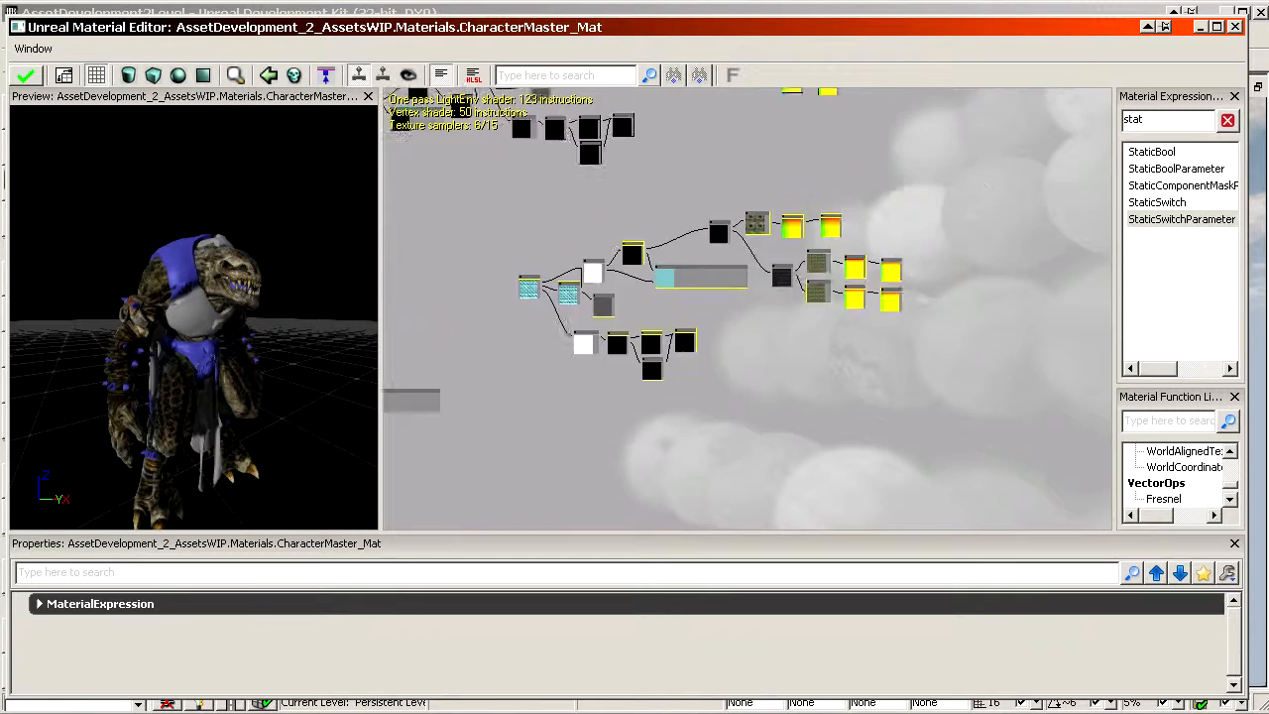
Rename the duplicated network's color intensity parameter to EmissiveFireColorIntensity
scroll(660, 273, "up", 8)
left_click(862, 370)
left_click_drag(843, 371, 795, 439)
left_click(770, 400)
left_click(572, 669)
scroll(563, 666, "down", 2)
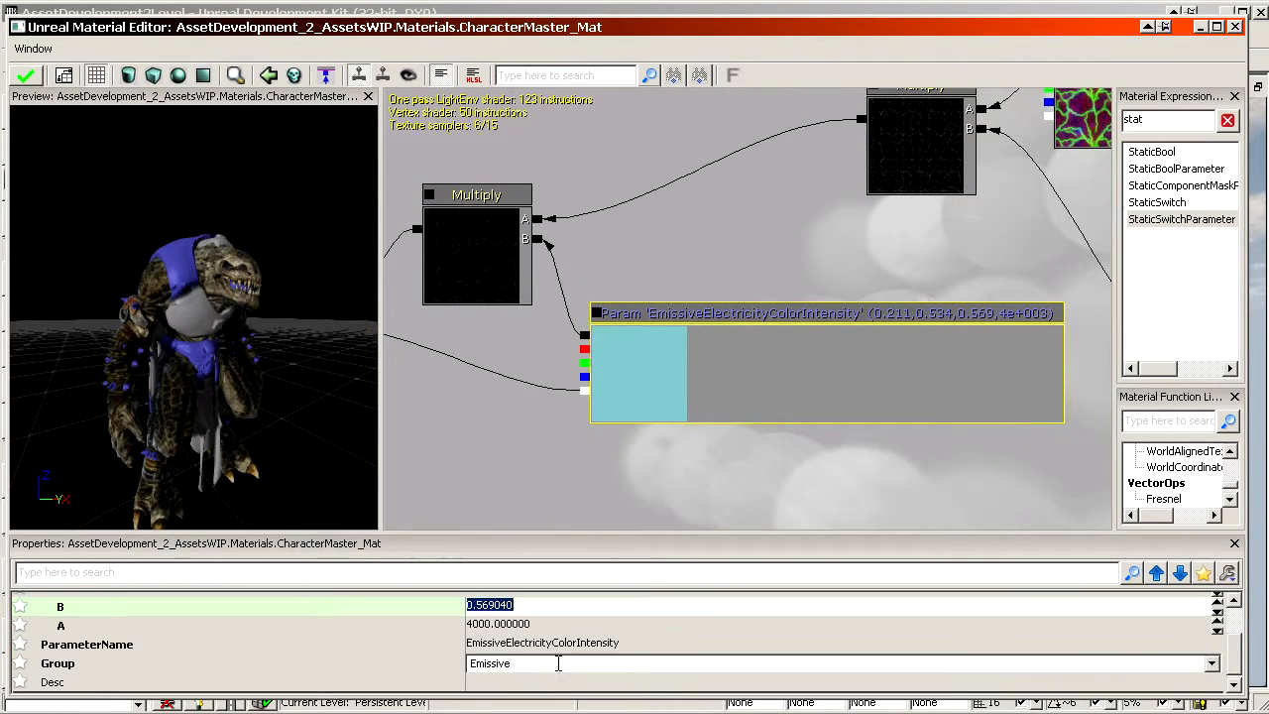
left_click(514, 644)
left_click(514, 644)
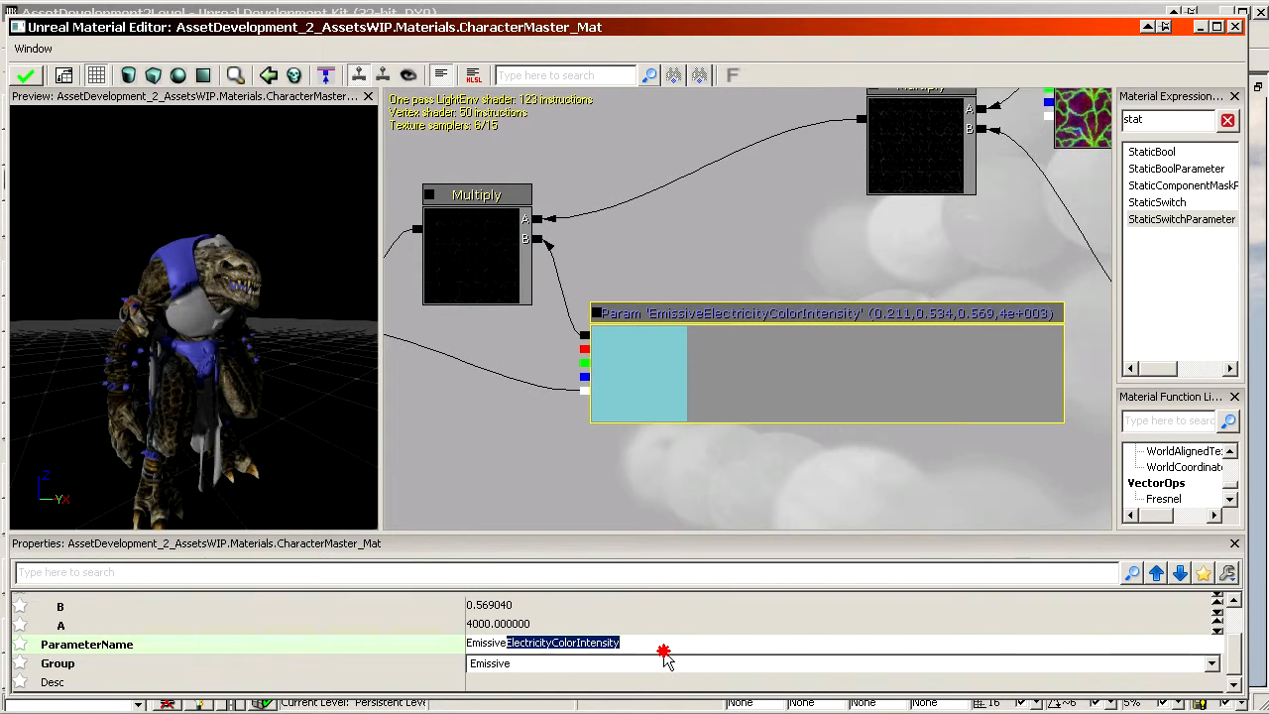
left_click_drag(664, 654, 525, 662)
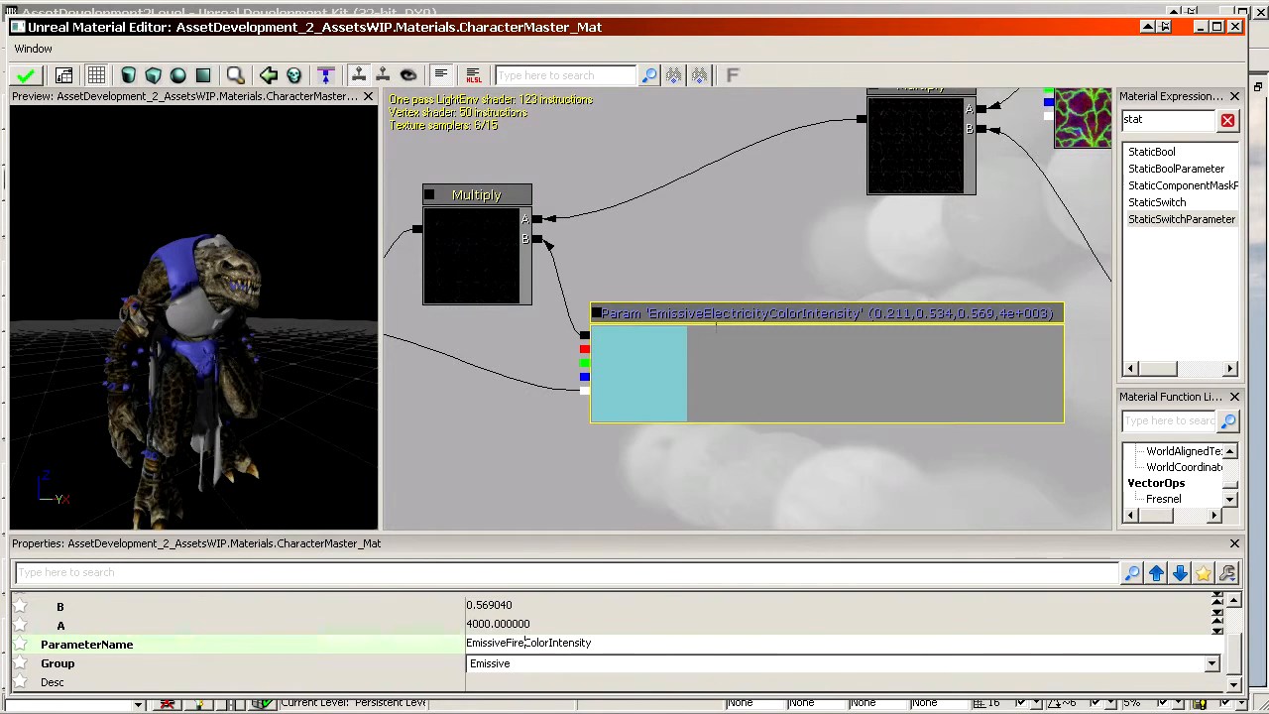
key("Return")
Assign the Fire texture from the Content Browser to the upper Texture Sample feeding the Multiply that combines two texture branches in the duplicate
scroll(715, 327, "down", 6)
left_click_drag(716, 327, 742, 302)
scroll(517, 488, "up", 5)
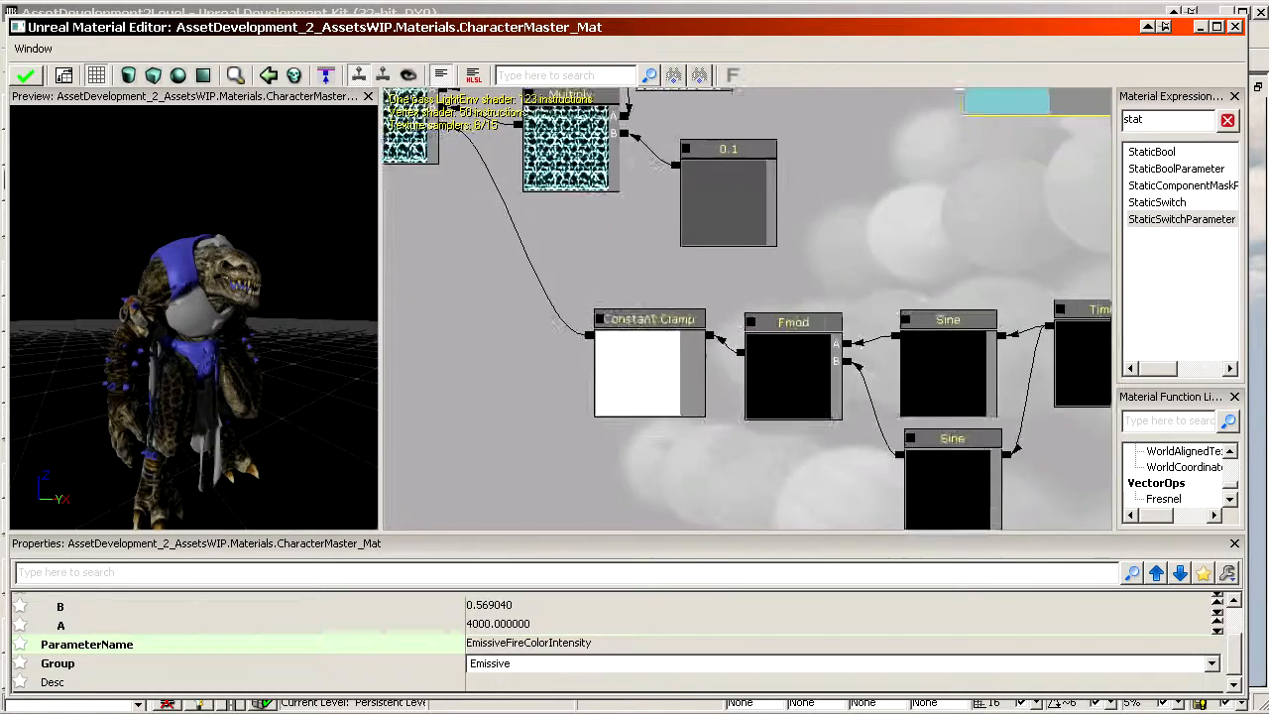
left_click_drag(594, 258, 705, 488)
left_click_drag(1071, 397, 453, 289)
left_click_drag(1021, 287, 391, 513)
left_click_drag(632, 372, 847, 383)
scroll(847, 383, "up", 1)
left_click(795, 327)
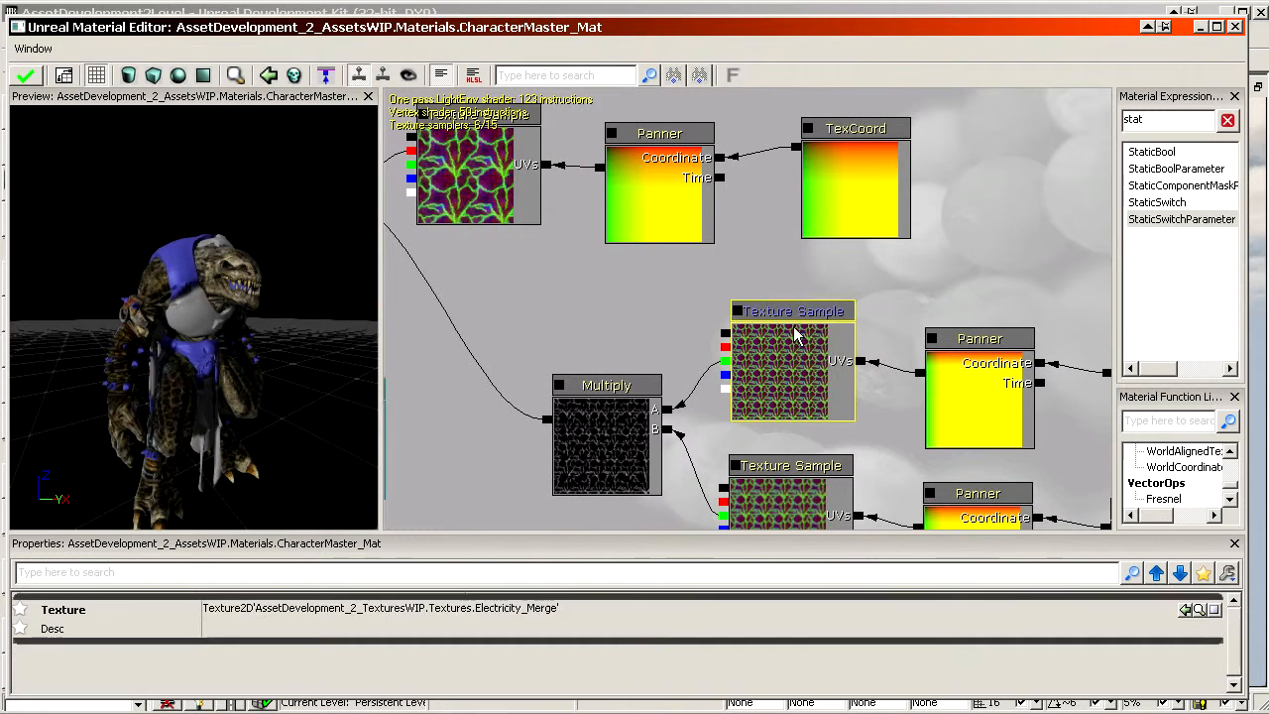
left_click_drag(741, 22, 143, 250)
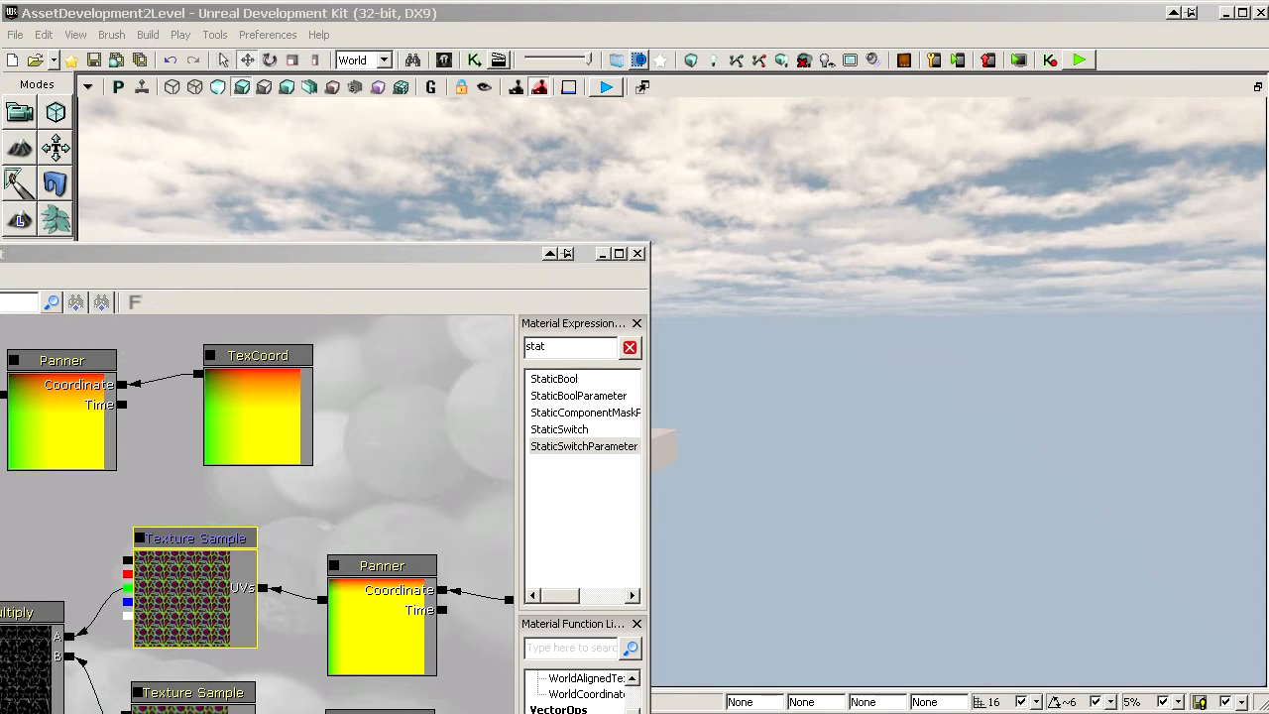
left_click_drag(1267, 198, 753, 48)
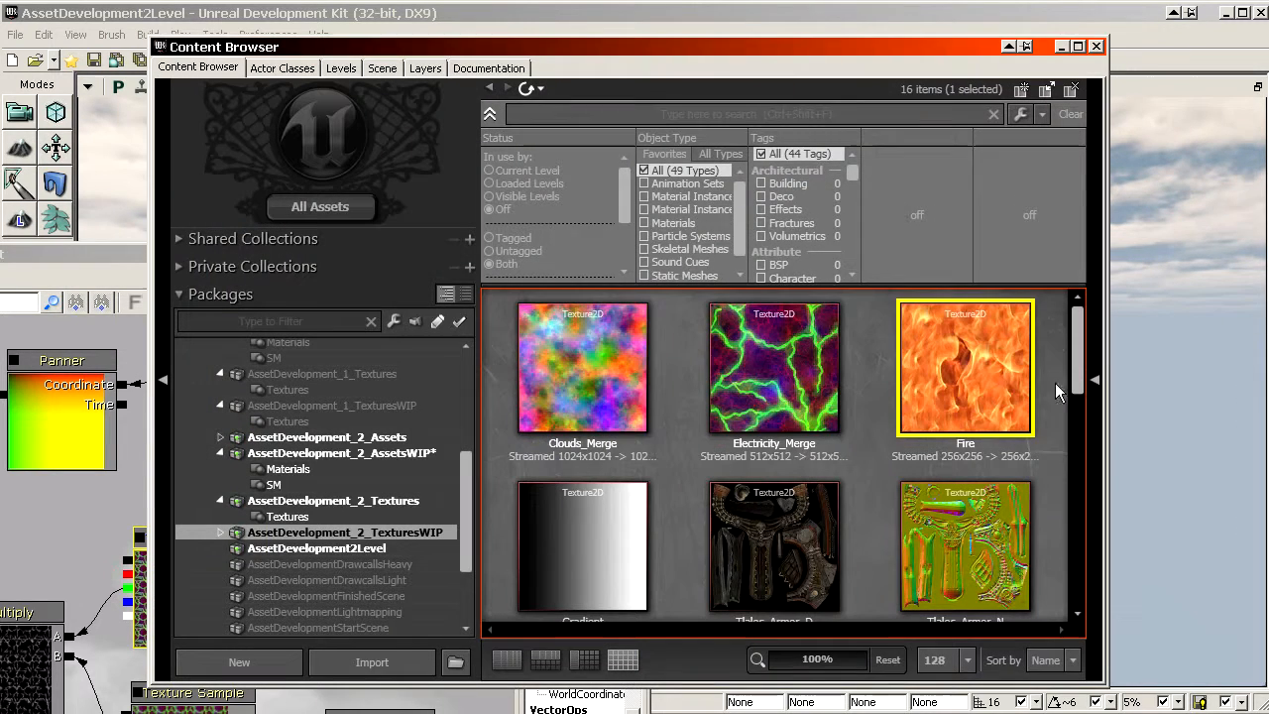
left_click_drag(672, 52, 686, 712)
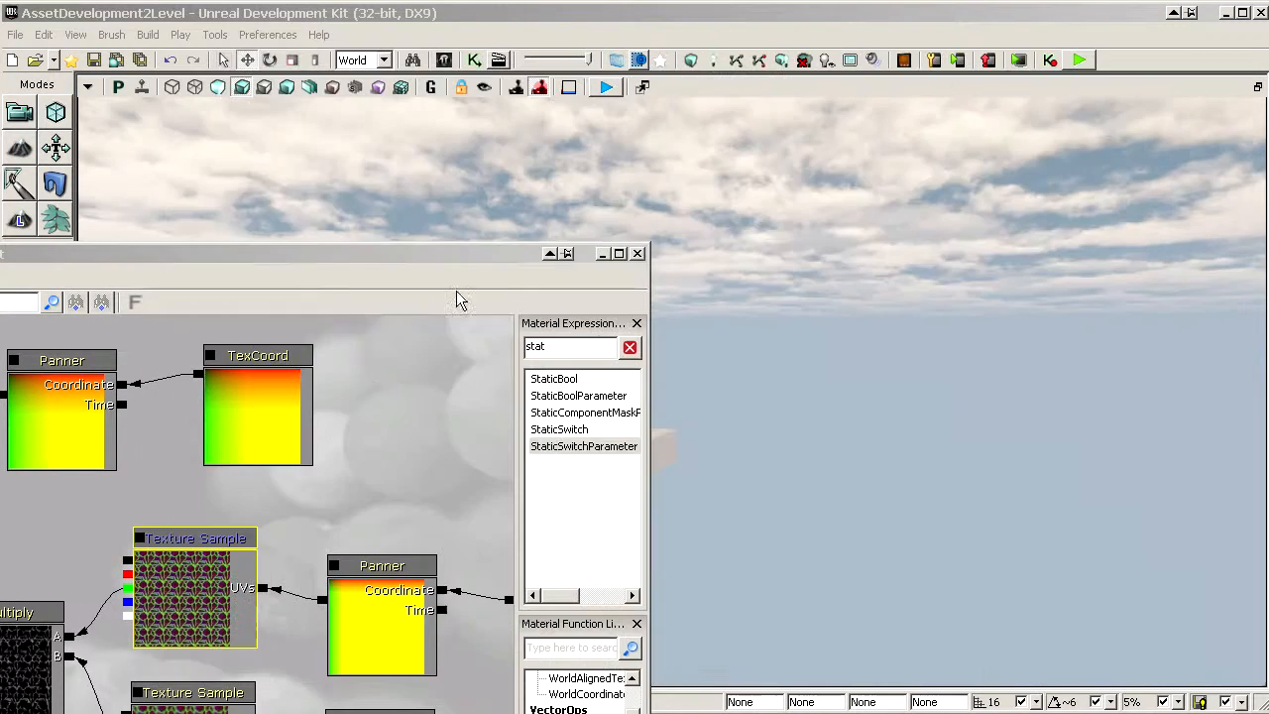
left_click_drag(301, 250, 922, 39)
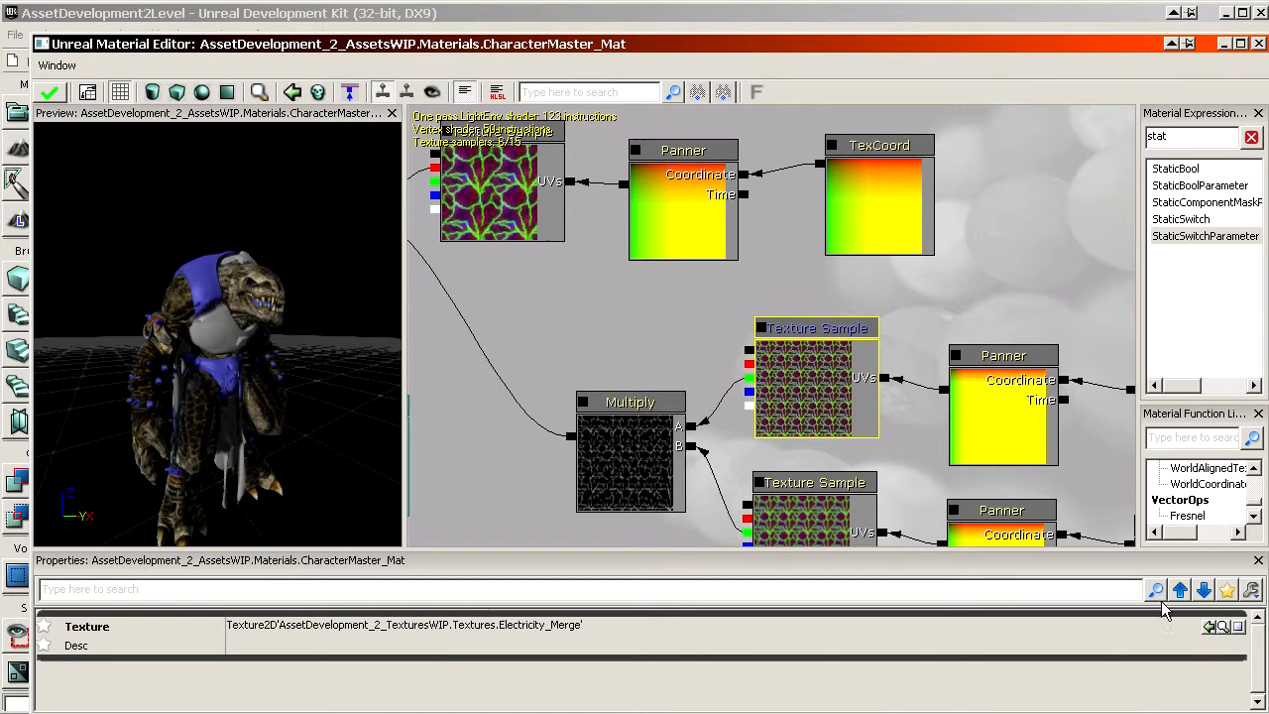
left_click(1209, 626)
Delete the Multiply joining the two lower texture branches, and the lowest Electricity_Merge Texture Sample with its Panner and TexCoord
left_click(842, 503)
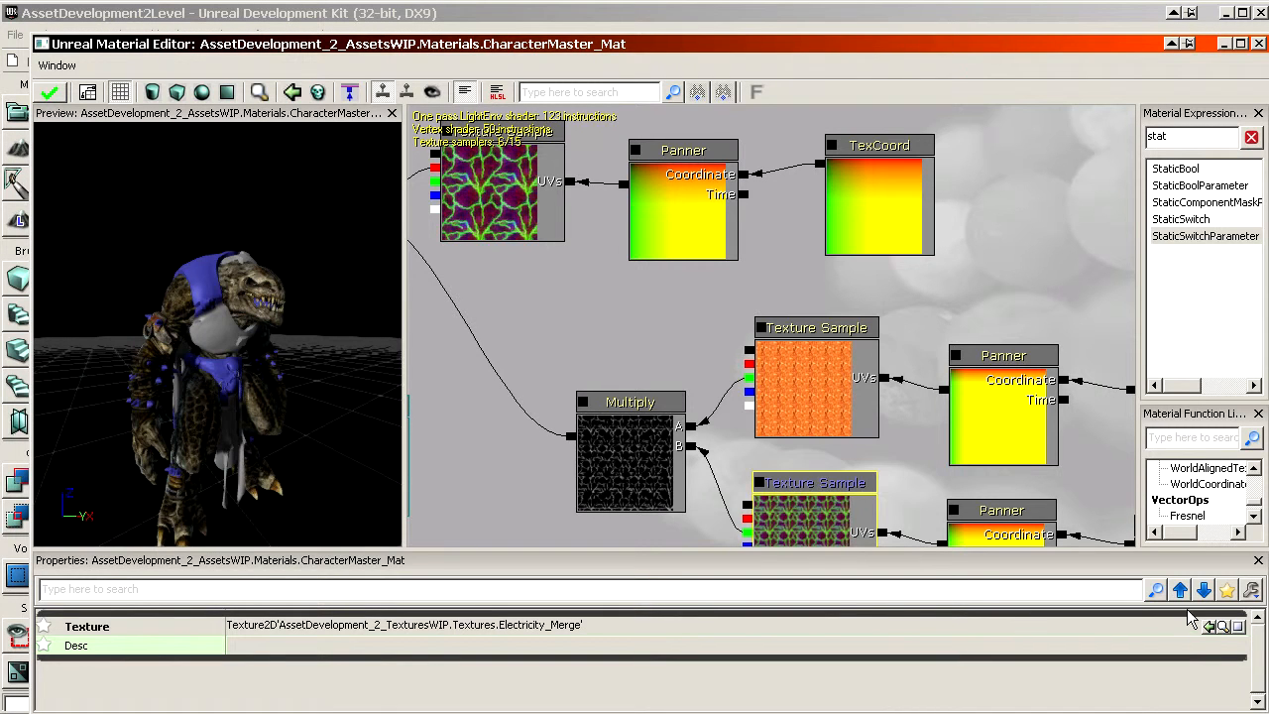
scroll(750, 492, "down", 3)
left_click(680, 370)
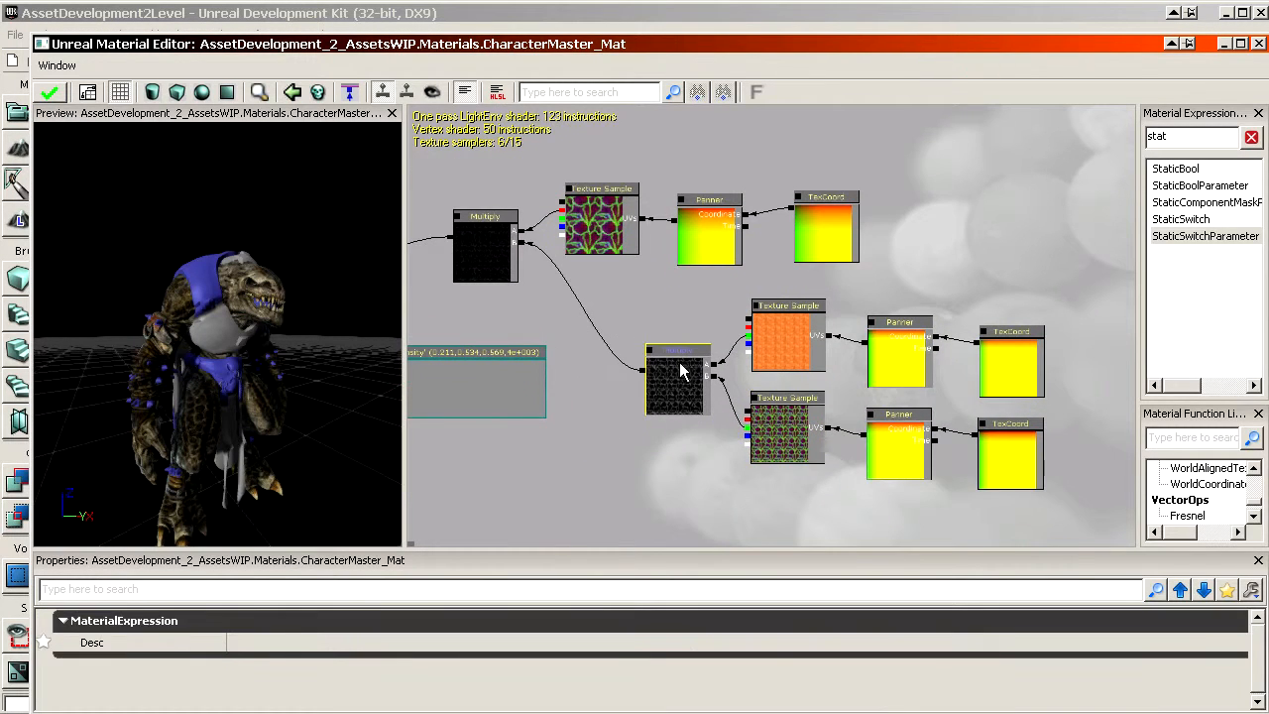
key("Delete")
left_click(796, 440)
left_click(891, 449, "ctrl")
left_click(989, 461, "ctrl")
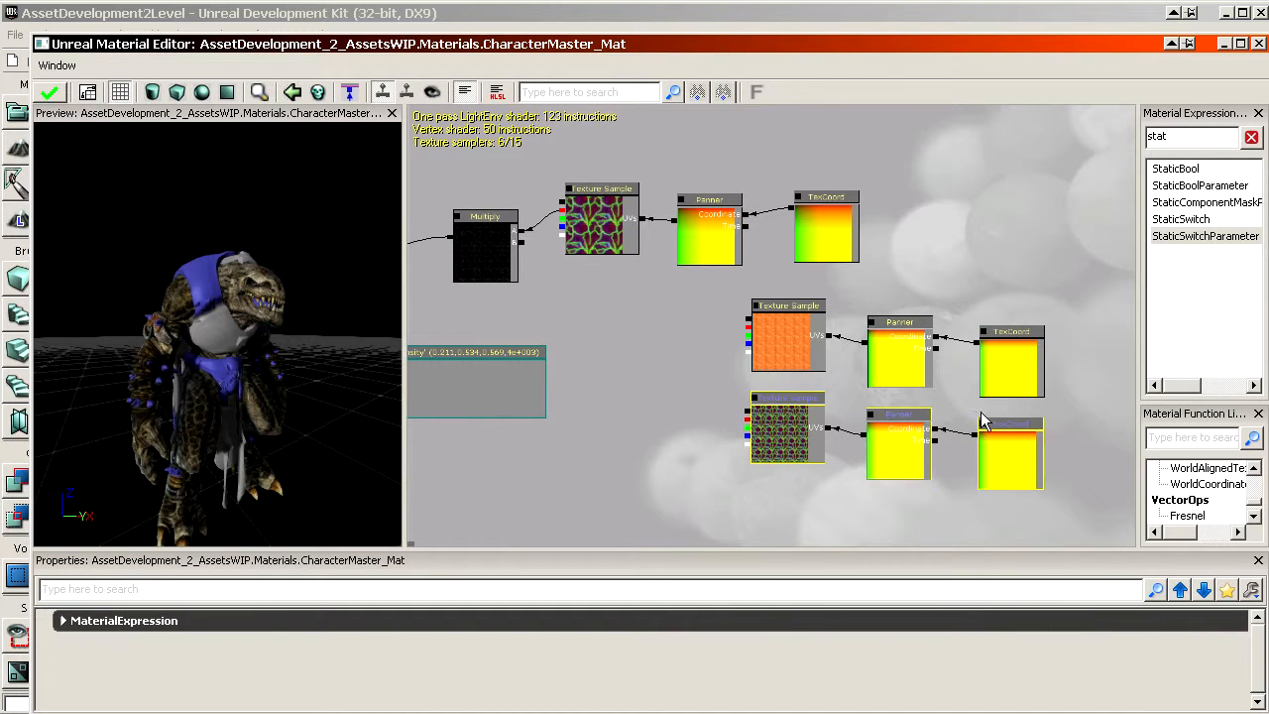
key("Delete")
Move the Fire texture branch closer to the remaining Multiply and connect the Fire sample's color output to its B input
left_click_drag(849, 362, 759, 331, "ctrl+alt")
left_click_drag(802, 350, 646, 332, "ctrl")
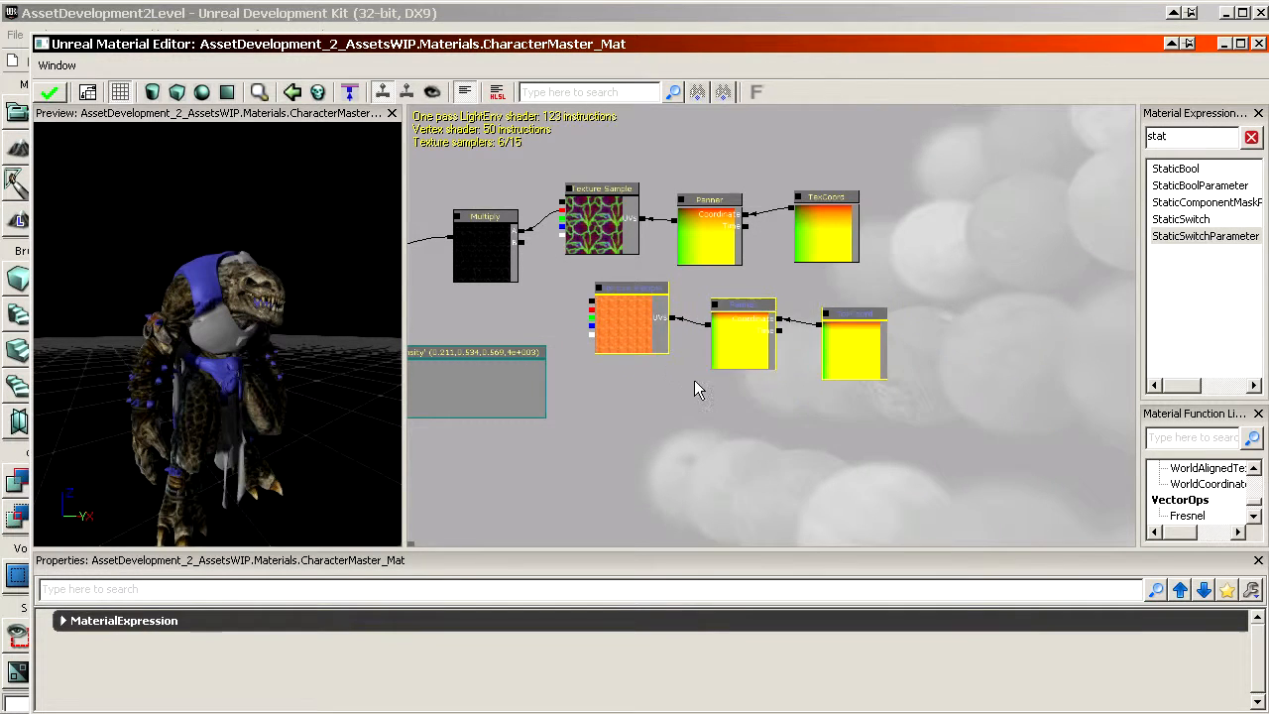
scroll(696, 383, "up", 4)
left_click_drag(502, 251, 661, 325)
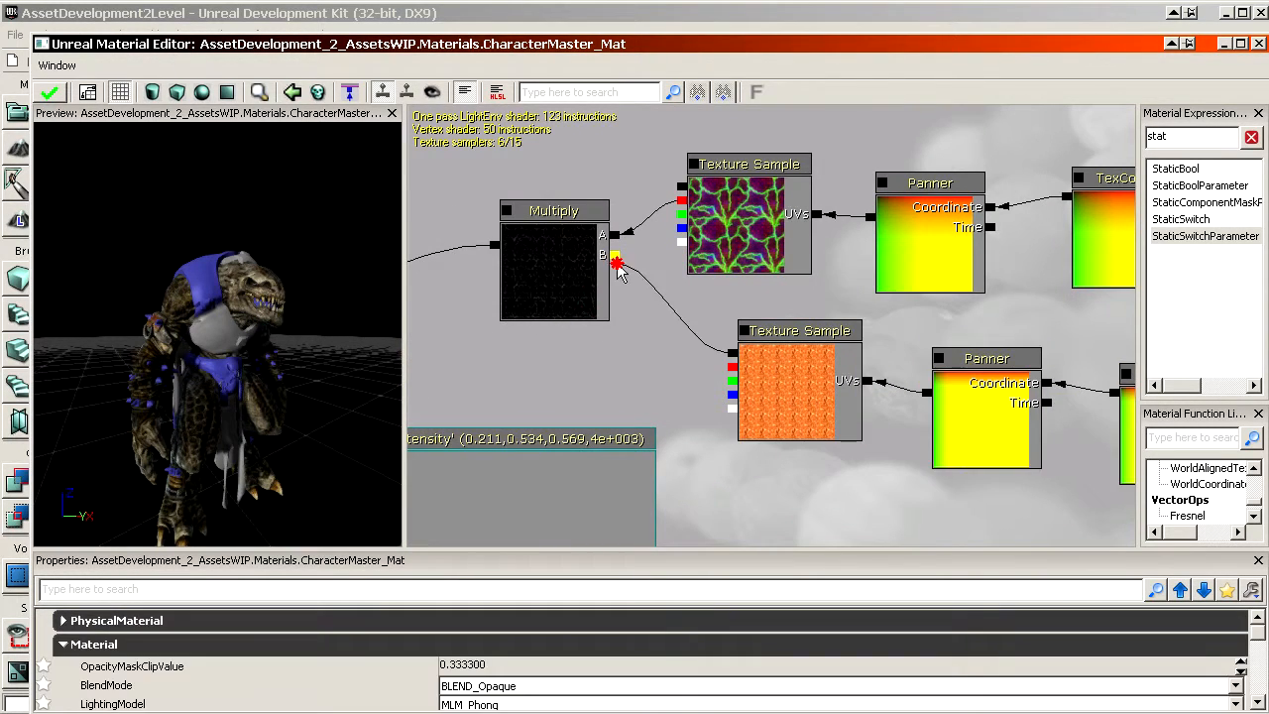
Replace Electricity_Merge with the Fire texture in the Texture Sample feeding the Multiply's A input
left_click(763, 230)
left_click(1208, 626)
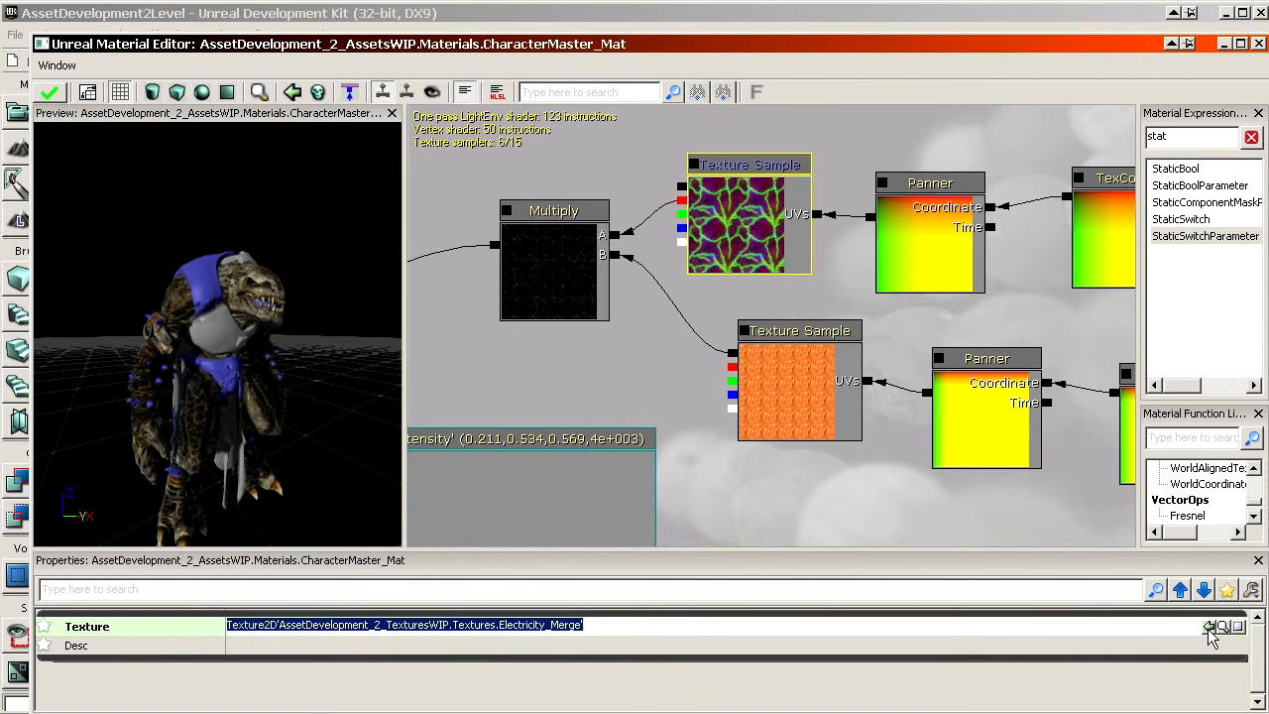
left_click(1208, 627)
scroll(346, 340, "up", 2)
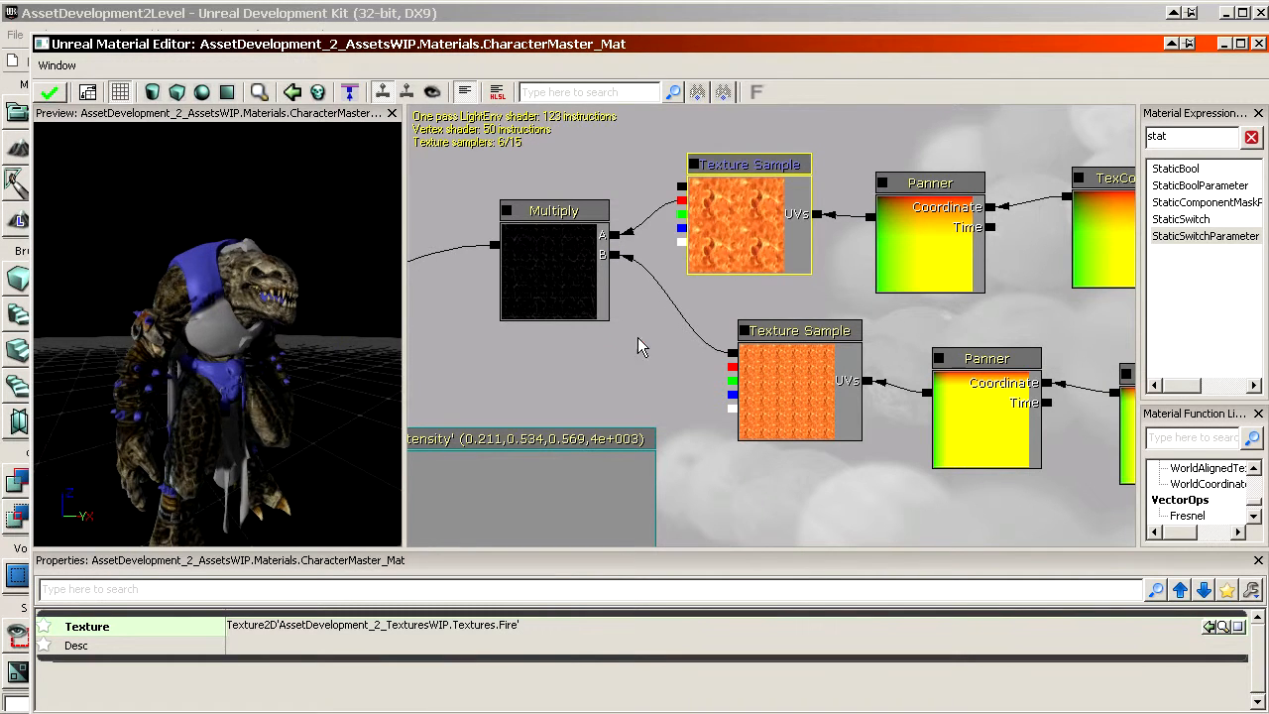
Preview the duplicated network's final Lerp node on the character mesh
scroll(638, 339, "down", 6)
left_click_drag(638, 339, 921, 286)
scroll(546, 369, "up", 2)
left_click_drag(497, 378, 644, 300)
right_click(625, 268)
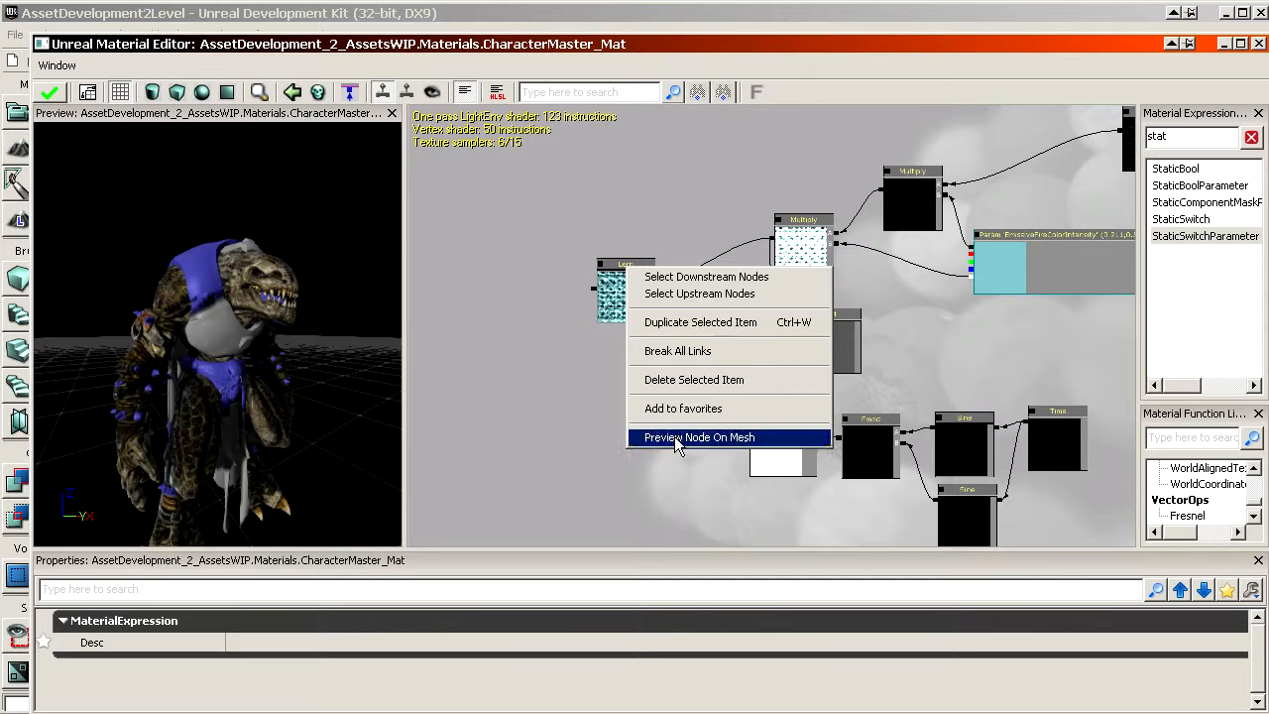
left_click(693, 442)
Set the EmissiveFireColorIntensity default color to a bright orange with about 0.97 red, 0.36 green and 0.05 blue
left_click_drag(1011, 302, 731, 362)
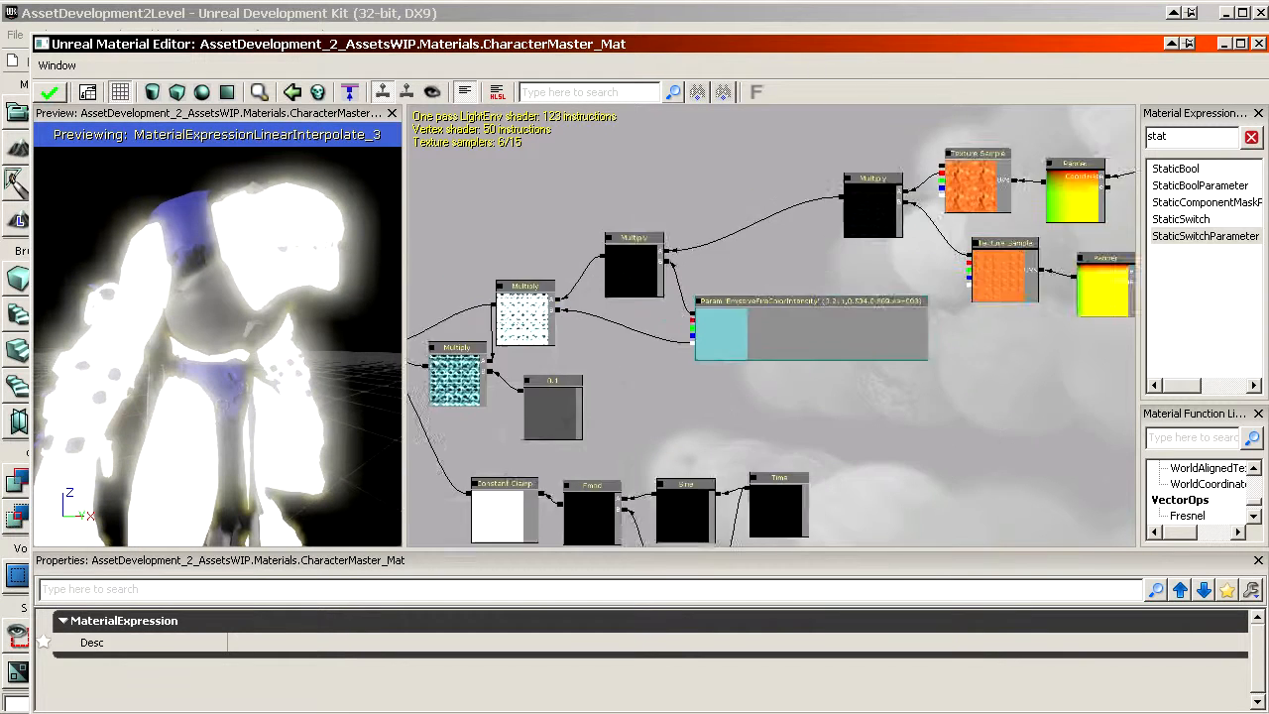
scroll(1011, 301, "up", 6)
left_click(1012, 301)
left_click(581, 625)
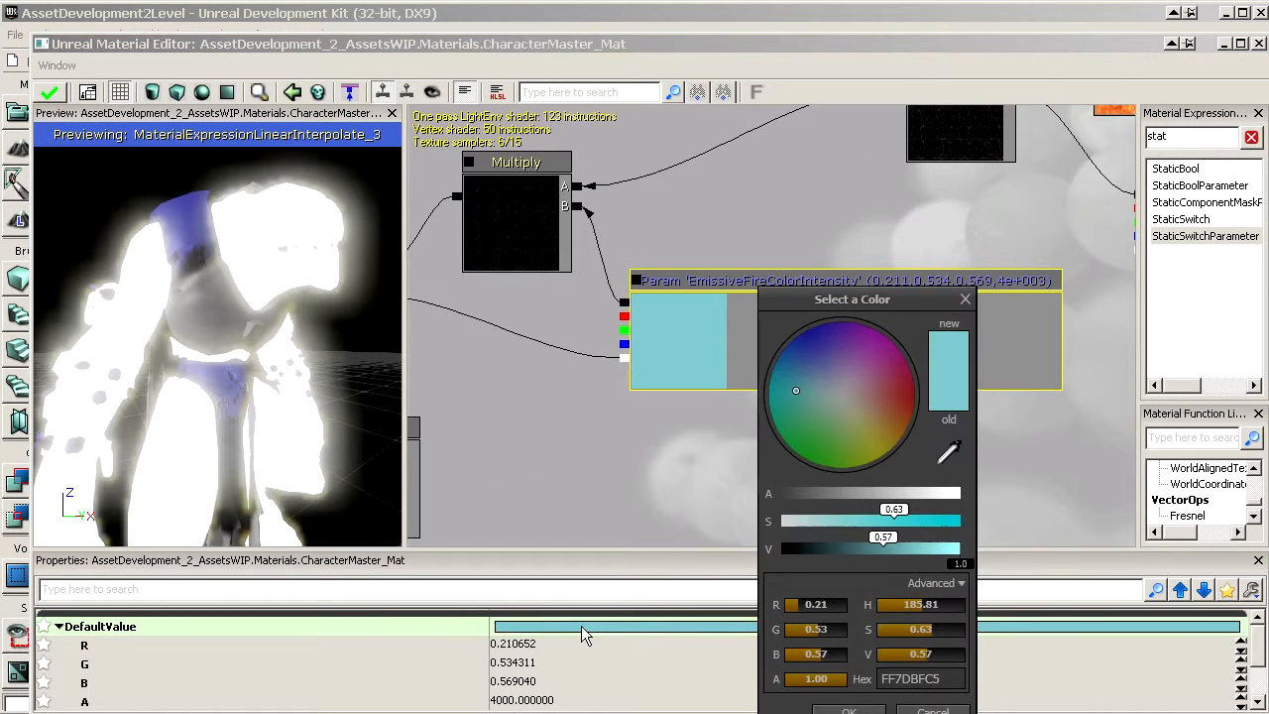
left_click(888, 420)
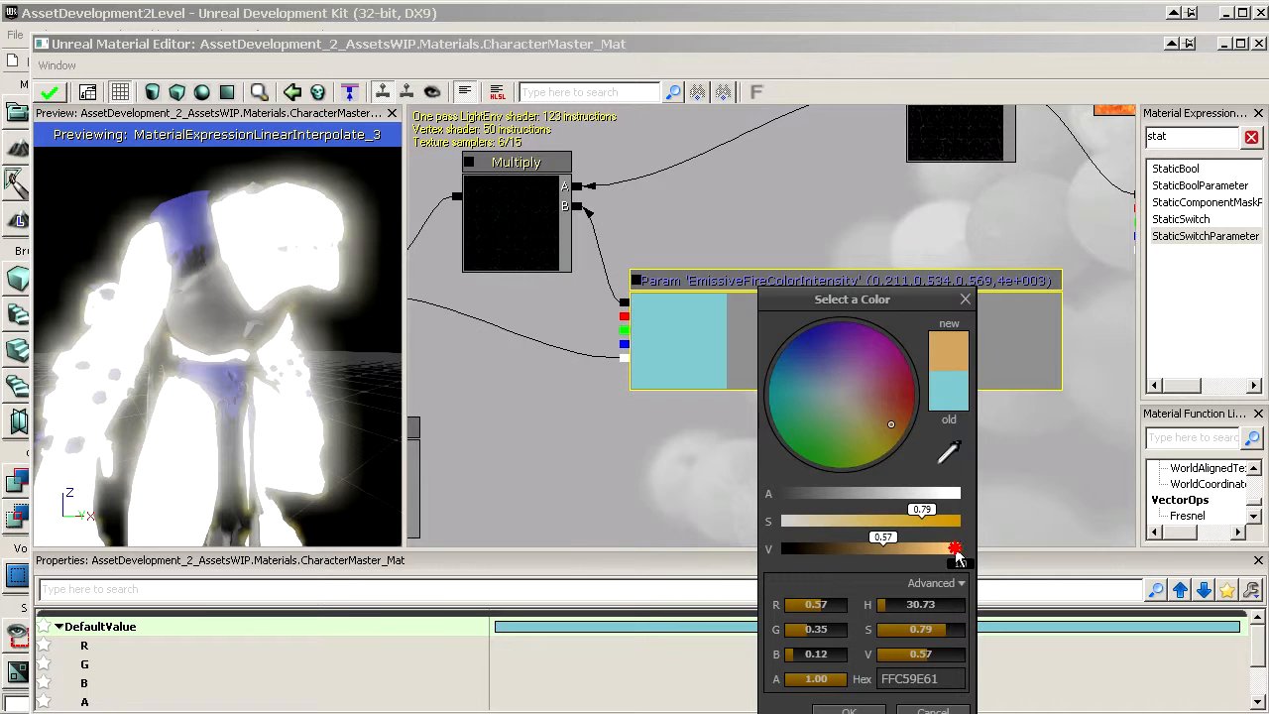
left_click(954, 547)
left_click(906, 419)
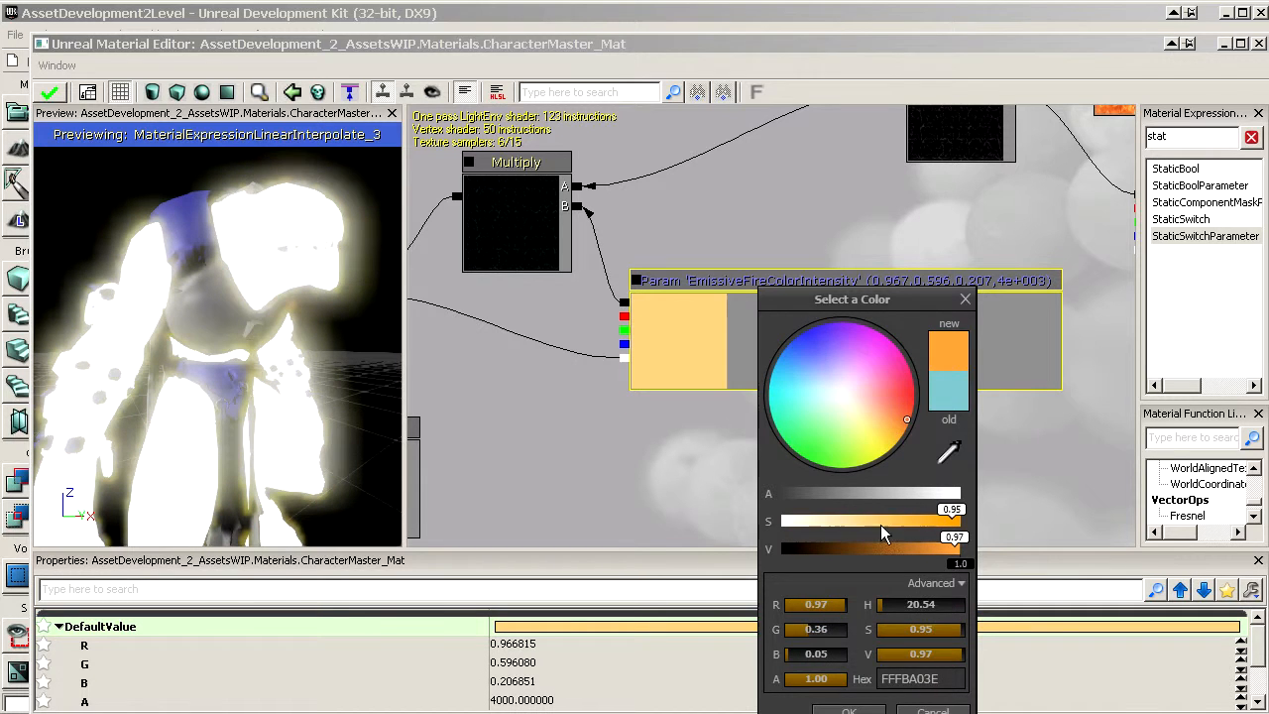
left_click(850, 708)
Try alpha values of 2 and 4 for EmissiveFireColorIntensity, settle on 8, and inspect the fire on the preview mesh
left_click(570, 702)
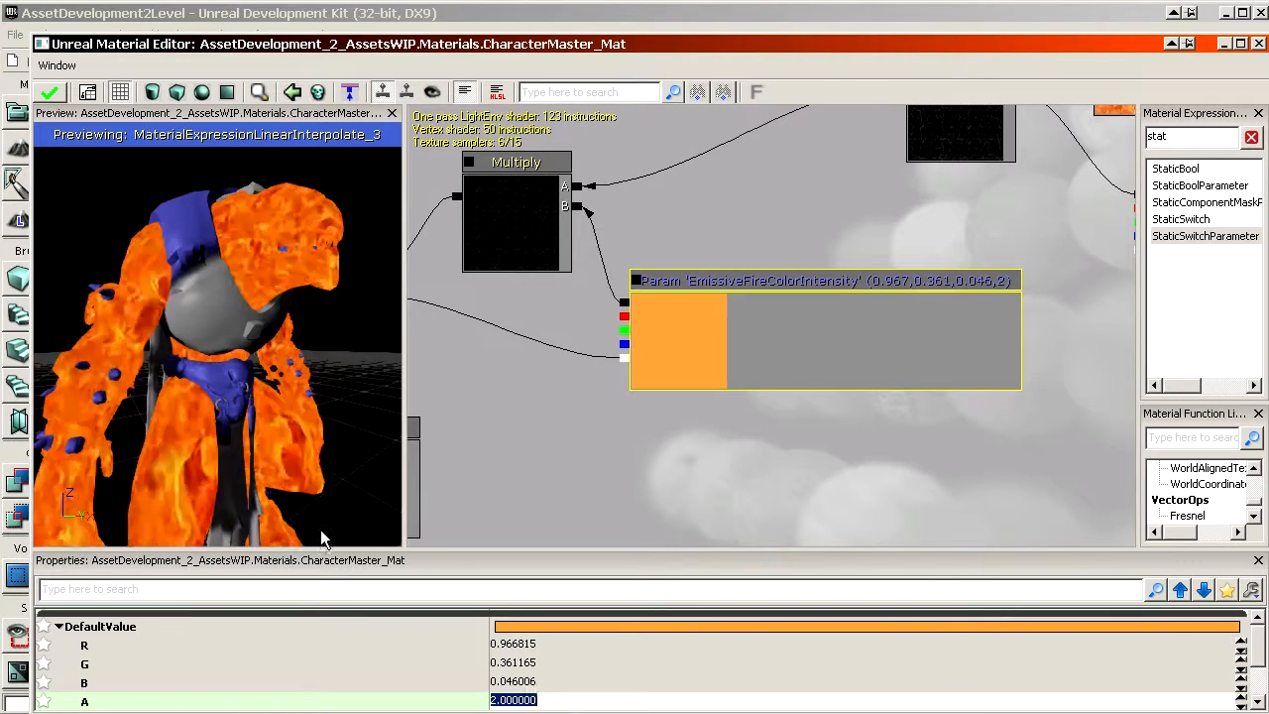
type("1")
key("Return")
type("4")
key("Return")
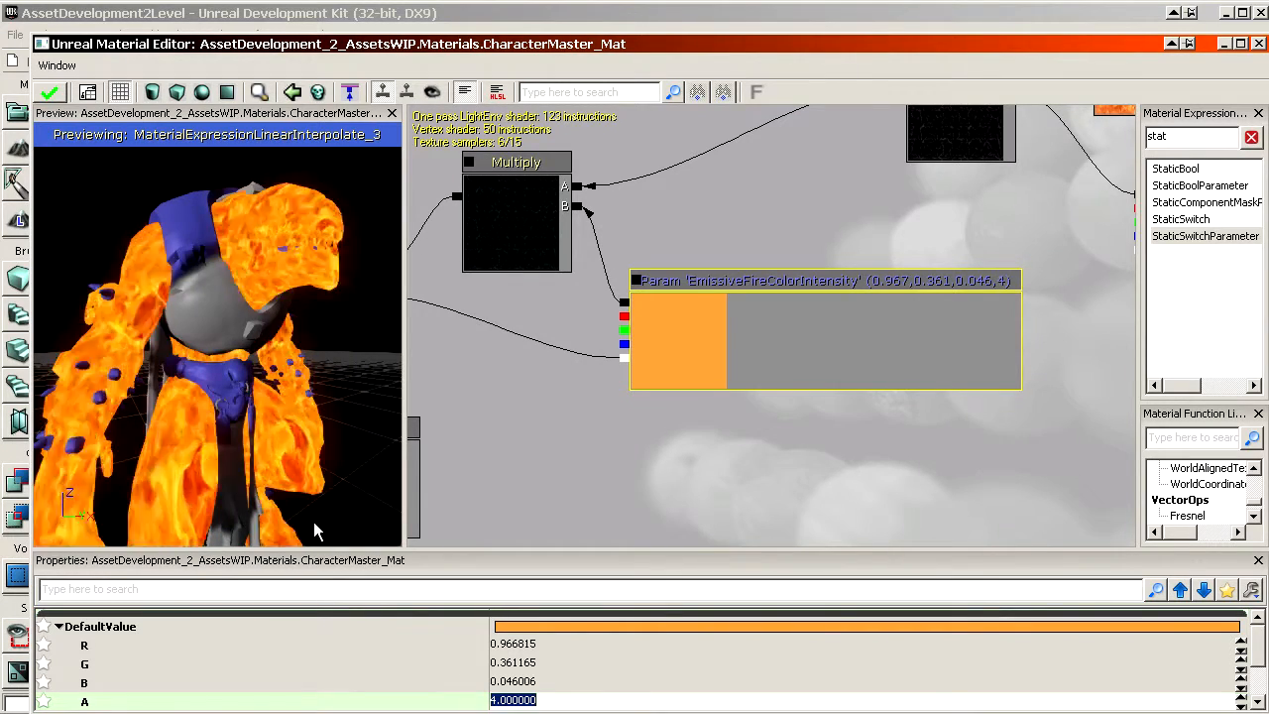
type("8")
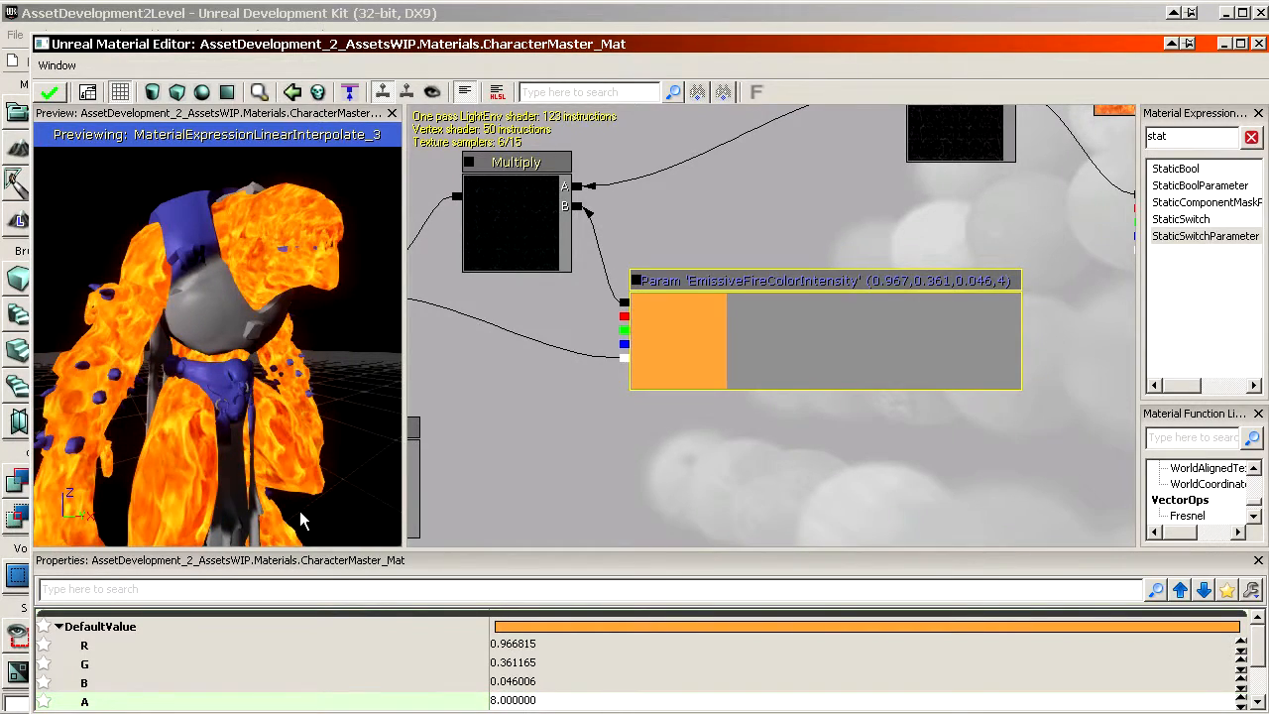
key("Return")
left_click_drag(194, 417, 371, 426)
mouse_move(176, 453)
left_mouse_down()
mouse_move(362, 436)
mouse_move(223, 416)
mouse_move(263, 426)
mouse_move(192, 459)
left_mouse_up()
Try a period of 0.2 on the upper Sine node feeding the Fmod, and set it to 0.1
left_click_drag(451, 466, 614, 486)
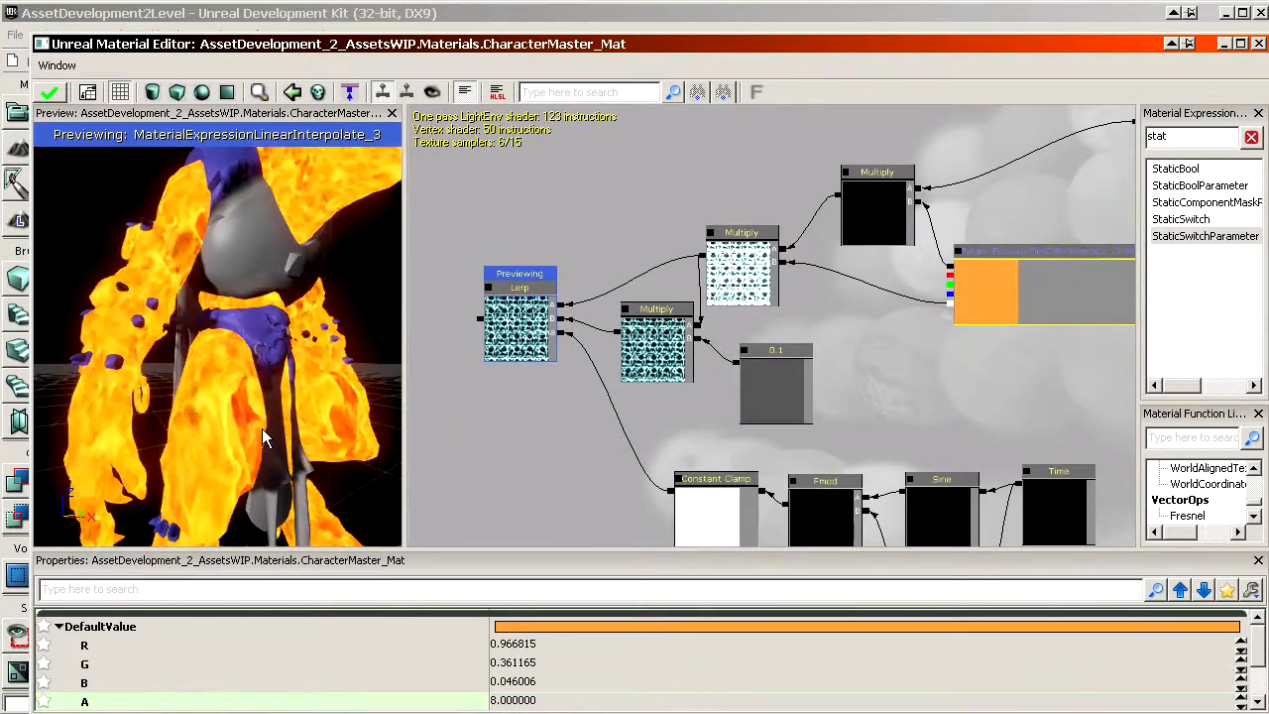
left_click_drag(929, 511, 971, 540)
scroll(1028, 505, "up", 3)
left_click_drag(1030, 506, 947, 423)
left_click(986, 327)
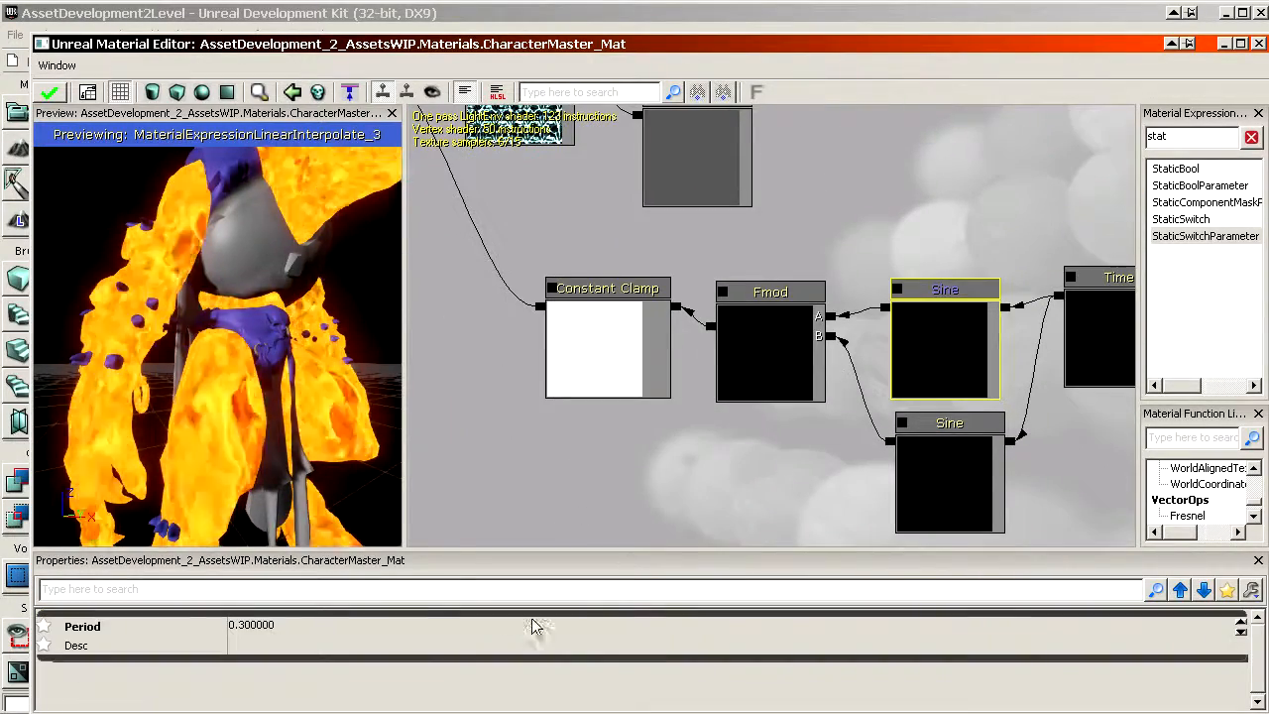
left_click(317, 625)
type("0.2")
key("Return")
left_click(321, 622)
type("0.1")
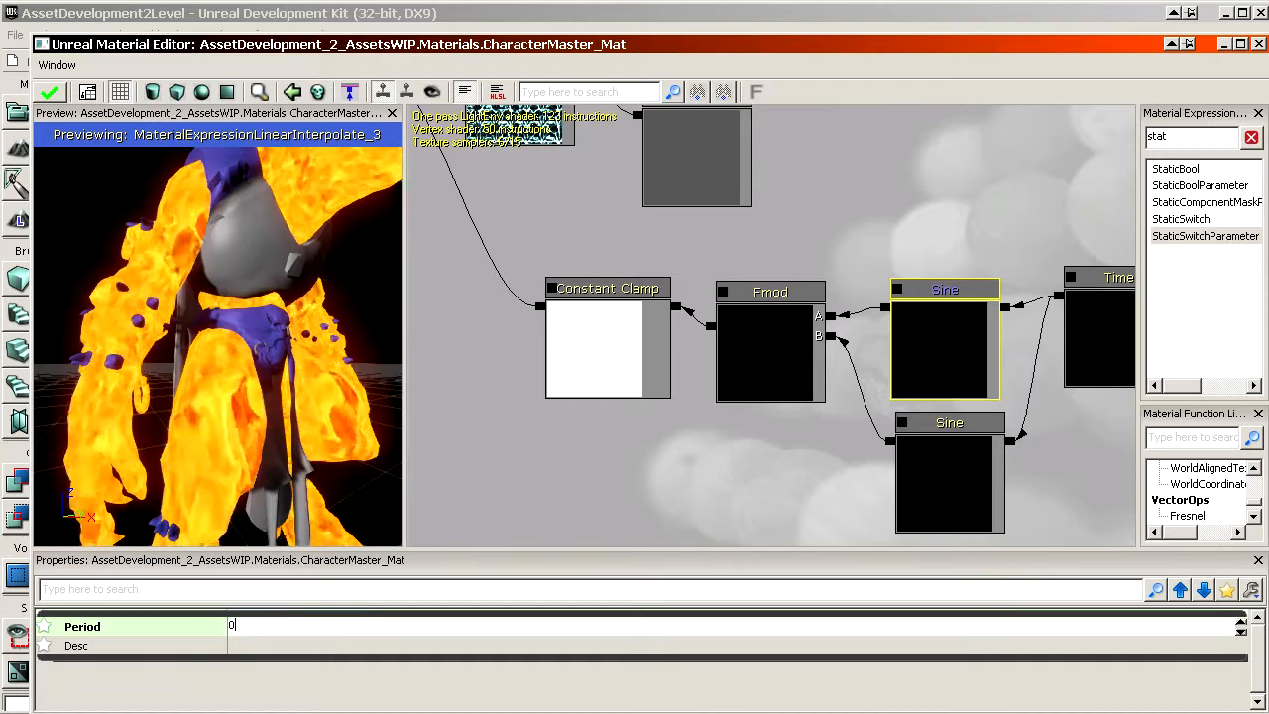
key("Return")
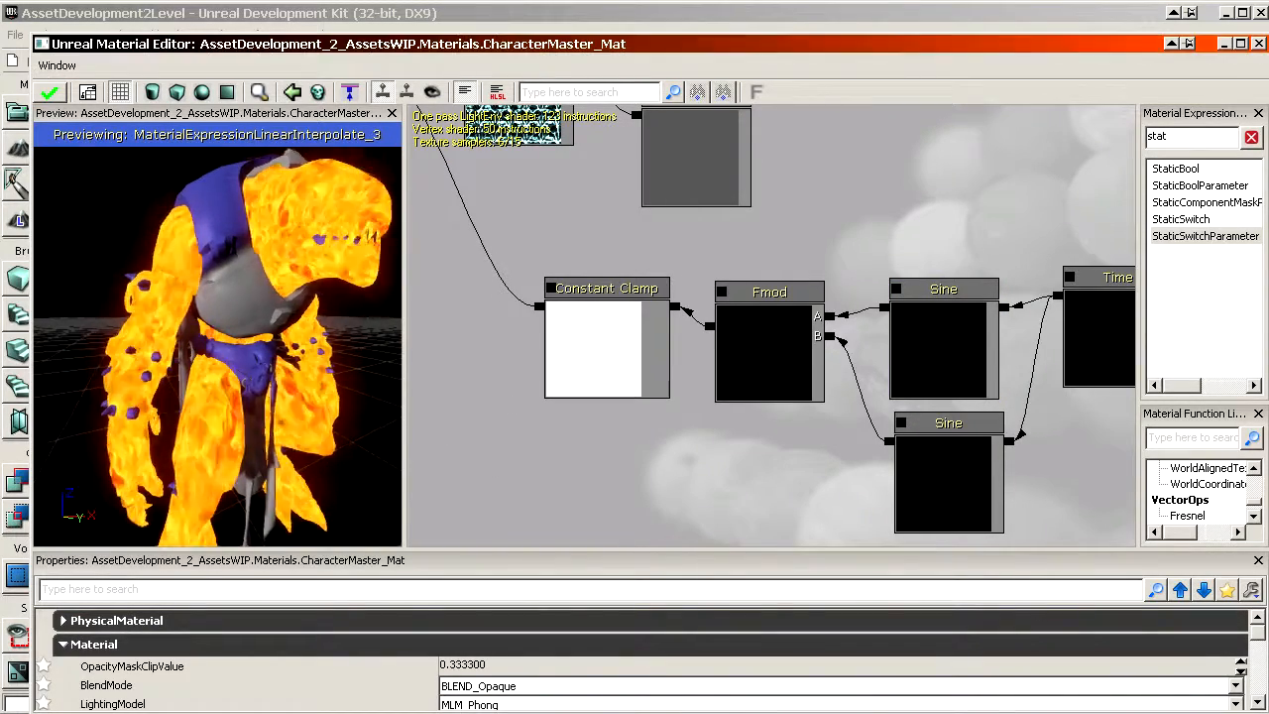
Add a Texture Sample using the Gradient texture from the Content Browser to the graph, below the previewed Lerp
left_click_drag(263, 386, 232, 403)
right_click_drag(231, 404, 232, 451)
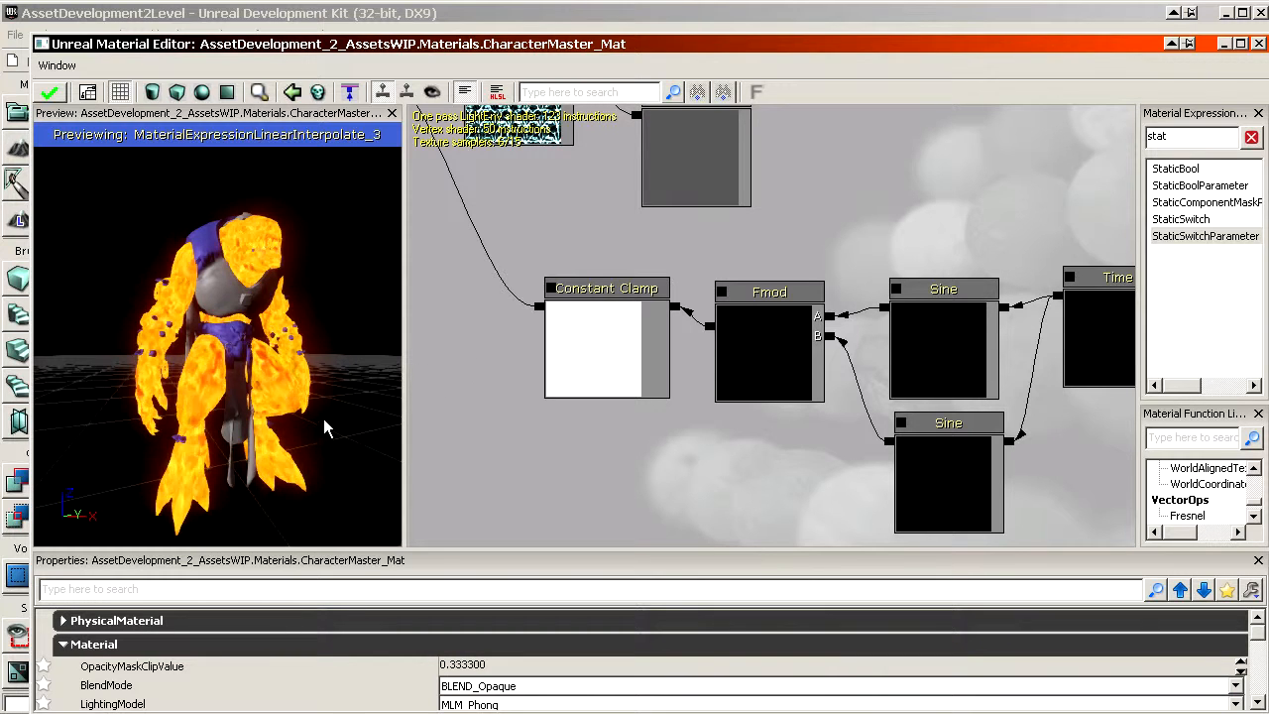
right_click_drag(320, 466, 301, 382)
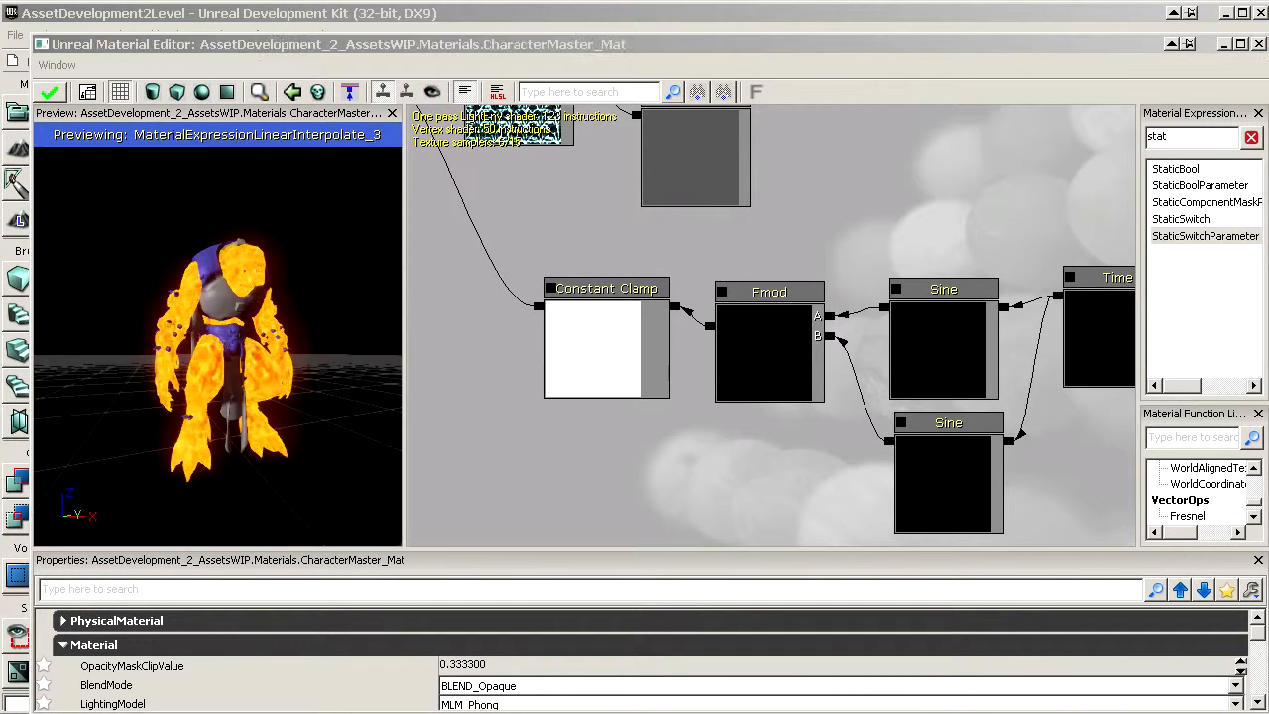
scroll(582, 425, "down", 4)
left_click_drag(582, 425, 535, 390)
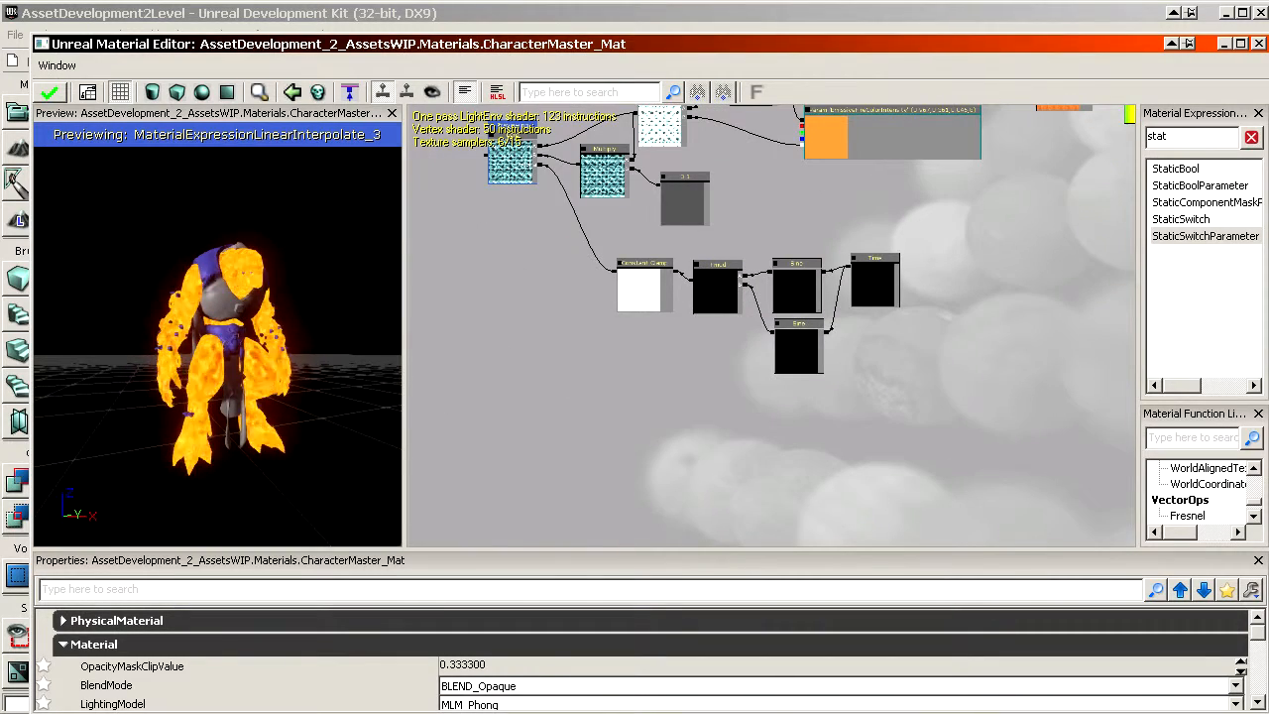
left_click_drag(647, 46, 1170, 77)
left_click(1022, 561)
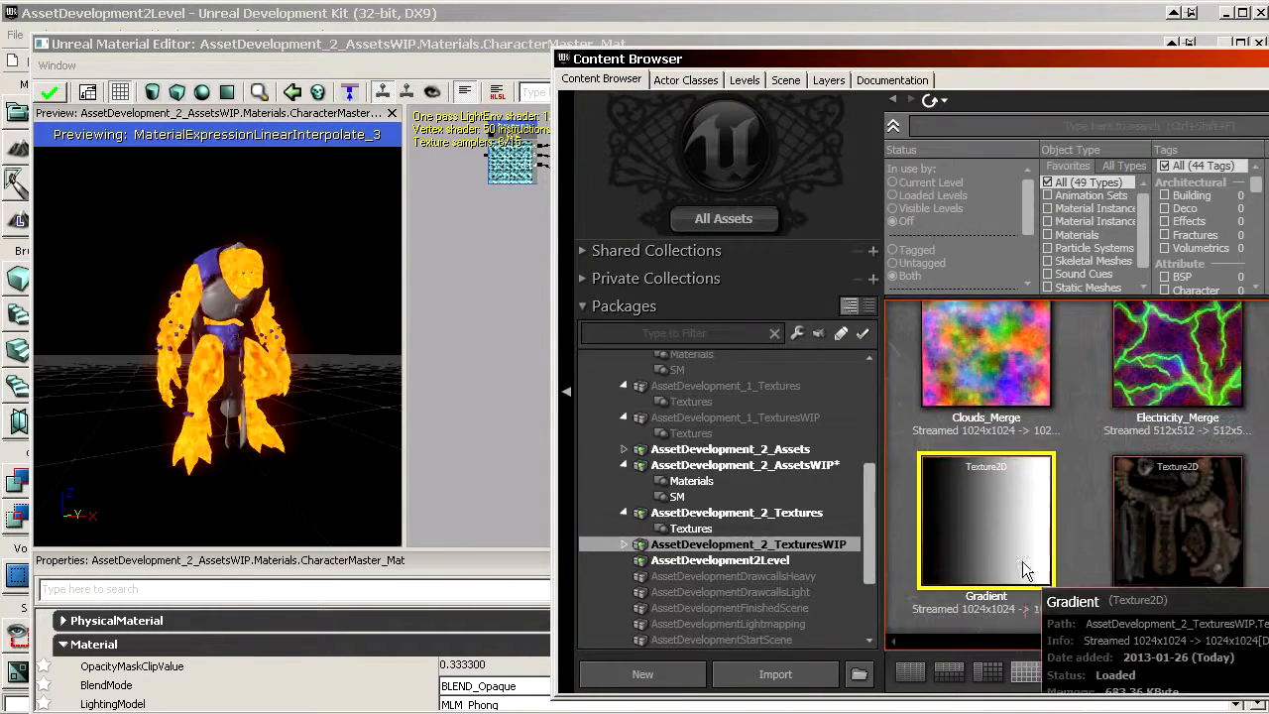
left_click_drag(963, 512, 503, 347)
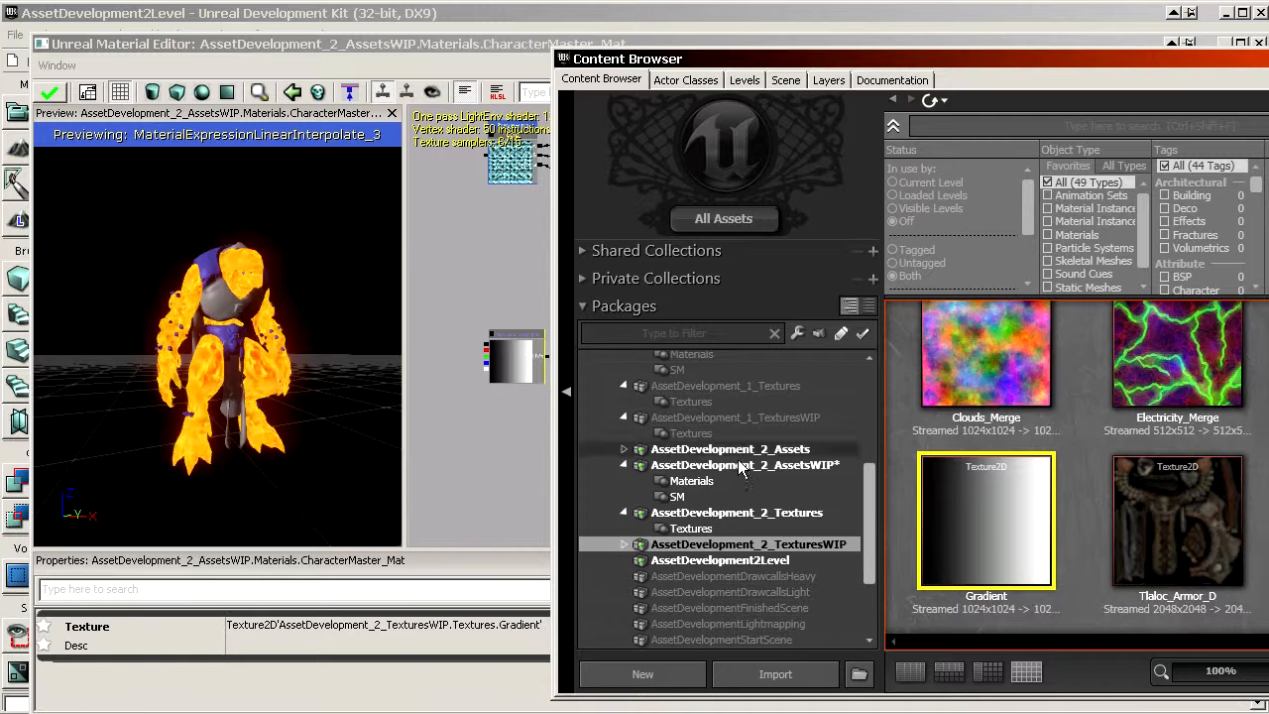
Open the Gradient texture's properties to examine its image and addressing settings, and return to its Texture Sample node in the material graph
double_click(981, 513)
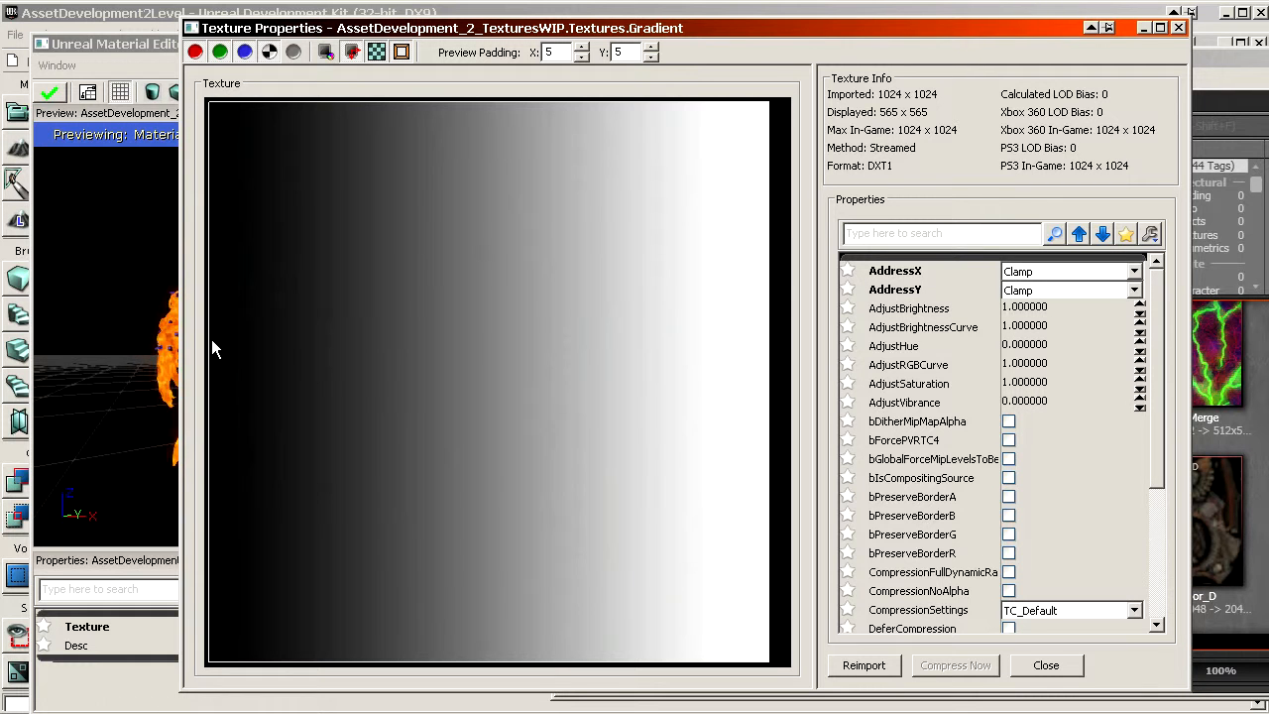
left_click(1046, 665)
left_click(533, 341)
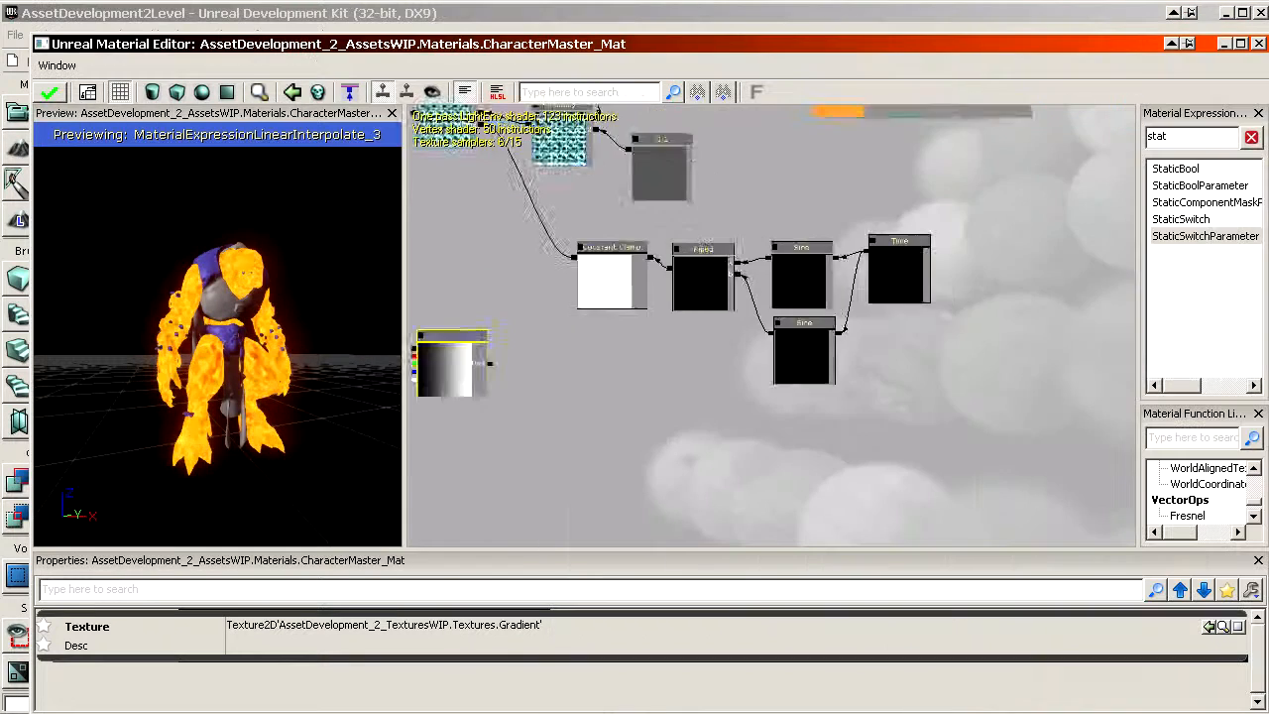
scroll(716, 321, "up", 3)
left_click_drag(518, 341, 893, 302)
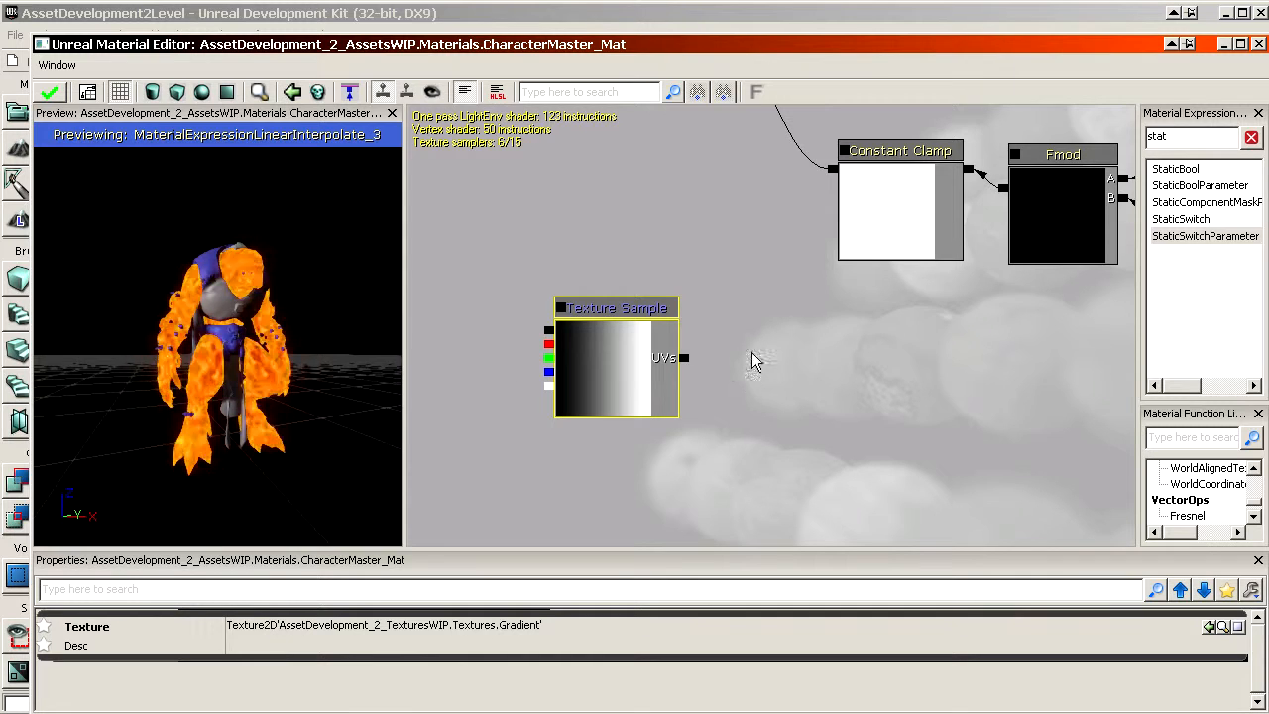
scroll(726, 364, "down", 2)
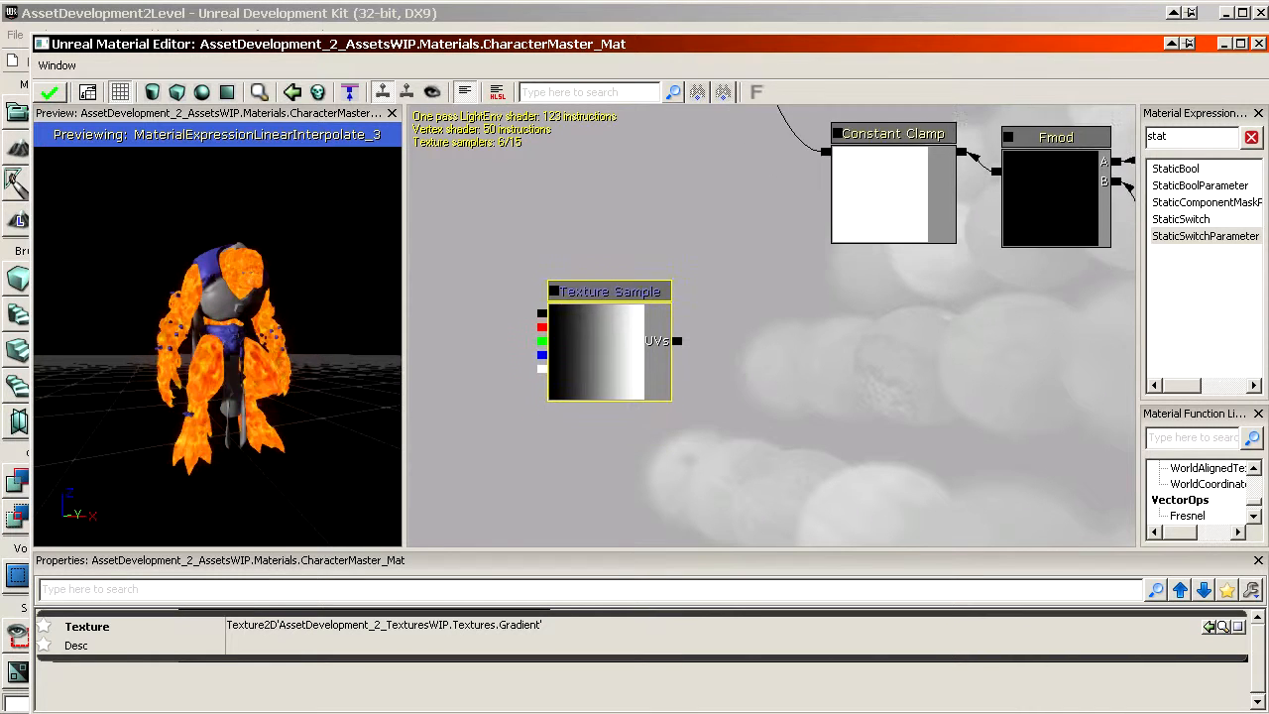
scroll(706, 335, "up", 2)
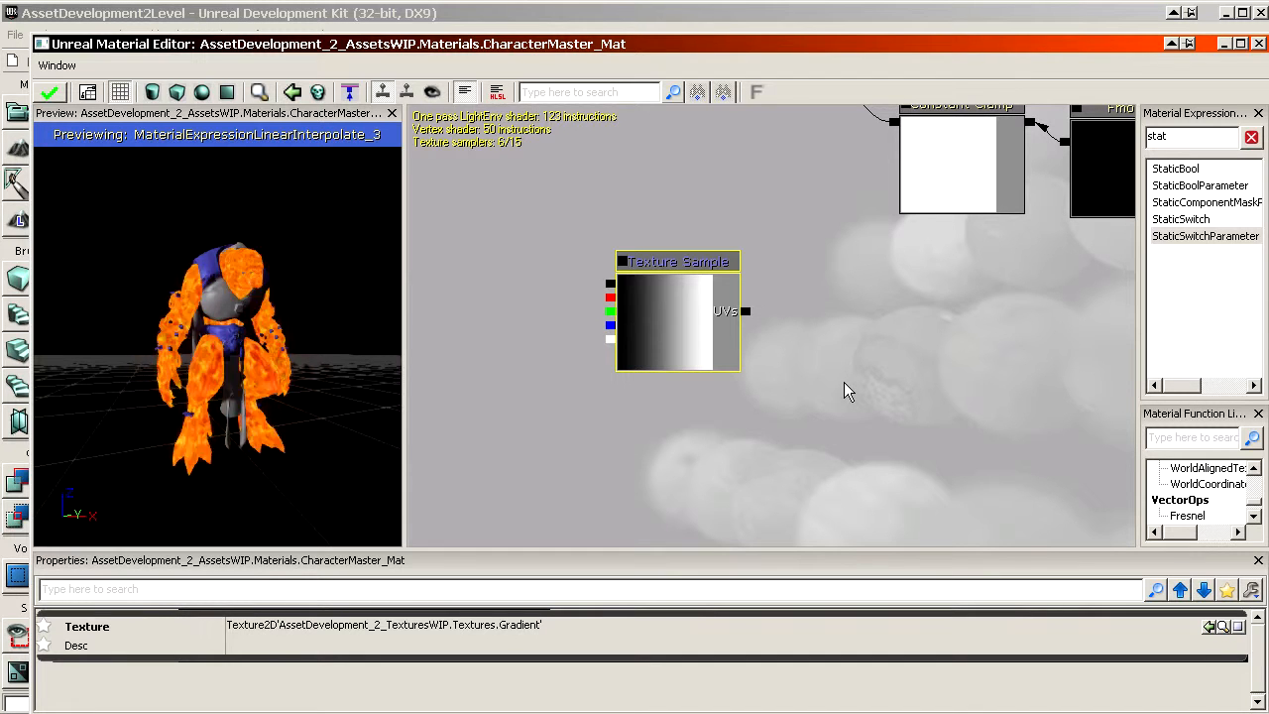
Add a World Position node to the graph, below and to the right of the Gradient Texture Sample
left_click(871, 427)
left_click_drag(946, 381, 798, 359)
type("world")
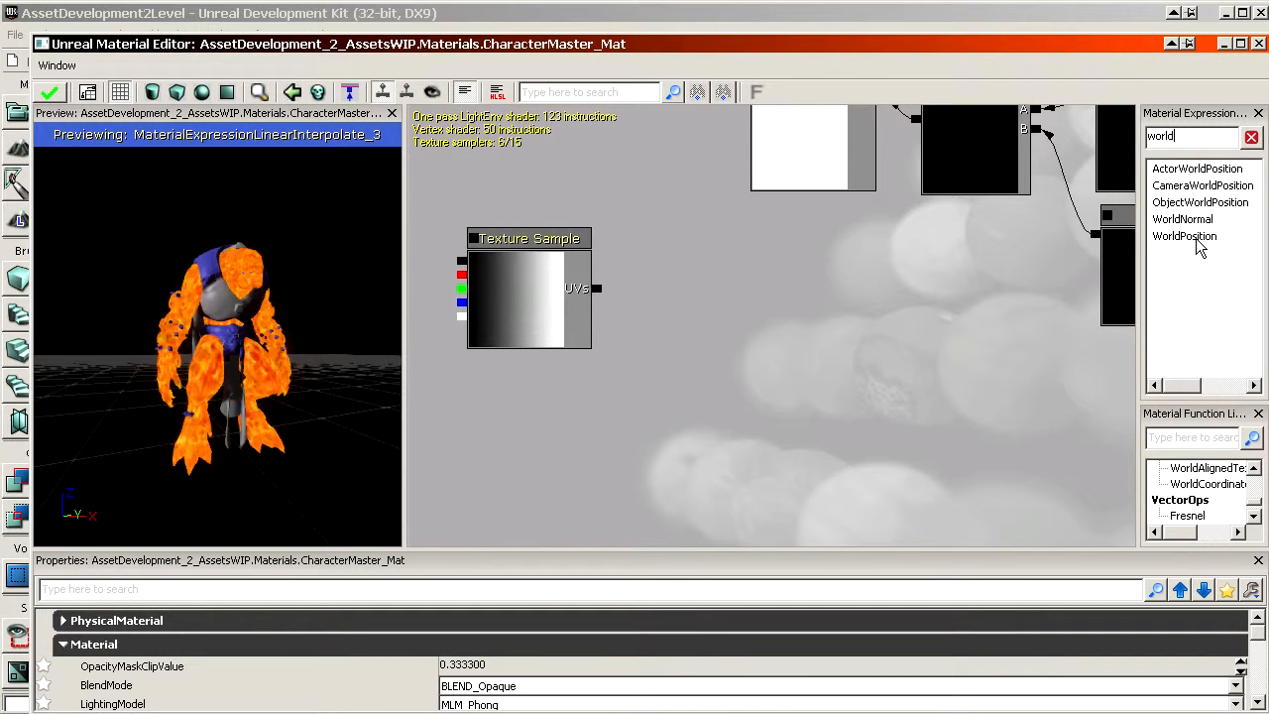
left_click_drag(1191, 242, 1014, 307)
left_click_drag(932, 412, 940, 421)
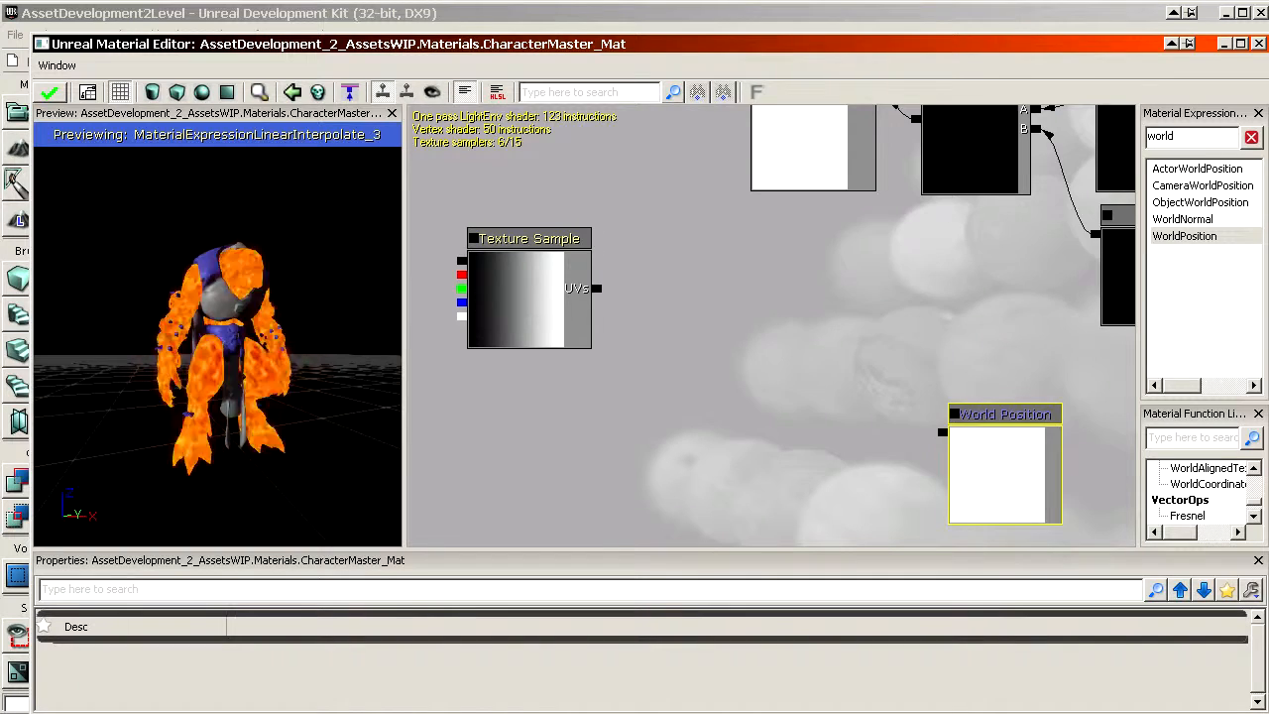
Move the Gradient Texture Sample and World Position nodes together to empty space below the fire network, and align World Position beside the sample
scroll(941, 421, "down", 5)
left_click(673, 374, "ctrl")
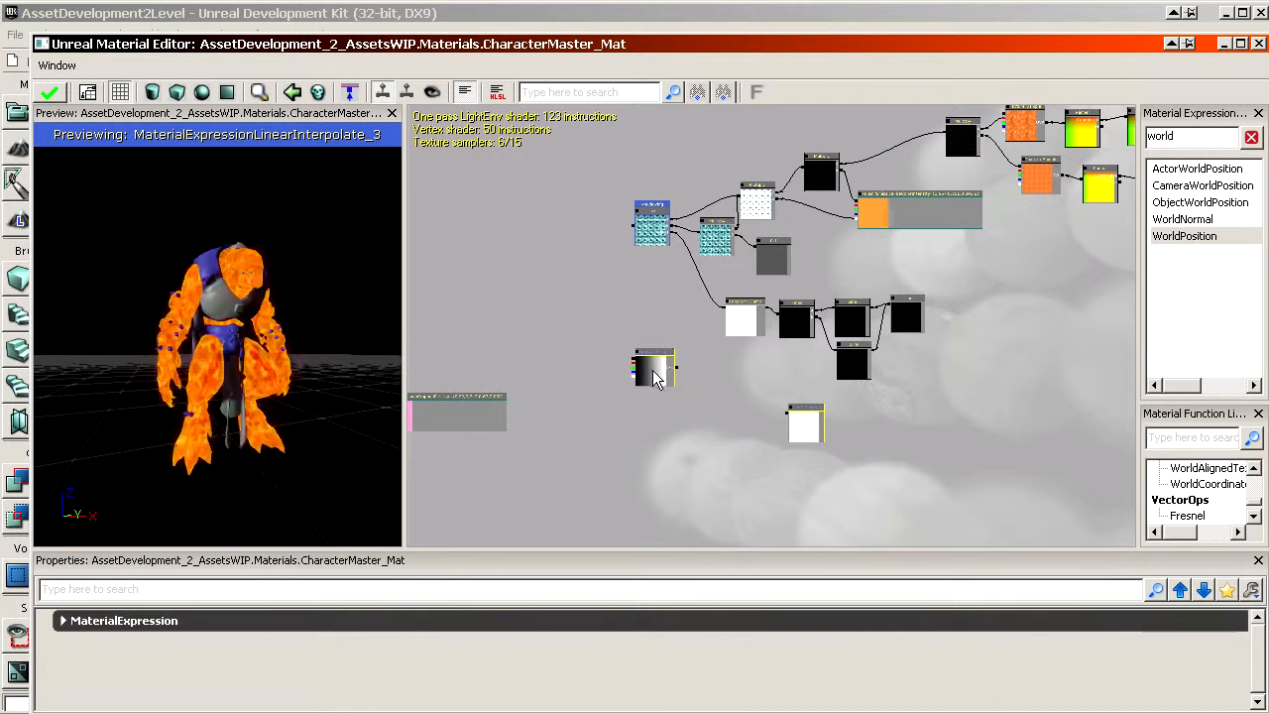
left_click_drag(654, 372, 886, 446, "ctrl")
left_click_drag(884, 474, 702, 415)
left_click_drag(714, 385, 685, 285, "ctrl")
scroll(769, 421, "up", 3)
scroll(768, 421, "down", 6)
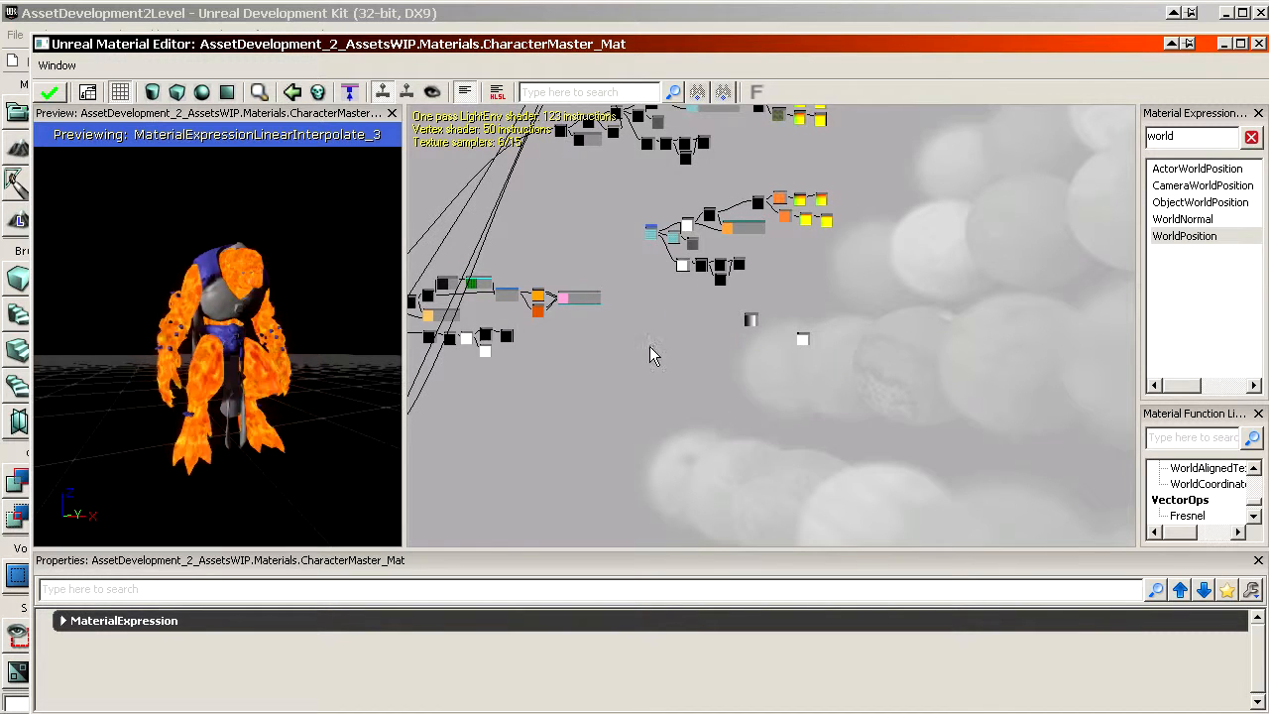
scroll(650, 355, "up", 6)
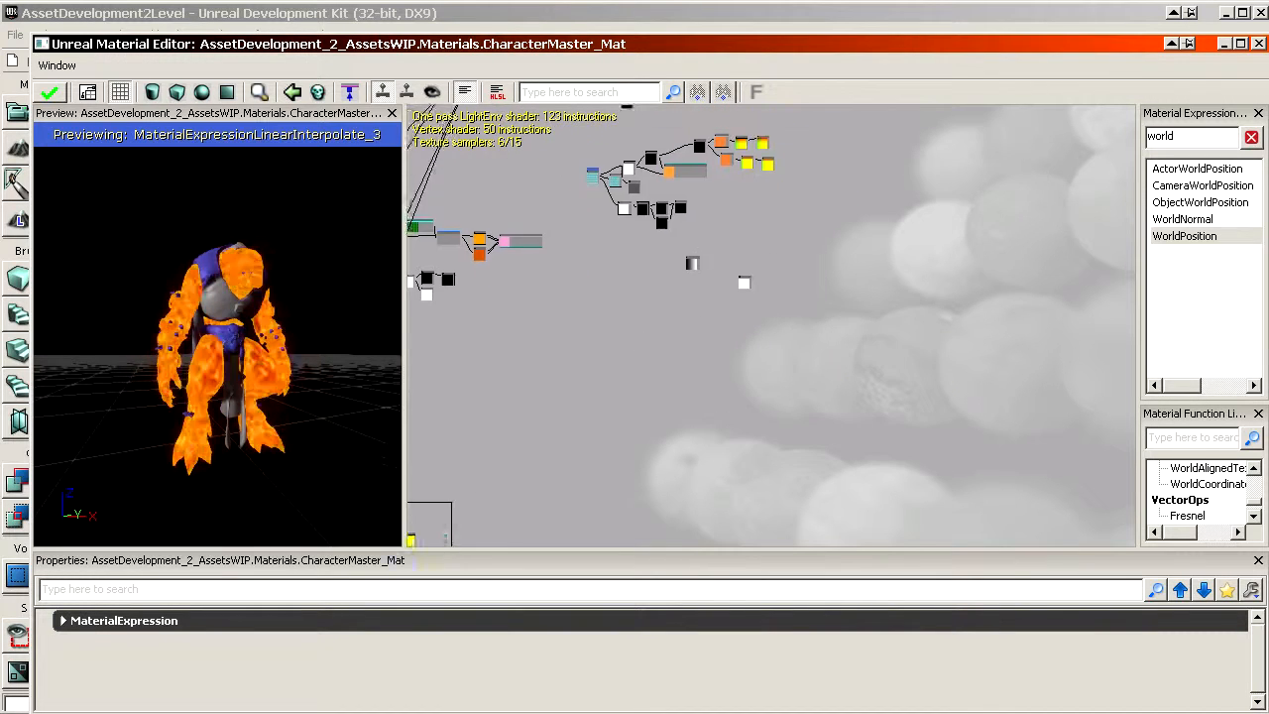
left_click(876, 355)
left_click_drag(823, 362, 925, 278, "ctrl")
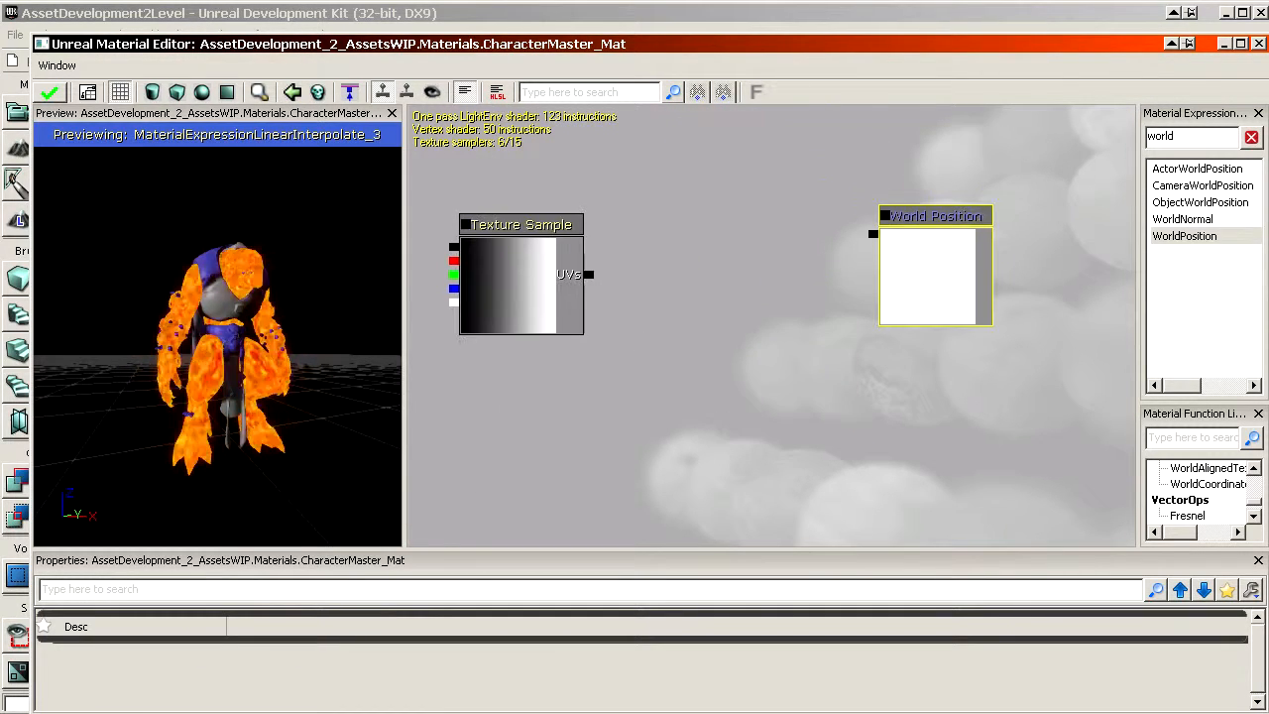
Add an Add node between the Texture Sample and World Position, and connect World Position to its A input
left_click(674, 243)
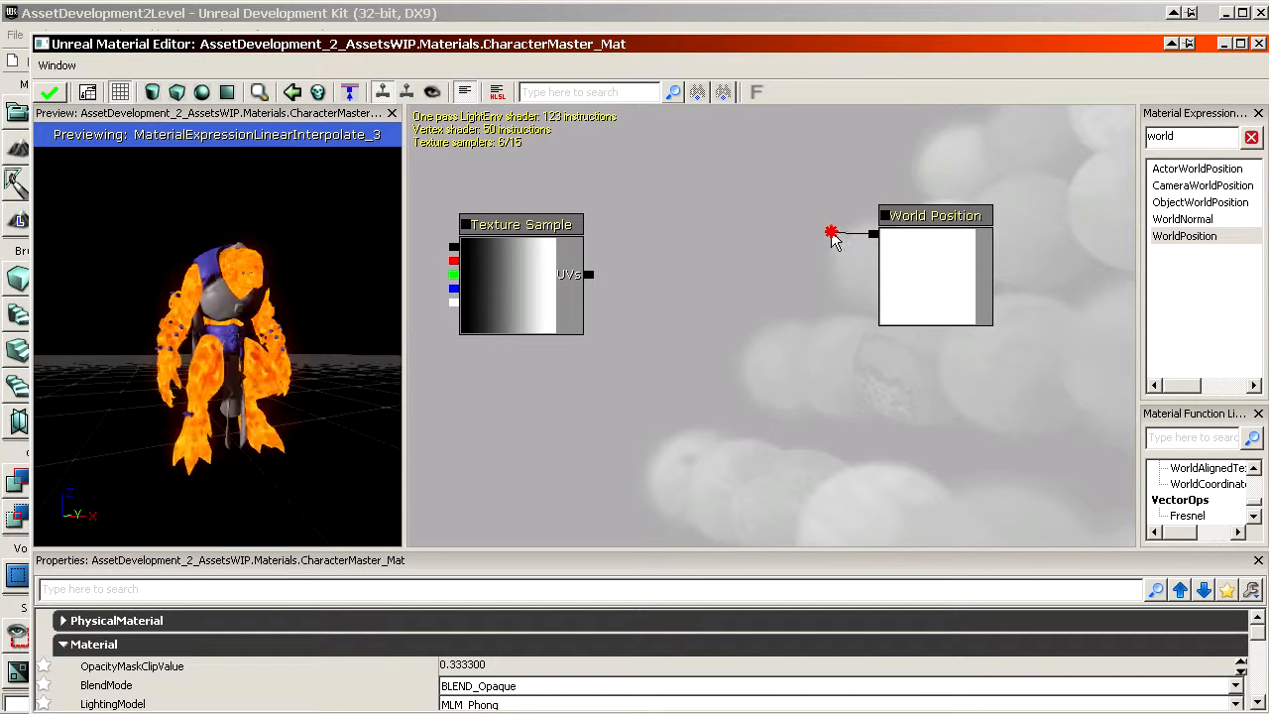
left_click(729, 235)
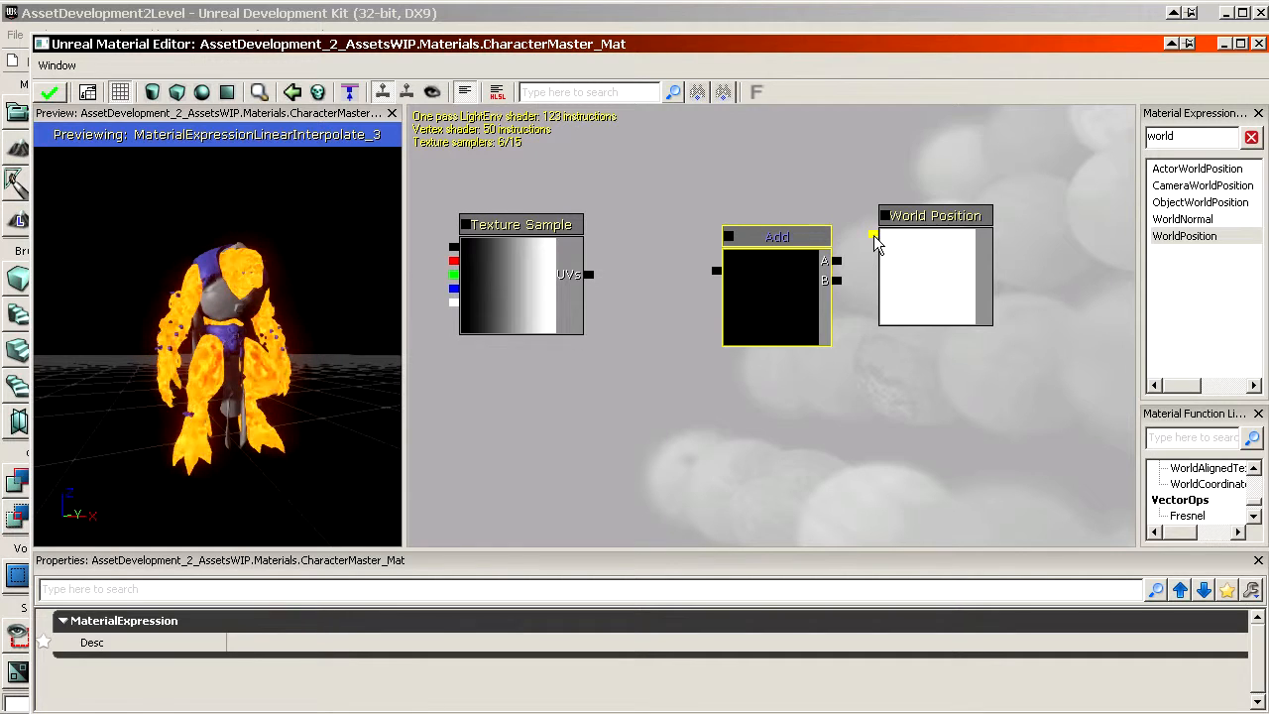
left_click_drag(872, 235, 763, 336)
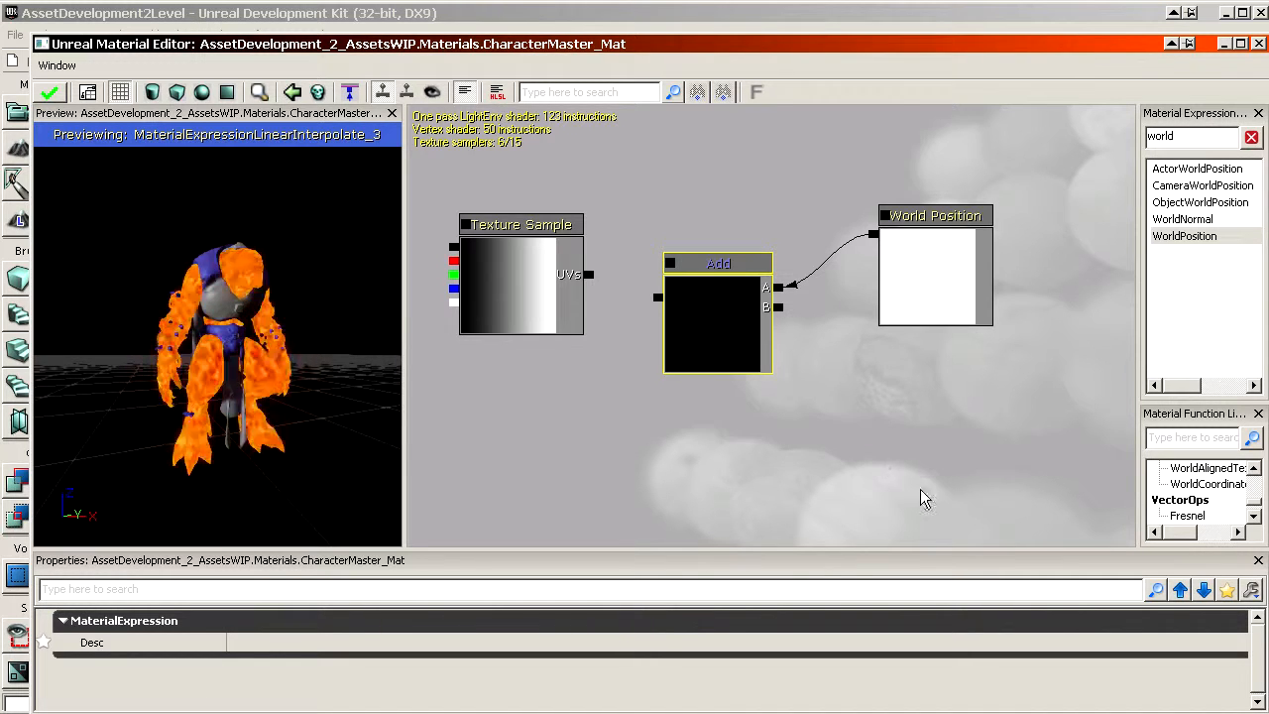
Add a Constant node with value 175 below World Position, connect it to the Add node's B input, and reposition the Add node
left_click_drag(855, 382, 758, 339)
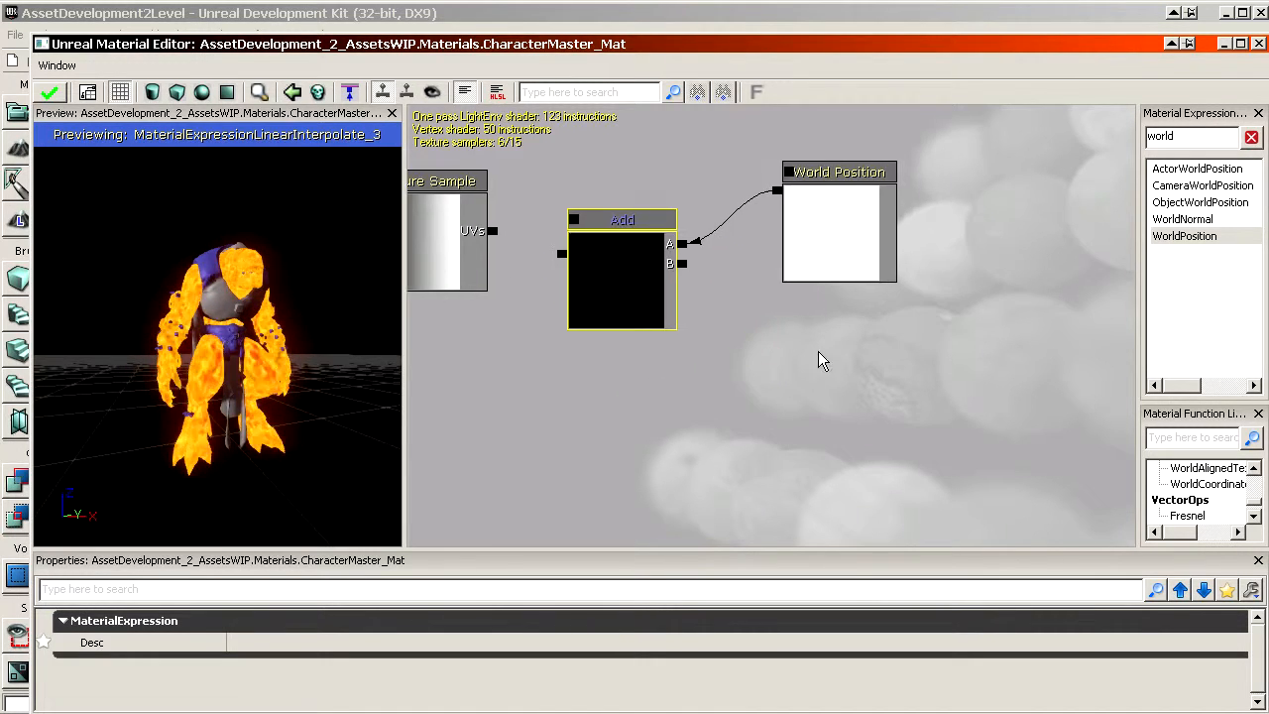
left_click(828, 351)
left_click_drag(823, 378, 703, 289)
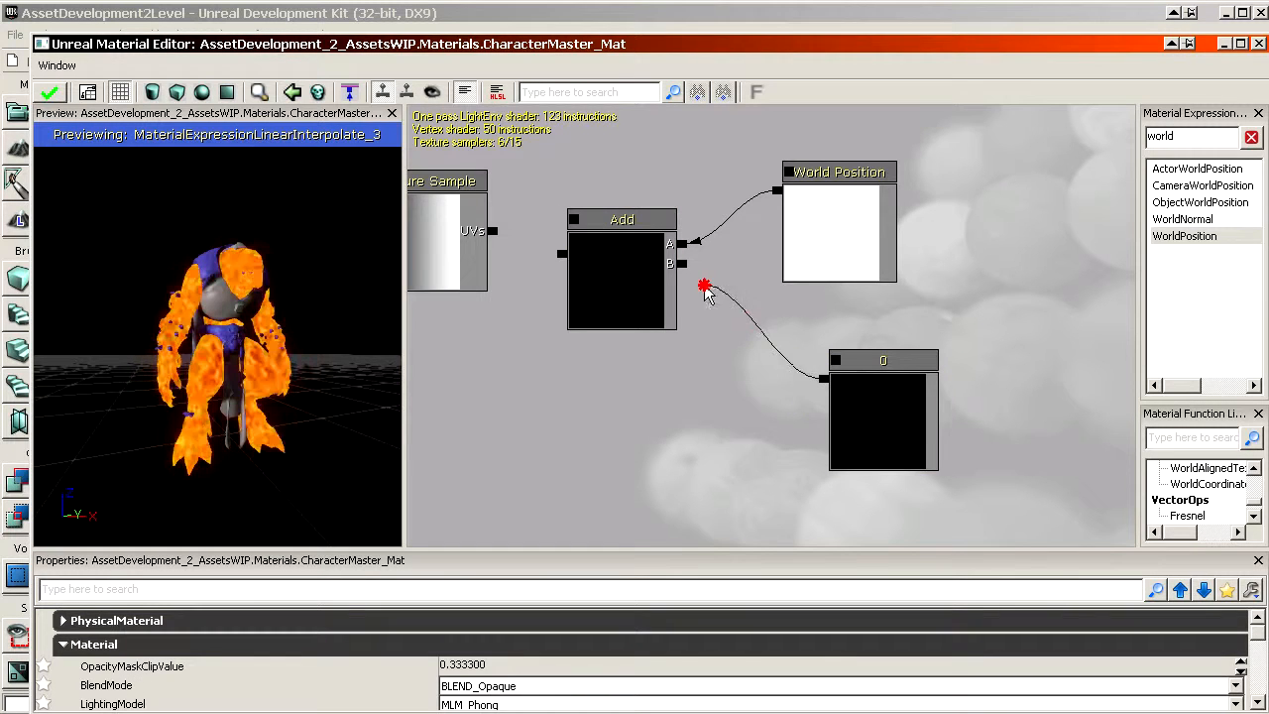
left_click(883, 392)
left_click(394, 626)
type("1")
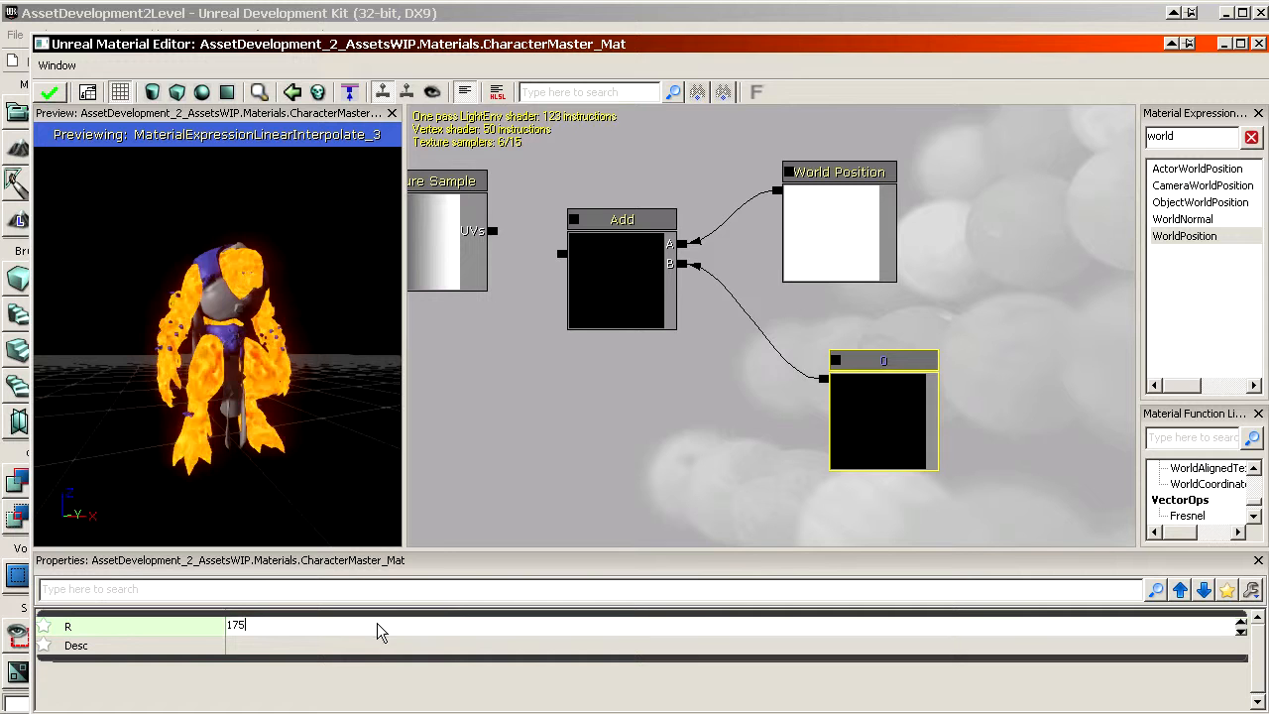
type("75")
key("Return")
left_click(657, 298)
left_click_drag(634, 261, 643, 273)
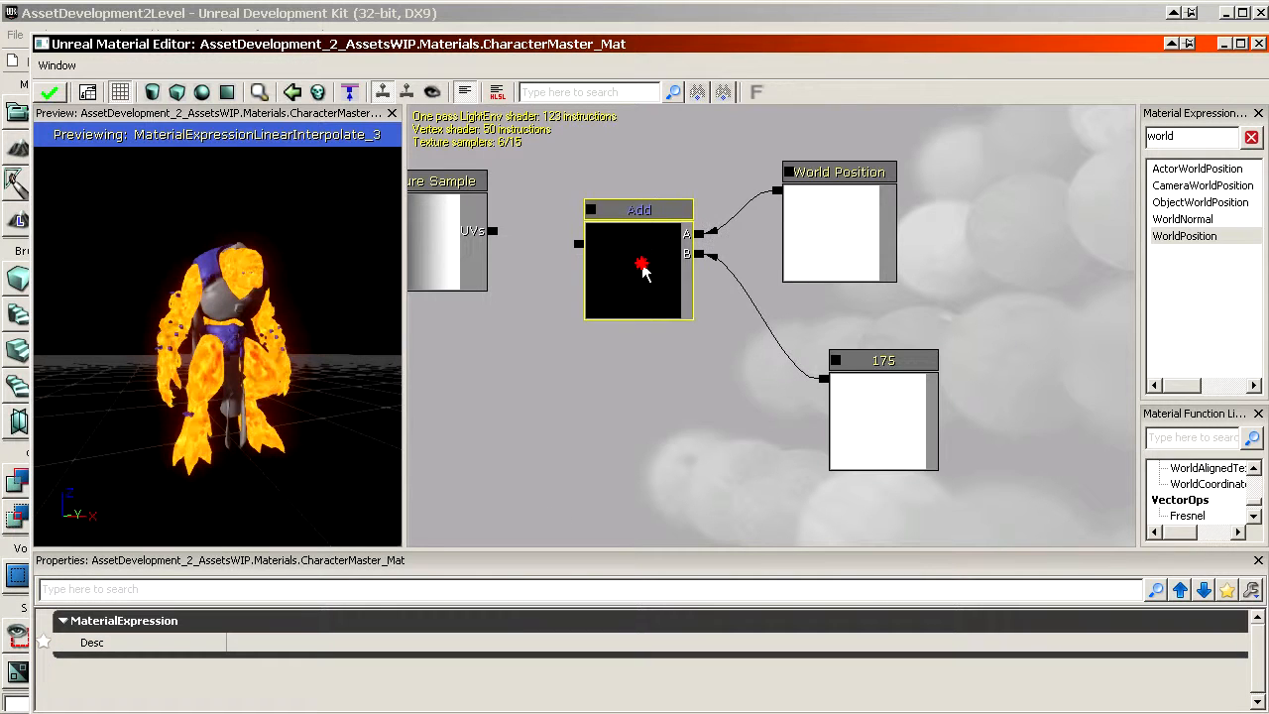
left_click_drag(683, 382, 700, 376)
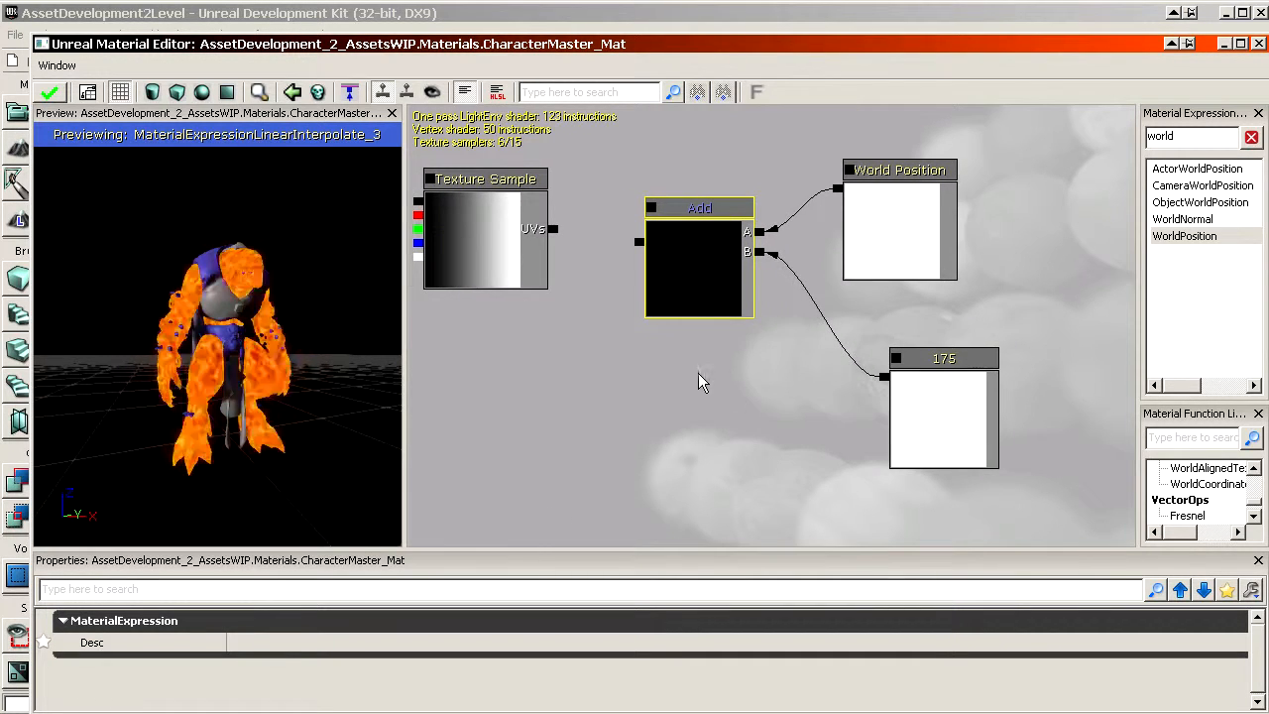
left_click_drag(704, 313, 679, 306)
Convert the 175 constant to a parameter named EmissiveFireLocationOffset and fill in its group
right_click(935, 397)
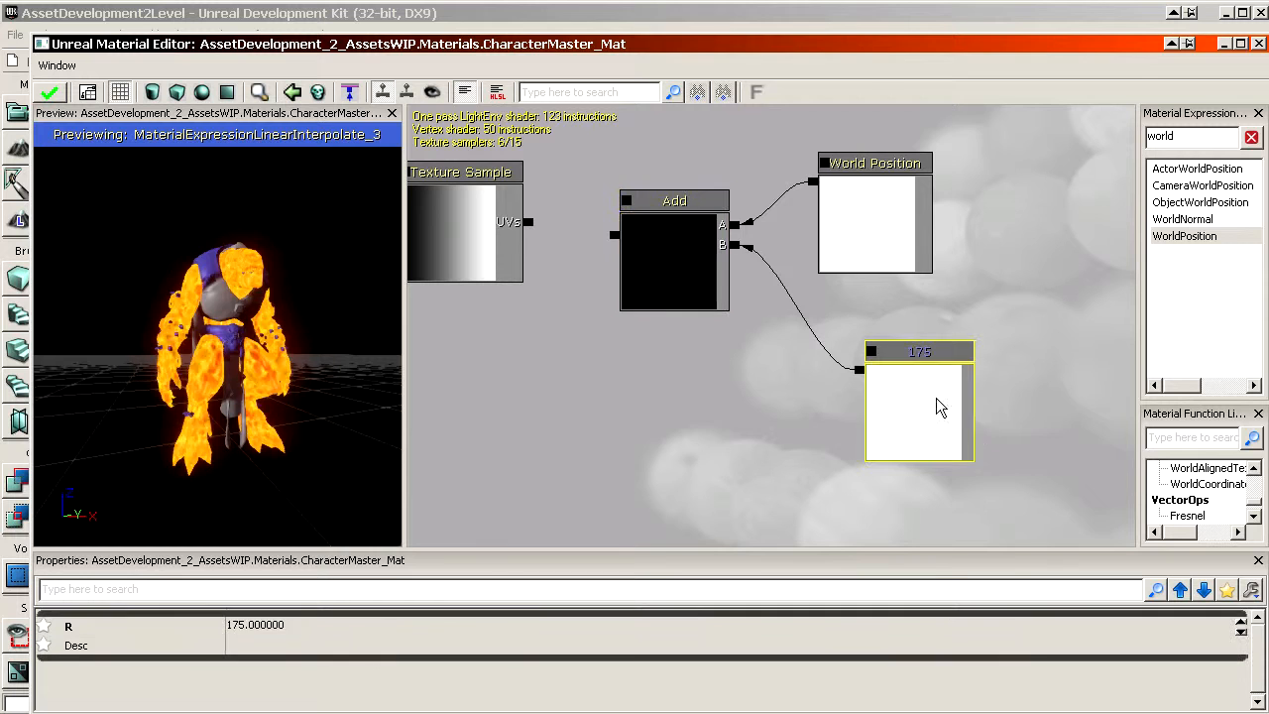
left_click(958, 389)
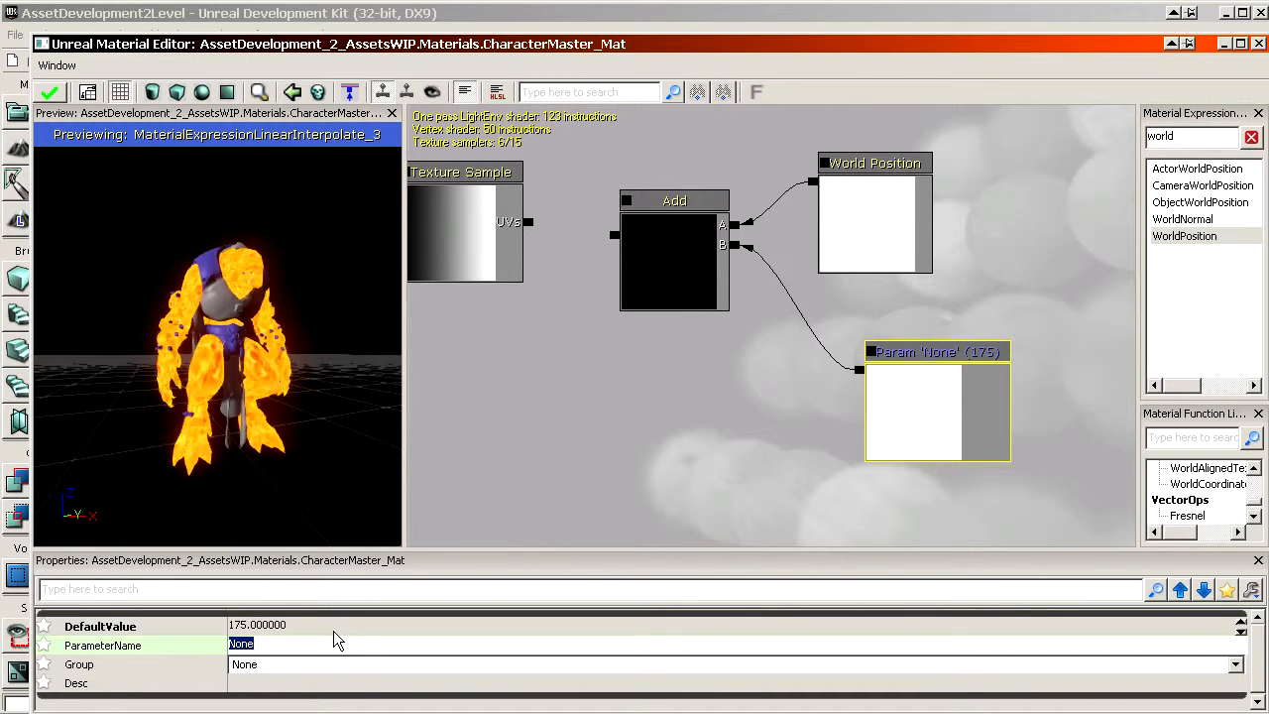
type("EmissiveFireLocationOffset")
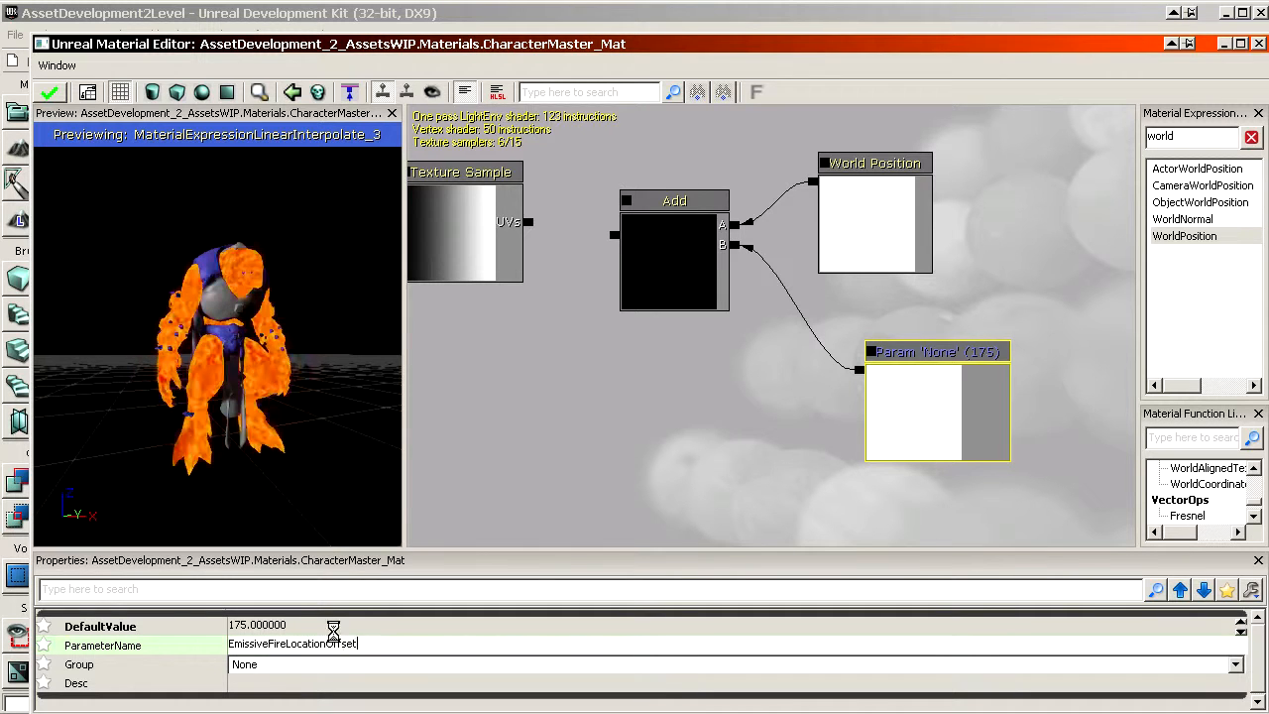
key("Return")
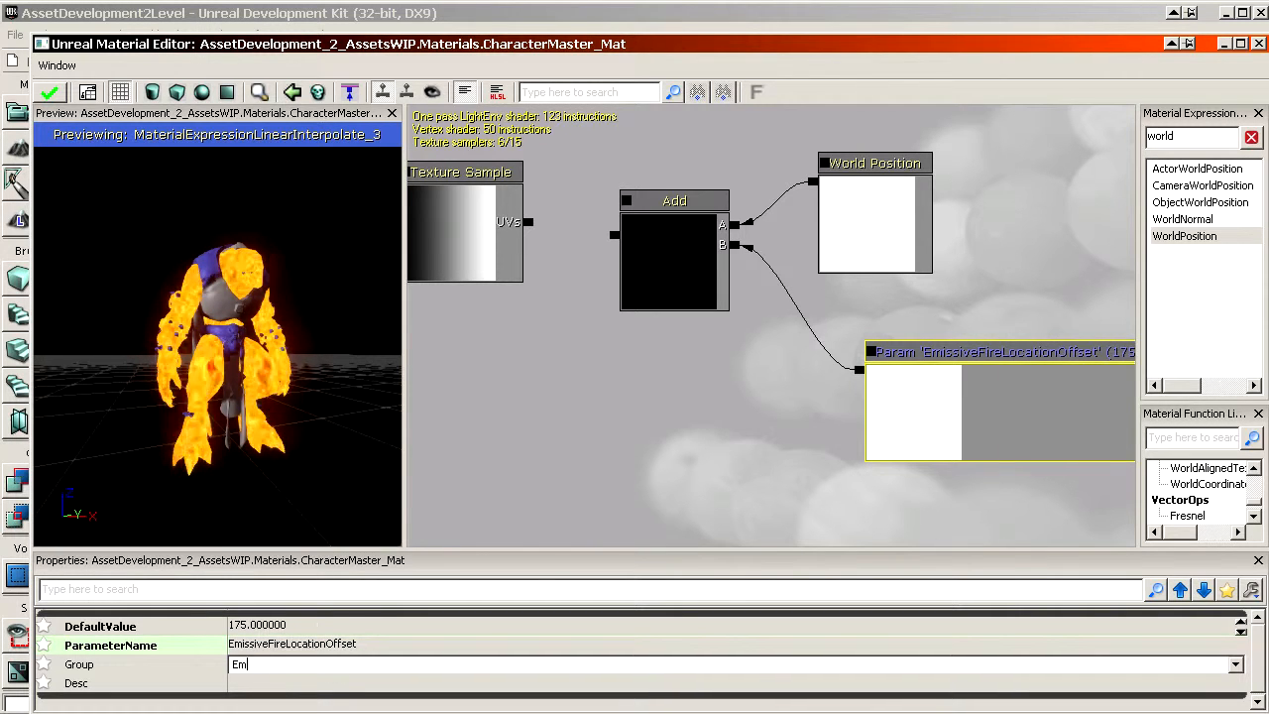
left_click(726, 359)
left_click_drag(860, 358, 1026, 398)
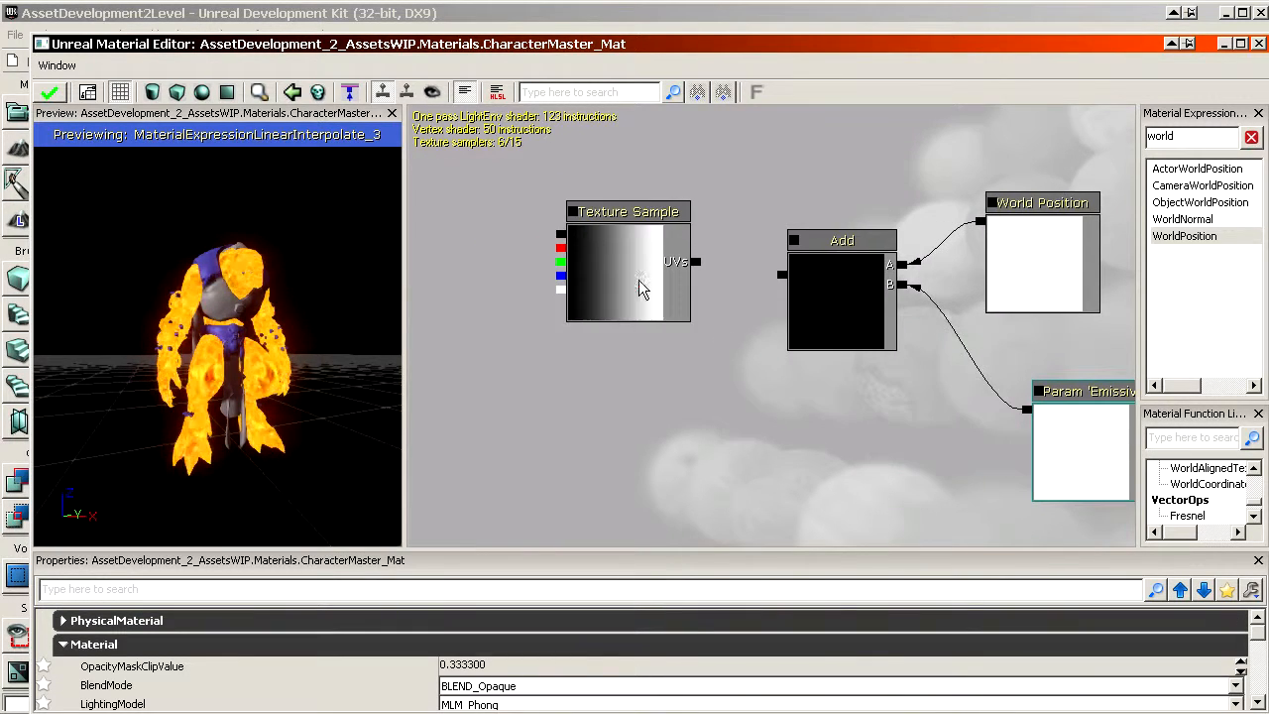
Make room beside the Gradient Texture Sample, insert a ComponentMask before the Add node, and connect the Add output to the mask
left_click_drag(645, 283, 513, 290)
left_click(966, 242)
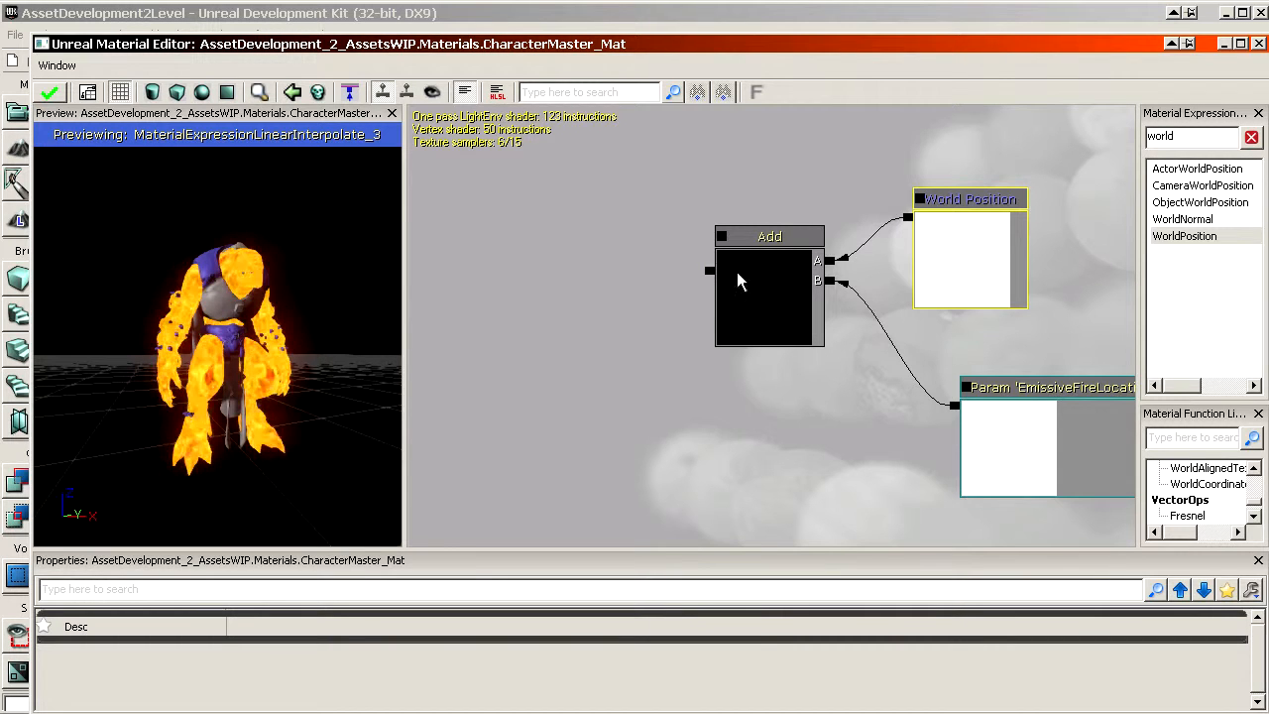
type("compo")
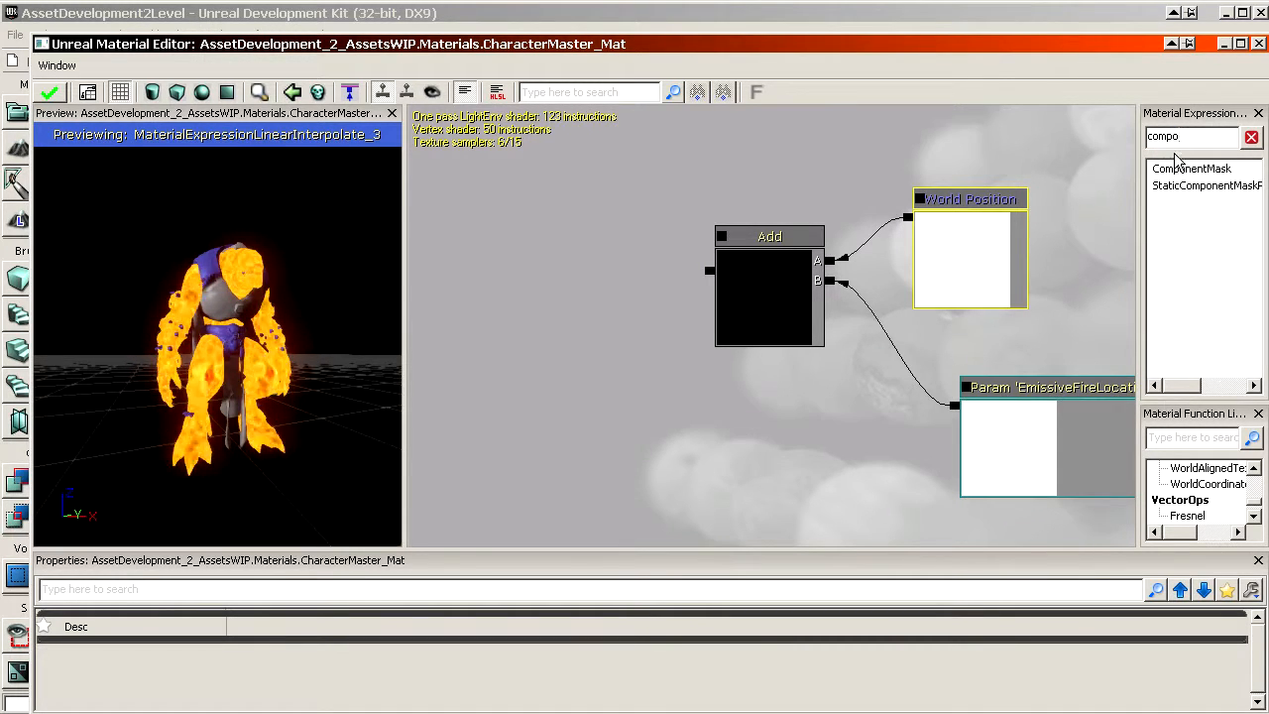
left_click_drag(1184, 168, 575, 248)
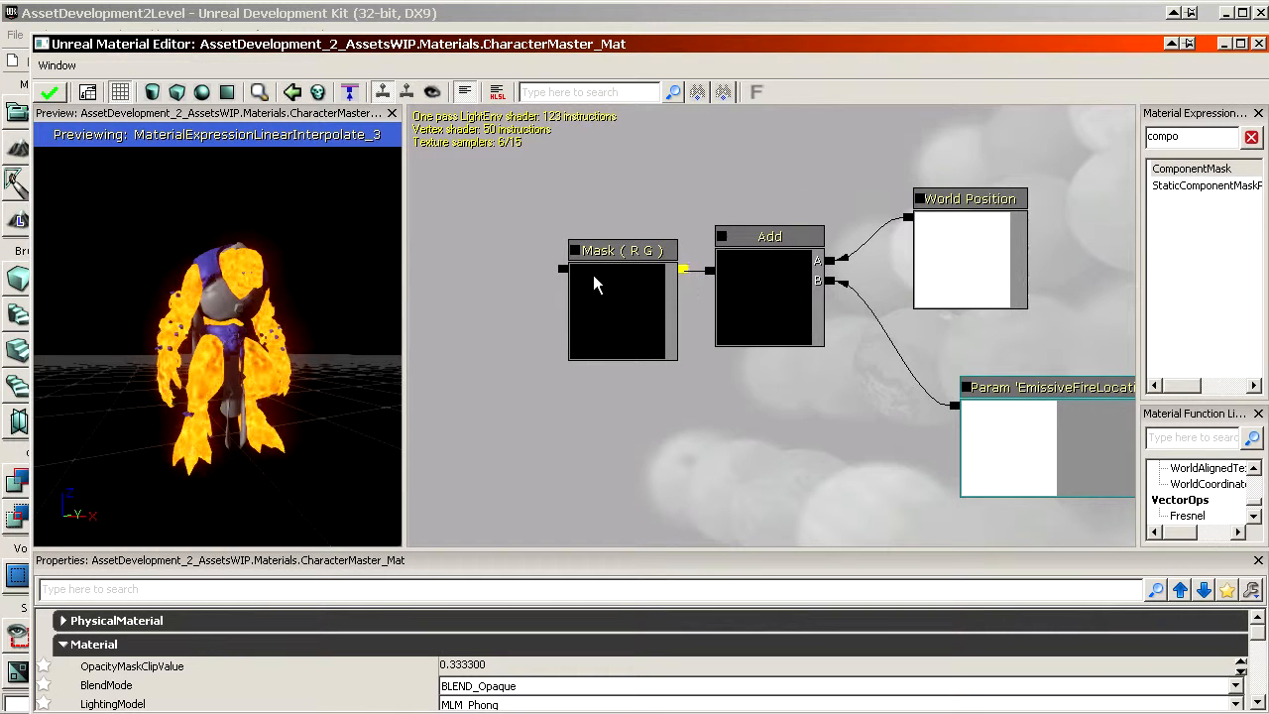
Set the component mask to pass only the B channel, with R and G disabled
left_click(586, 283)
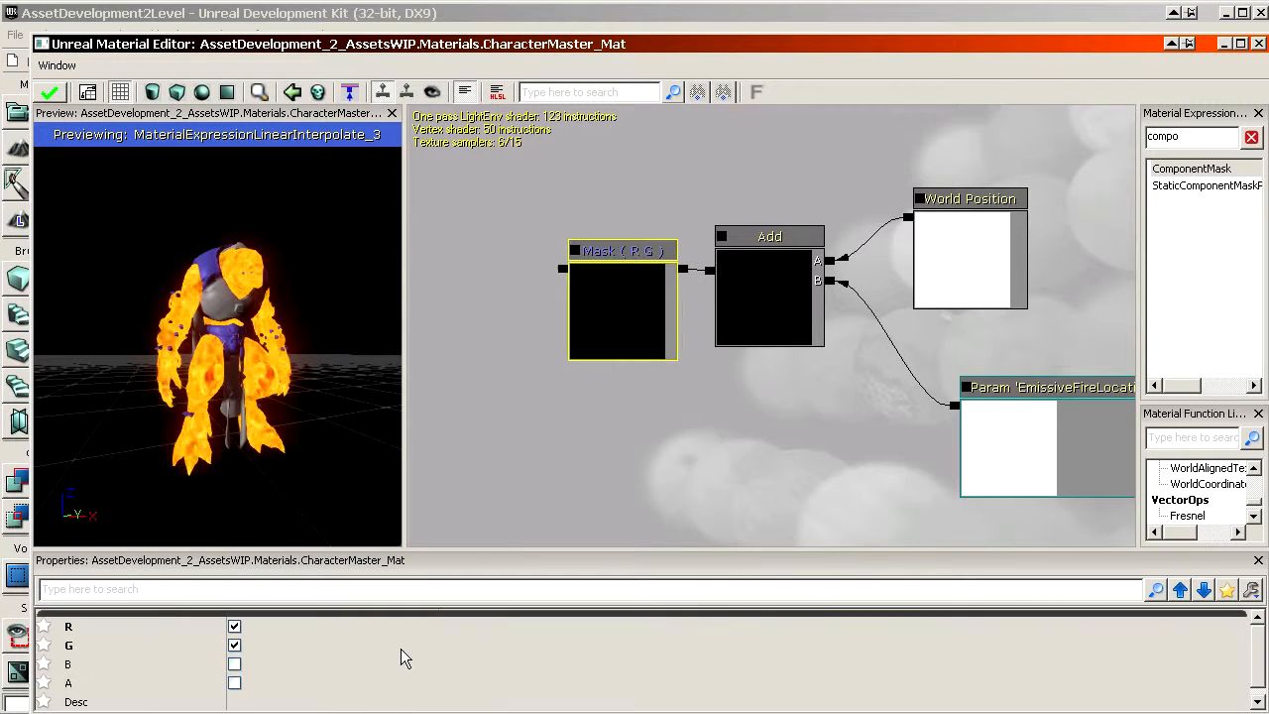
left_click(235, 664)
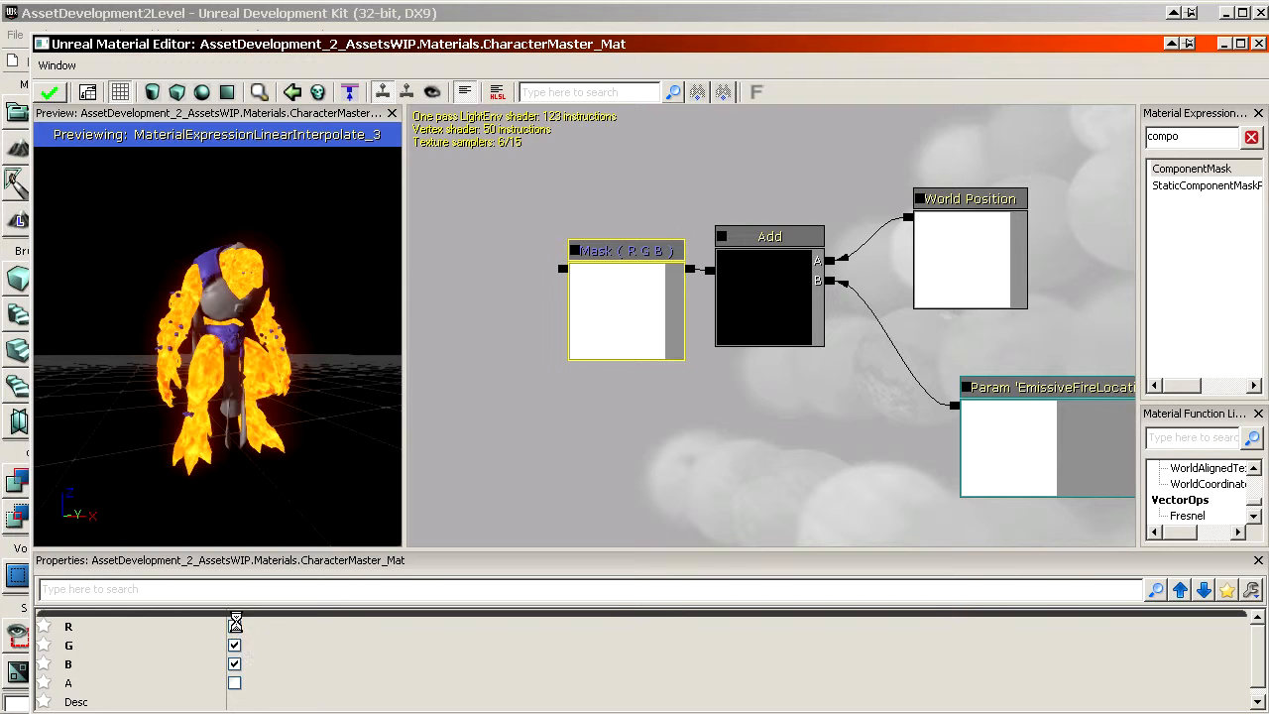
left_click(235, 645)
left_click(234, 626)
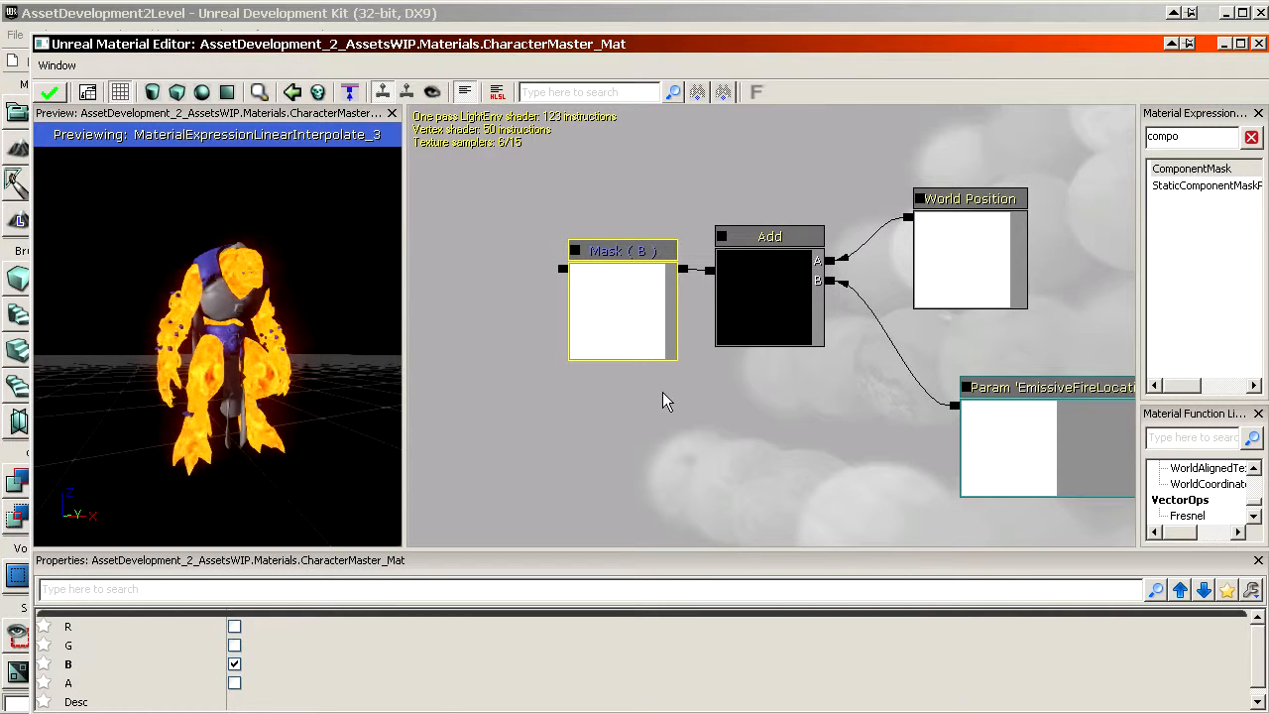
left_click(663, 398)
Review the World Position, offset, Add and mask chain against the preview character and the unconnected Gradient Texture Sample
left_click_drag(610, 344, 744, 319)
left_click_drag(694, 254, 583, 297)
left_click_drag(706, 253, 420, 272)
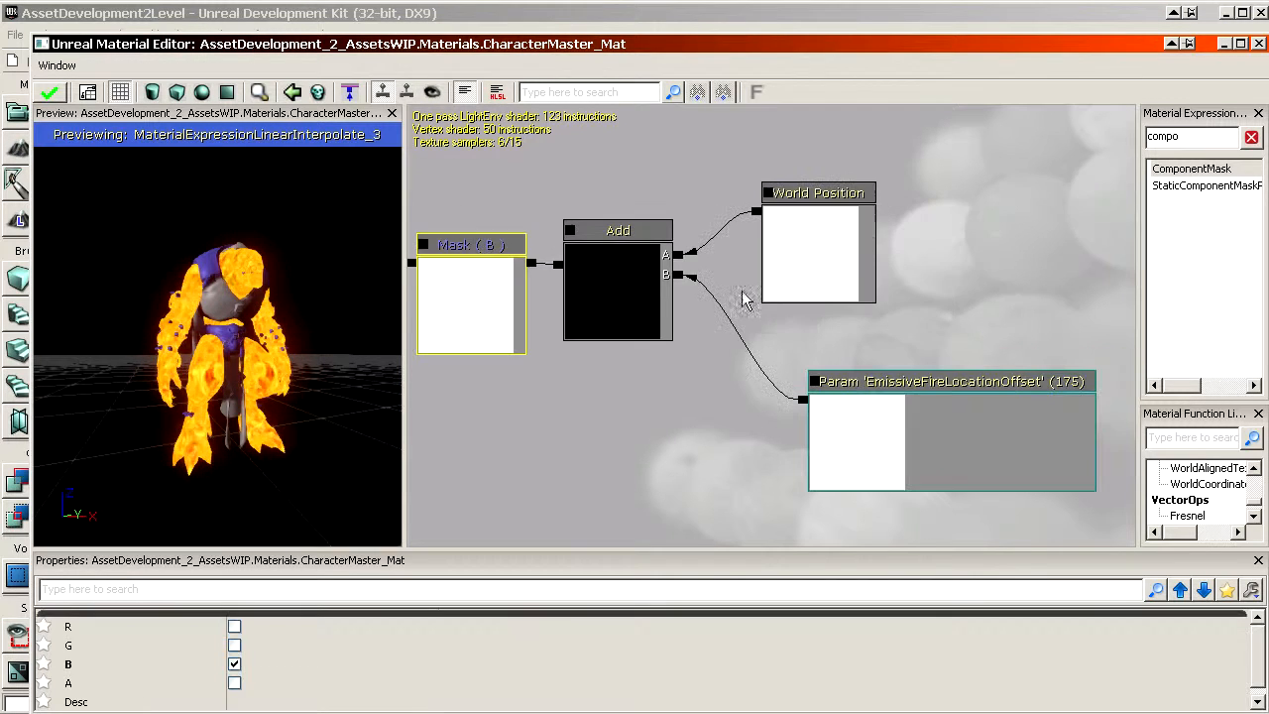
left_click(782, 244)
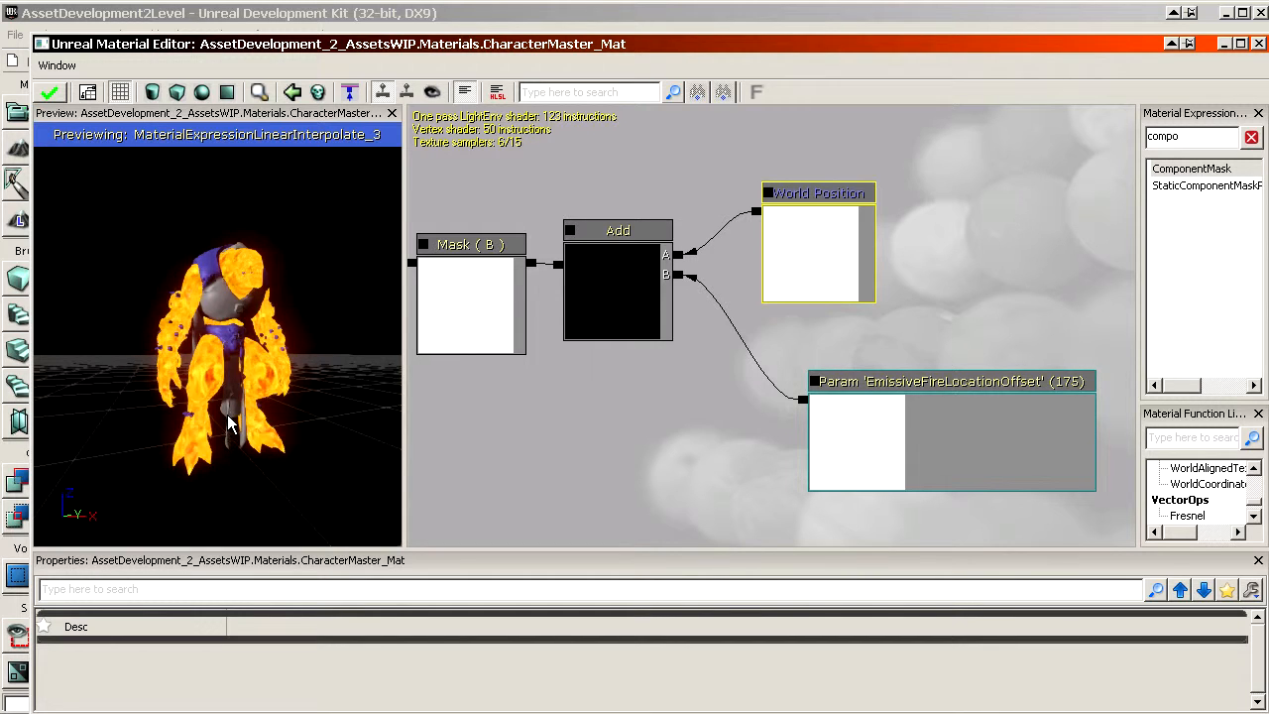
left_click_drag(721, 353, 1047, 365)
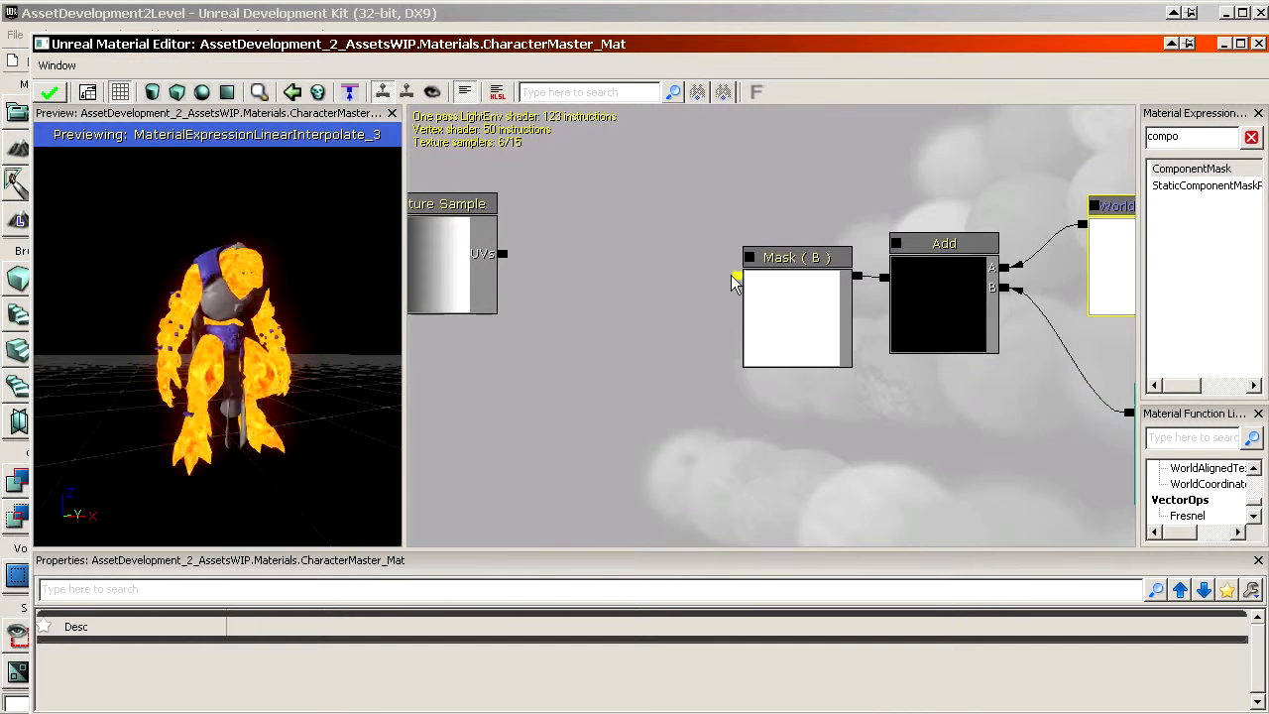
left_click_drag(737, 277, 600, 378)
scroll(595, 319, "down", 3)
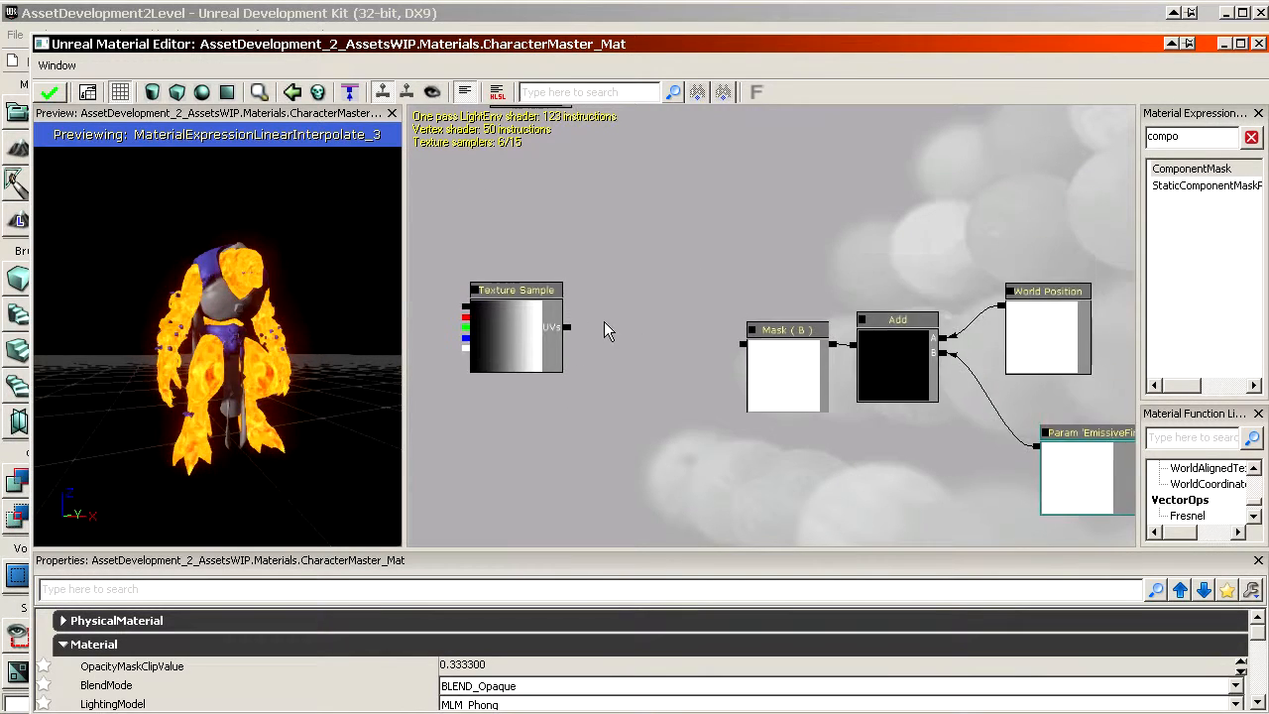
scroll(603, 321, "down", 1)
scroll(604, 321, "down", 7)
left_click_drag(603, 327, 760, 285)
scroll(701, 416, "up", 8)
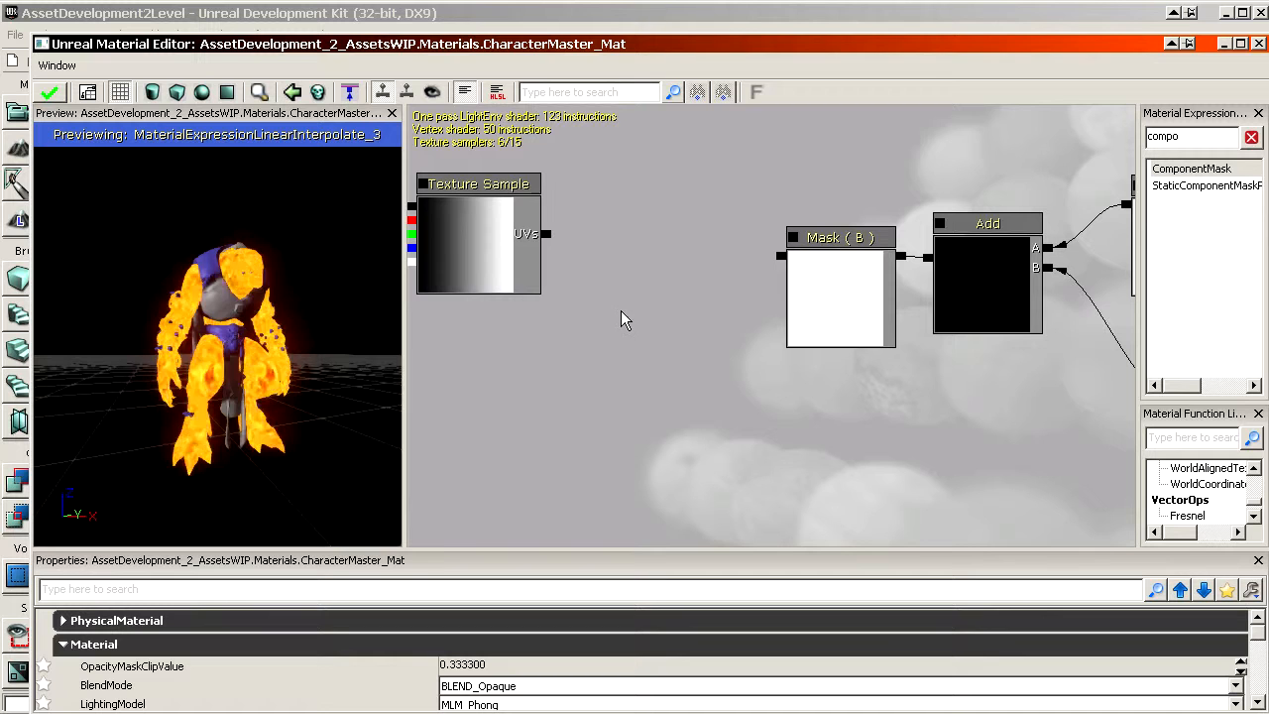
Add a Divide node and a constant, wiring the B mask's output to the Divide's A input and the constant to B
double_click(1197, 138)
type("divi")
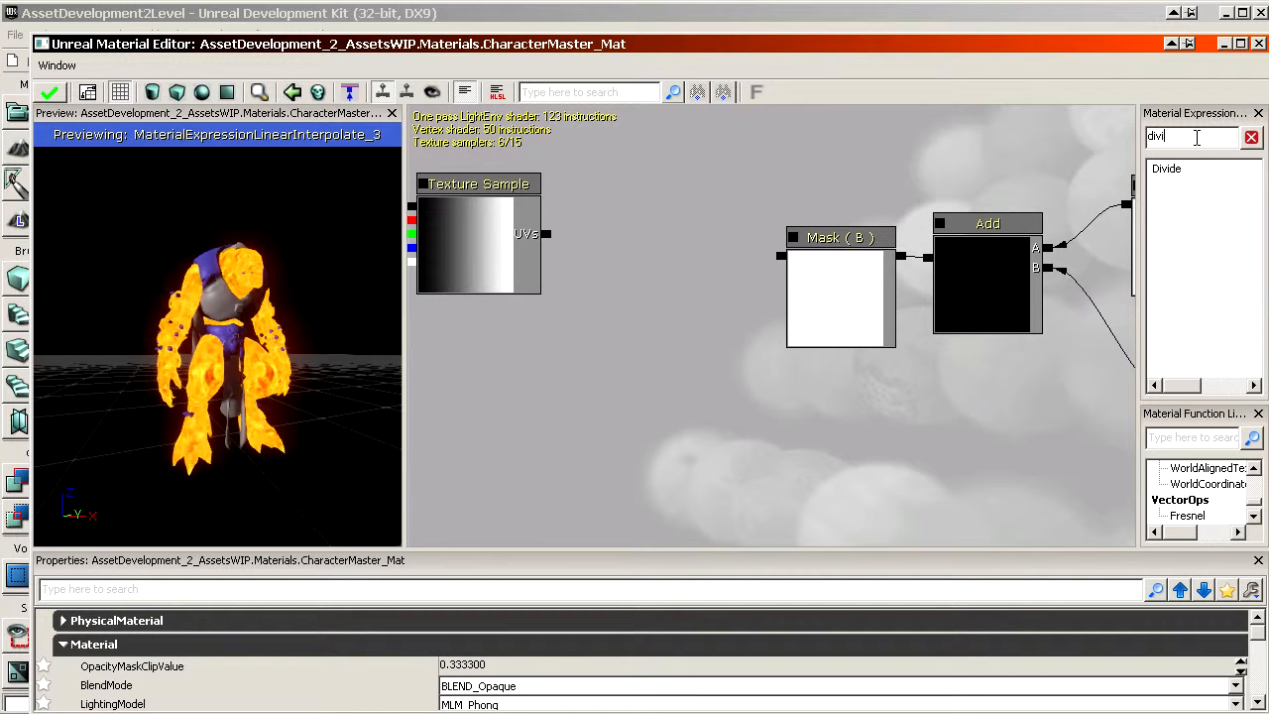
left_click_drag(1184, 171, 662, 279)
key("1")
left_click(809, 381)
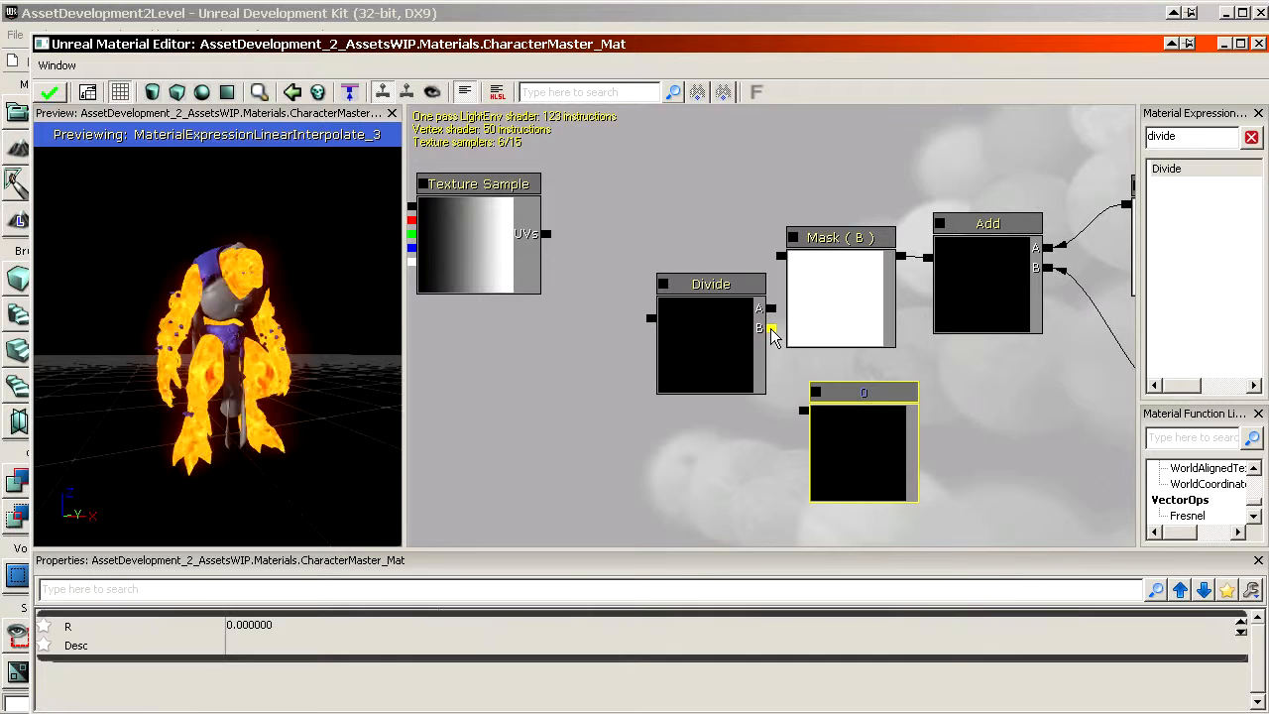
left_click_drag(770, 327, 803, 409)
left_click_drag(773, 255, 666, 292)
Set the Divide node's constant to 150
left_click(846, 436)
left_click(416, 626)
type("1")
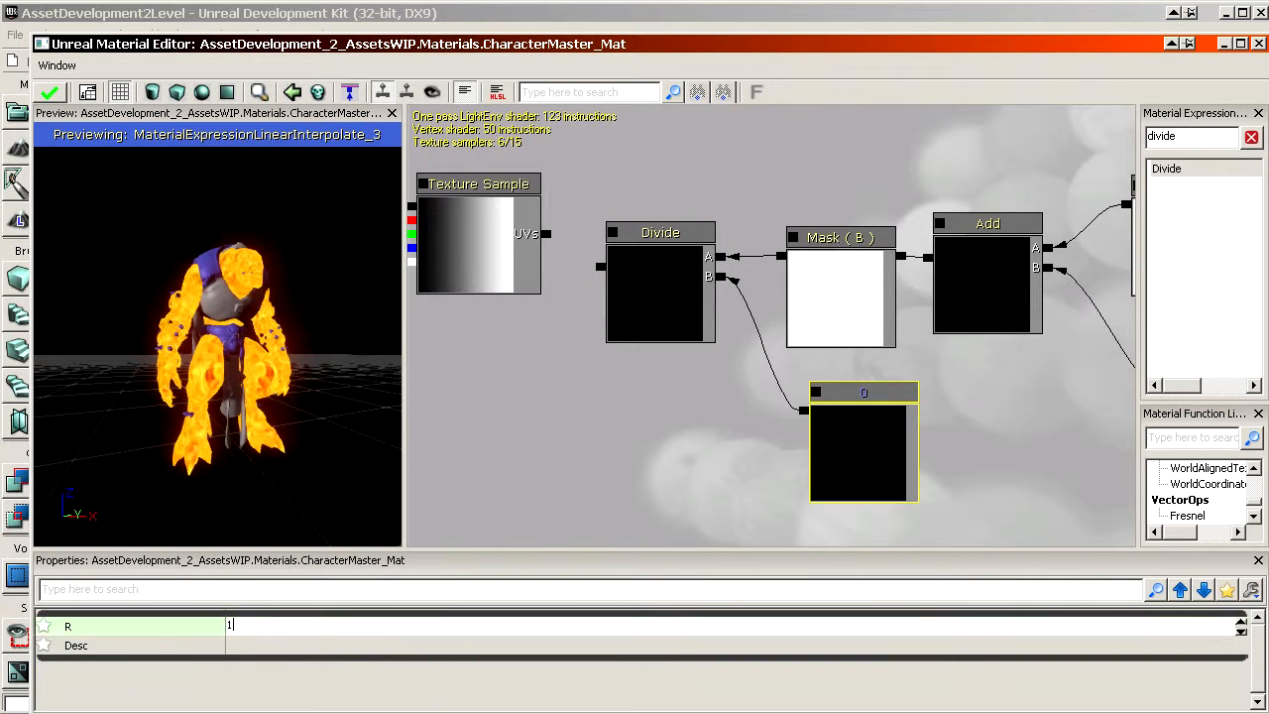
type("50")
key("Return")
Connect the Divide output to the Gradient Texture Sample's UVs and preview the Texture Sample on the mesh
left_click(660, 317)
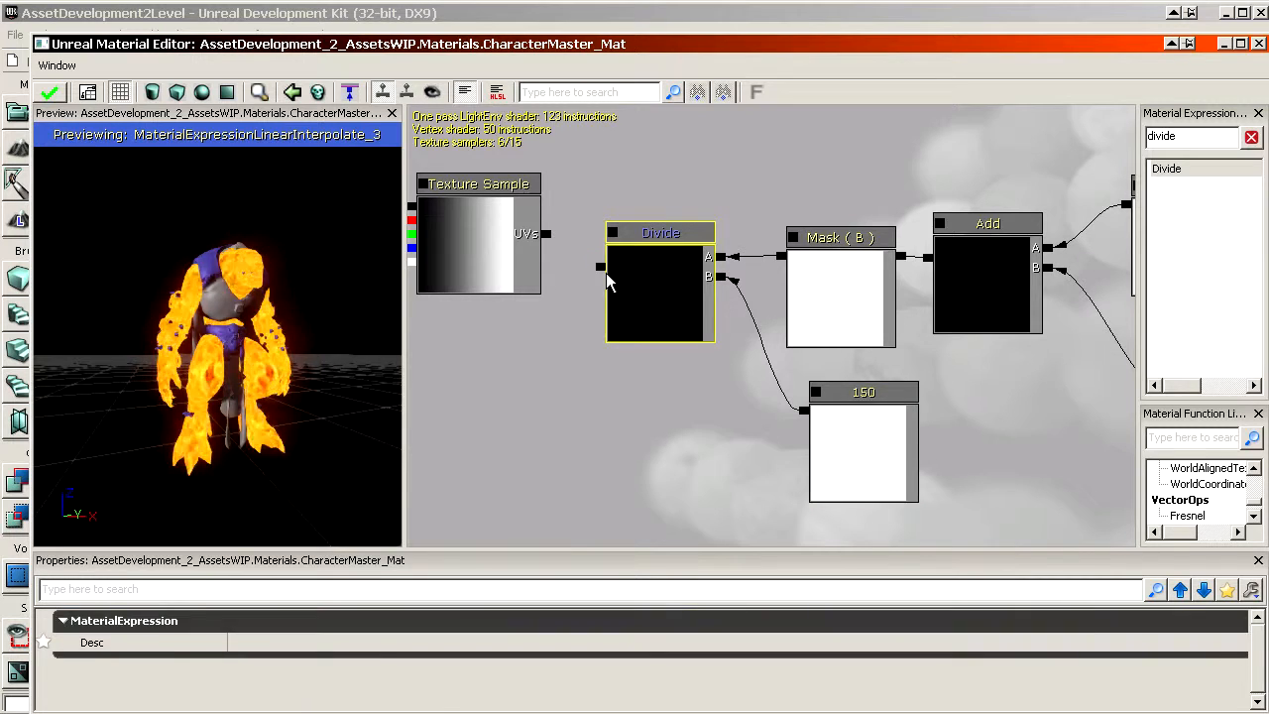
left_click_drag(599, 266, 635, 295)
right_click(595, 262)
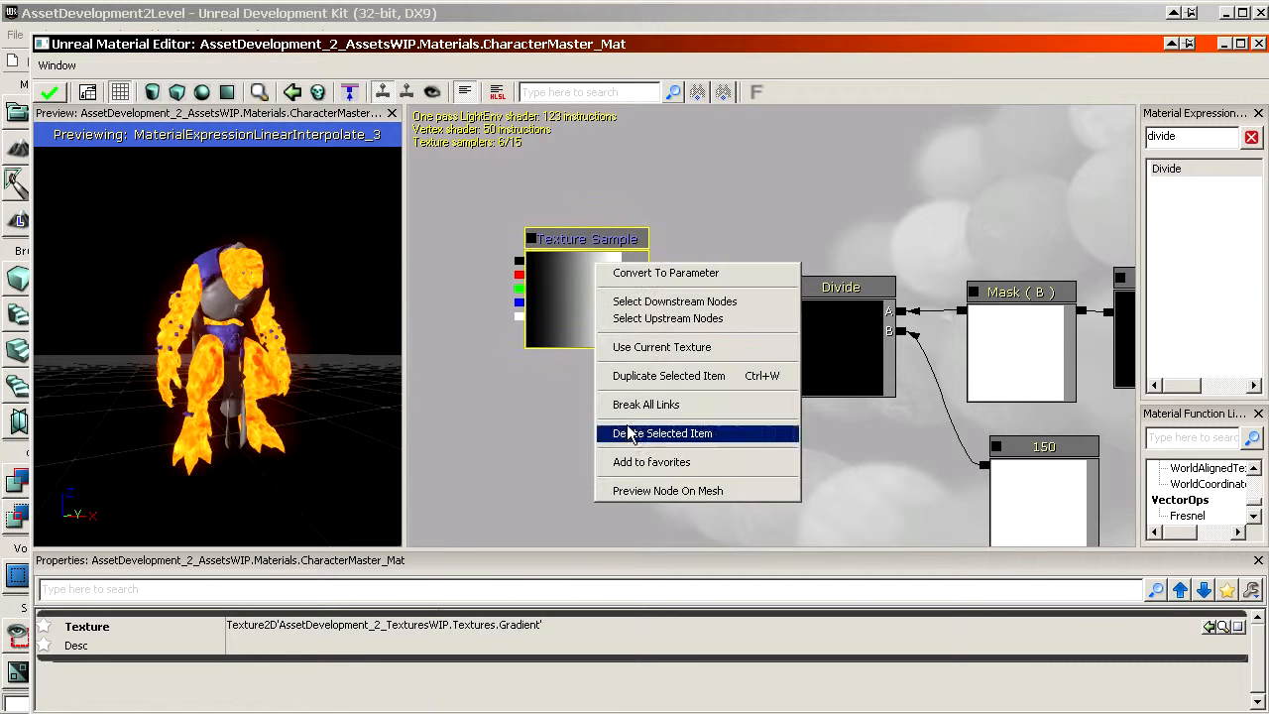
left_click(668, 491)
right_click_drag(256, 416, 255, 381)
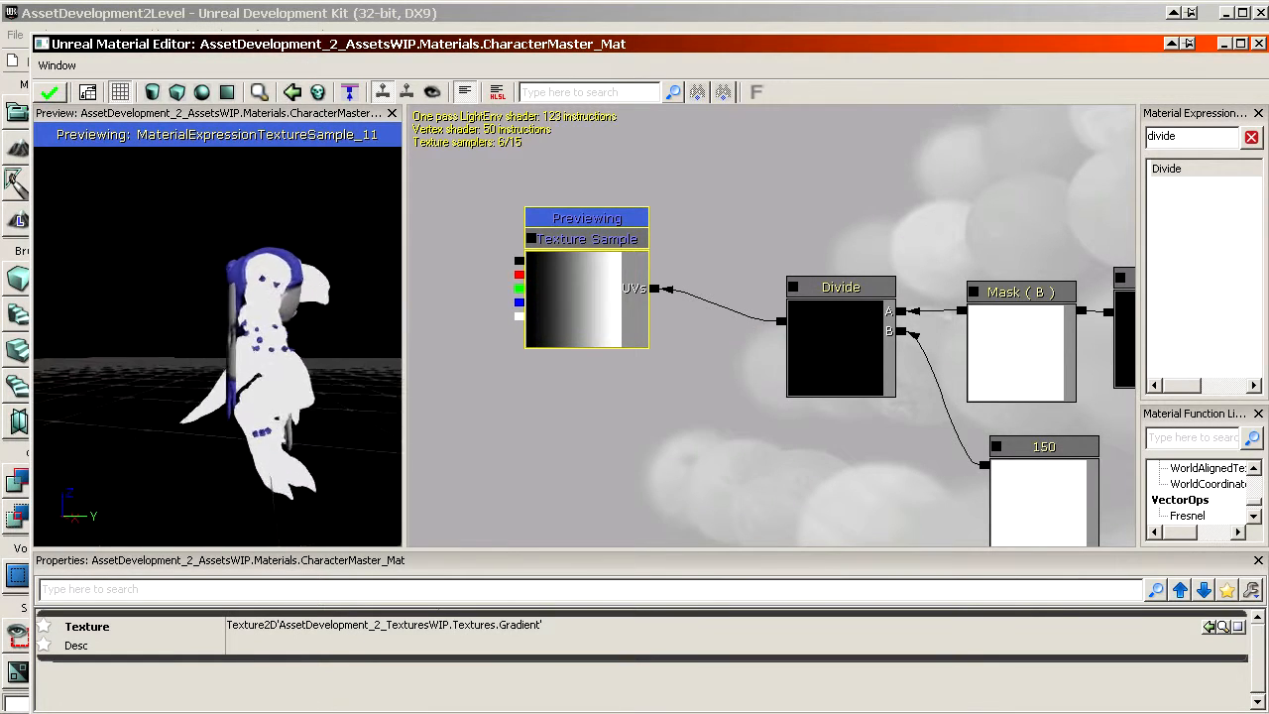
left_click_drag(255, 416, 287, 416)
right_click_drag(256, 417, 256, 372)
Set the EmissiveFireLocationOffset default value to 0 and inspect the gradient on the preview character
left_click_drag(843, 446, 518, 357)
left_click_drag(652, 277, 555, 236)
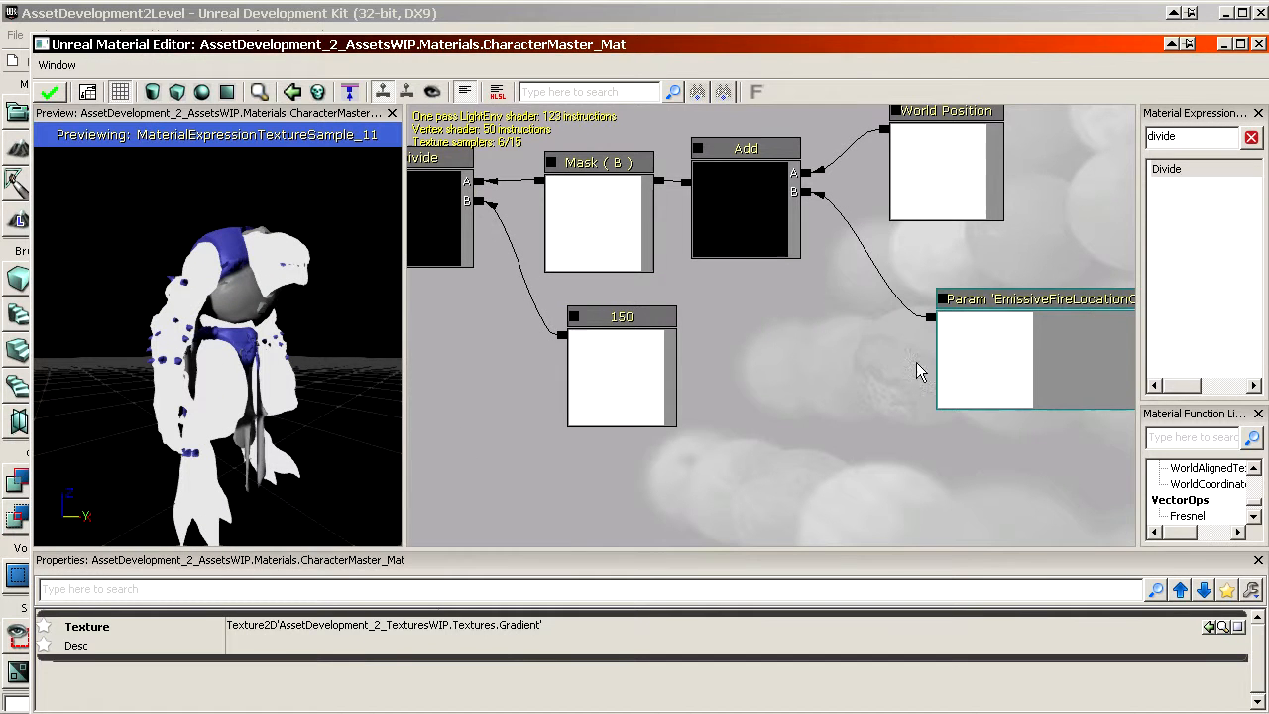
left_click(951, 356)
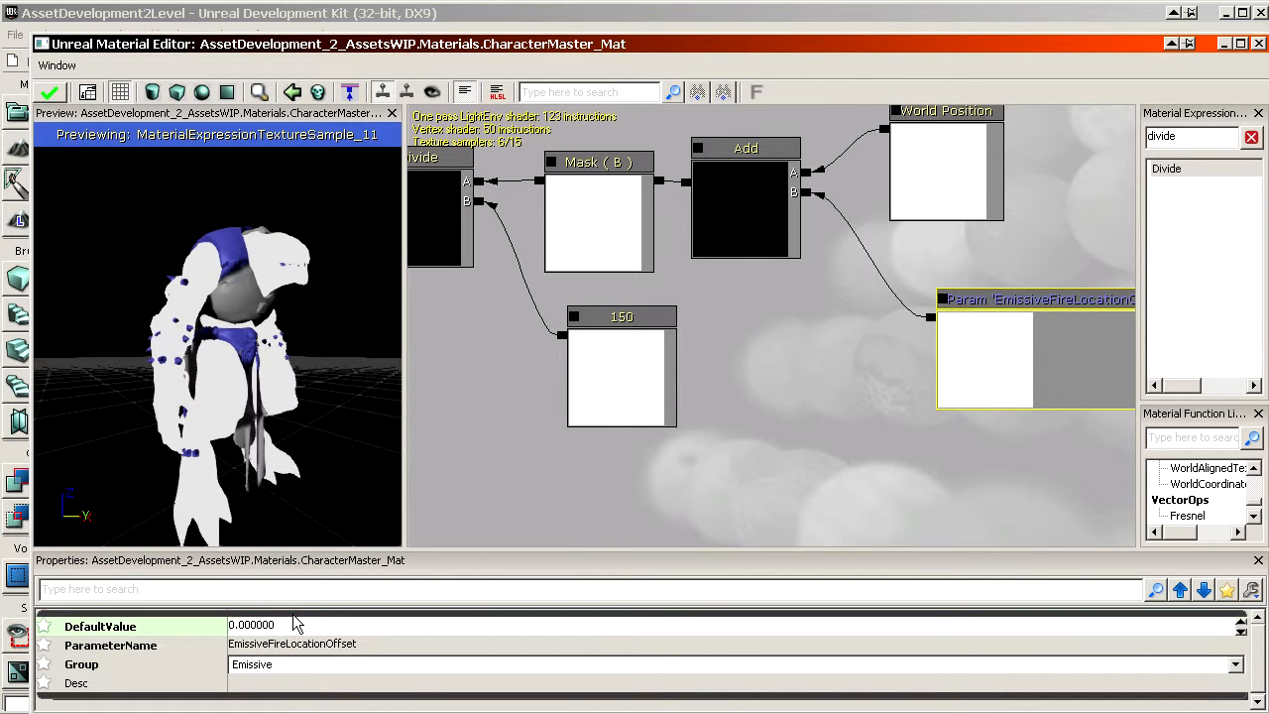
key("Return")
left_click_drag(259, 426, 239, 448)
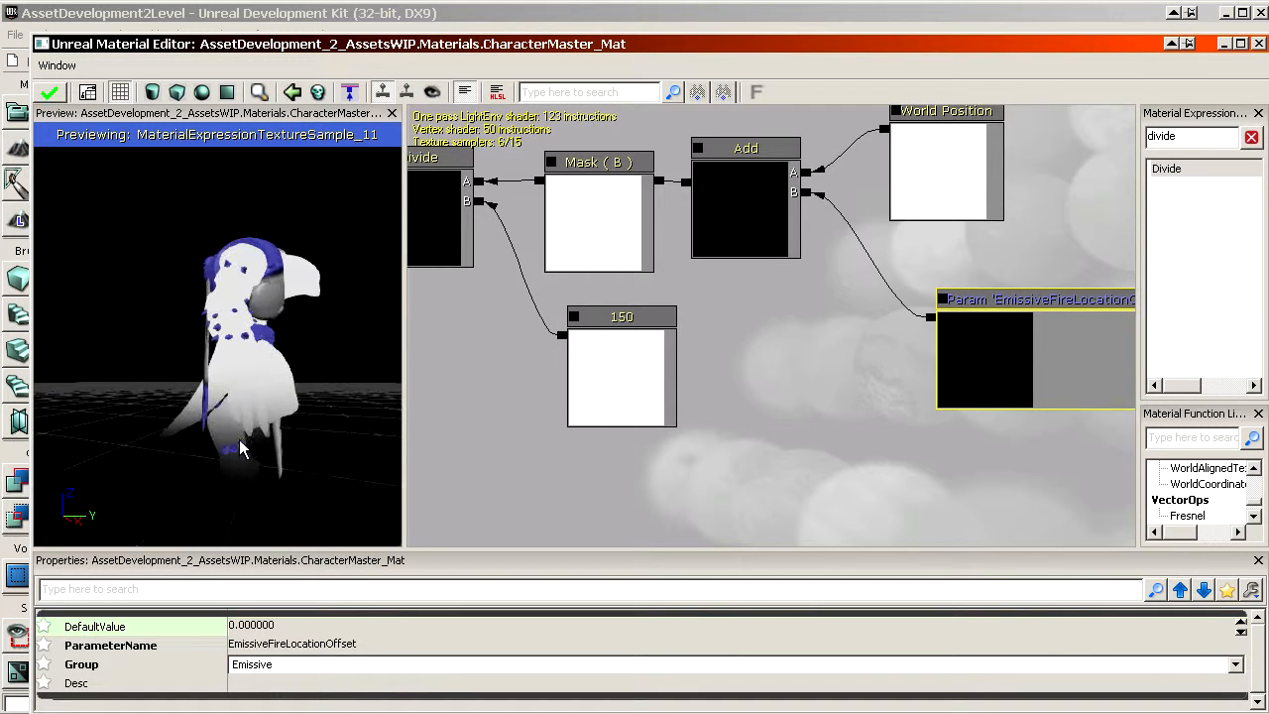
left_click_drag(265, 385, 324, 478)
Test EmissiveFireLocationOffset default values of -40 and -80 on the preview character
left_click(298, 642)
left_click(293, 625)
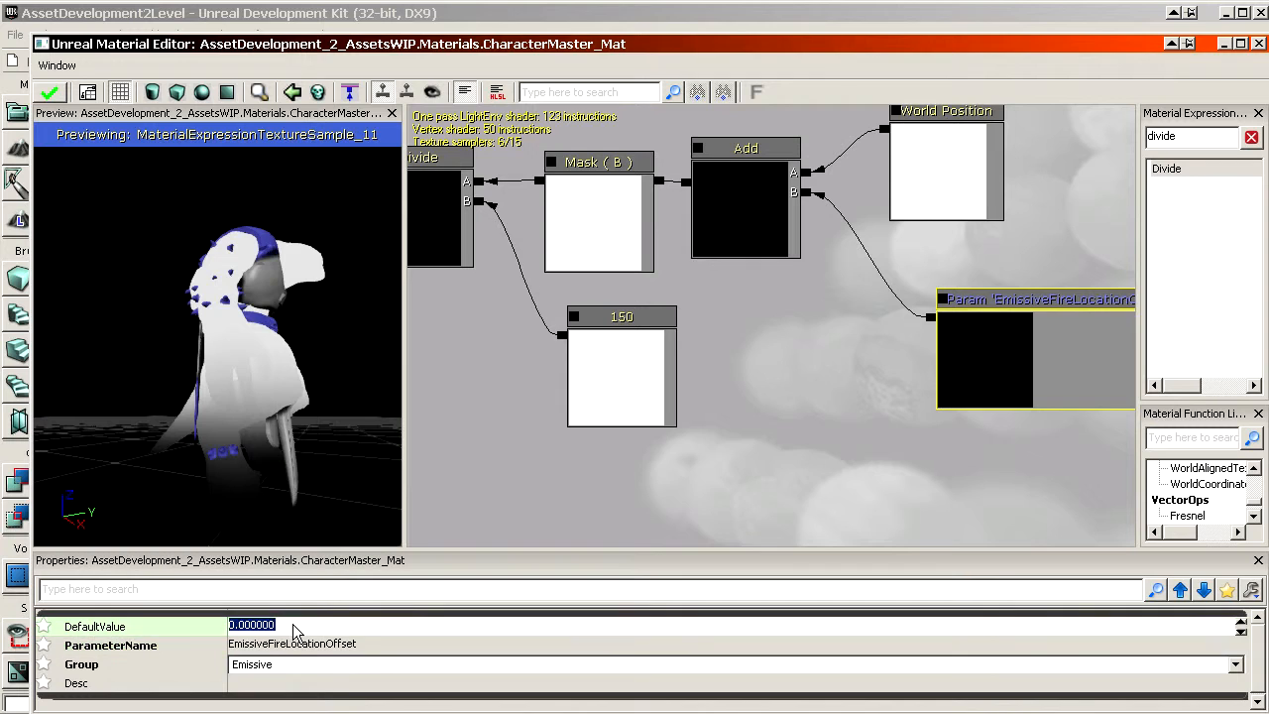
type("-40")
key("Return")
left_click(294, 623)
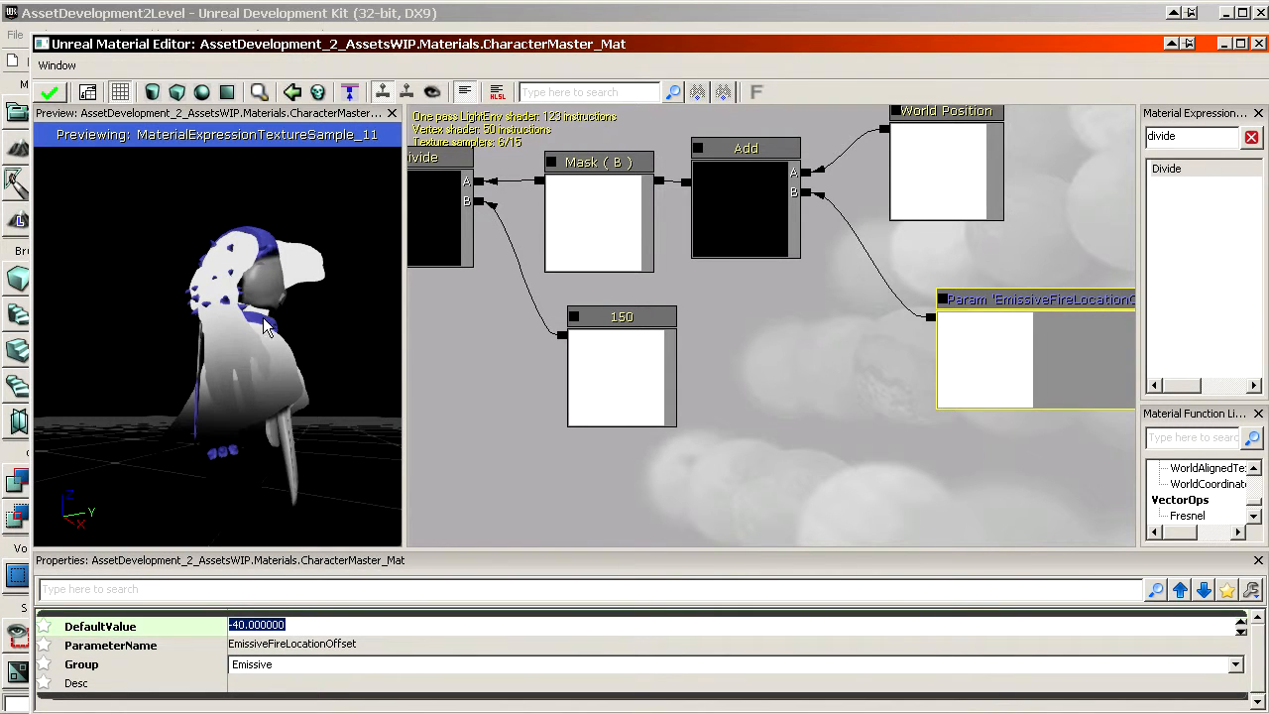
type("-8")
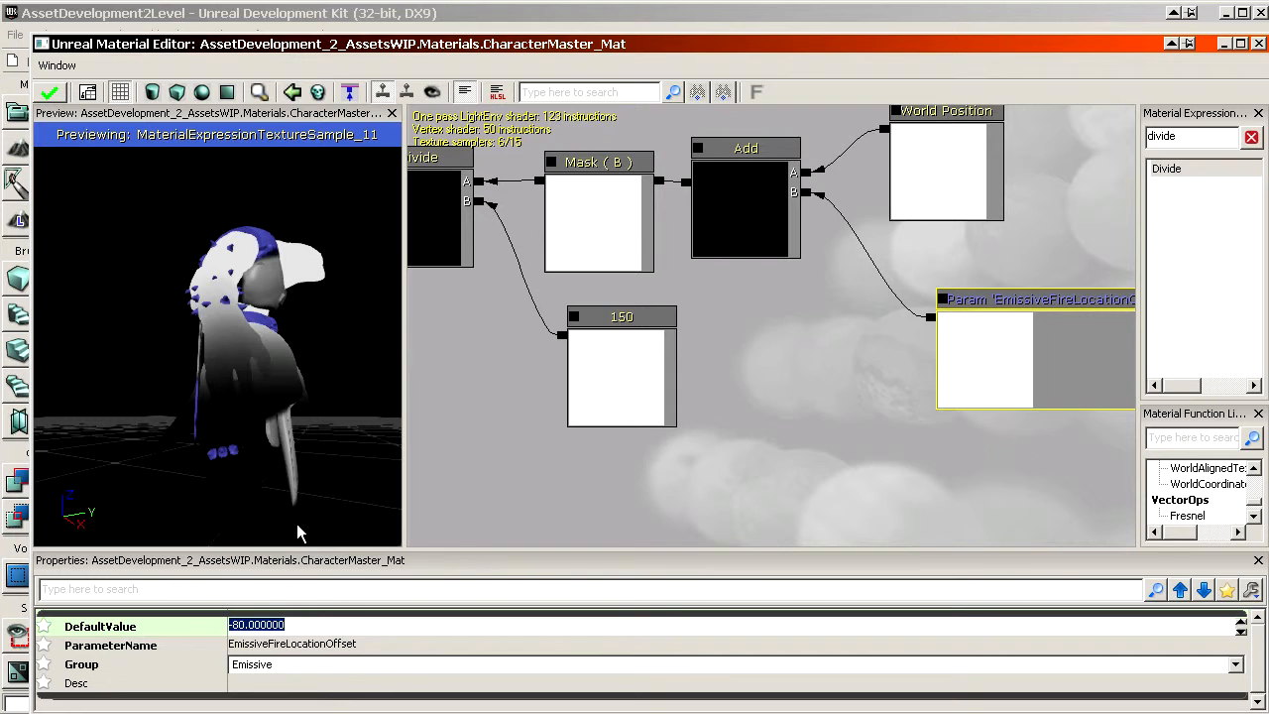
Compare offset default values of 256 and -256, return to 256, and inspect the character from several angles
type("256")
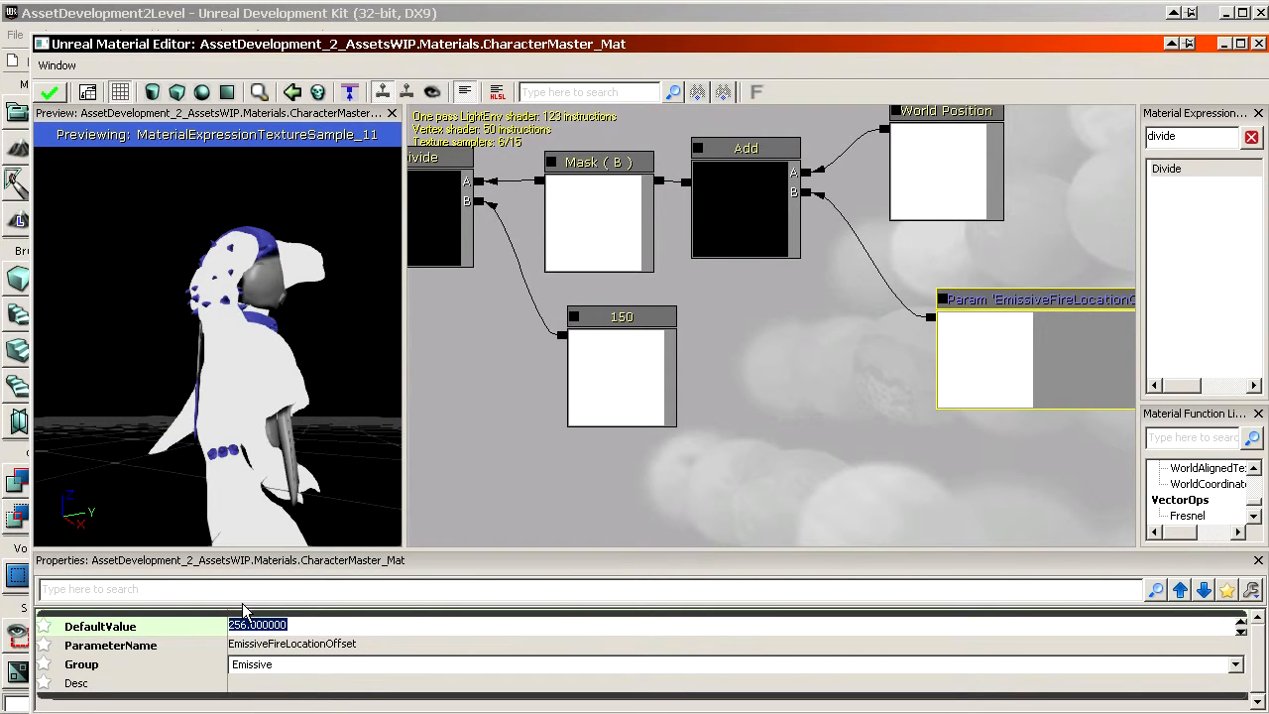
type("-")
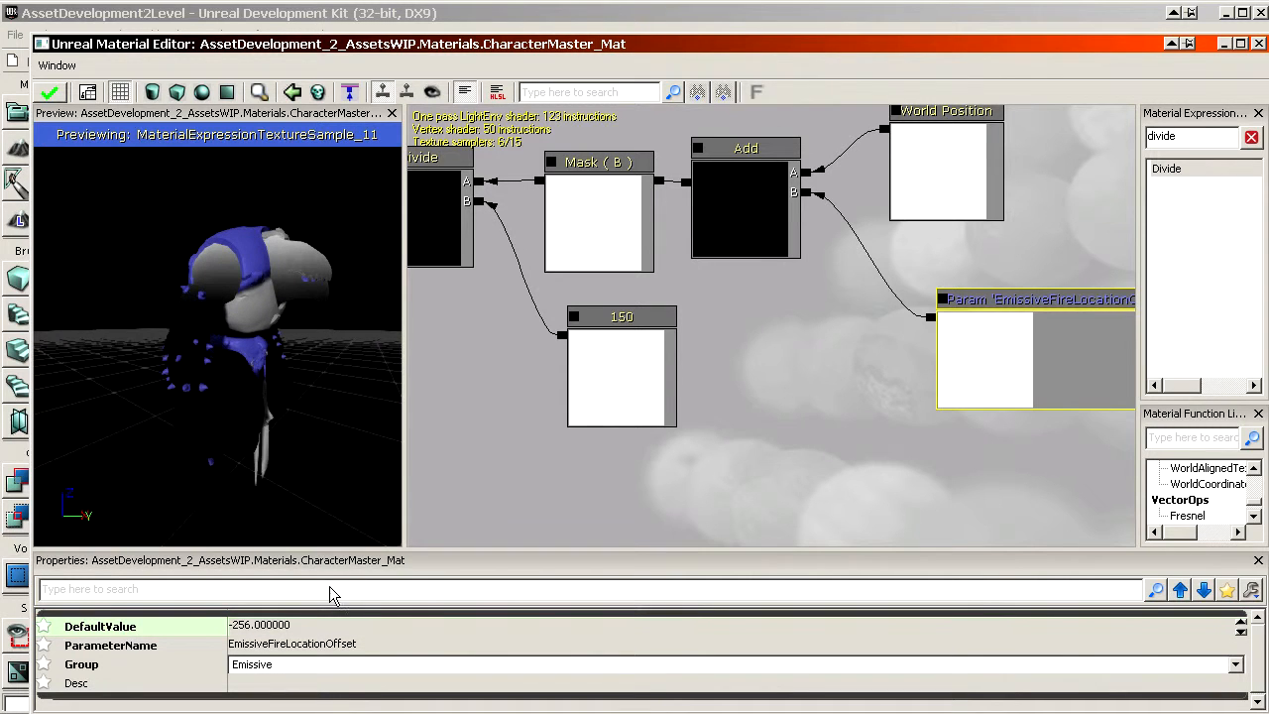
left_click(311, 625)
type("2")
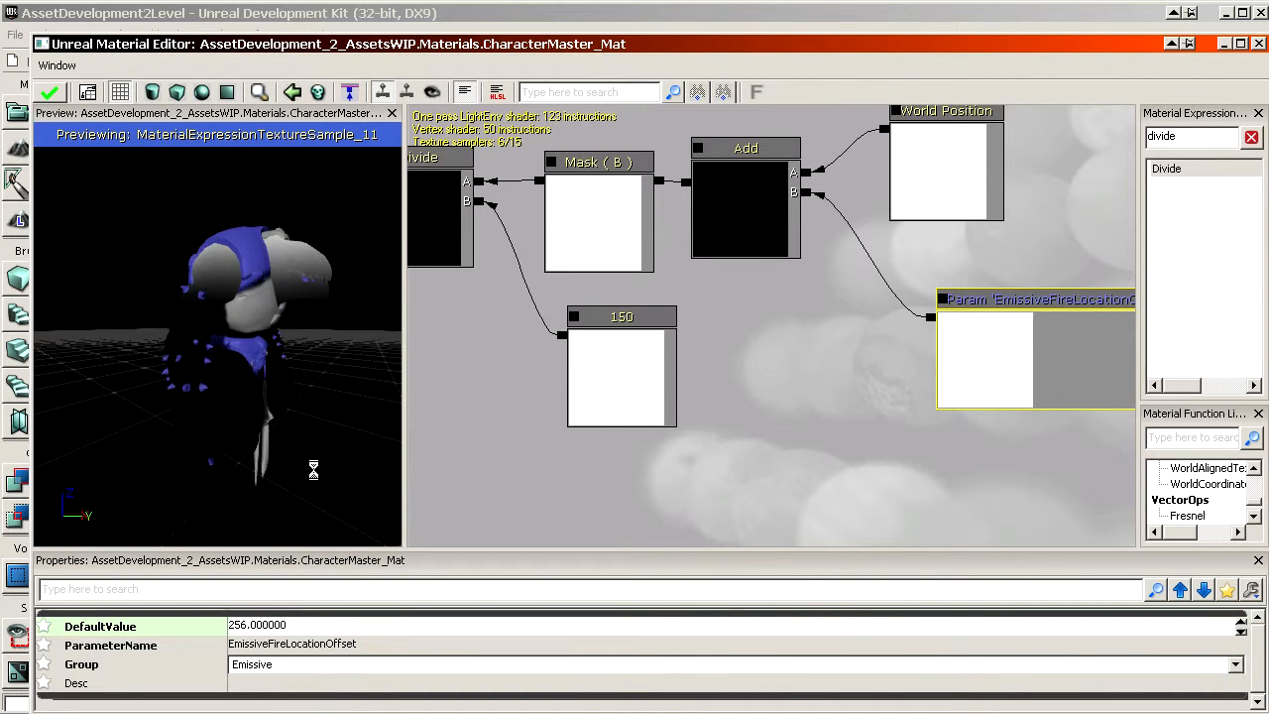
left_click_drag(313, 470, 214, 428)
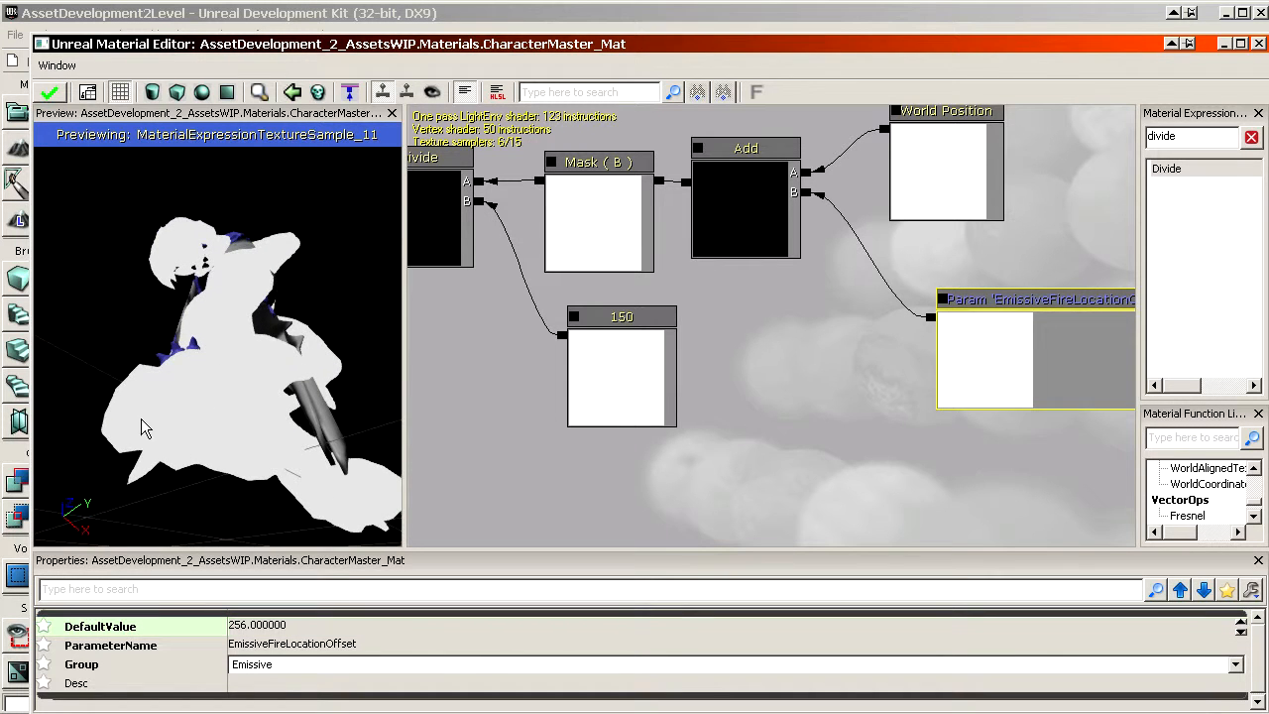
right_click_drag(142, 419, 141, 456)
left_click_drag(142, 419, 258, 396)
right_click_drag(258, 396, 258, 371)
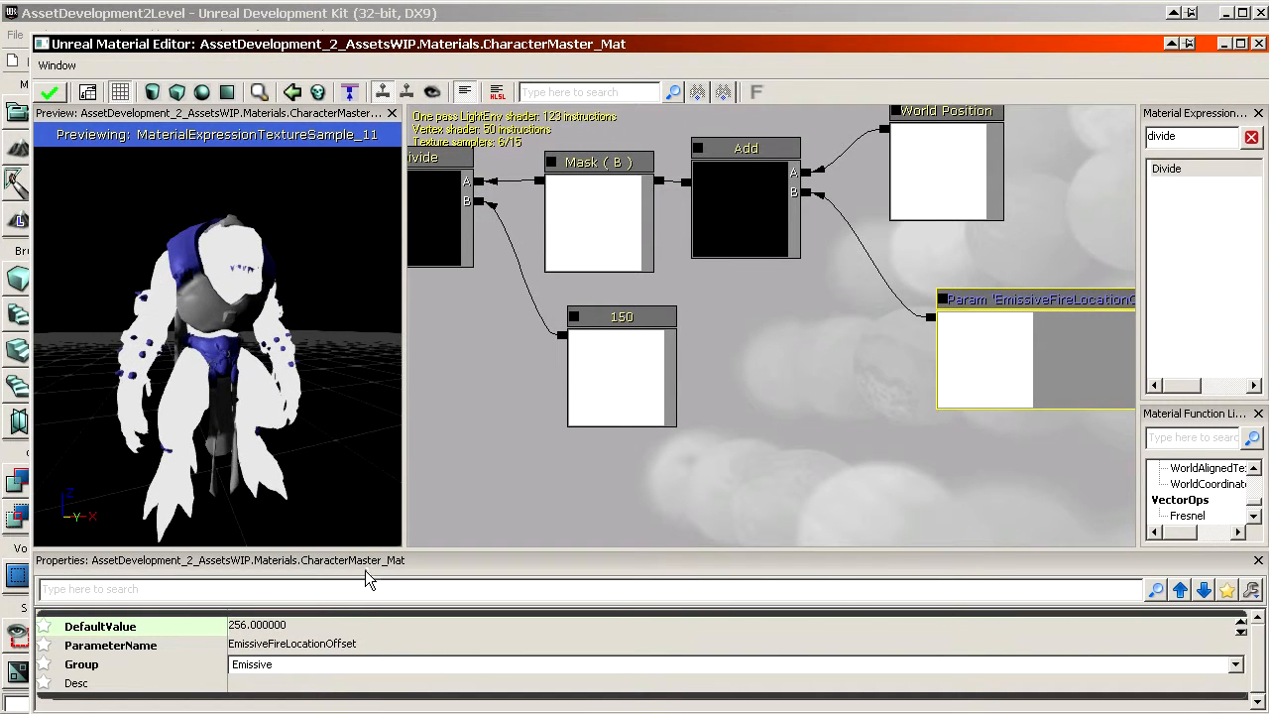
Lower the EmissiveFireLocationOffset default value to 40
left_click(312, 625)
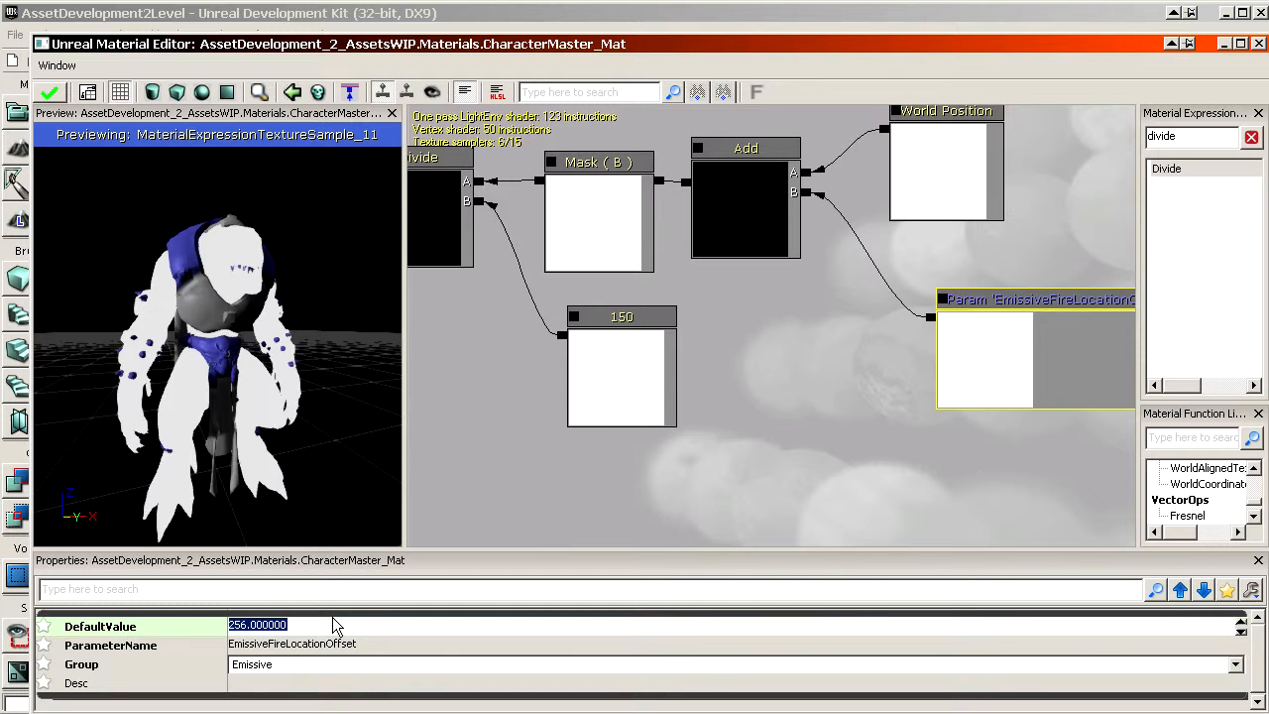
type("17")
left_click(318, 624)
type("40")
key("Return")
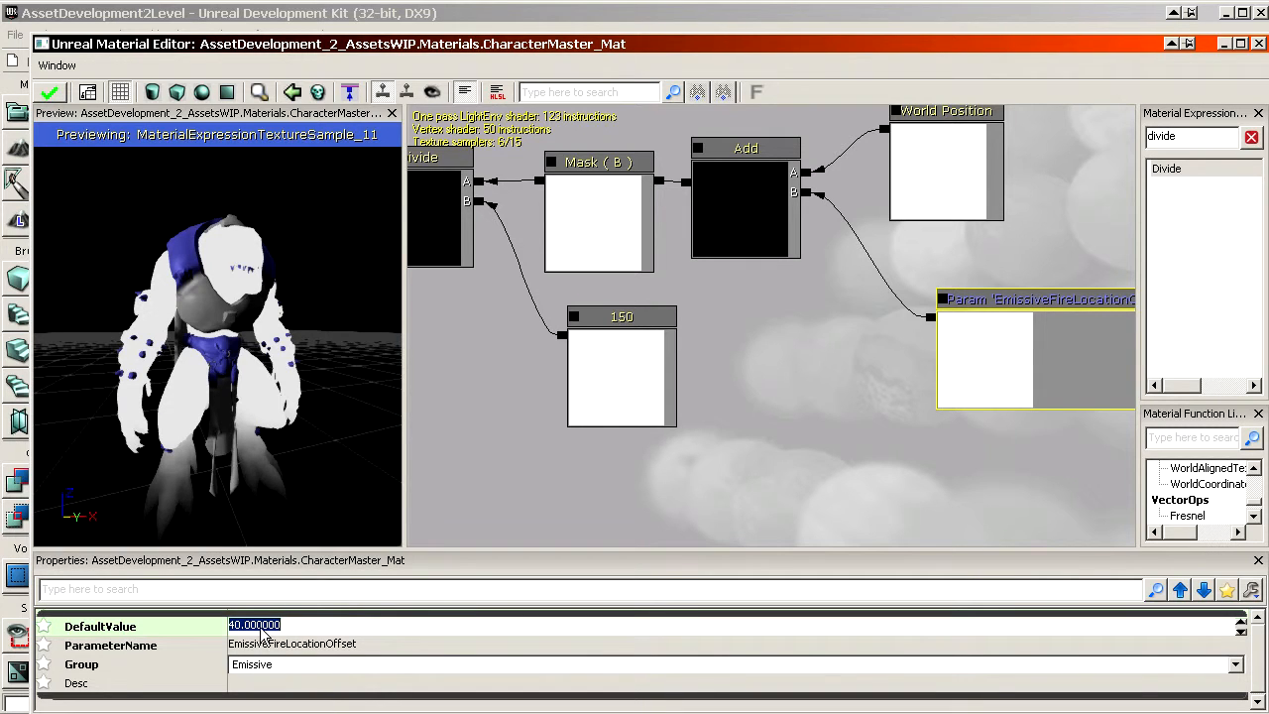
Step the offset default value down through 35, 20 and 0 to -50 to watch the gradient climb the character
type("35")
left_click(281, 625)
type("3")
left_click(280, 624)
type("-25")
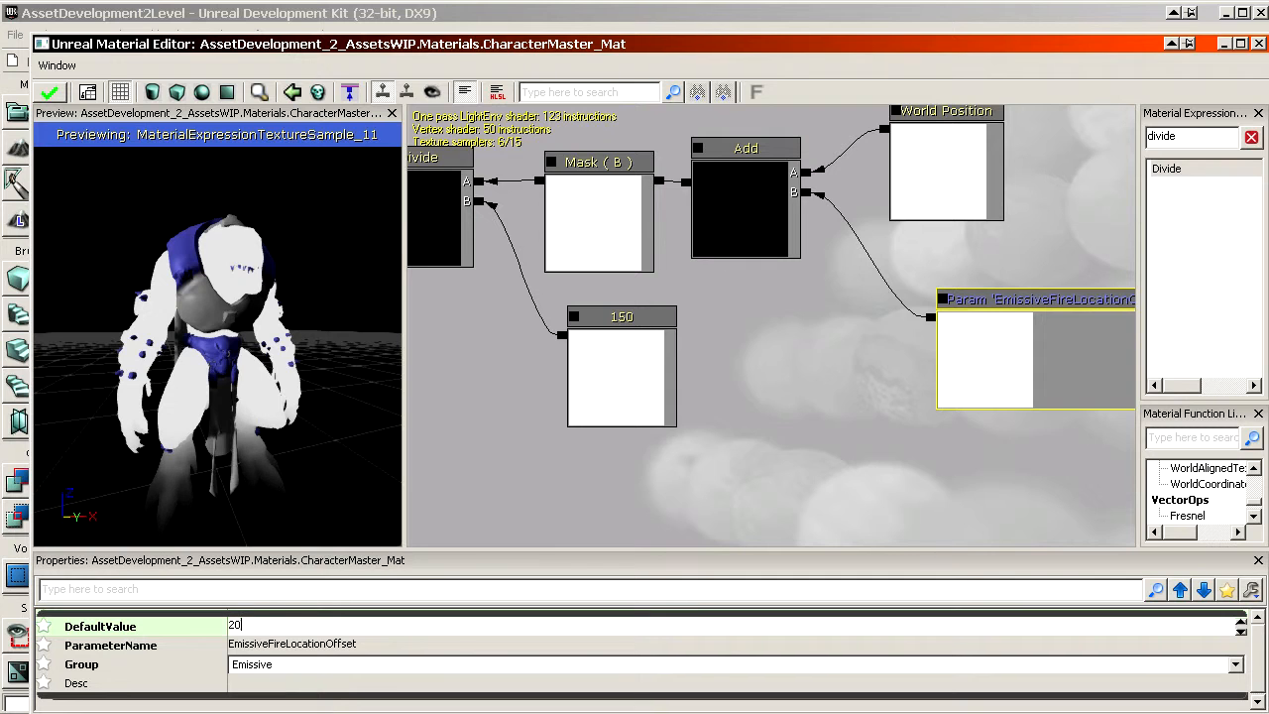
type("0")
key("Return")
type("-80")
key("Return")
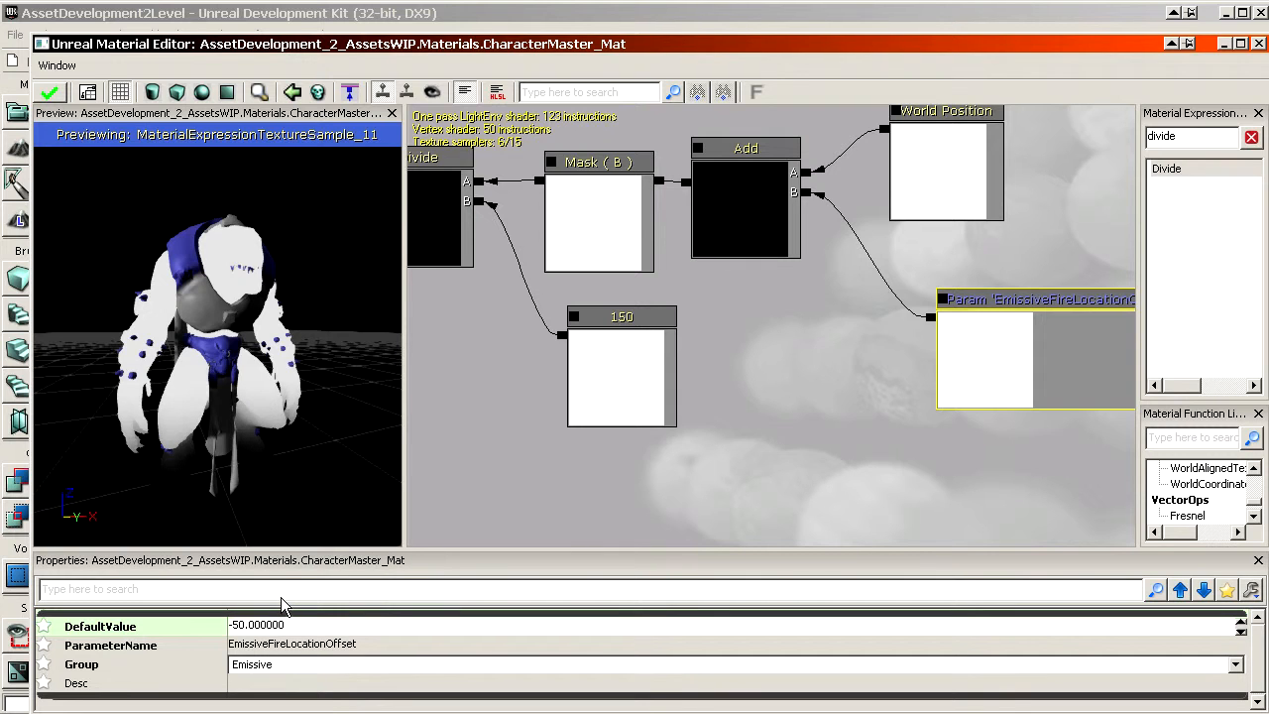
Lower the EmissiveFireLocationOffset default value further to -150 and -250
type("-150")
key("Return")
type("-250")
key("Return")
Set the EmissiveFireLocationOffset default value to 175 and check the gradient's coverage from the character's feet to its head
left_click(335, 625)
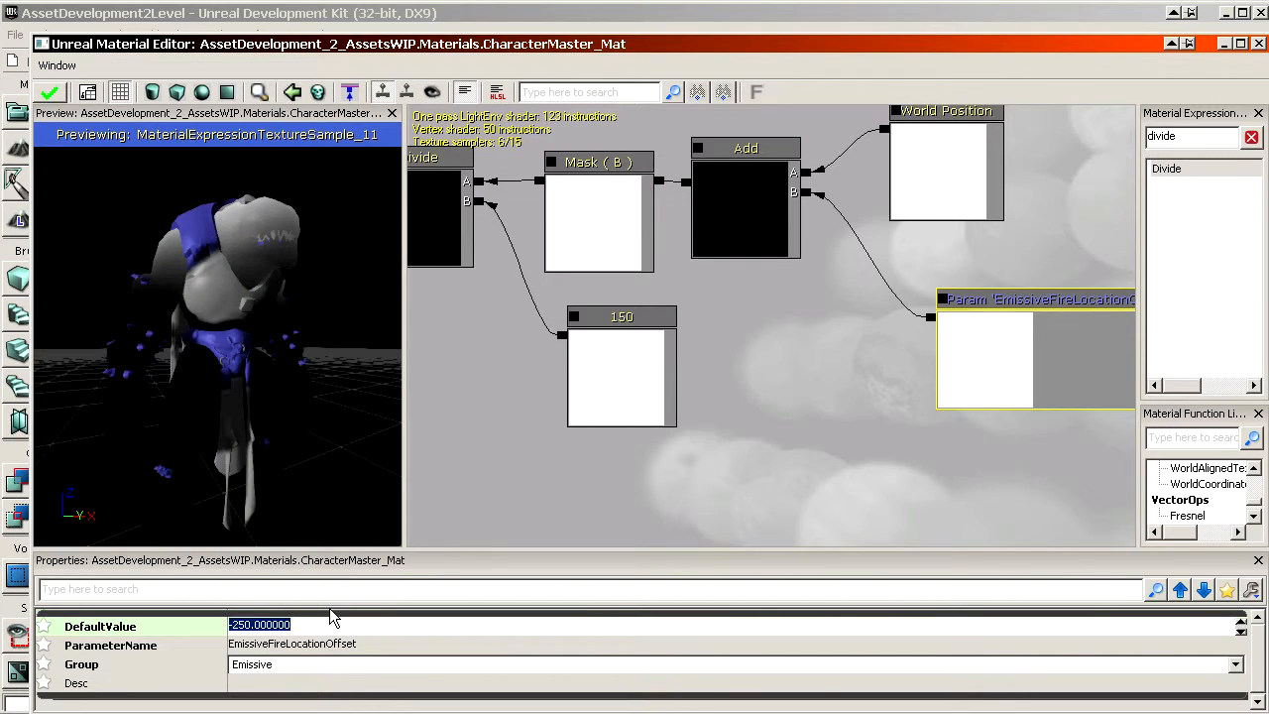
type("175")
key("Return")
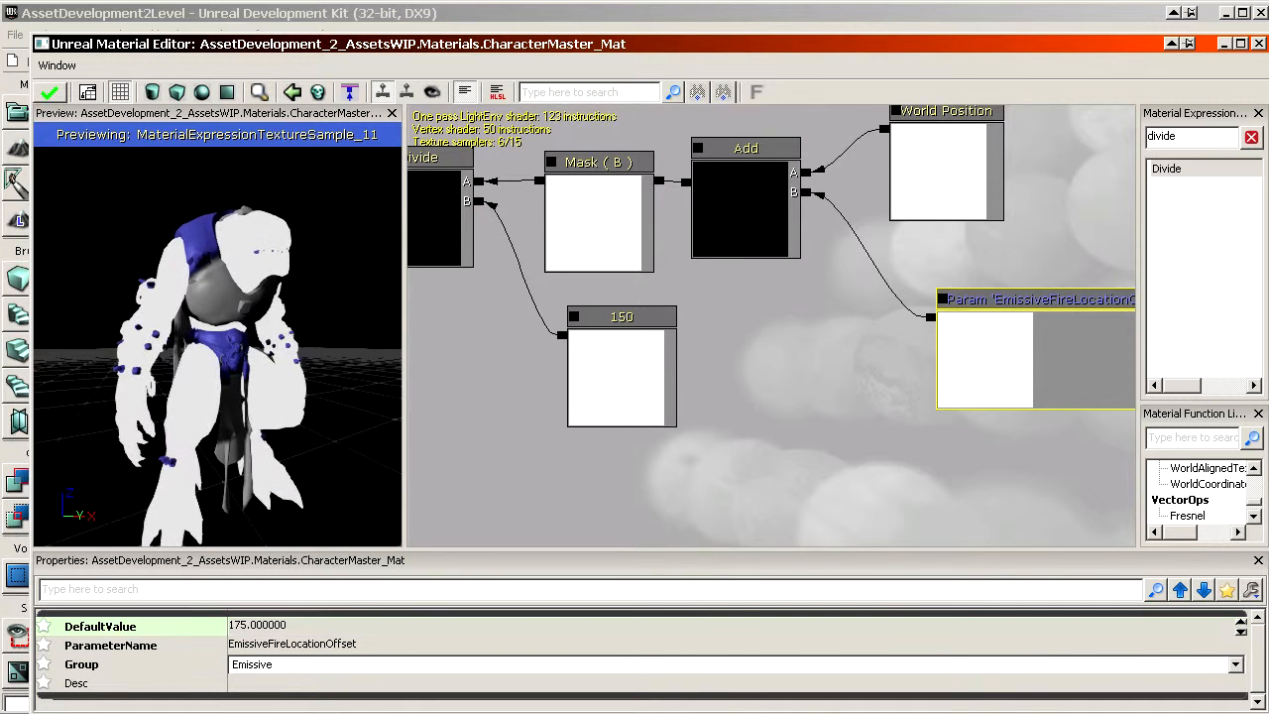
middle_click_drag(261, 432, 253, 462)
left_click_drag(208, 431, 231, 390)
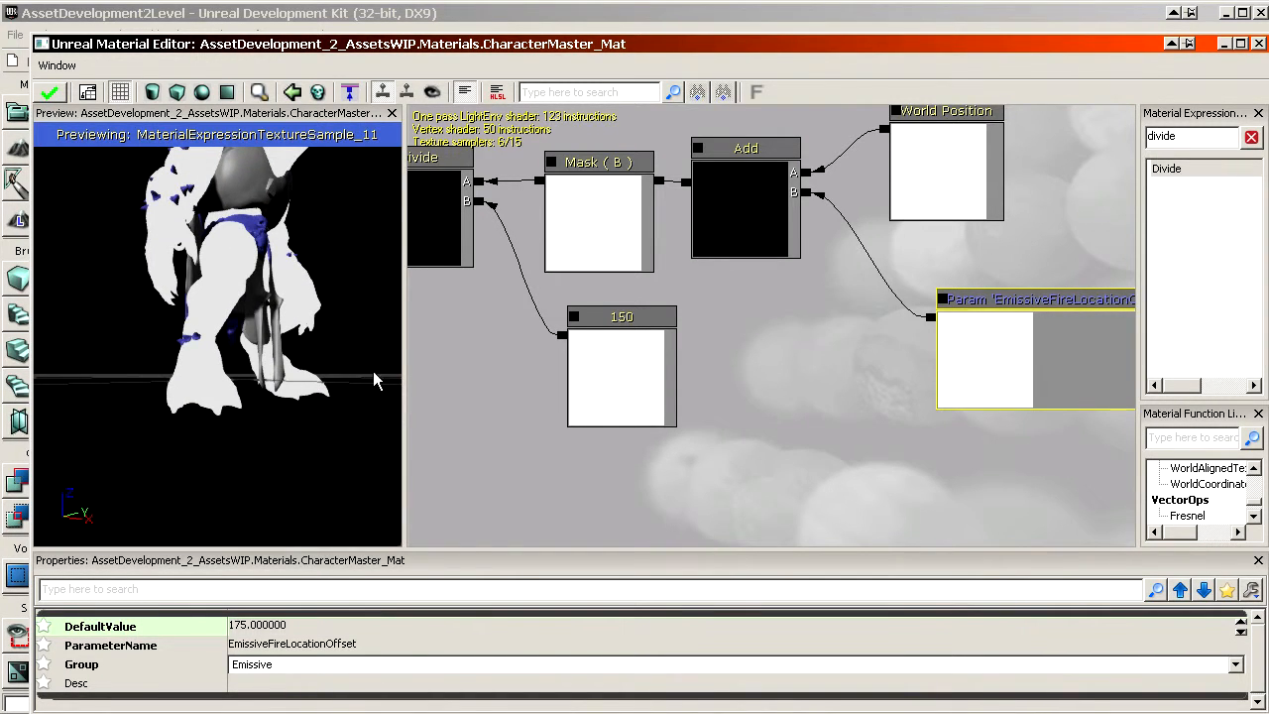
left_click_drag(374, 382, 247, 399)
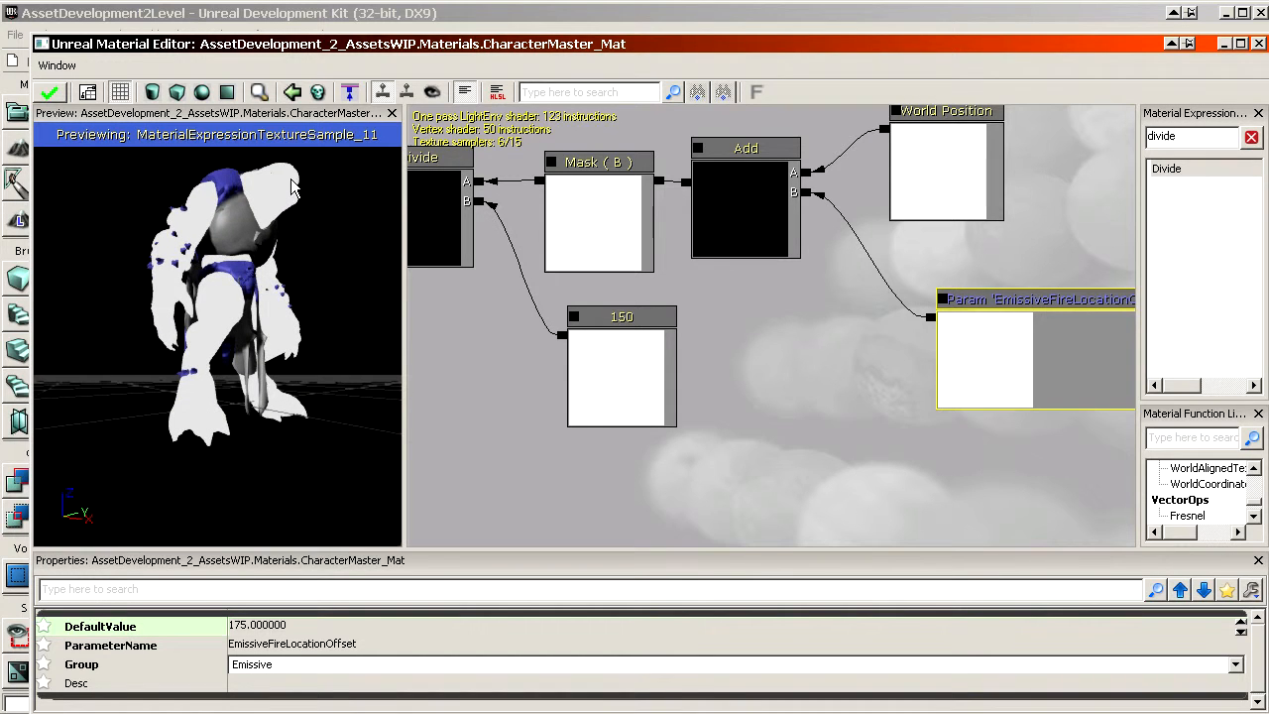
middle_click_drag(251, 438, 253, 436)
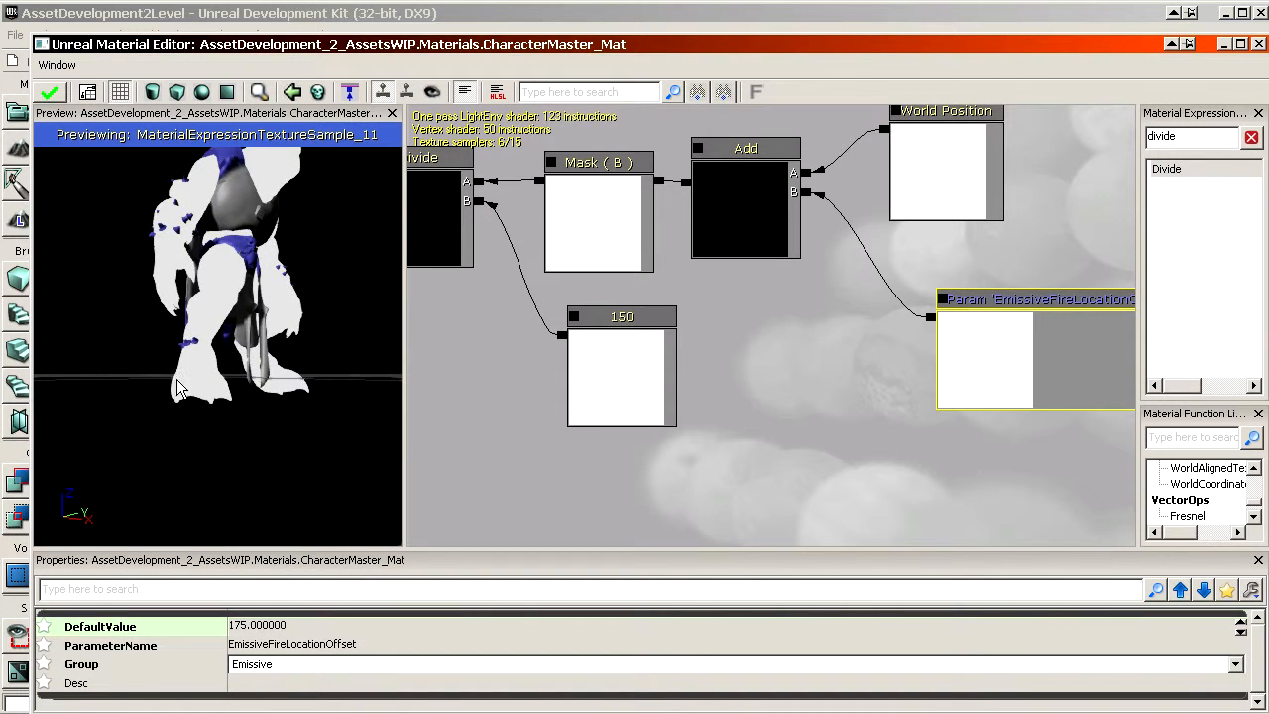
left_click_drag(259, 344, 252, 348)
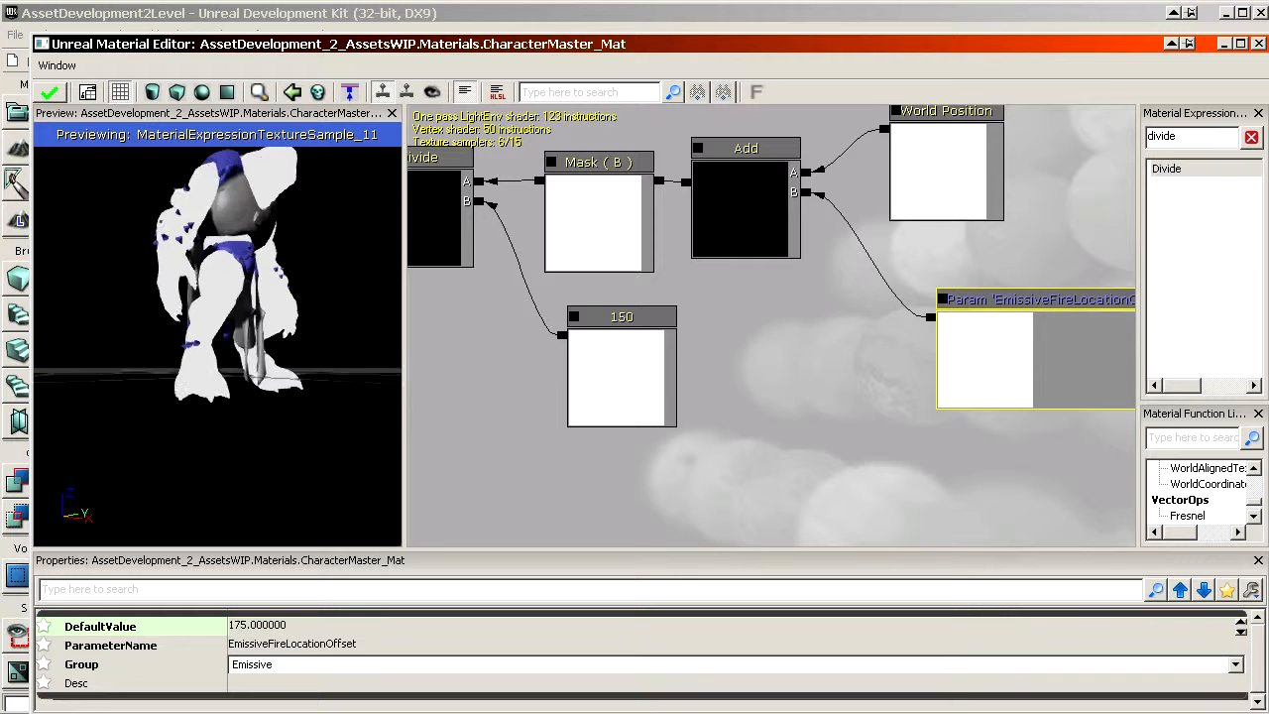
right_click_drag(252, 349, 250, 351)
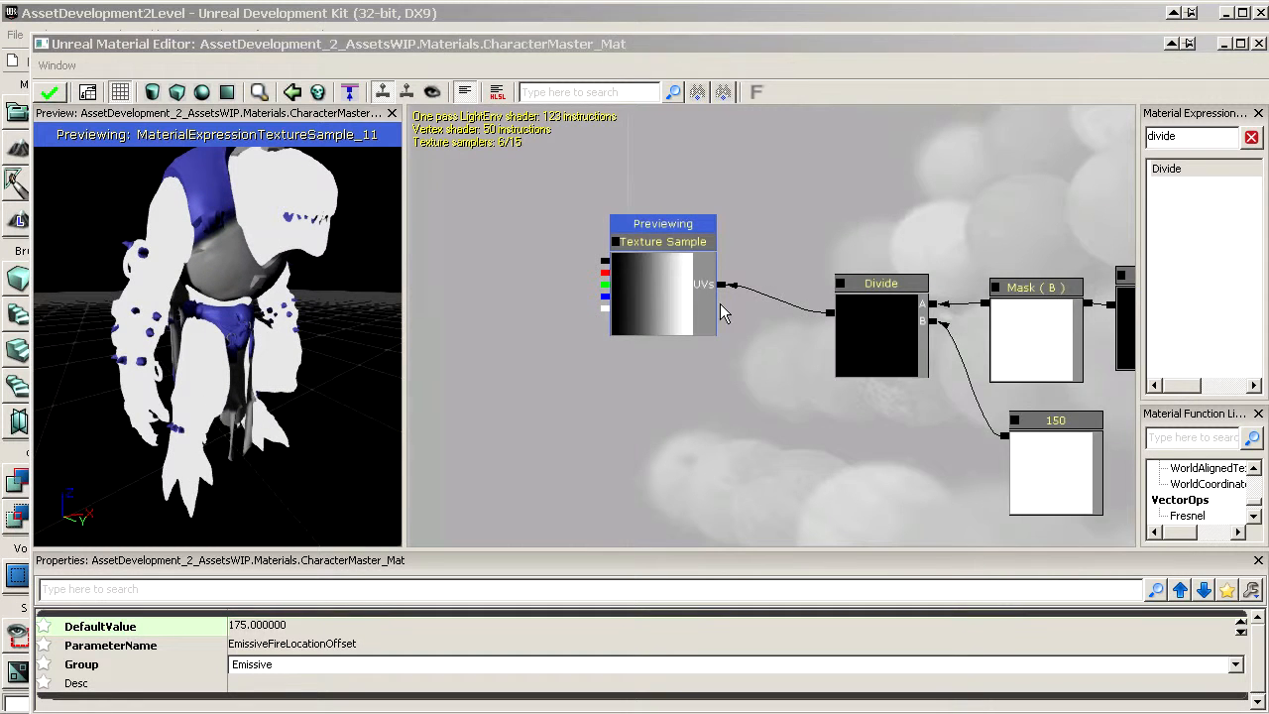
Add a second Lerp node beside the fire network's existing Lerp and connect the existing Lerp's output to its B input
left_click_drag(743, 365, 888, 416)
left_click_drag(749, 325, 693, 393)
scroll(575, 267, "down", 7)
scroll(693, 394, "up", 2)
scroll(594, 307, "up", 3)
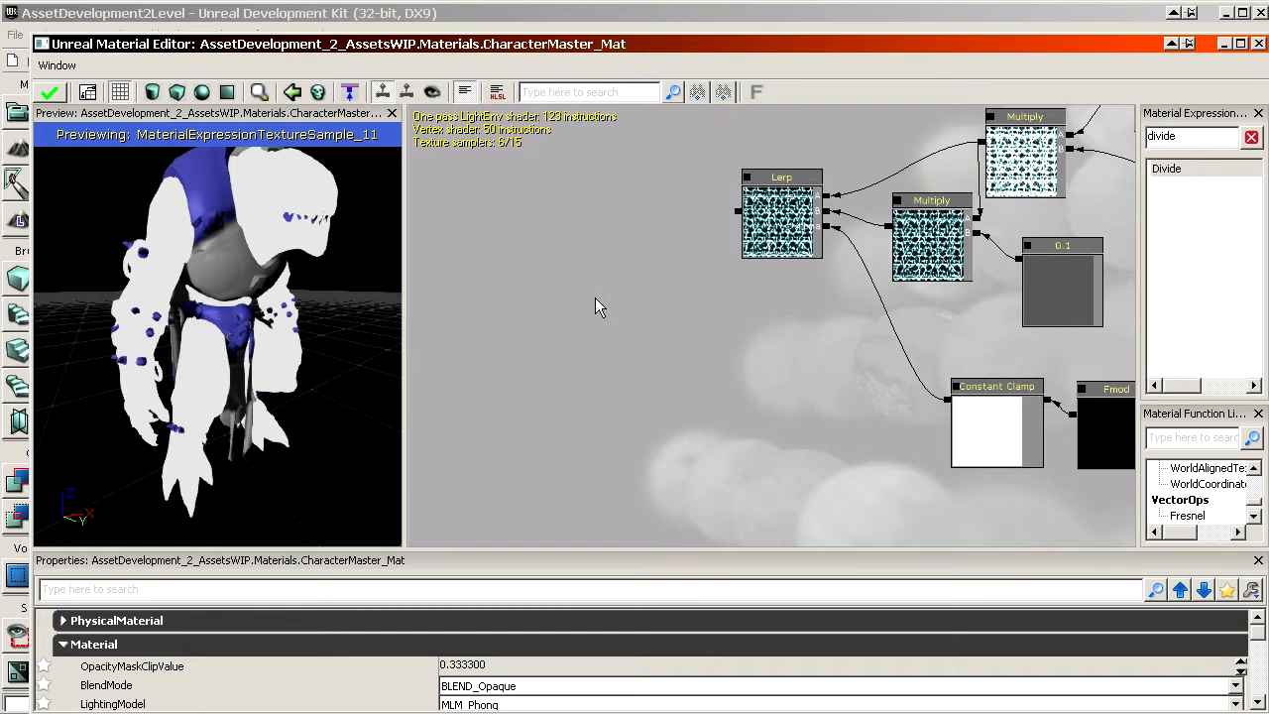
key("l")
left_click(586, 217)
left_click_drag(640, 288, 576, 317, "ctrl")
left_click_drag(651, 338, 646, 476)
scroll(683, 302, "up", 1)
left_click(725, 338)
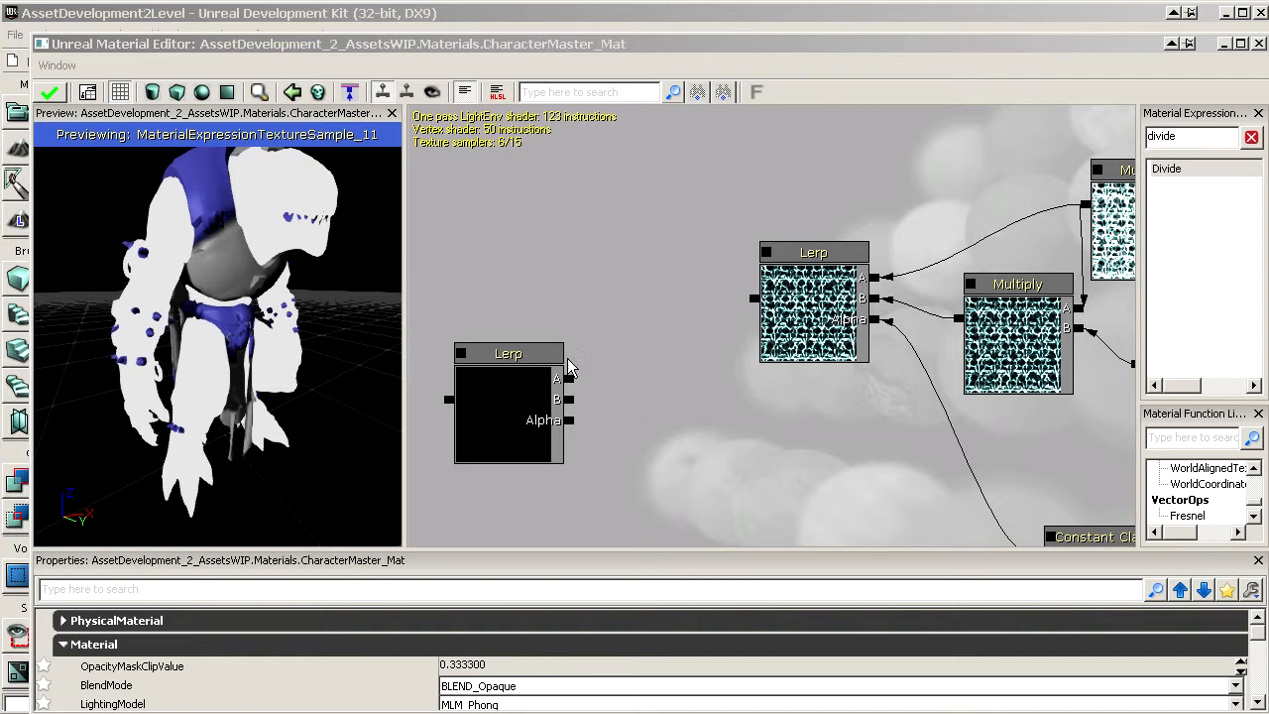
left_click_drag(570, 401, 754, 298)
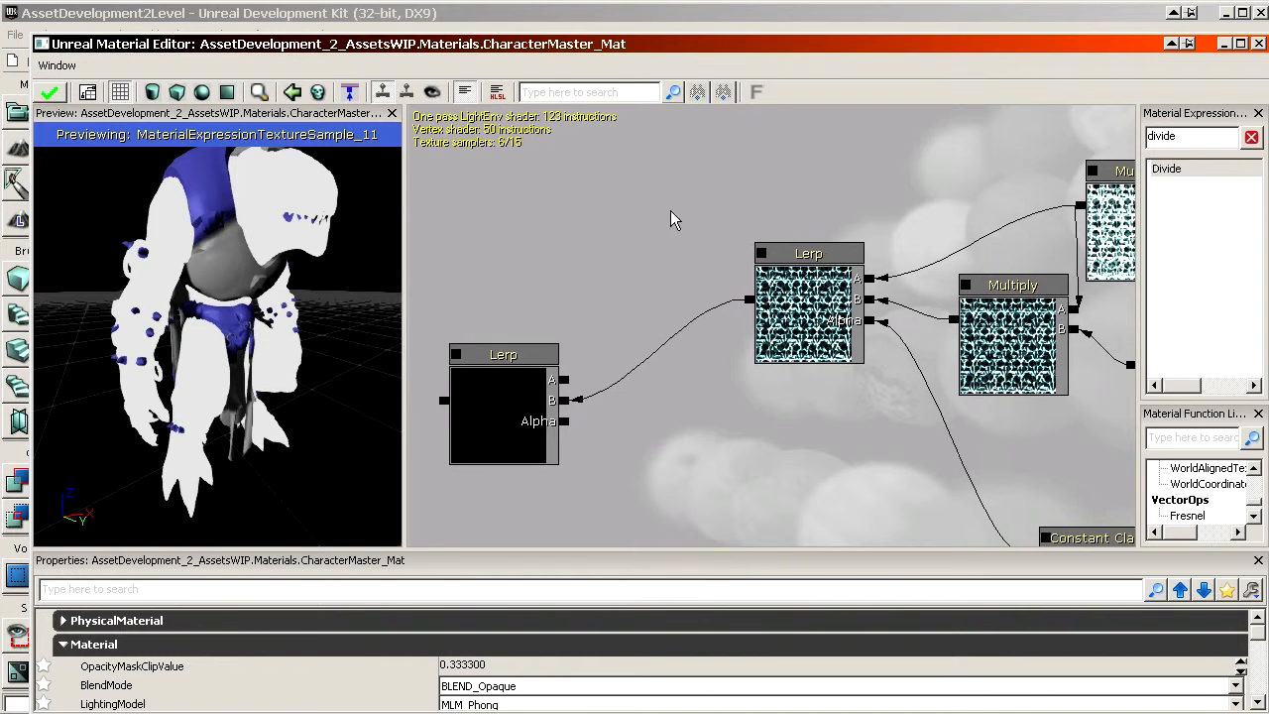
Add a constant of 0 above the new Lerp and connect it to the Lerp's A input
key("1")
left_click(663, 150)
left_click_drag(689, 193, 595, 378, "ctrl")
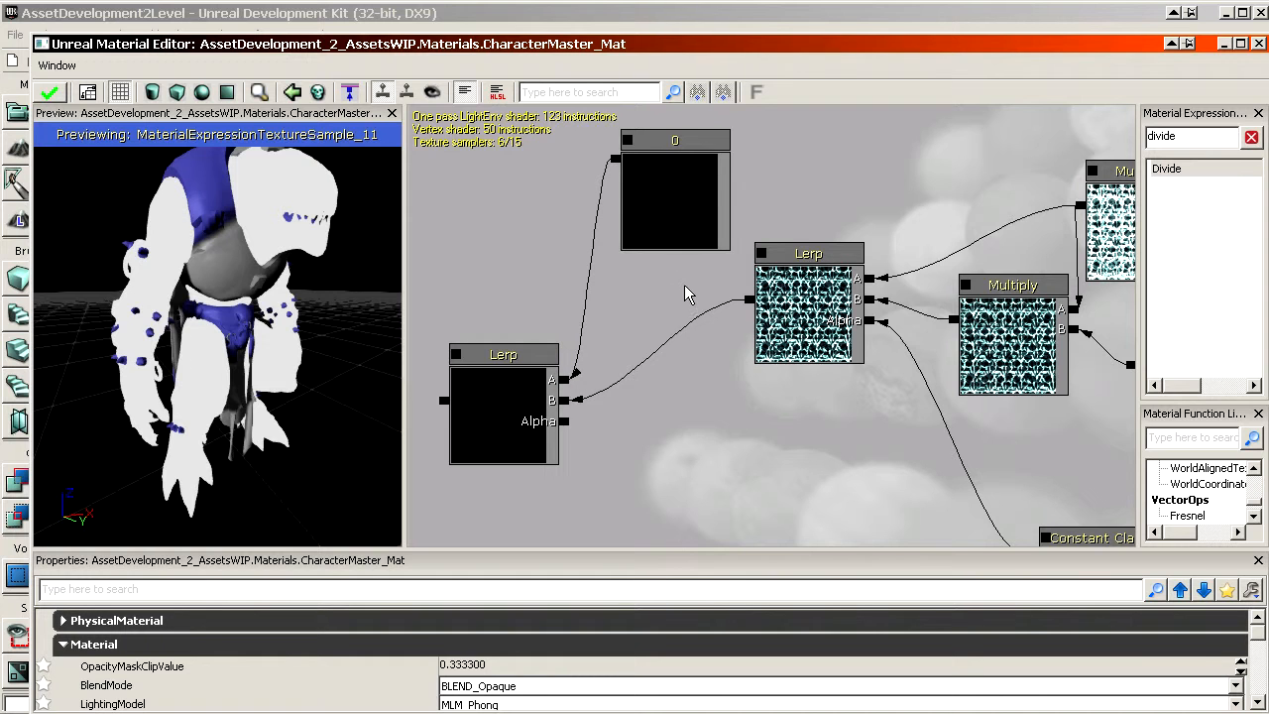
left_click_drag(673, 282, 683, 217)
Connect the new Lerp's Alpha to the Gradient Texture Sample's red channel and preview the new Lerp on the mesh
left_click_drag(578, 356, 904, 374)
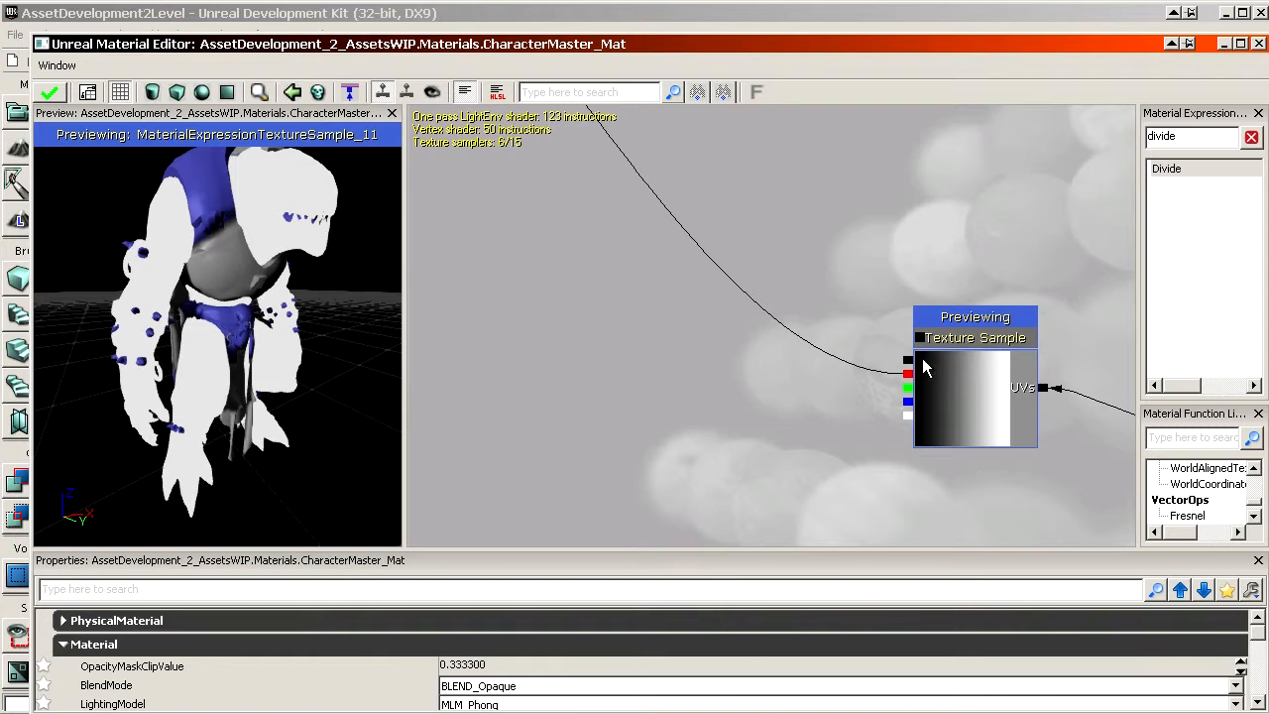
scroll(759, 422, "down", 6)
left_click_drag(759, 407, 861, 582)
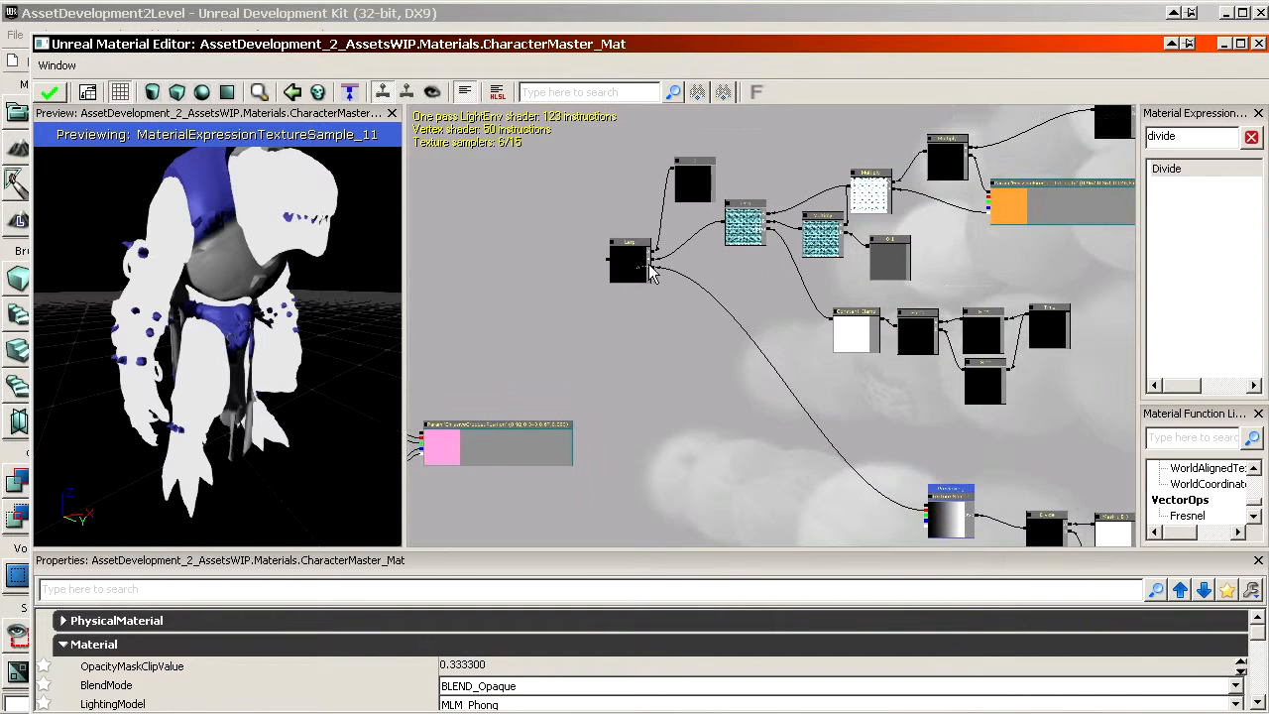
right_click(649, 273)
left_click(716, 406)
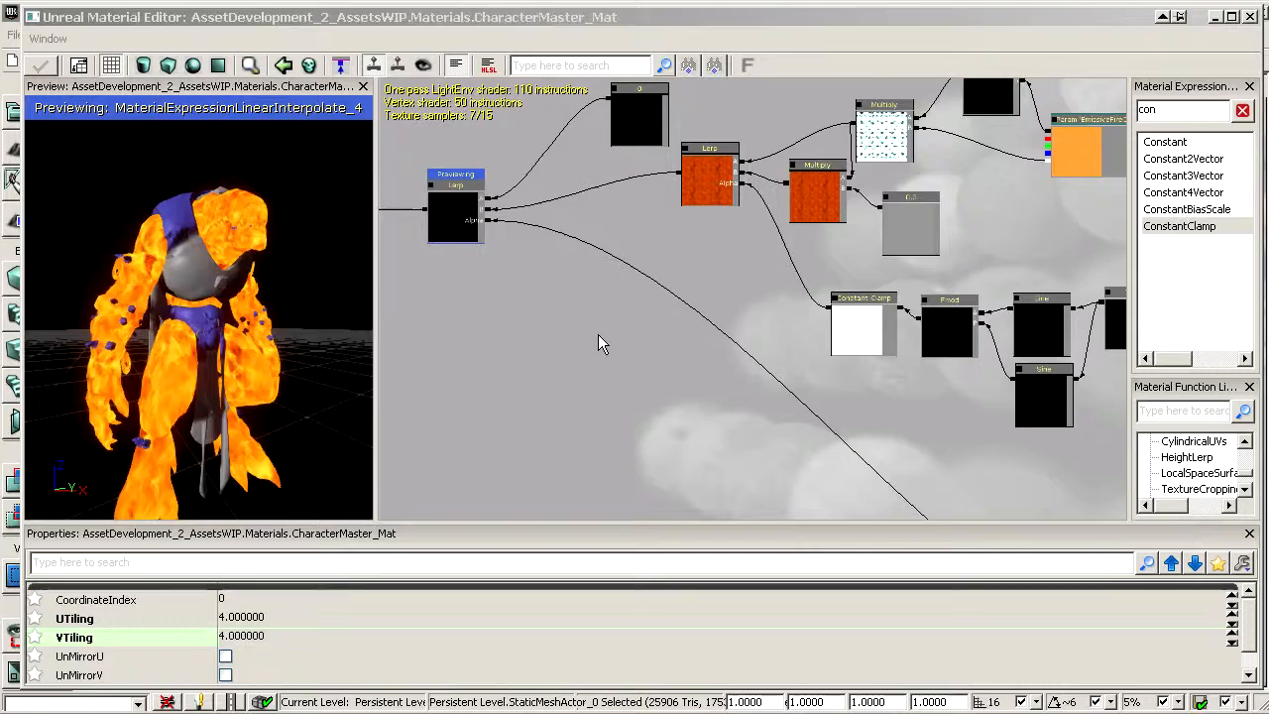
Set the EmissiveFireLocationOffset parameter's default value to 0
left_click_drag(601, 334, 60, 112)
scroll(751, 313, "up", 5)
left_click(745, 331)
left_click(366, 606)
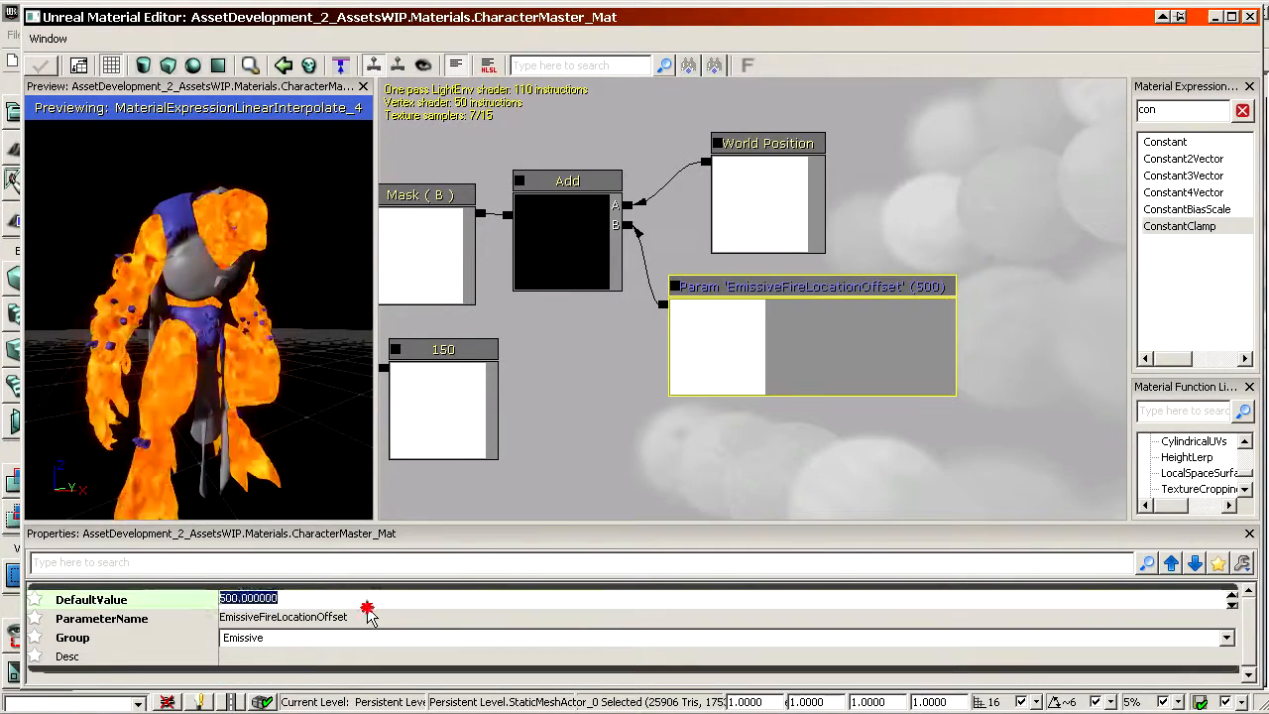
type("0")
key("Return")
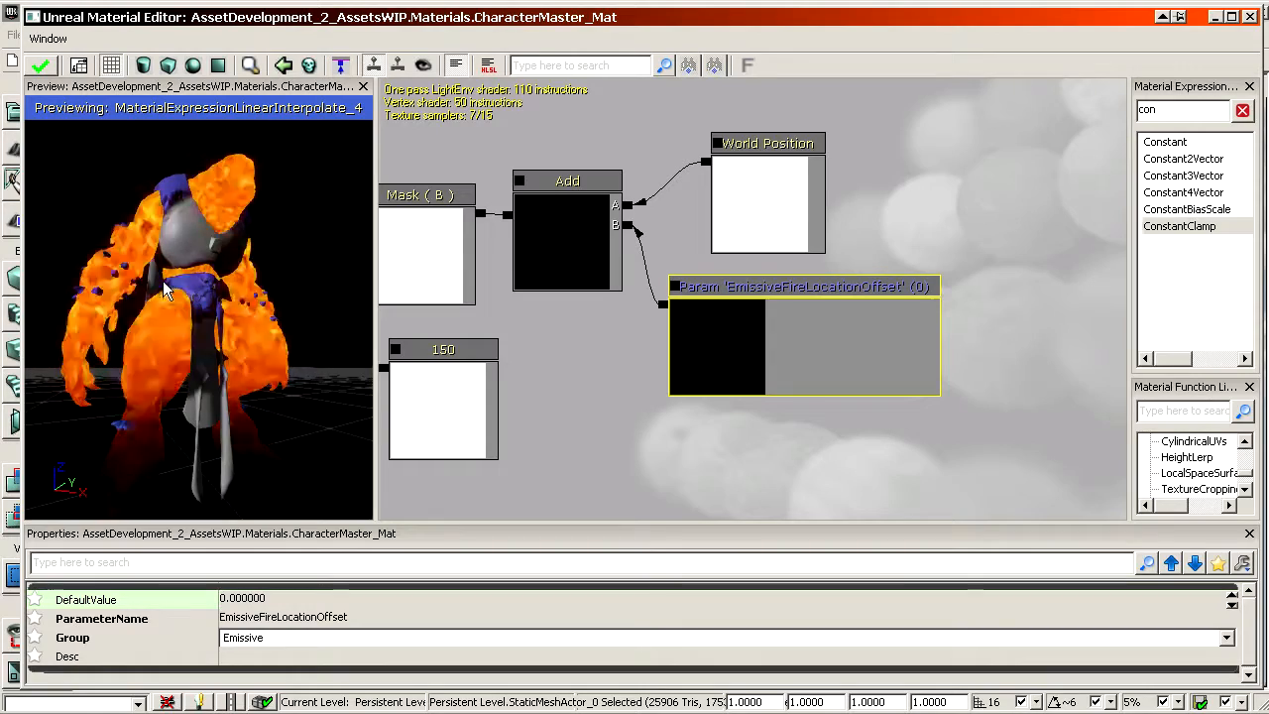
Swap the previewed Lerp's inputs so the fire Lerp feeds A and the constant 0 feeds B
scroll(595, 233, "down", 7)
left_click_drag(595, 233, 1077, 470)
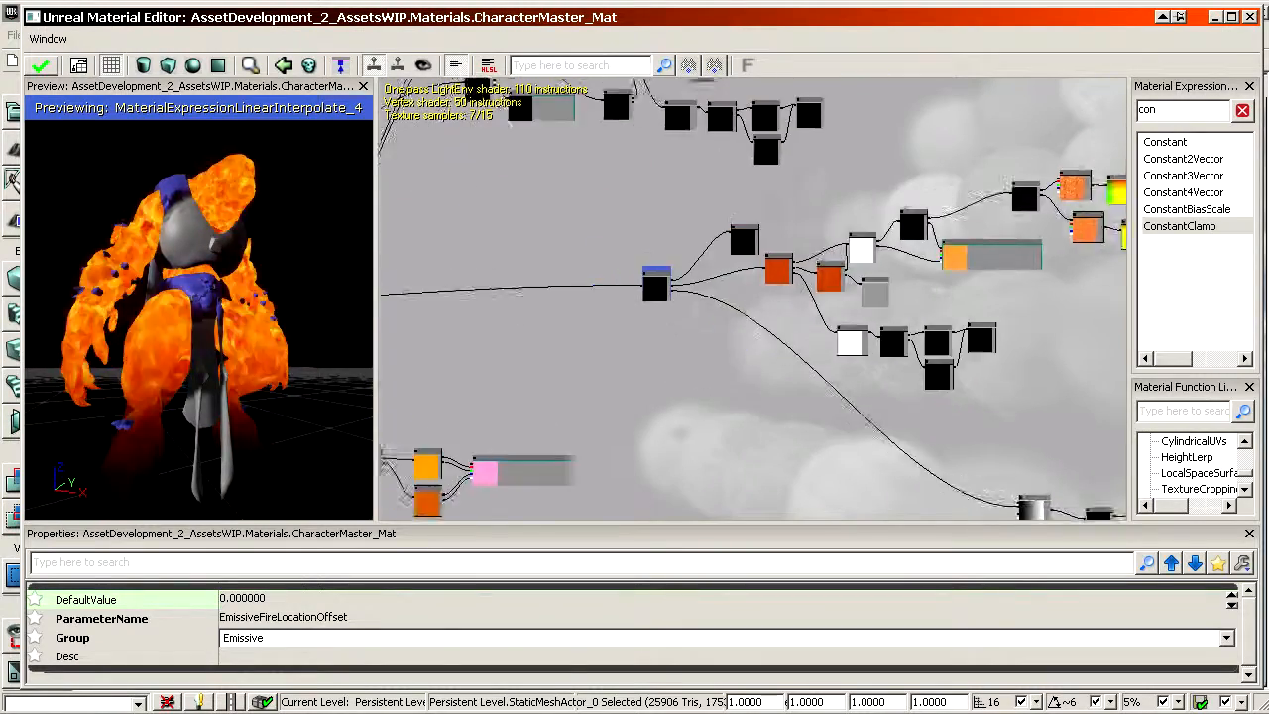
scroll(642, 232, "up", 7)
left_click_drag(706, 506, 601, 385)
left_click_drag(882, 126, 1023, 273)
scroll(741, 300, "down", 2)
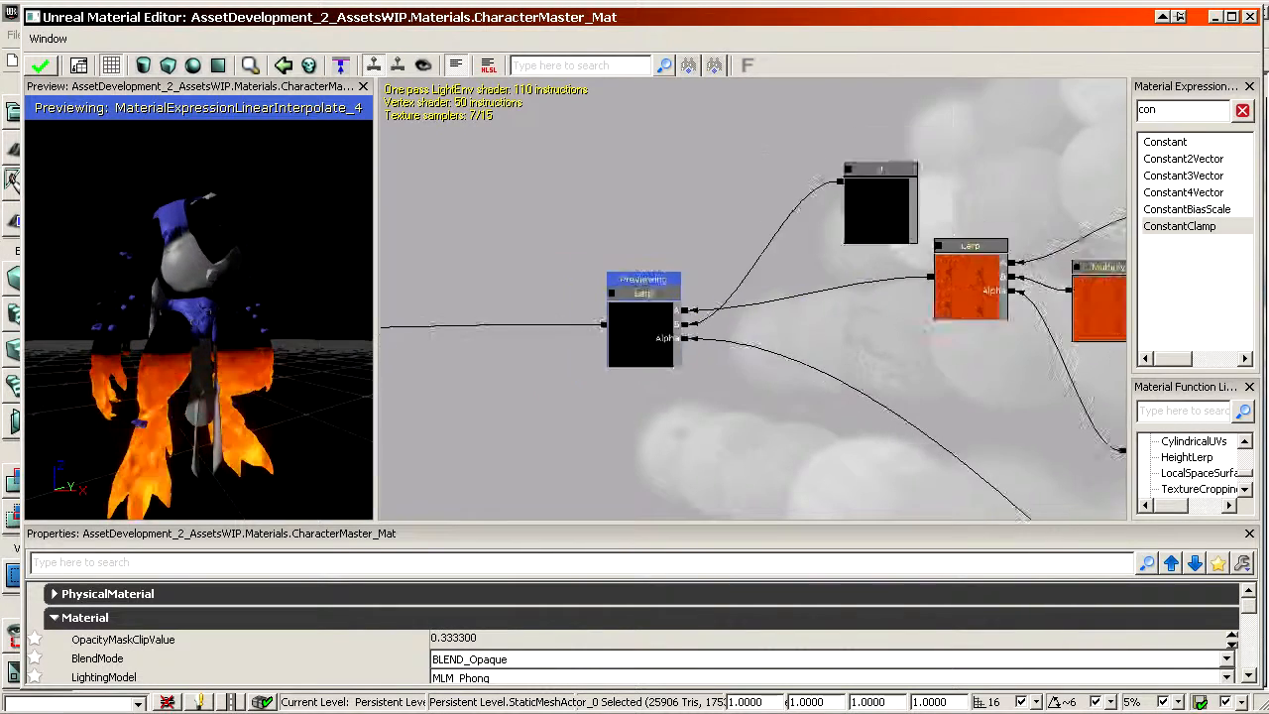
Try EmissiveFireLocationOffset default values of 50, 10 and 150 to compare the fire height on the mesh
left_click_drag(872, 436, 466, 139)
scroll(753, 297, "down", 5)
left_click_drag(872, 317, 516, 218)
left_click_drag(594, 198, 976, 164)
scroll(976, 163, "up", 8)
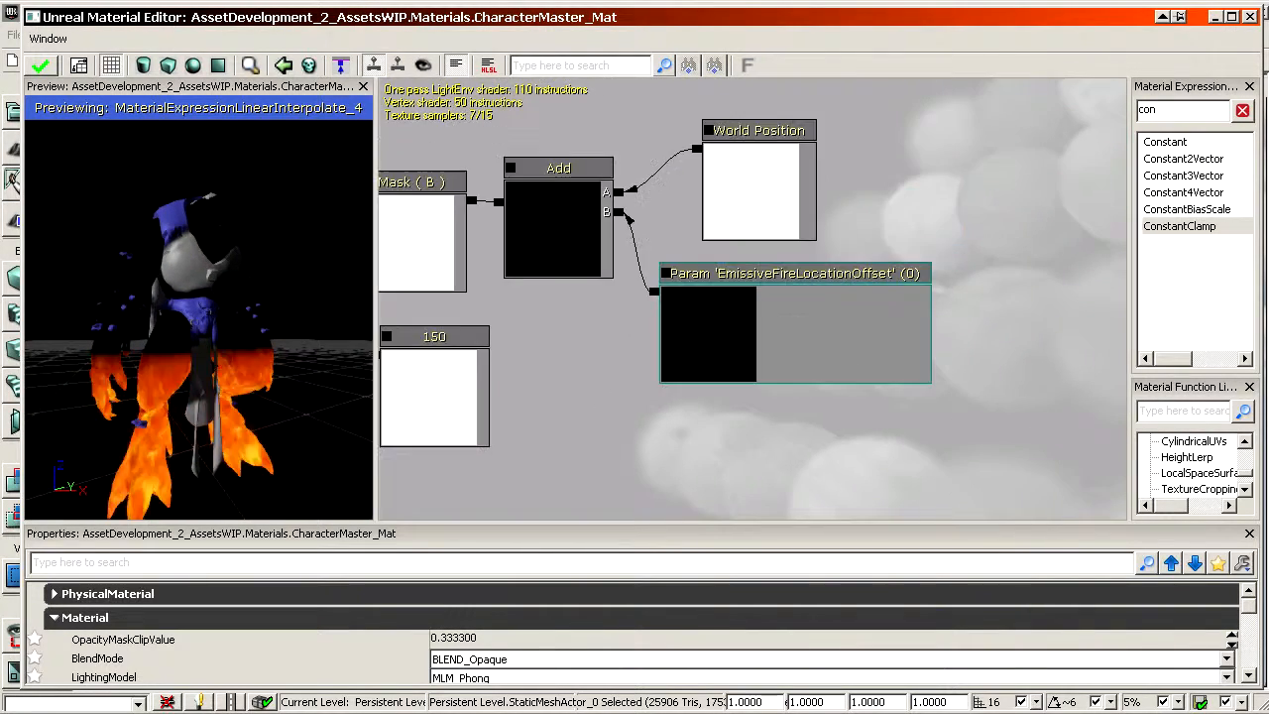
left_click(705, 335)
left_click(297, 598)
type("50")
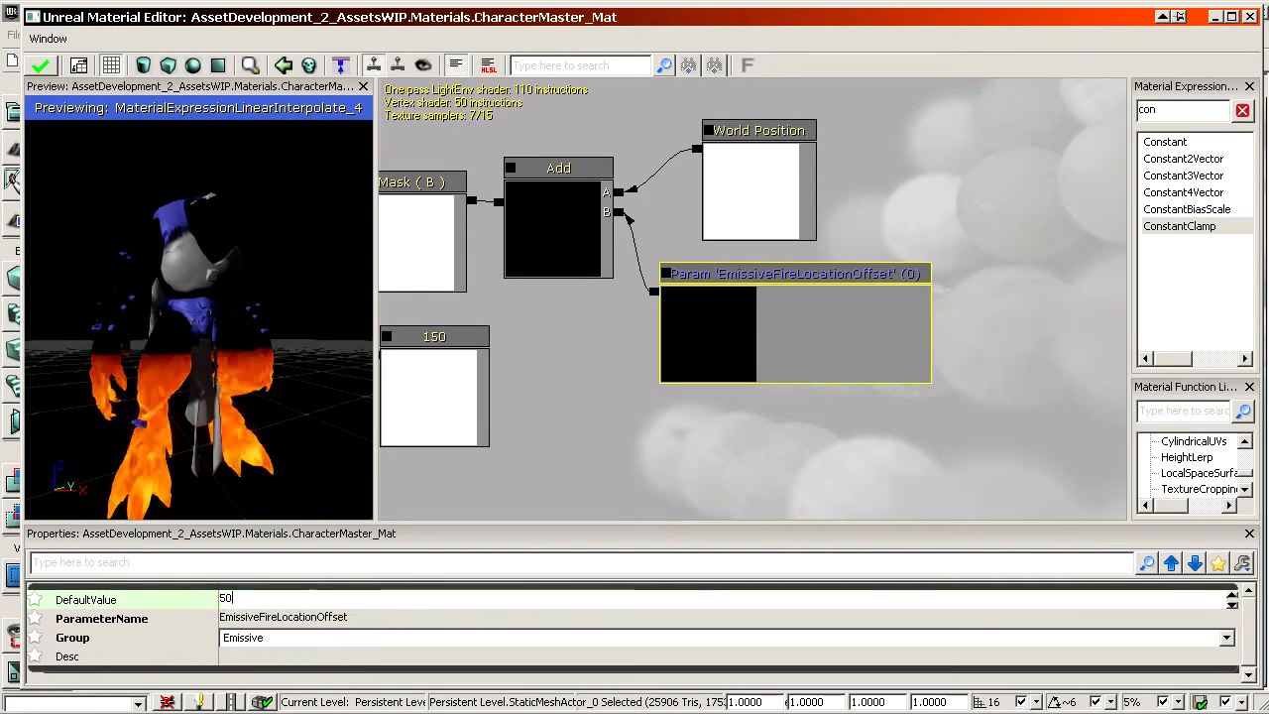
left_click(291, 599)
type("10")
key("Return")
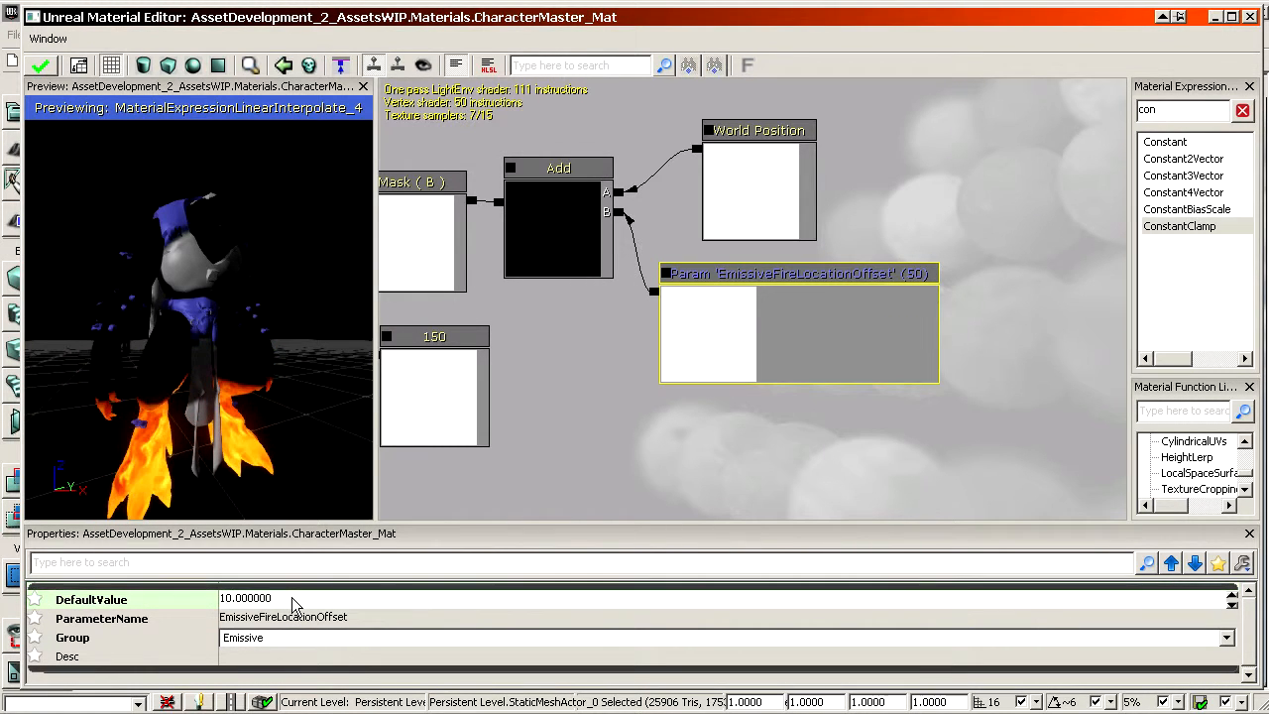
left_click(292, 598)
type("150")
key("Return")
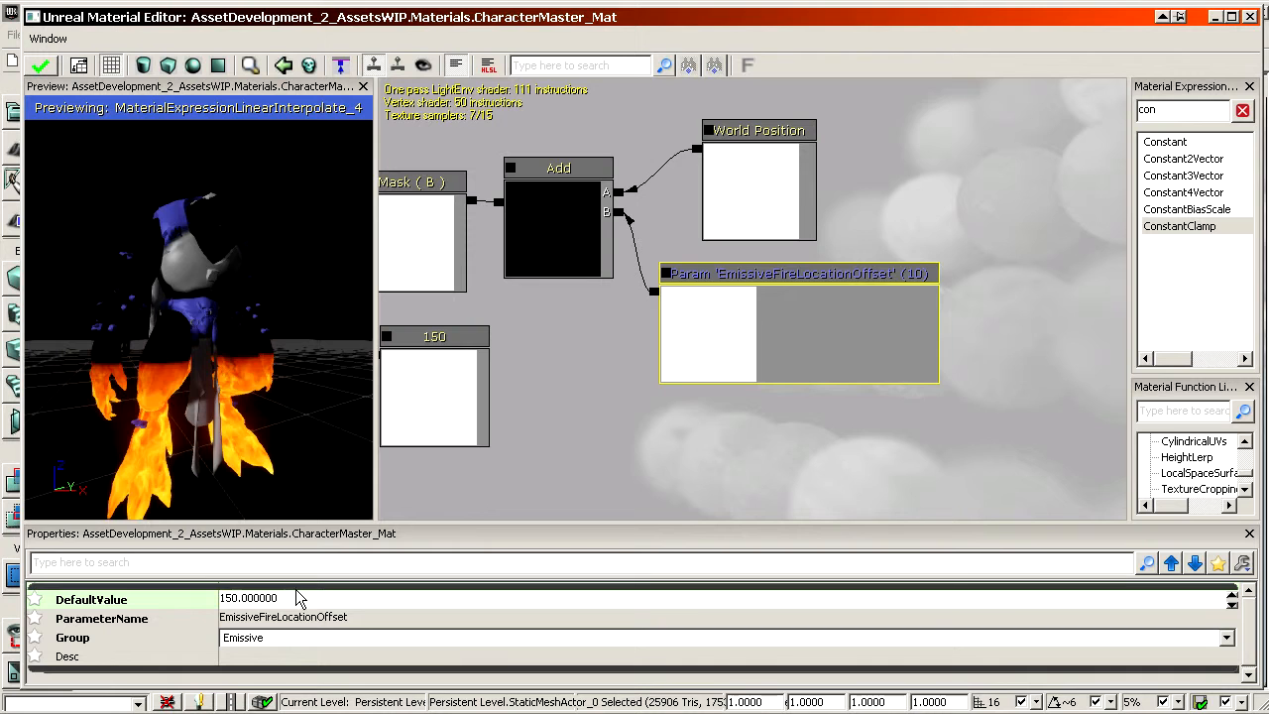
Try negative EmissiveFireLocationOffset default values of -50 and -150
left_click(296, 591)
type("-50")
key("Return")
left_click(297, 598)
type("-")
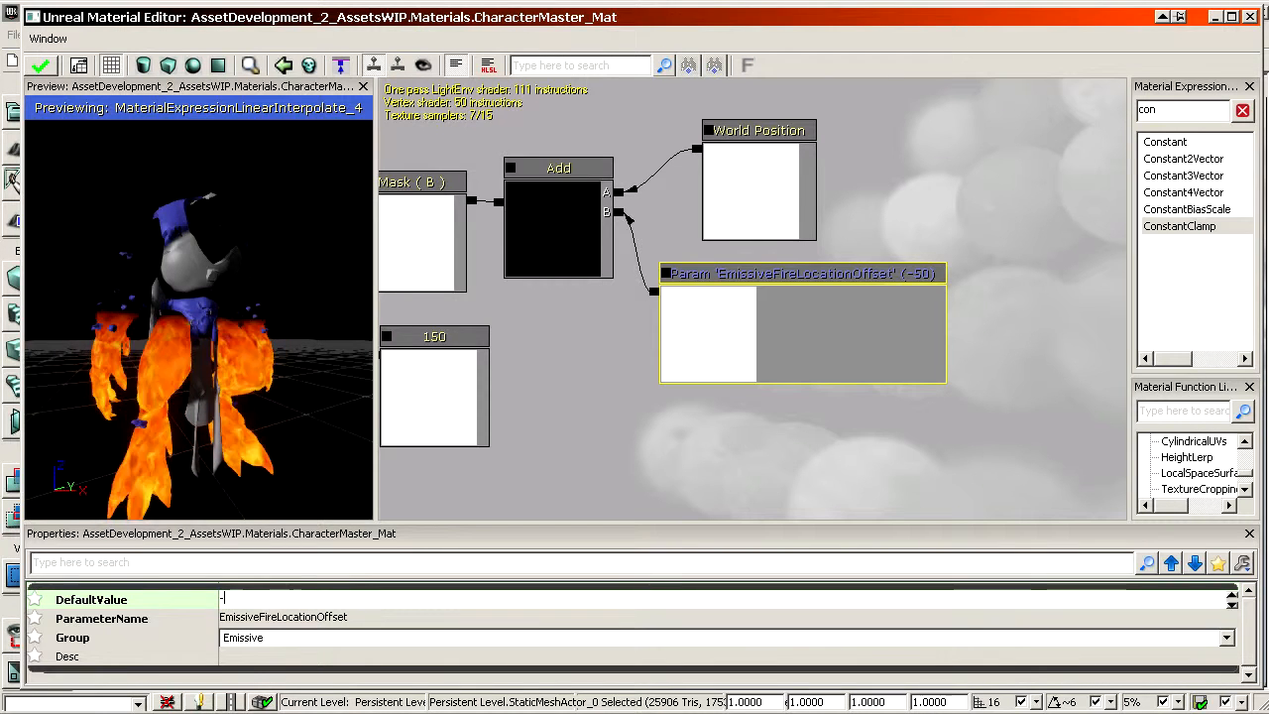
type("150")
key("Return")
Set the EmissiveFireLocationOffset default value to -250
left_click(299, 586)
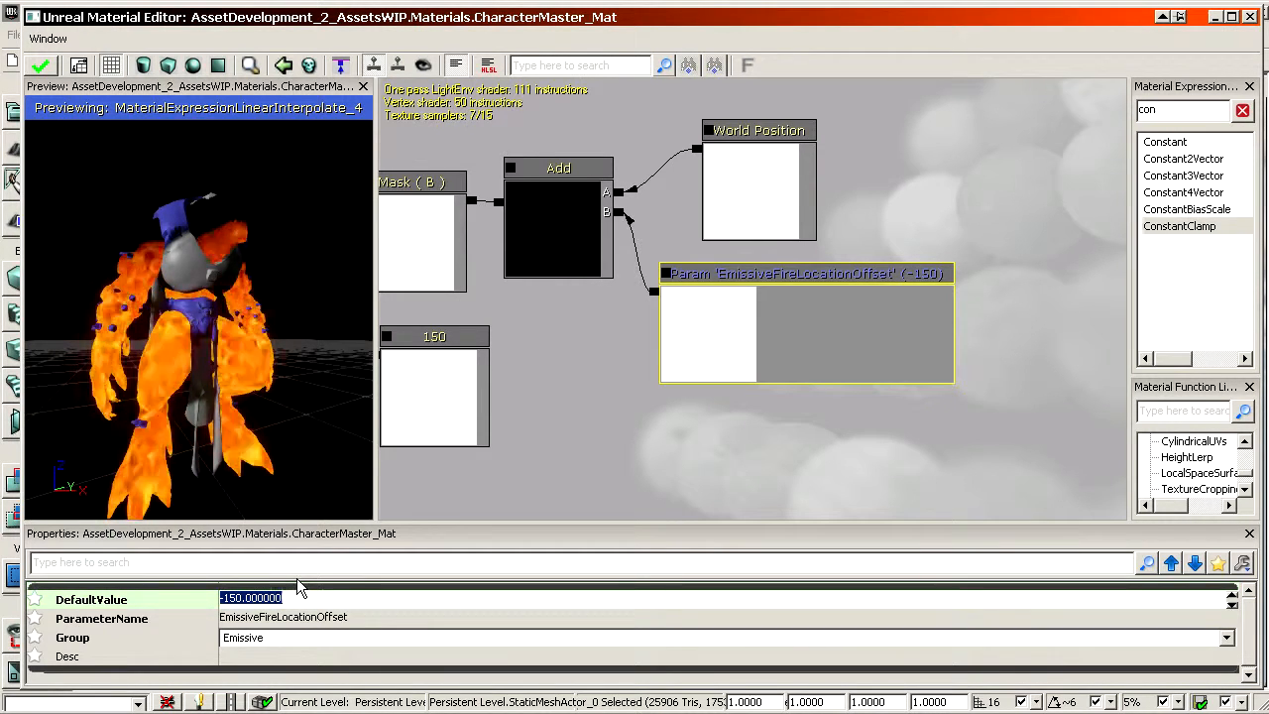
type("-250")
key("Return")
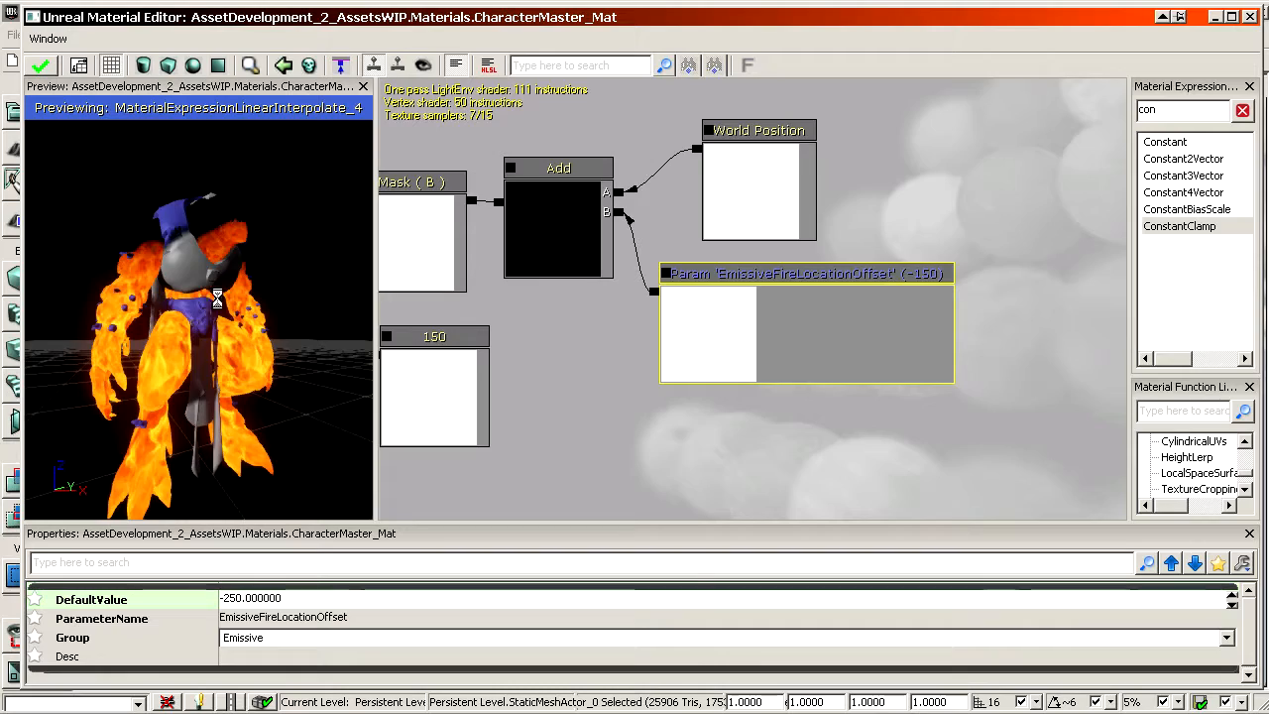
Set UTiling to 8 on the TexCoord feeding the upper fire texture's Panner
scroll(520, 457, "down", 6)
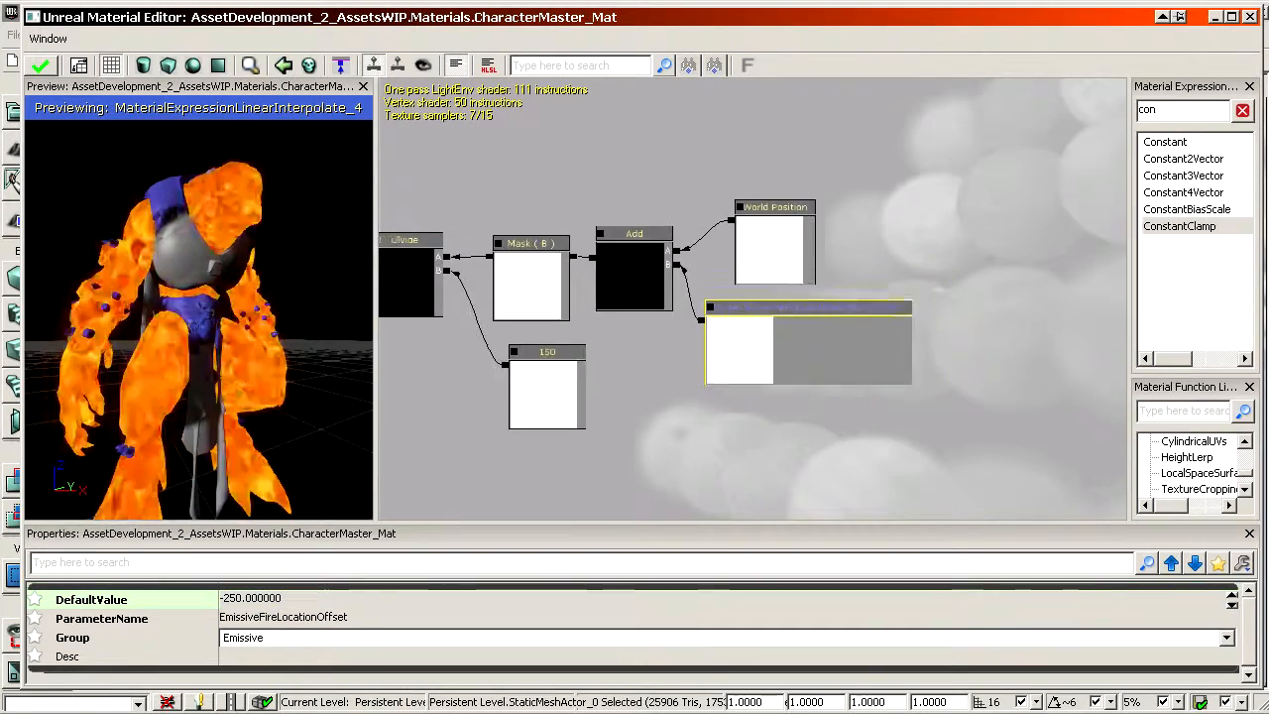
left_click_drag(521, 457, 555, 693)
scroll(555, 457, "up", 6)
left_click_drag(530, 212, 635, 296)
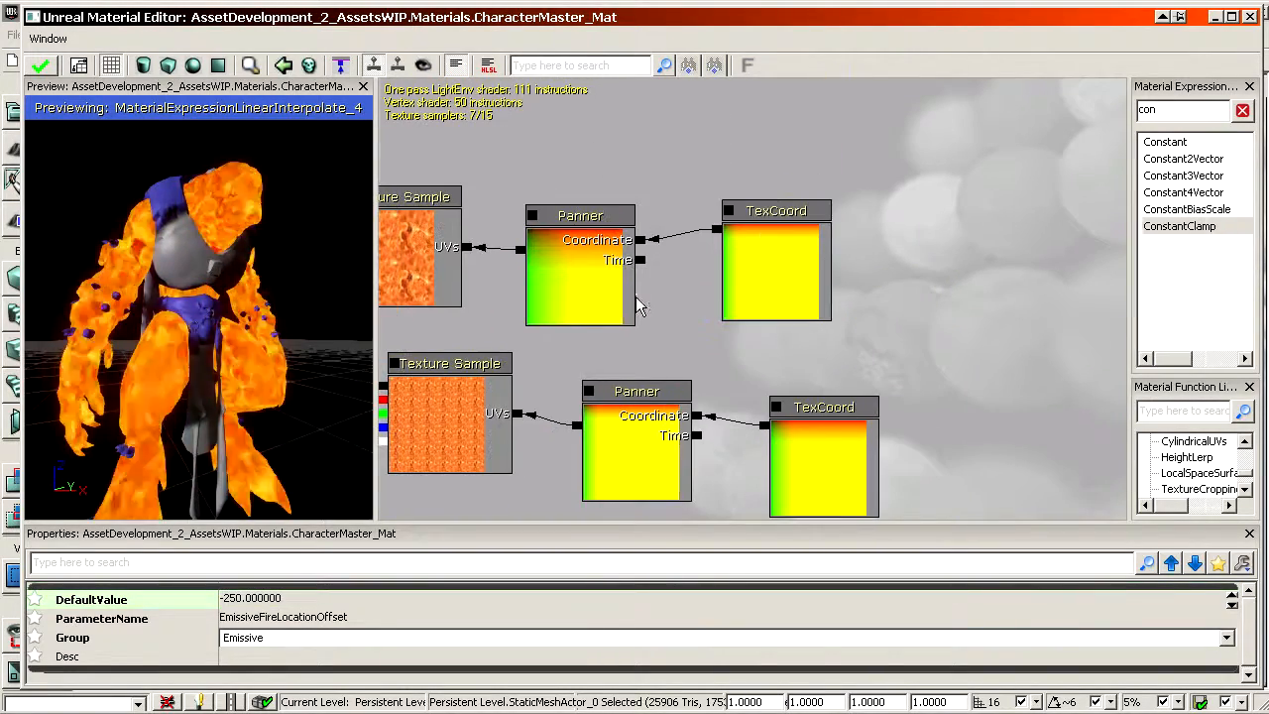
left_click(724, 298)
left_click(302, 617)
type("8")
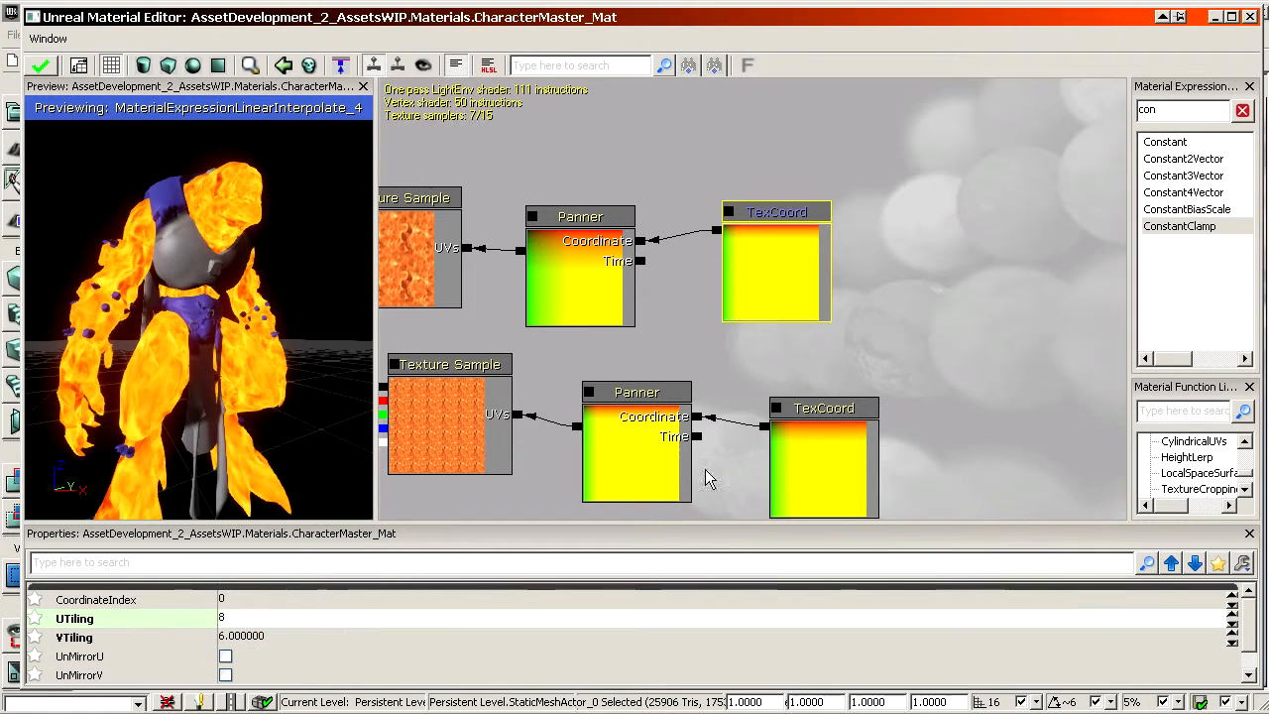
key("Tab")
Set UTiling and VTiling to 12 on the TexCoord feeding the lower fire texture's Panner
left_click(821, 461)
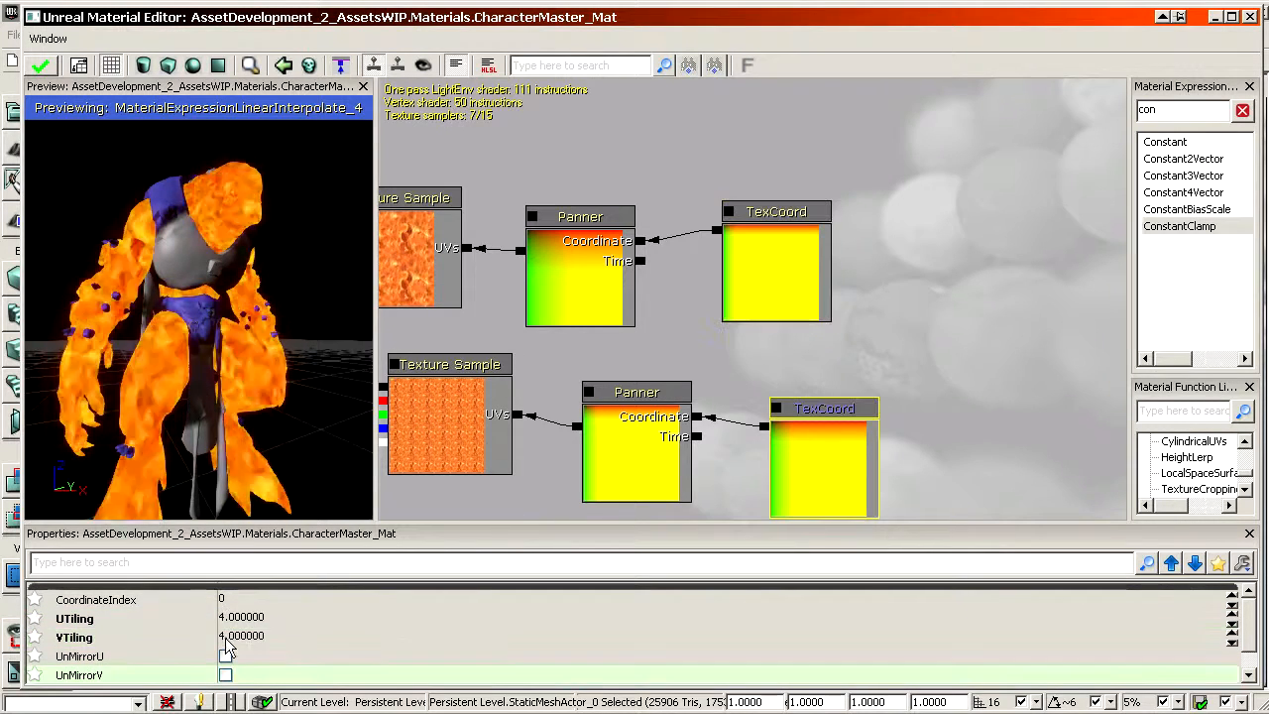
left_click(233, 617)
type("12")
left_click(254, 635)
type("12")
key("Return")
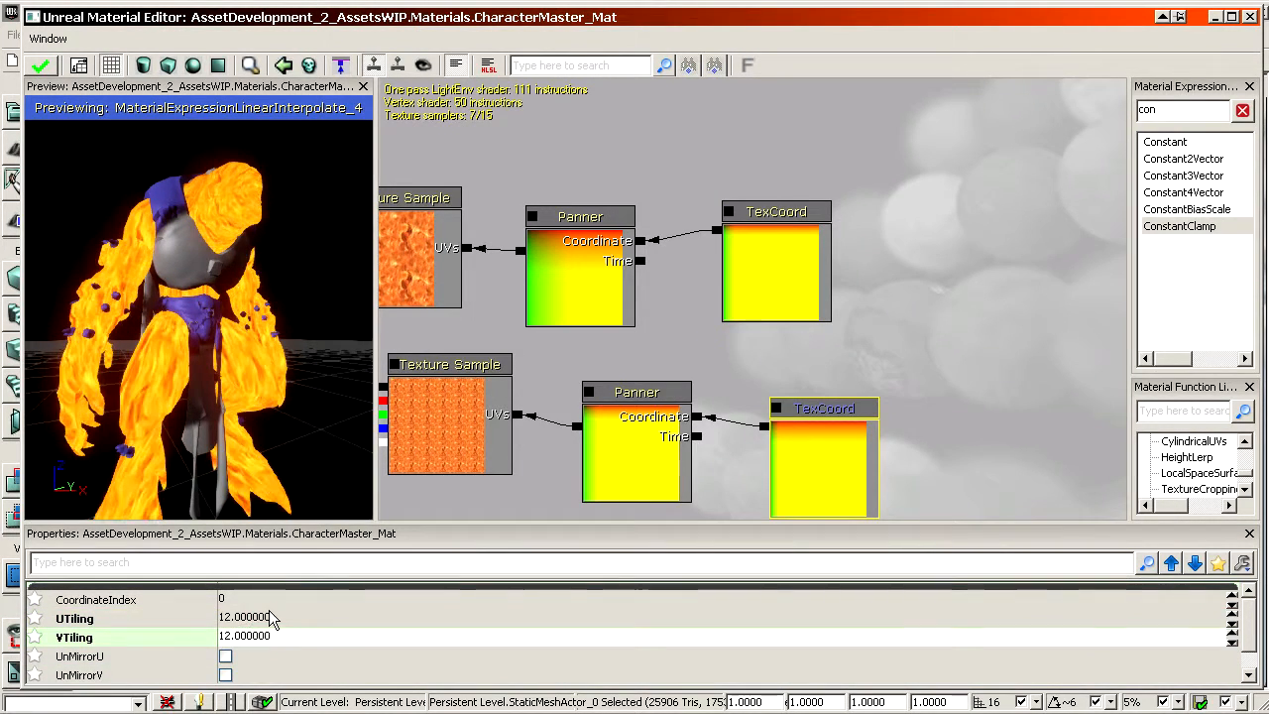
Examine the retiled fire up close on the character's torso, arms and legs in the preview
right_click_drag(131, 258, 164, 259)
left_click_drag(164, 260, 198, 259)
right_click_drag(198, 259, 228, 261)
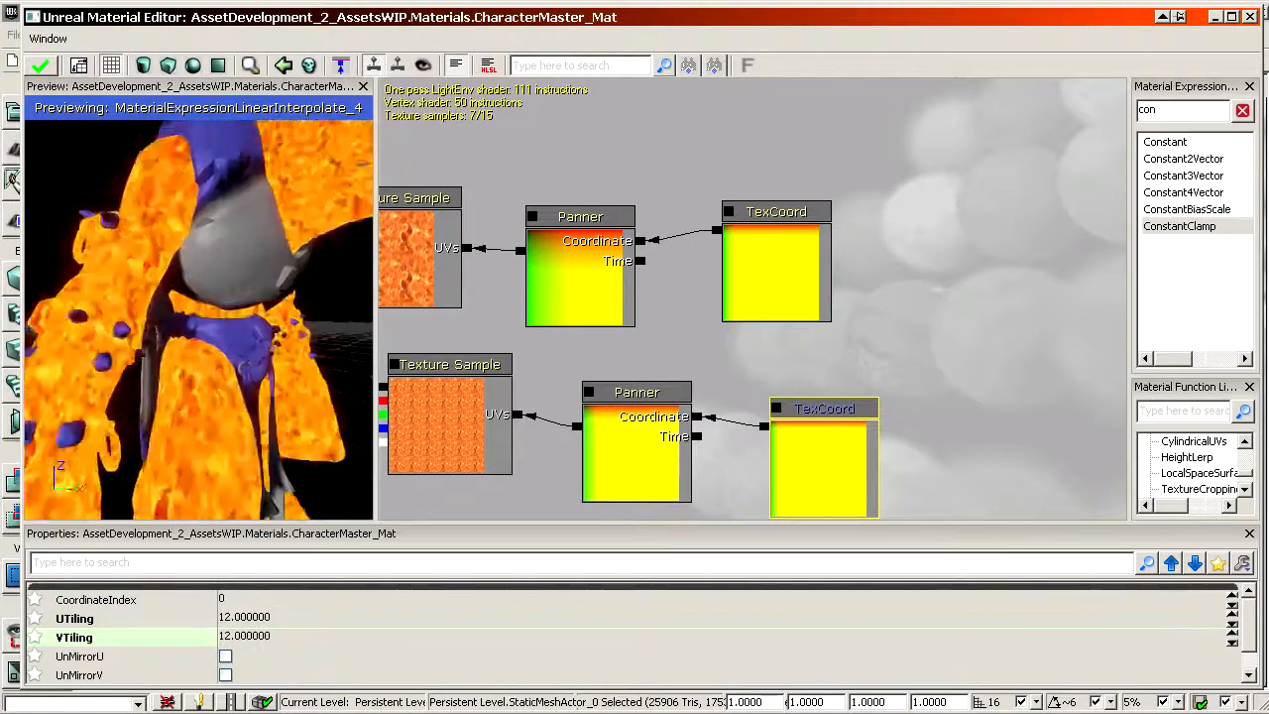
left_click_drag(228, 261, 253, 261)
right_click_drag(254, 260, 253, 320)
left_click_drag(252, 320, 297, 327)
scroll(526, 397, "down", 10)
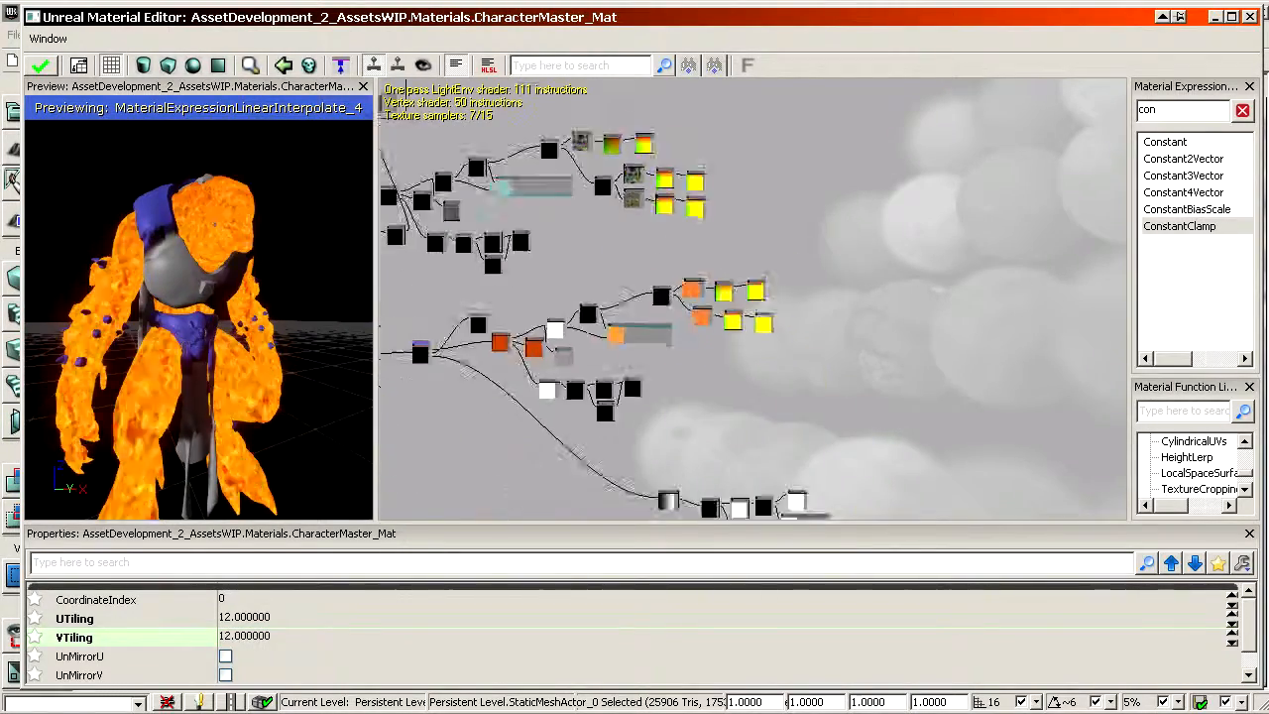
left_click_drag(526, 397, 870, 354)
scroll(870, 337, "up", 8)
right_click_drag(132, 372, 133, 322)
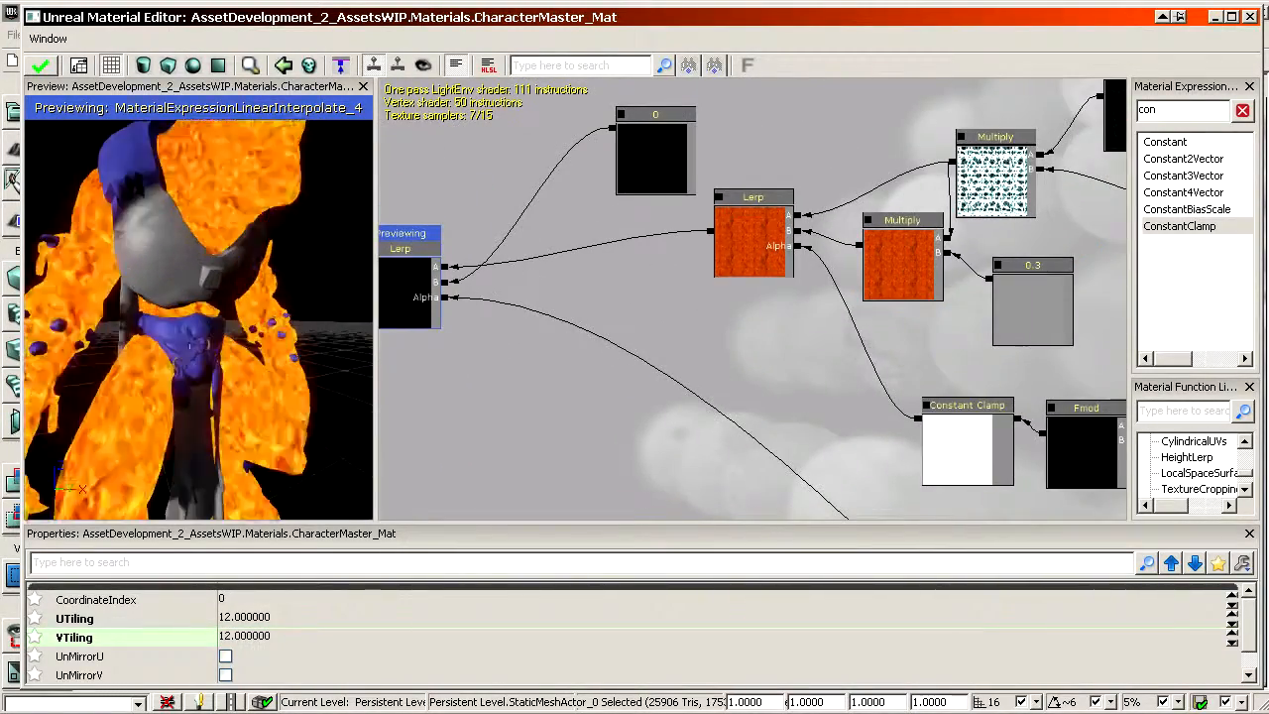
left_click_drag(133, 322, 133, 372)
right_click_drag(133, 371, 133, 347)
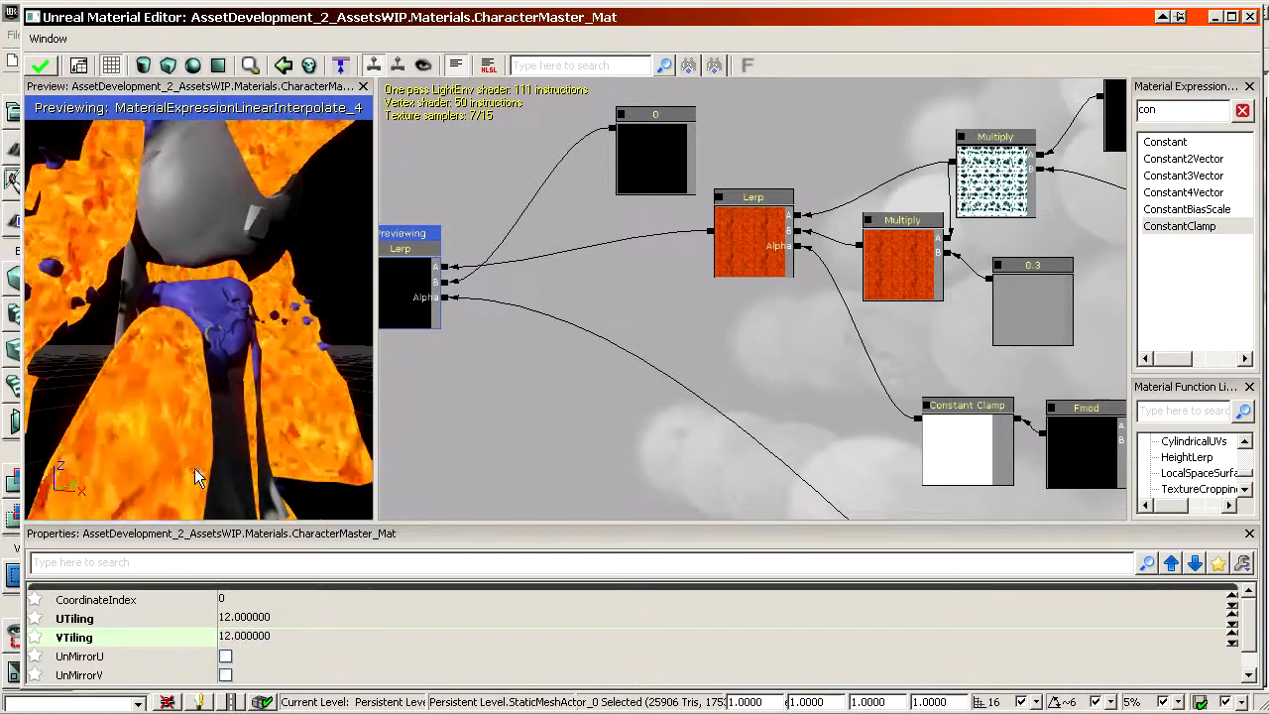
left_click_drag(125, 416, 45, 369)
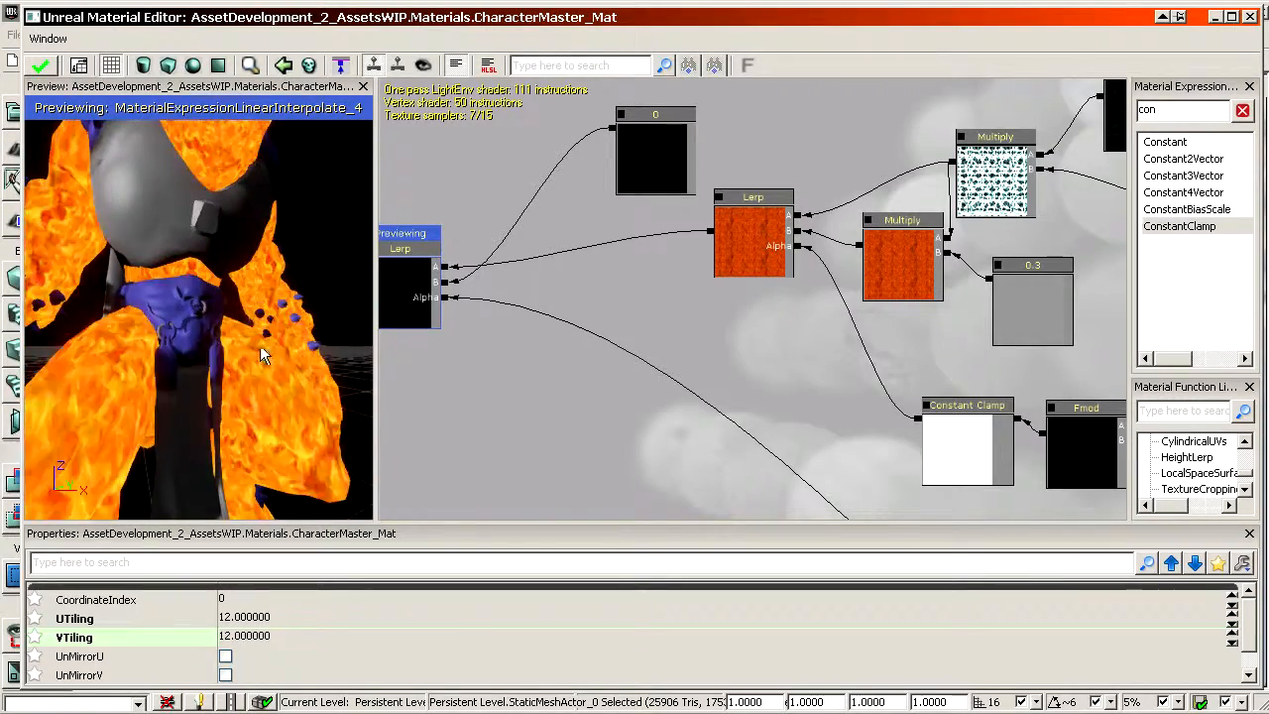
right_click_drag(262, 351, 254, 302)
scroll(758, 299, "down", 7)
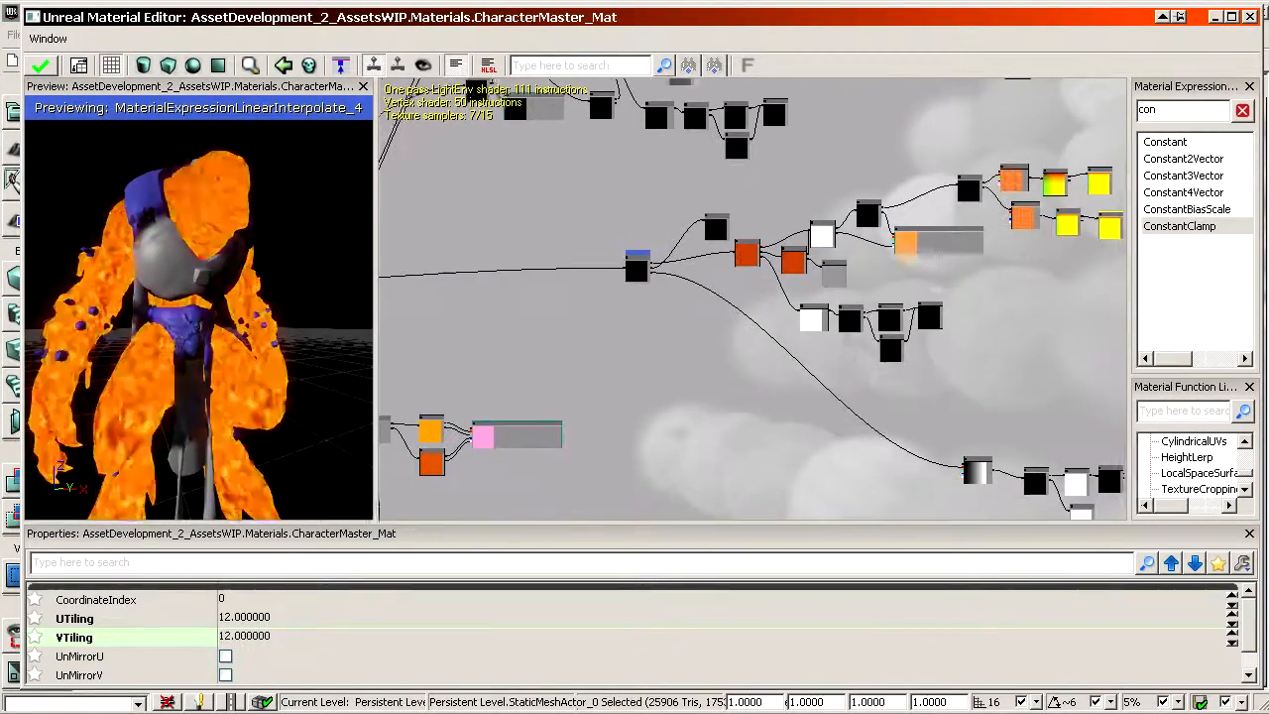
scroll(758, 299, "up", 4)
scroll(711, 113, "up", 5)
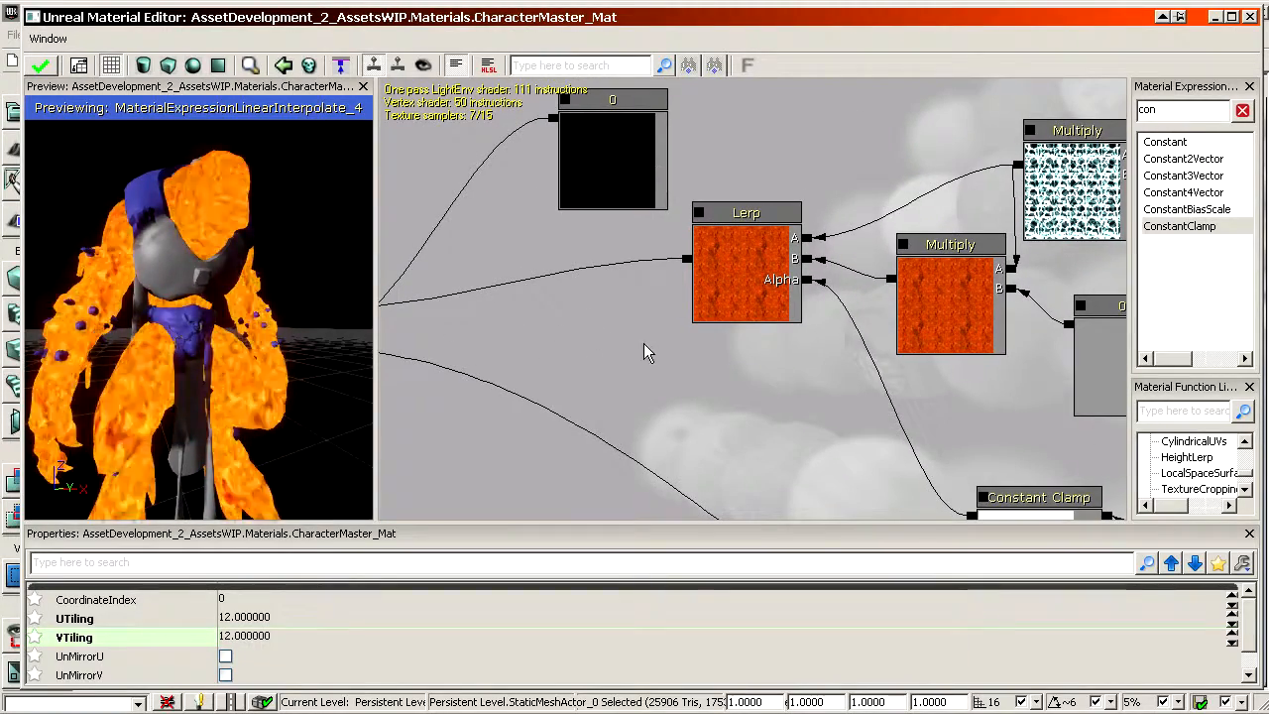
left_click_drag(627, 335, 591, 369)
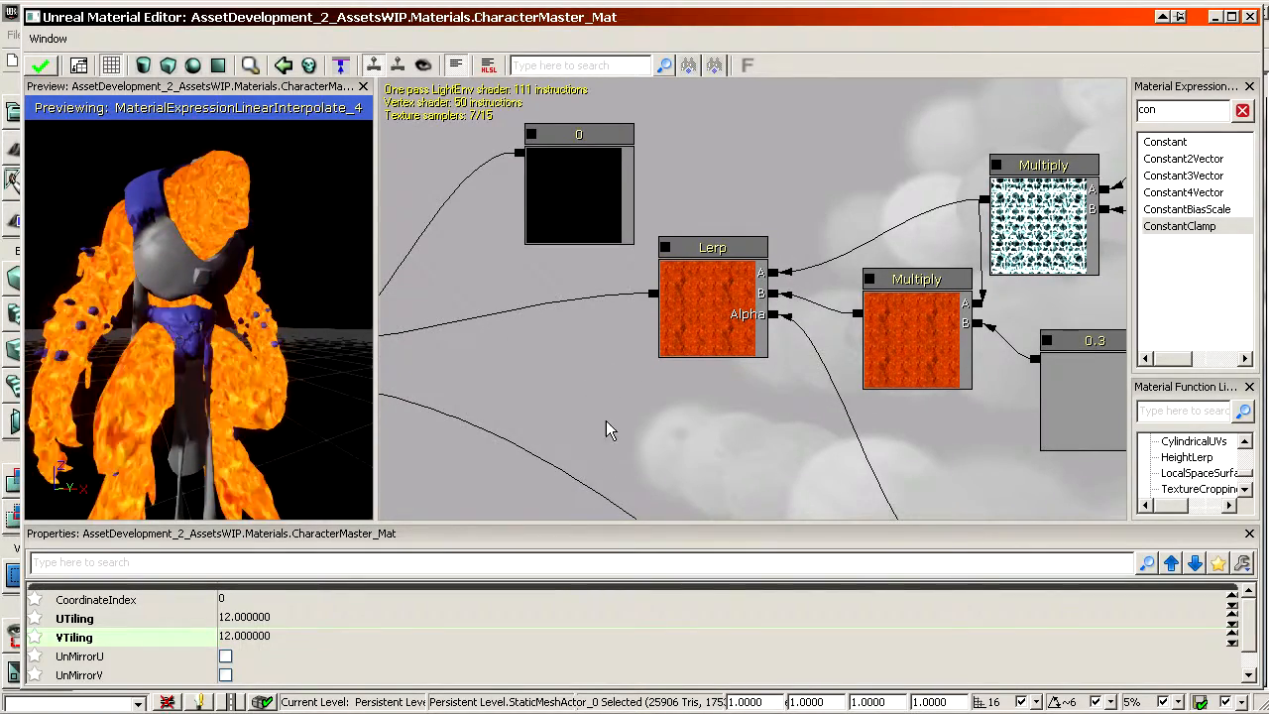
left_click_drag(605, 420, 600, 391)
scroll(599, 390, "down", 9)
left_click_drag(926, 451, 860, 367)
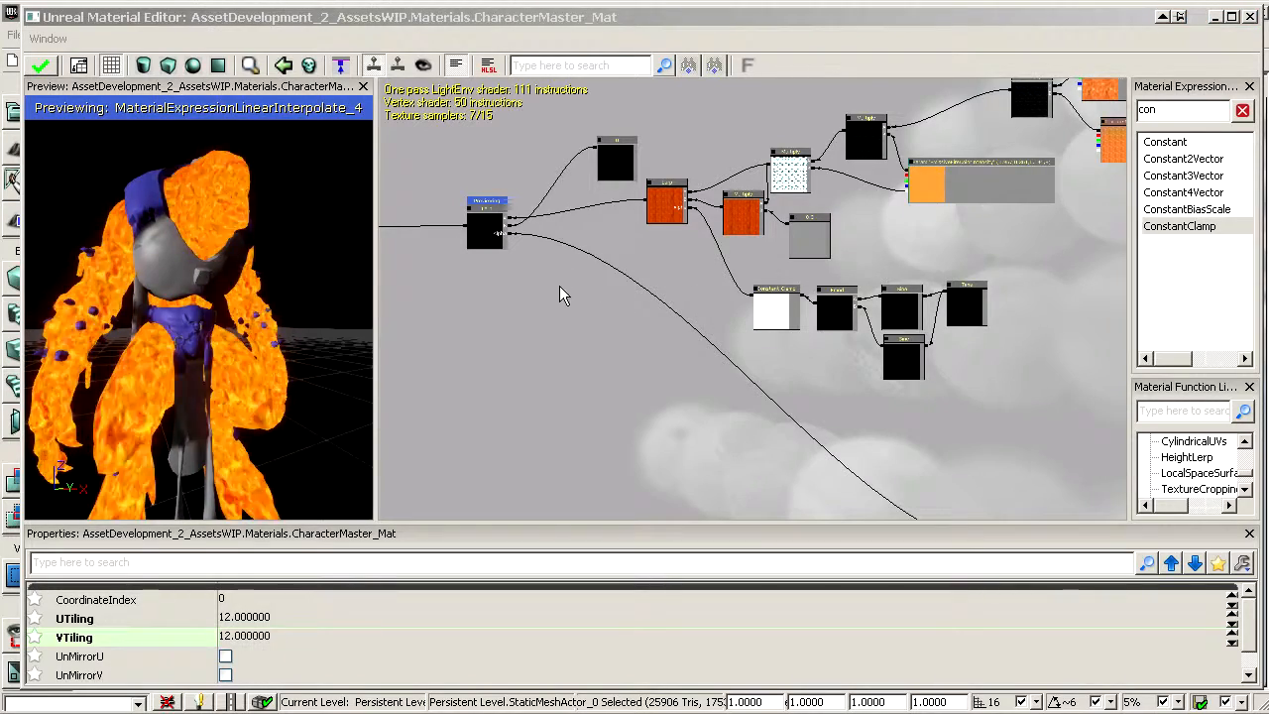
Find the Power expression and add a Power node below the fire network's Constant Clamp and Fmod nodes
left_click_drag(559, 286, 490, 205)
scroll(579, 291, "up", 6)
left_click(1188, 107)
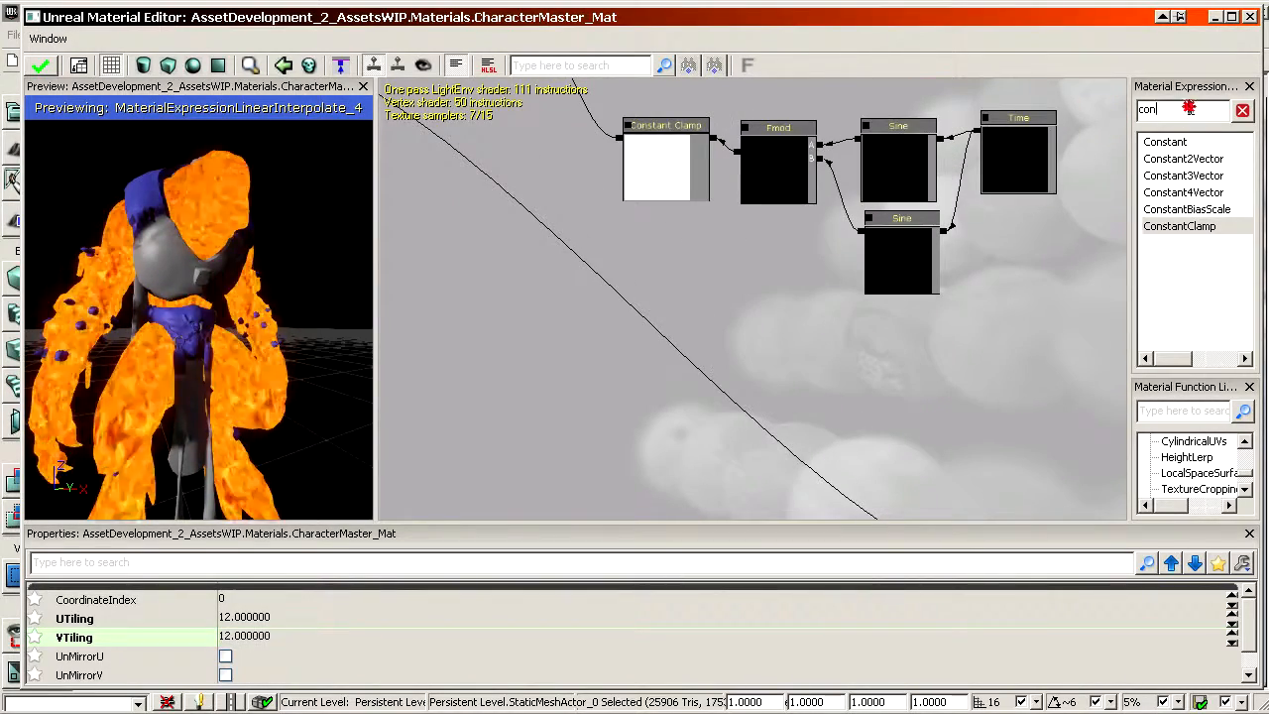
type("power")
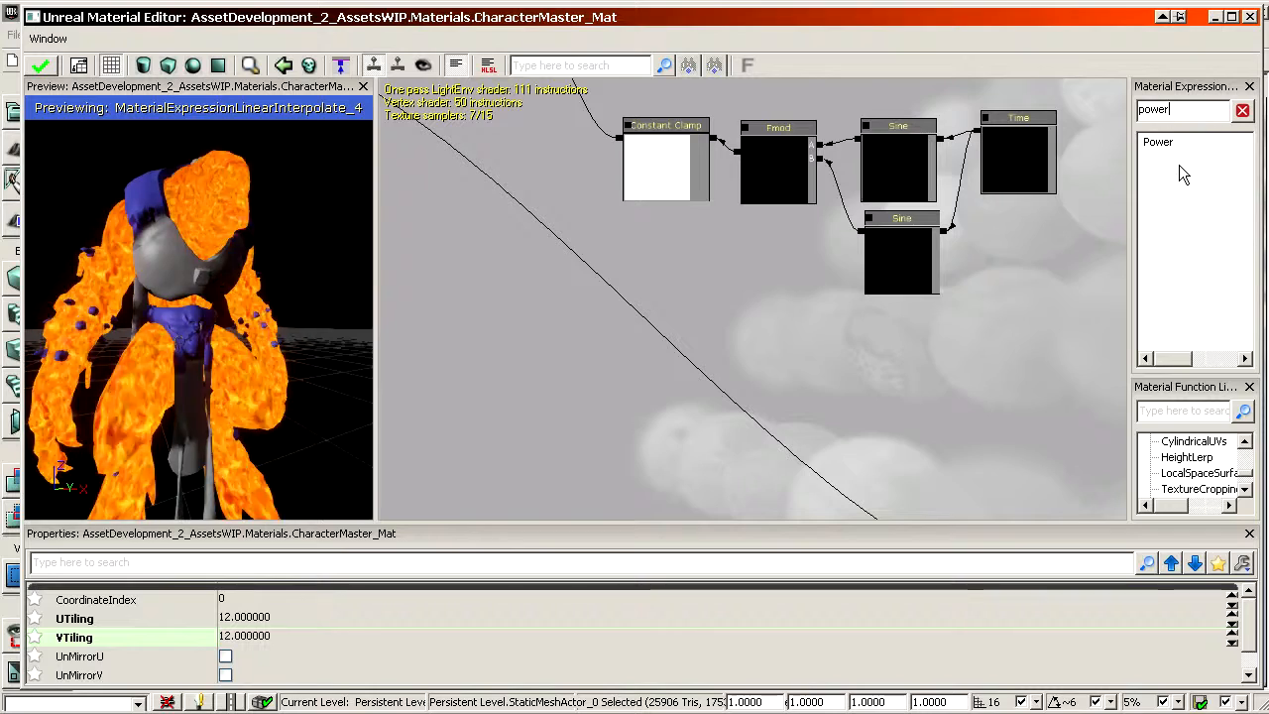
left_click_drag(1165, 144, 715, 418)
left_click_drag(606, 379, 552, 285)
scroll(624, 375, "up", 3)
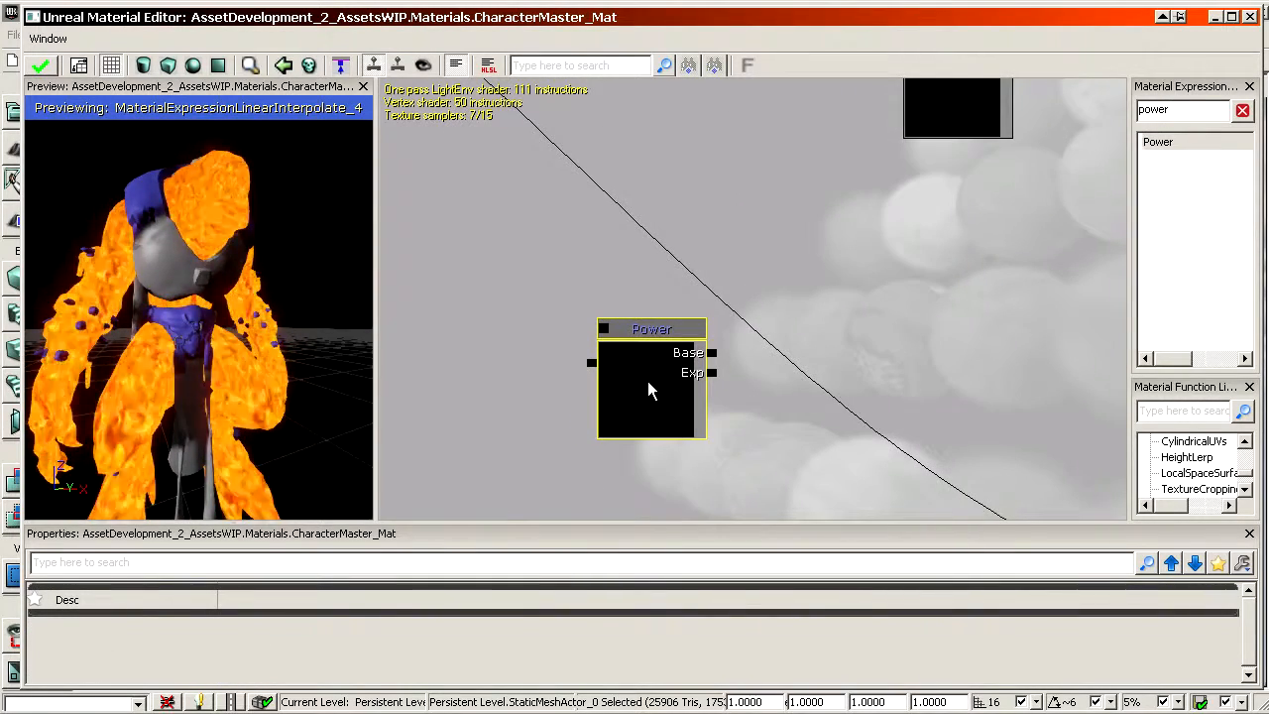
Duplicate the Power node and arrange the two copies one above the other beside the Lerp's Alpha wire
key("ctrl+w")
left_click_drag(663, 421, 623, 204)
scroll(623, 204, "down", 3)
scroll(715, 330, "down", 2)
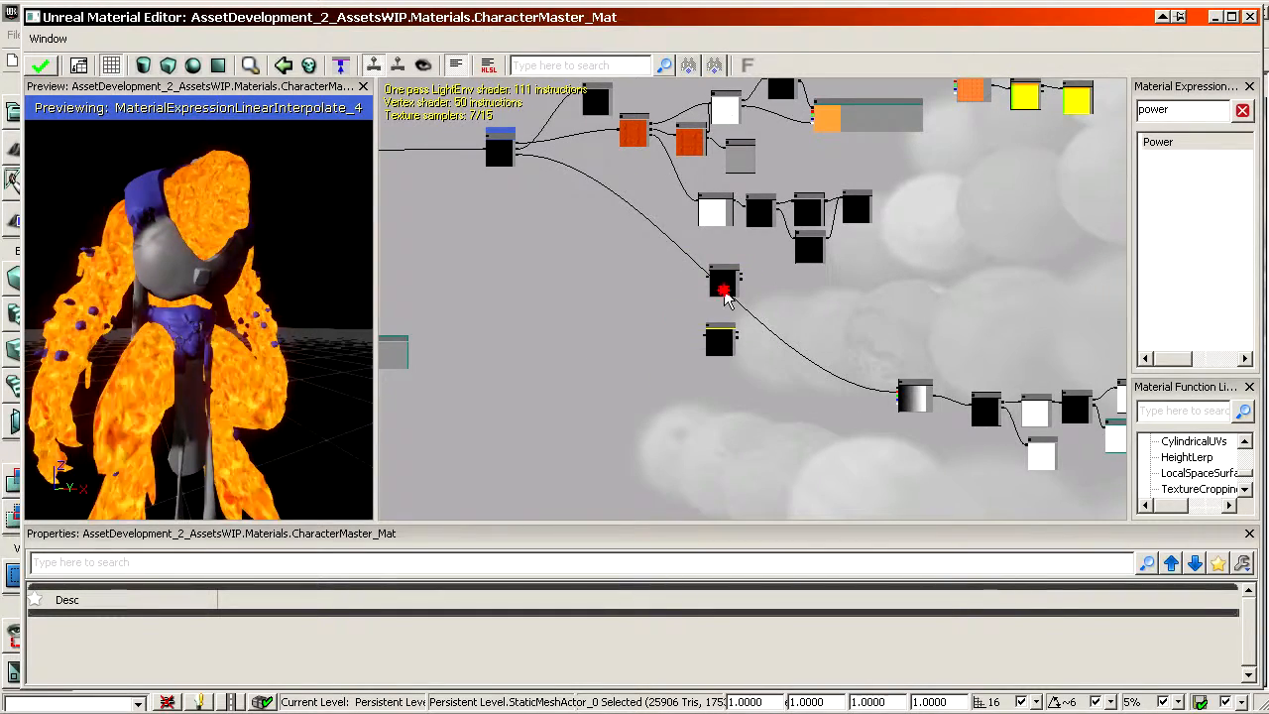
scroll(631, 315, "up", 4)
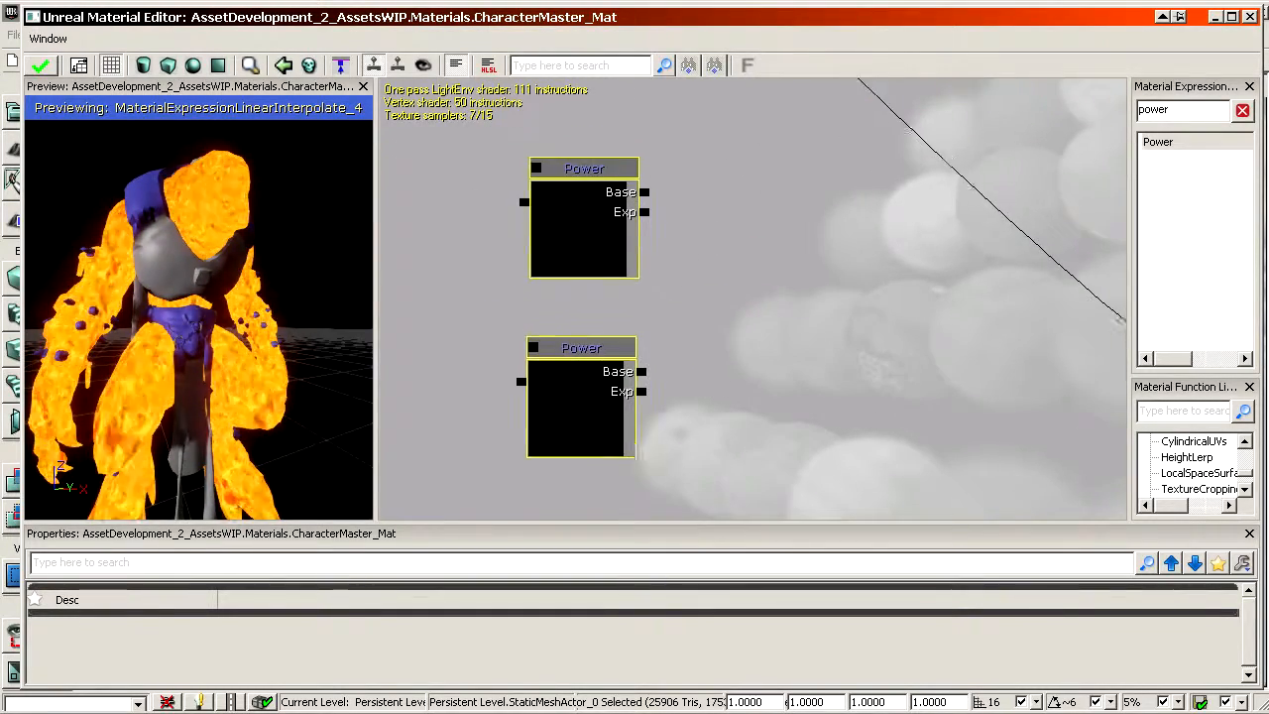
Connect the lower Power node's Base input to the blue channel of the NormalMapTexture parameter
left_click(723, 371)
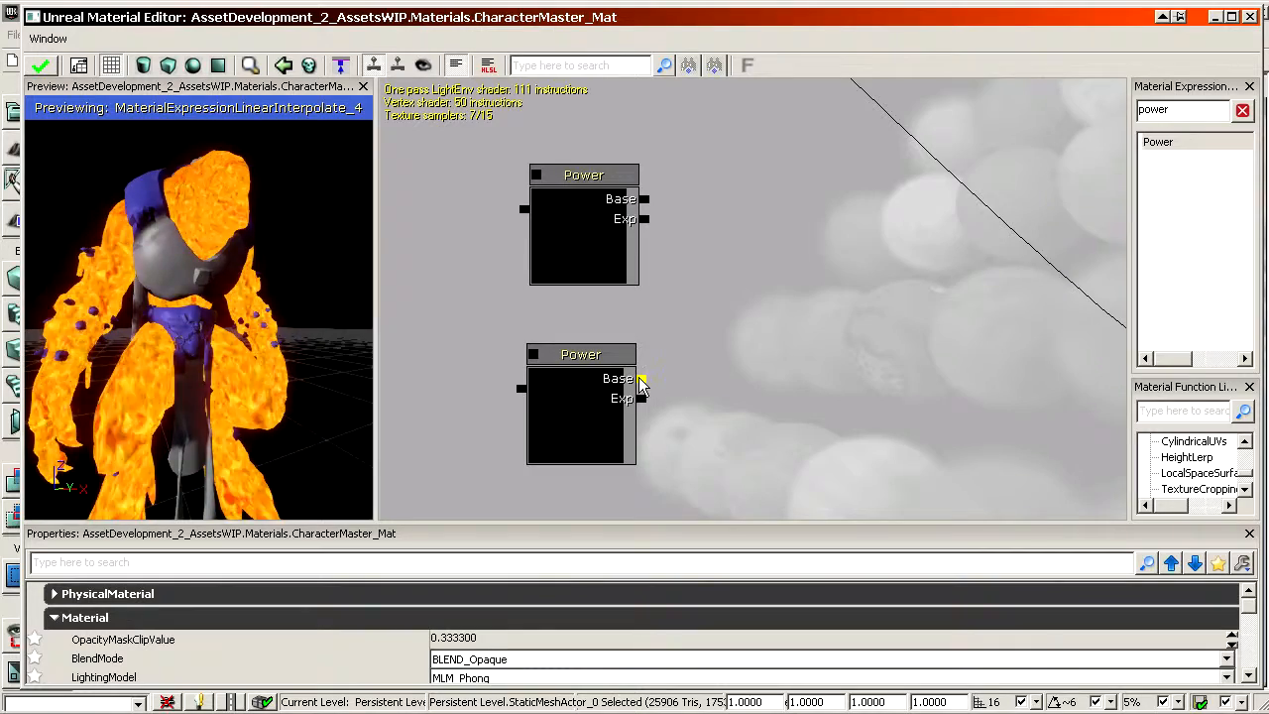
left_click_drag(641, 384, 772, 241)
scroll(566, 291, "up", 7)
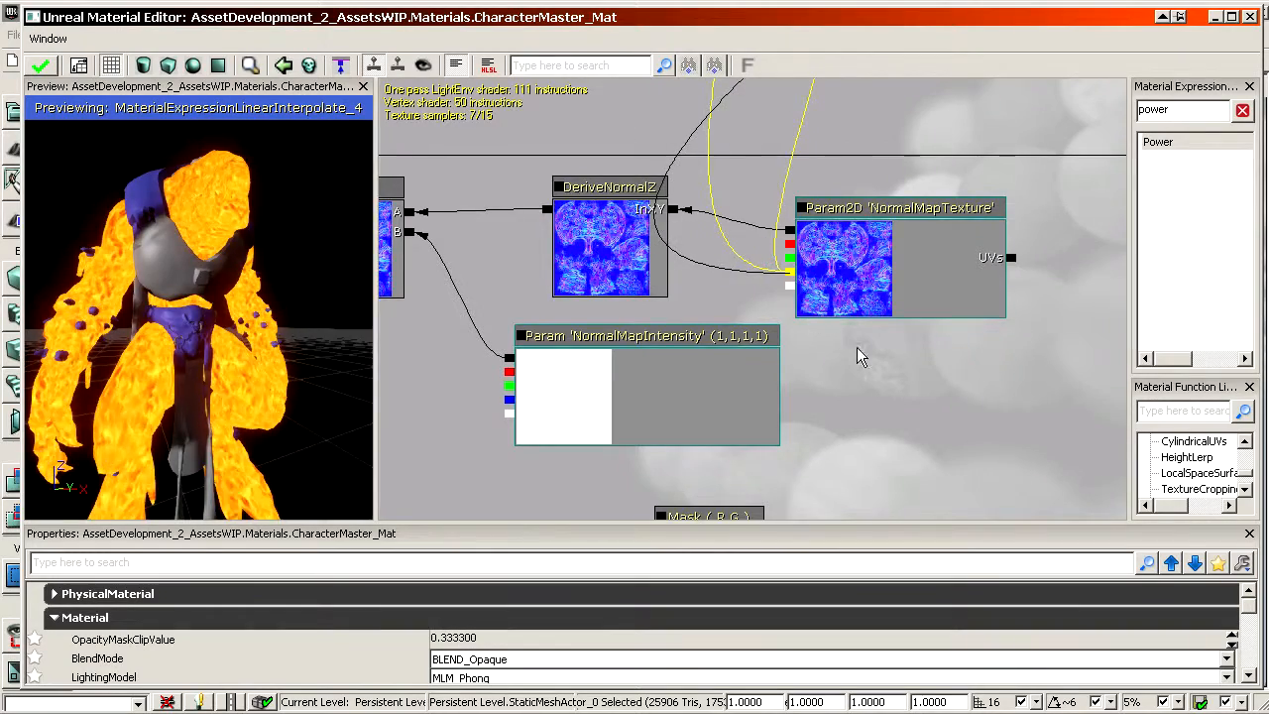
Connect the upper Power node's Base input to the output of the Desaturation node in the electricity network
scroll(856, 347, "down", 8)
left_click_drag(856, 347, 649, 476)
scroll(644, 295, "up", 6)
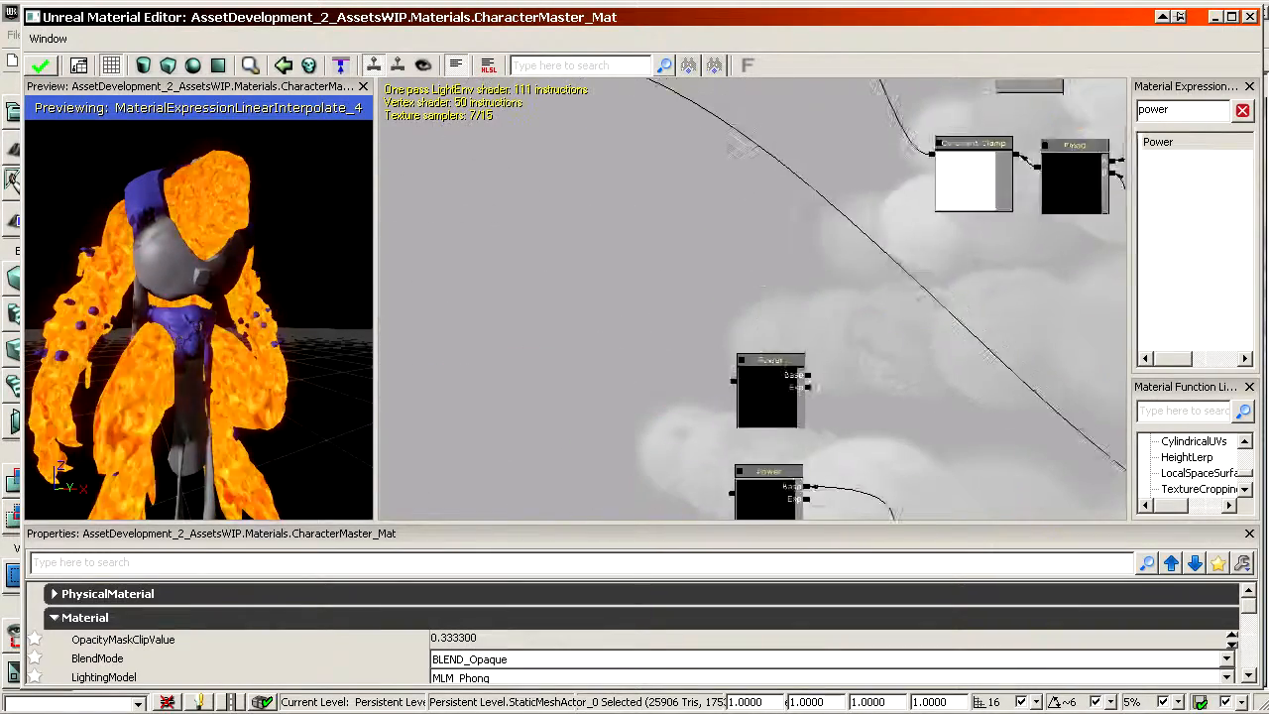
scroll(846, 413, "up", 2)
mouse_move(839, 395)
left_mouse_down()
mouse_move(764, 81)
mouse_move(552, 69)
mouse_move(380, 84)
mouse_move(399, 171)
left_mouse_up()
scroll(764, 81, "down", 4)
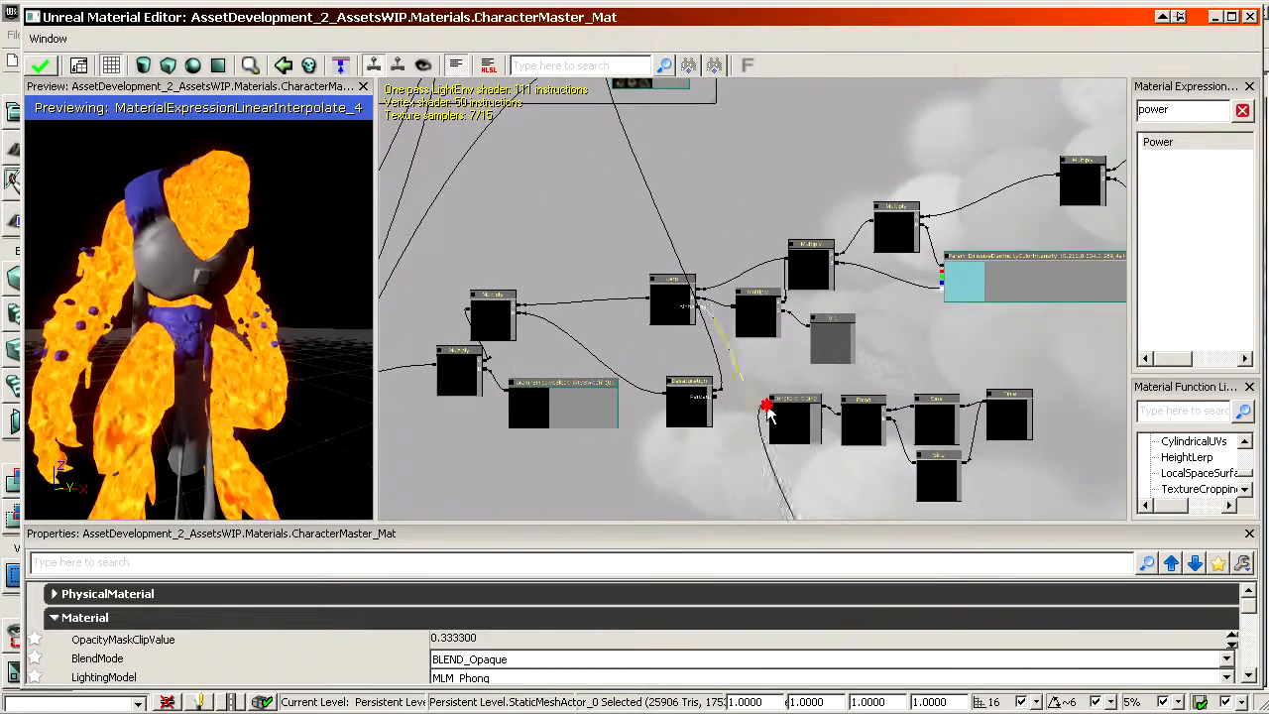
left_click_drag(769, 415, 696, 428)
scroll(697, 428, "up", 3)
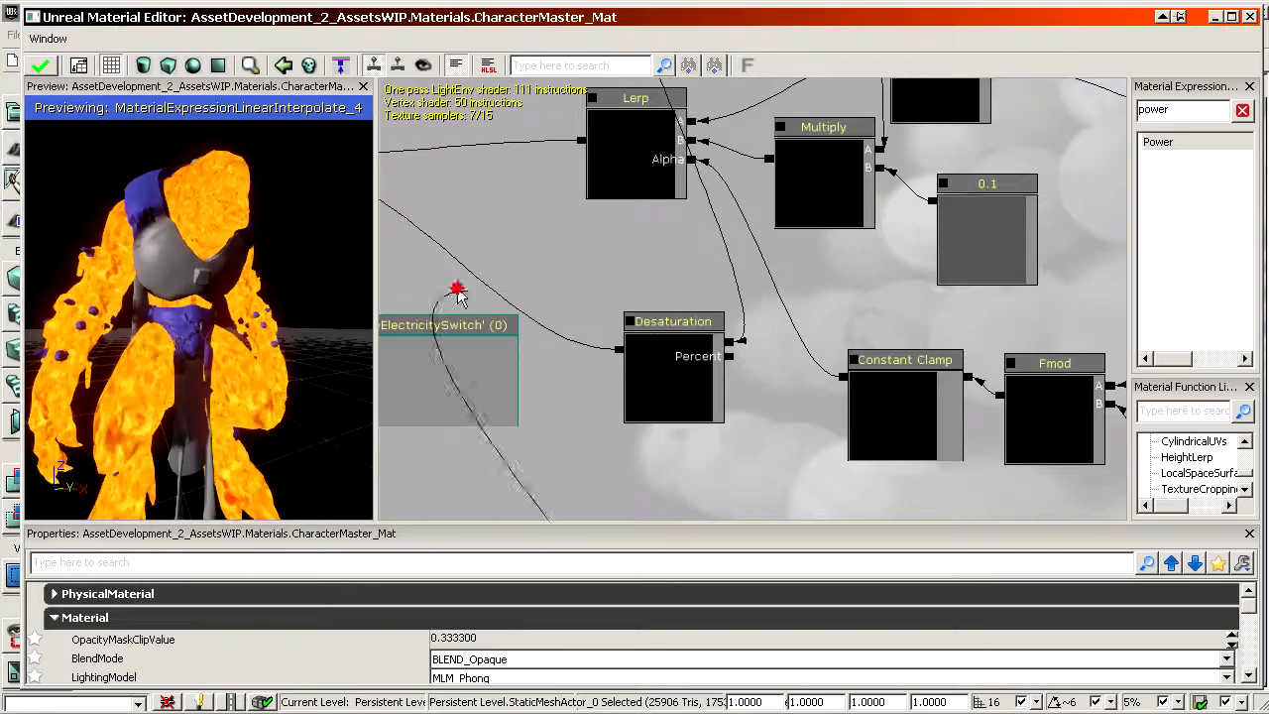
mouse_move(458, 295)
left_mouse_down()
mouse_move(383, 128)
mouse_move(1123, 275)
mouse_move(788, 364)
left_mouse_up()
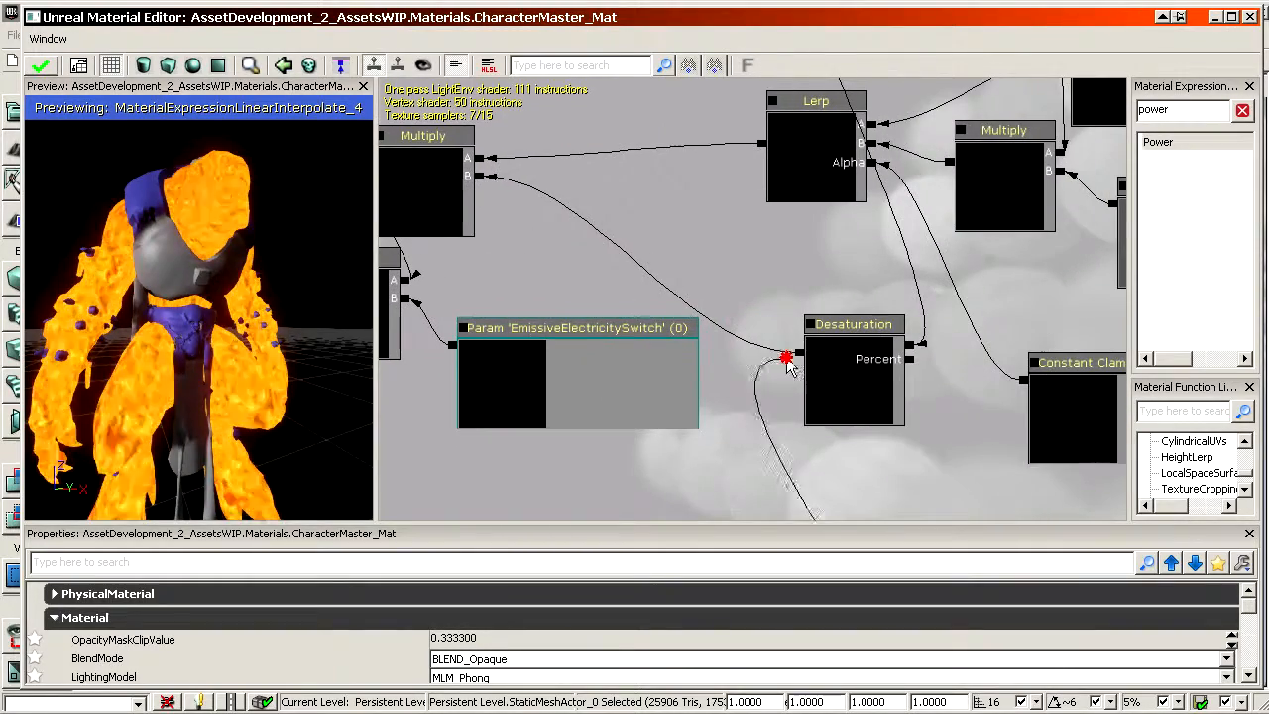
scroll(827, 436, "down", 7)
left_click_drag(828, 436, 443, 80)
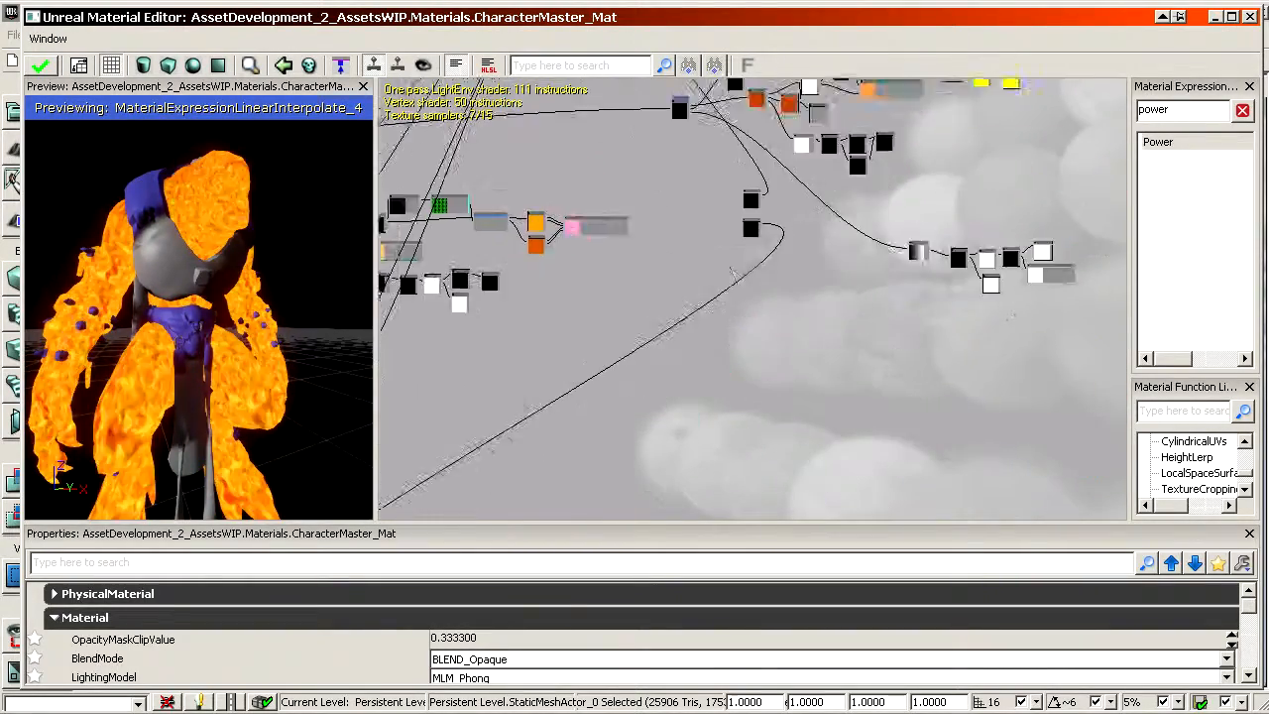
scroll(785, 188, "up", 7)
left_click_drag(810, 459, 759, 359)
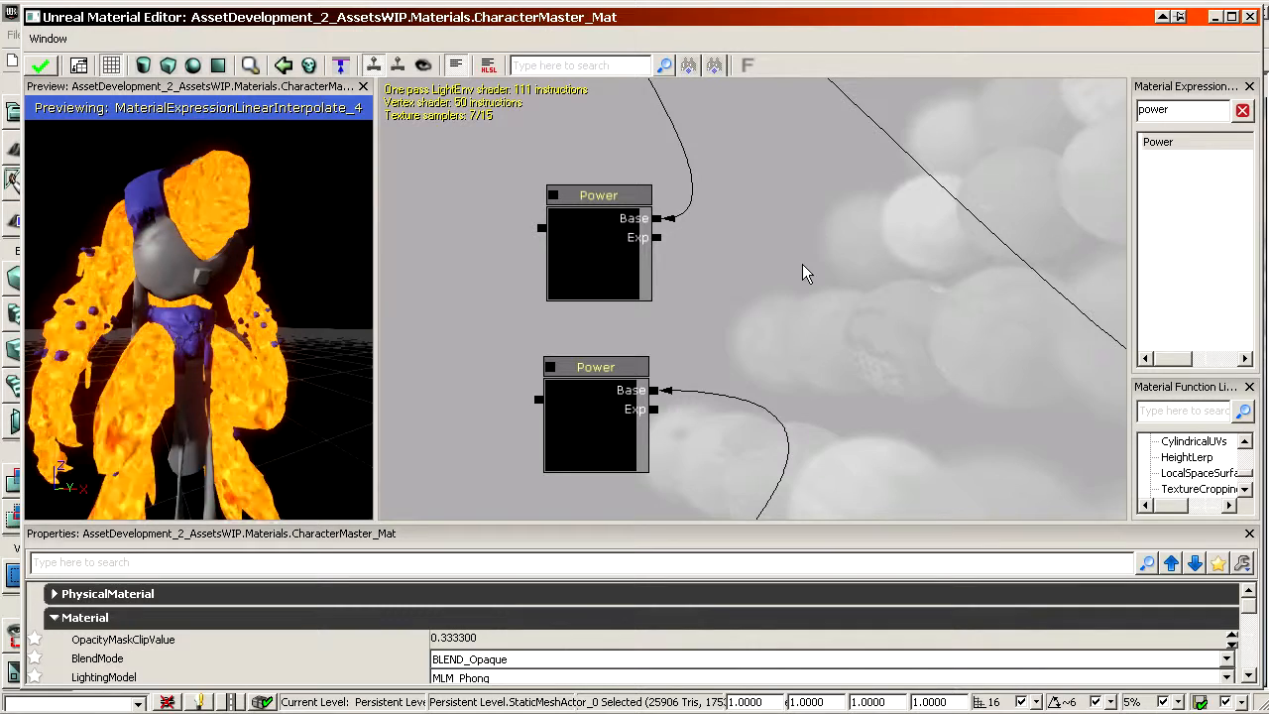
Add a Constant node with value 2 and wire it to the Exp inputs of both Power nodes
left_click_drag(804, 260, 808, 259)
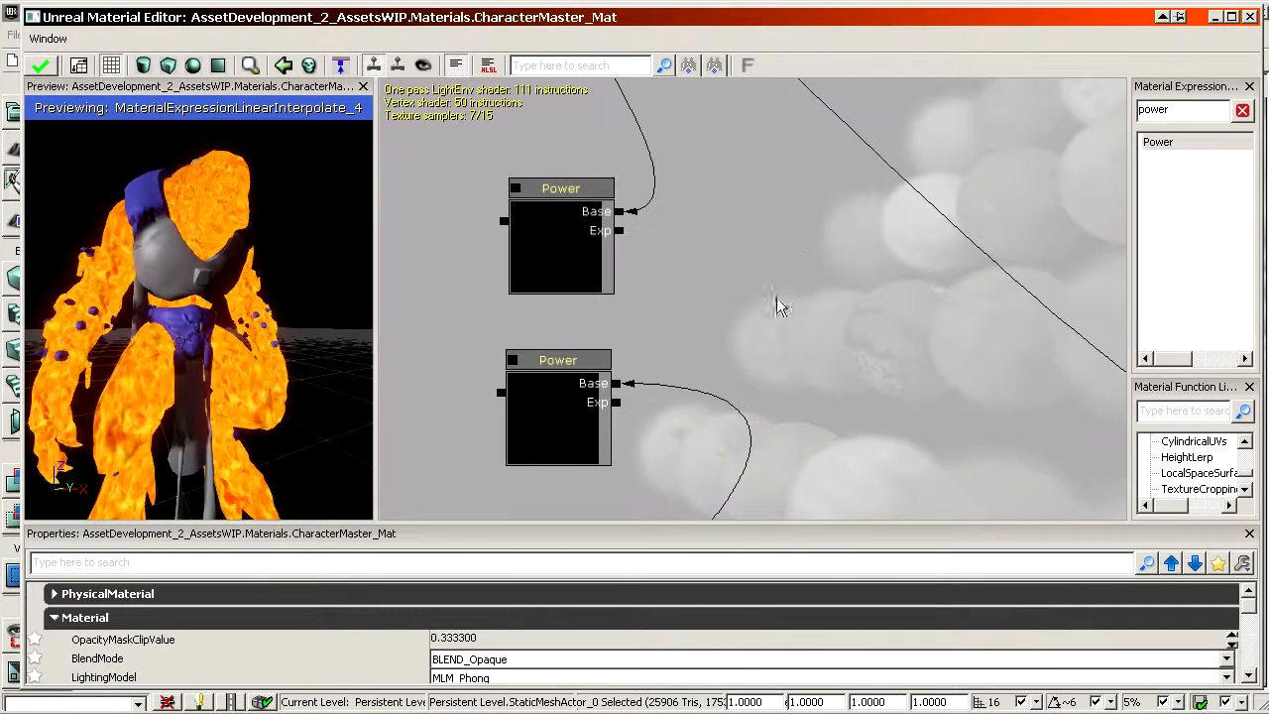
left_click(811, 251)
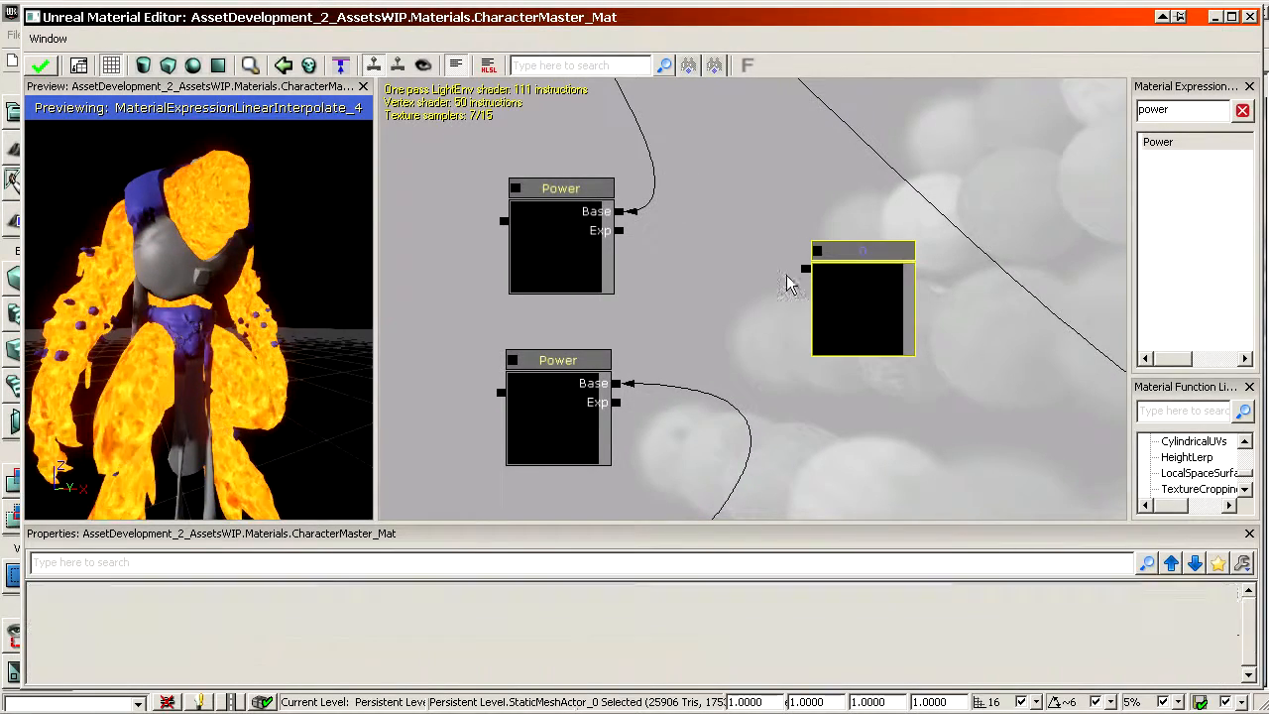
left_click(800, 275)
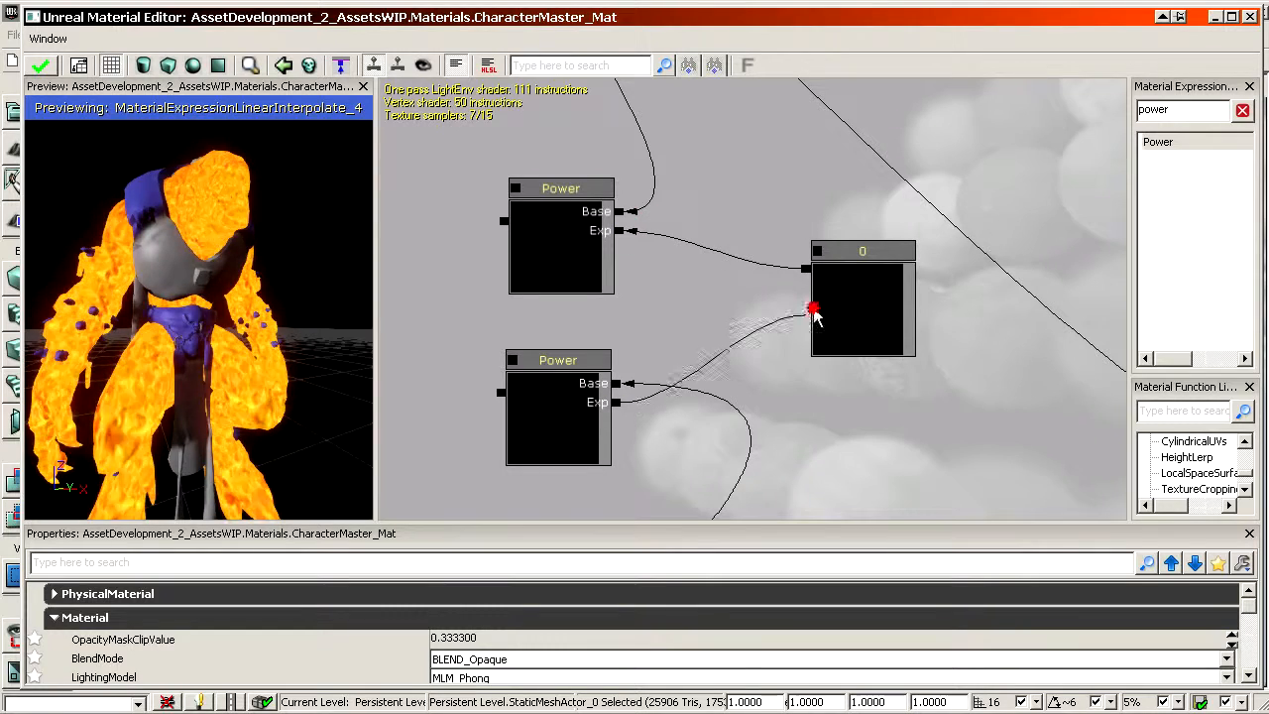
left_click_drag(813, 313, 803, 267)
left_click(847, 315)
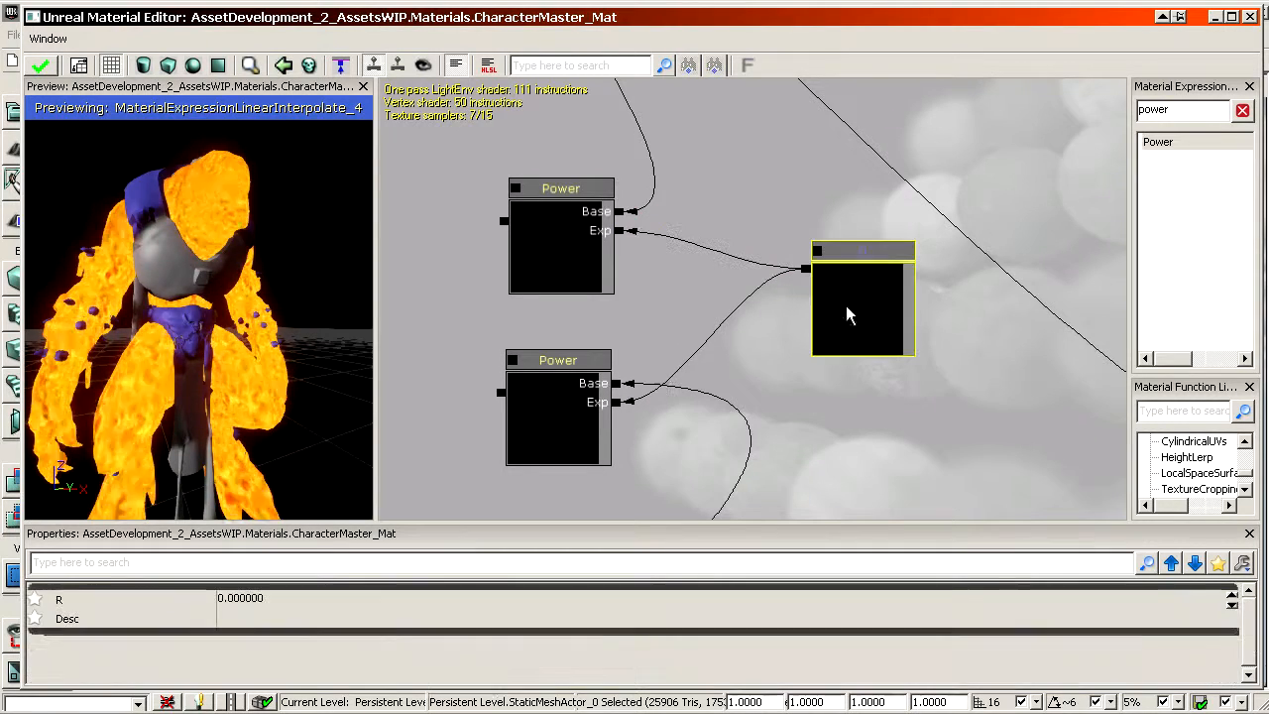
left_click(372, 599)
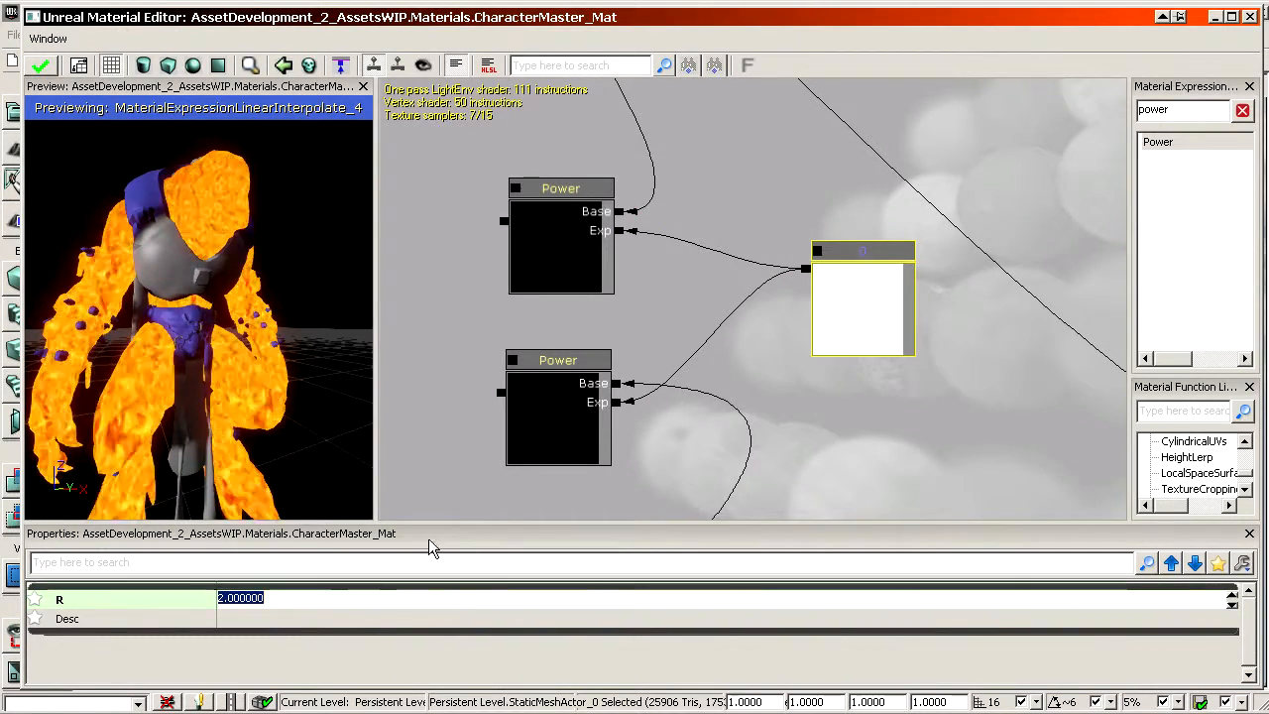
Preview the upper Power node and then the lower Power node on the character mesh
left_click_drag(773, 386, 940, 399)
left_click(690, 292)
right_click(710, 224)
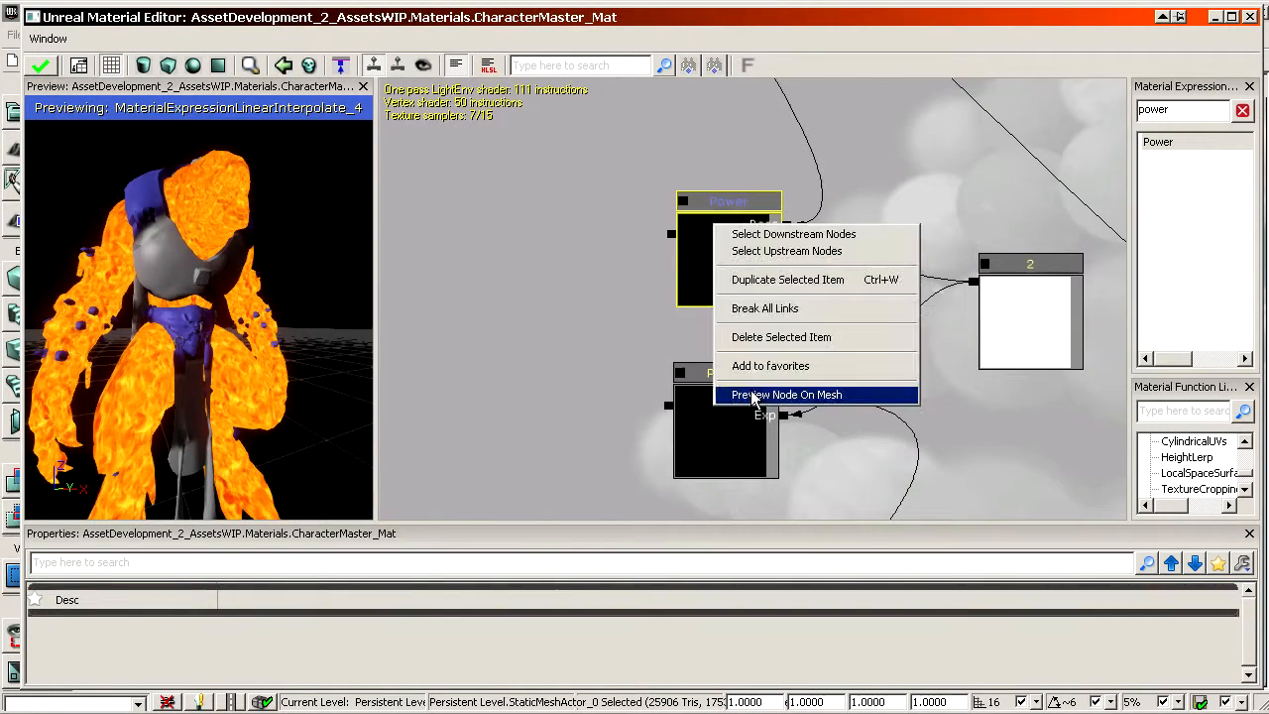
left_click(783, 393)
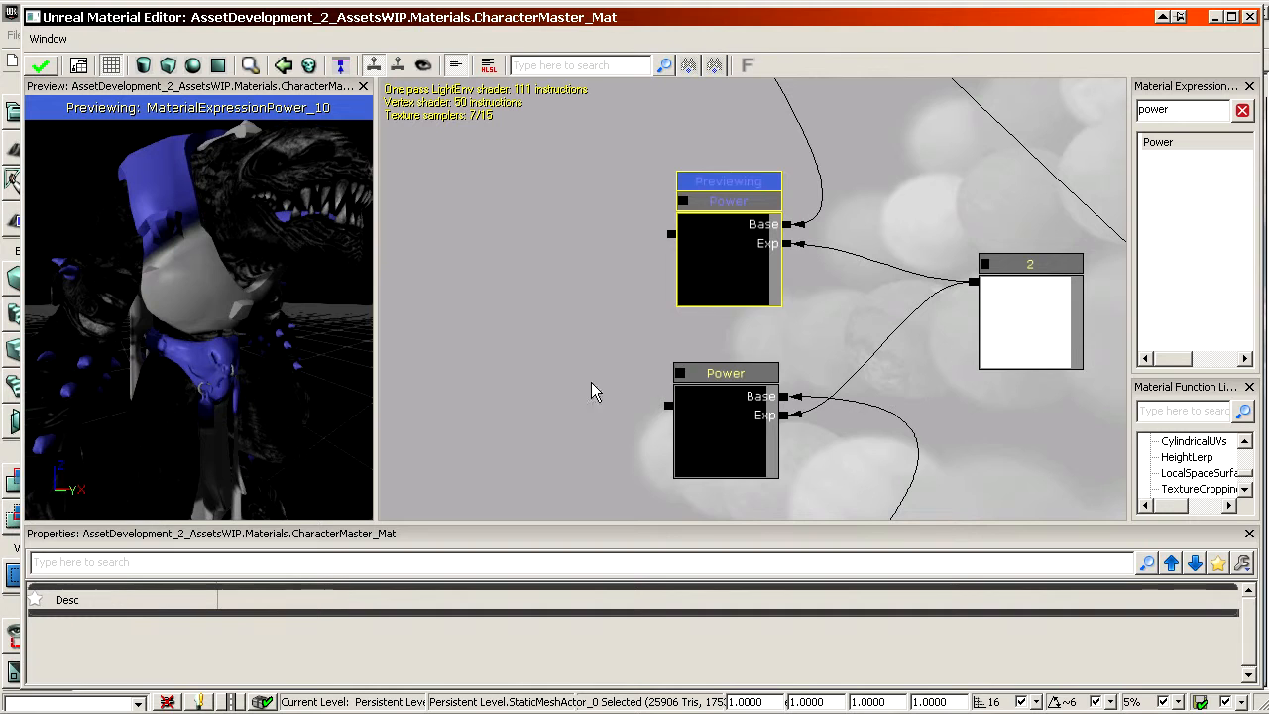
left_click(696, 411)
right_click(697, 411)
left_click(763, 558)
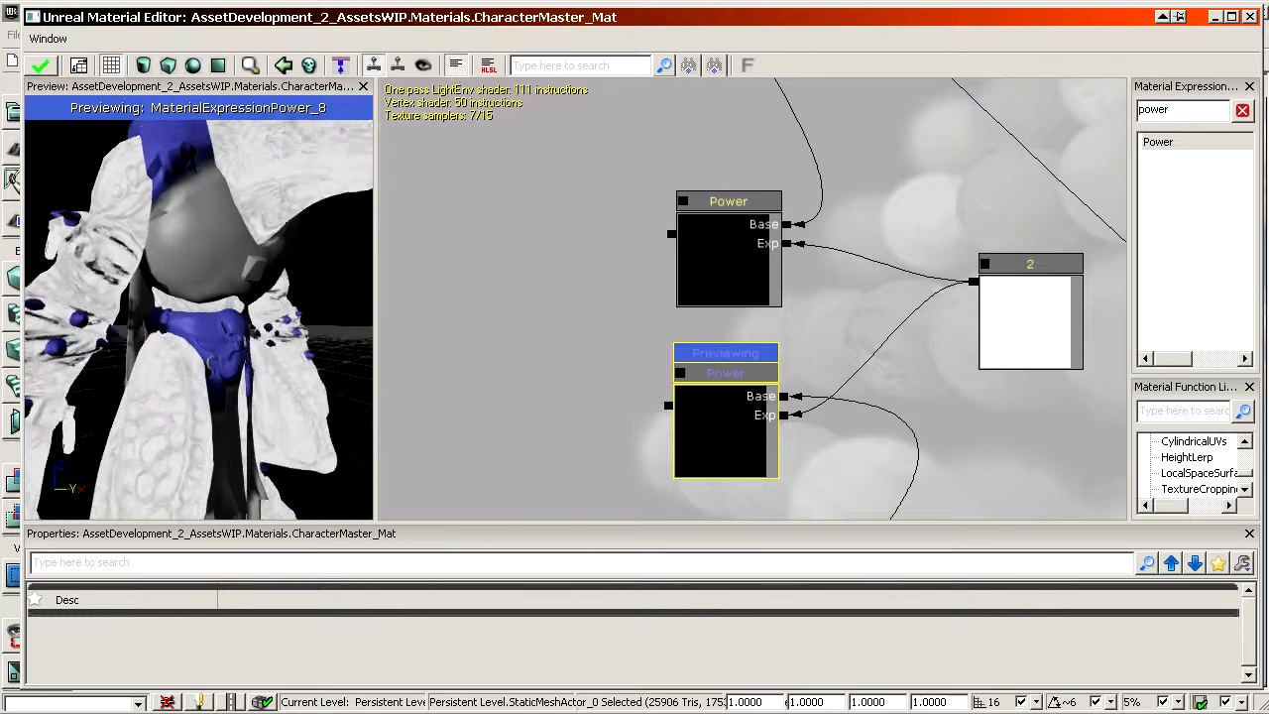
Preview the upper Power node on the mesh again and examine its mask on the character's upper body
right_click(755, 288)
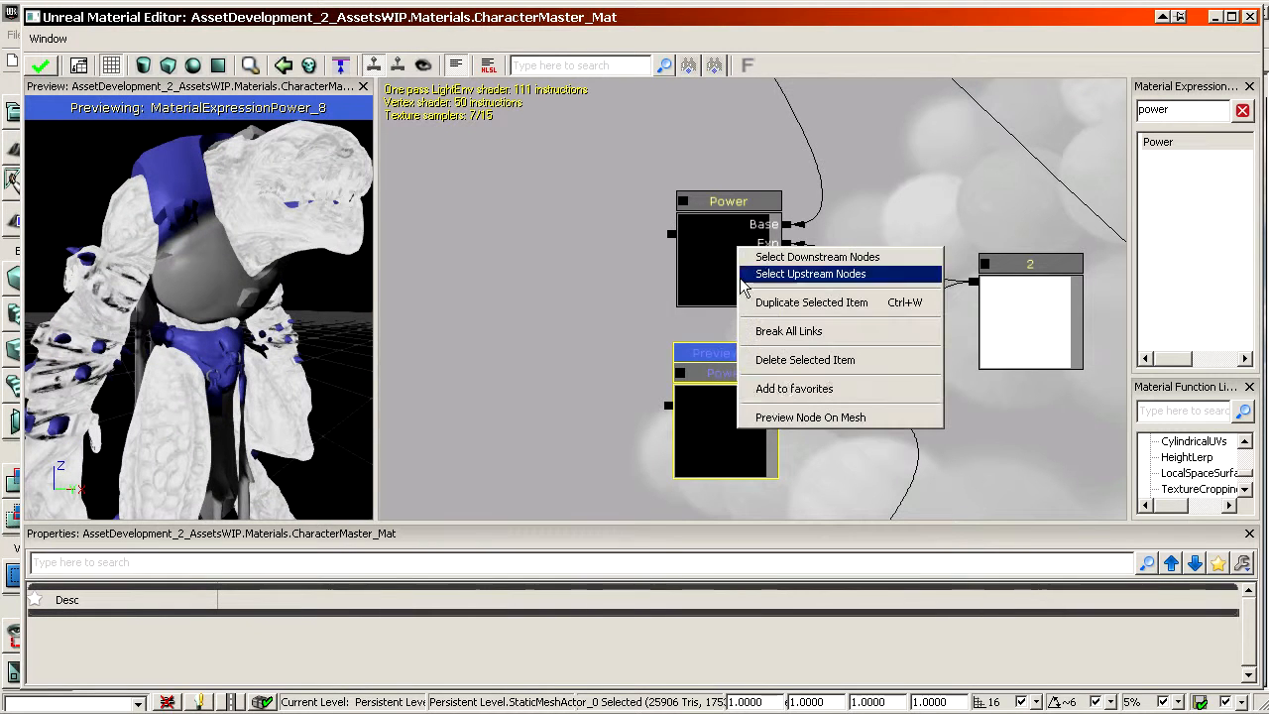
left_click(780, 418)
left_click_drag(731, 238, 719, 260)
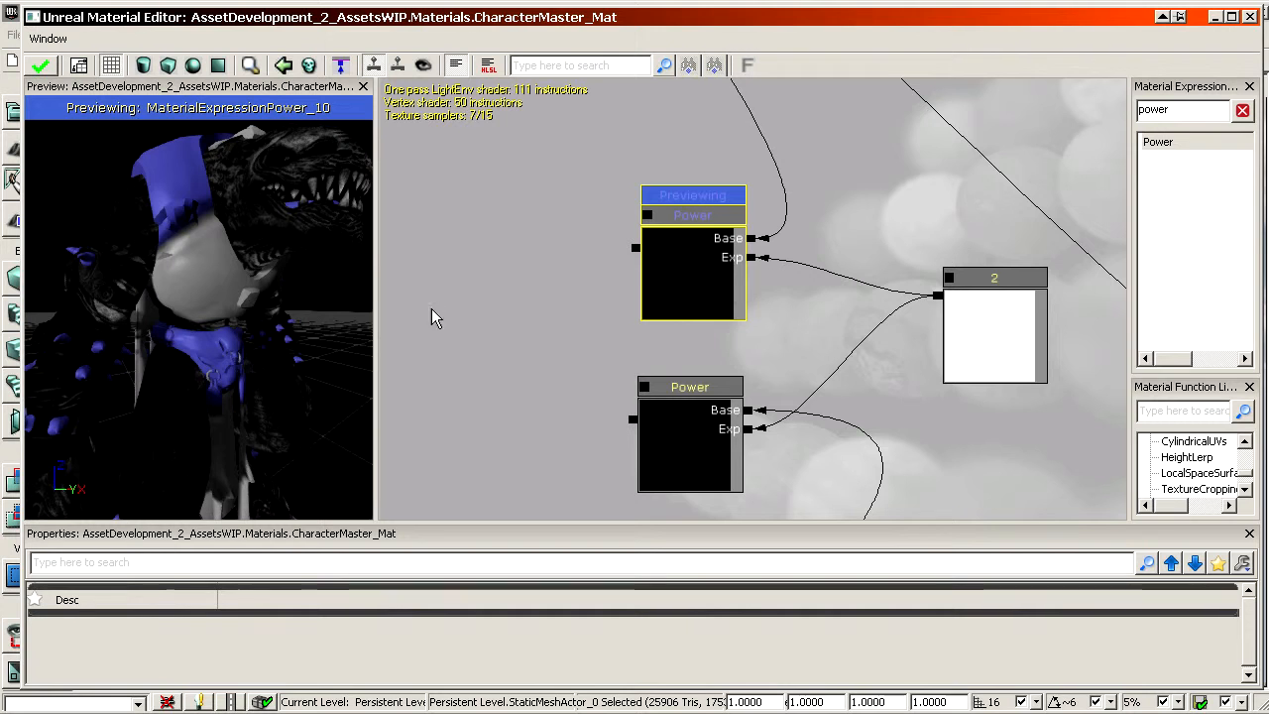
right_click_drag(204, 260, 180, 301)
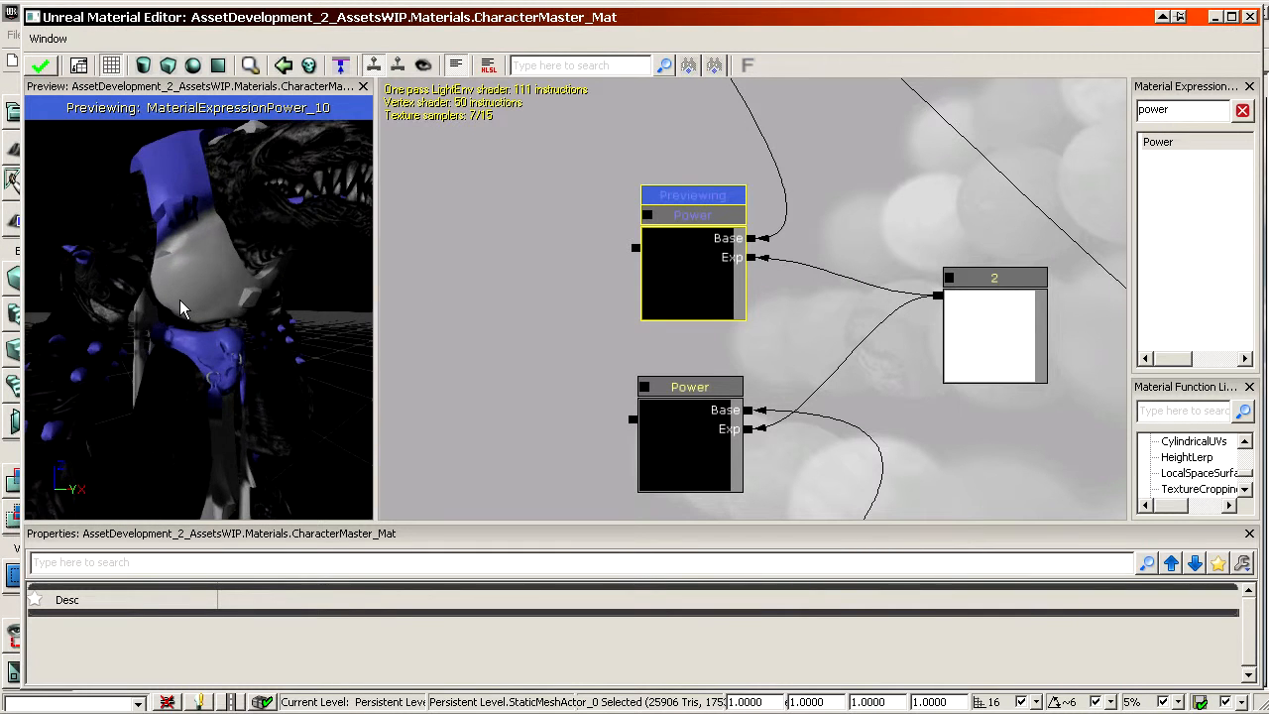
left_click_drag(181, 302, 185, 302)
mouse_move(185, 302)
right_mouse_down()
mouse_move(196, 248)
mouse_move(184, 306)
right_mouse_up()
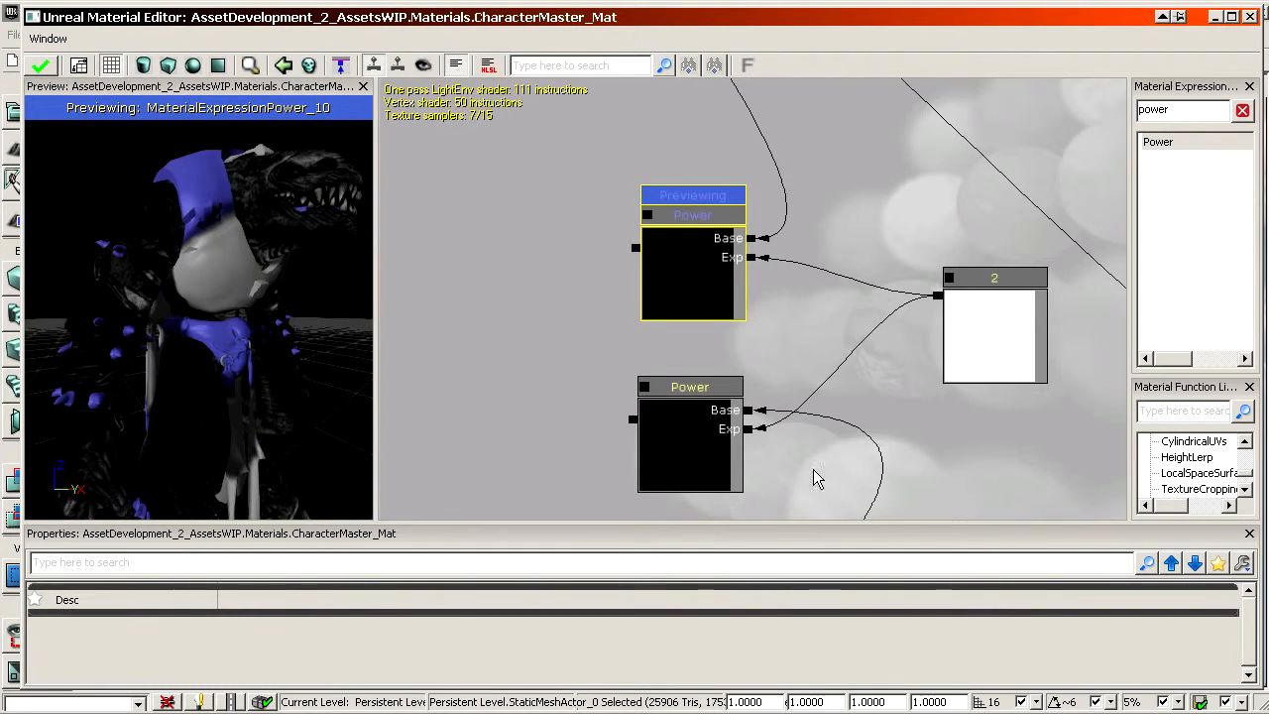
Switch the mesh preview back to the lower Power node and examine its normal-map mask up close
left_click(680, 445)
right_click(680, 416)
left_click(745, 585)
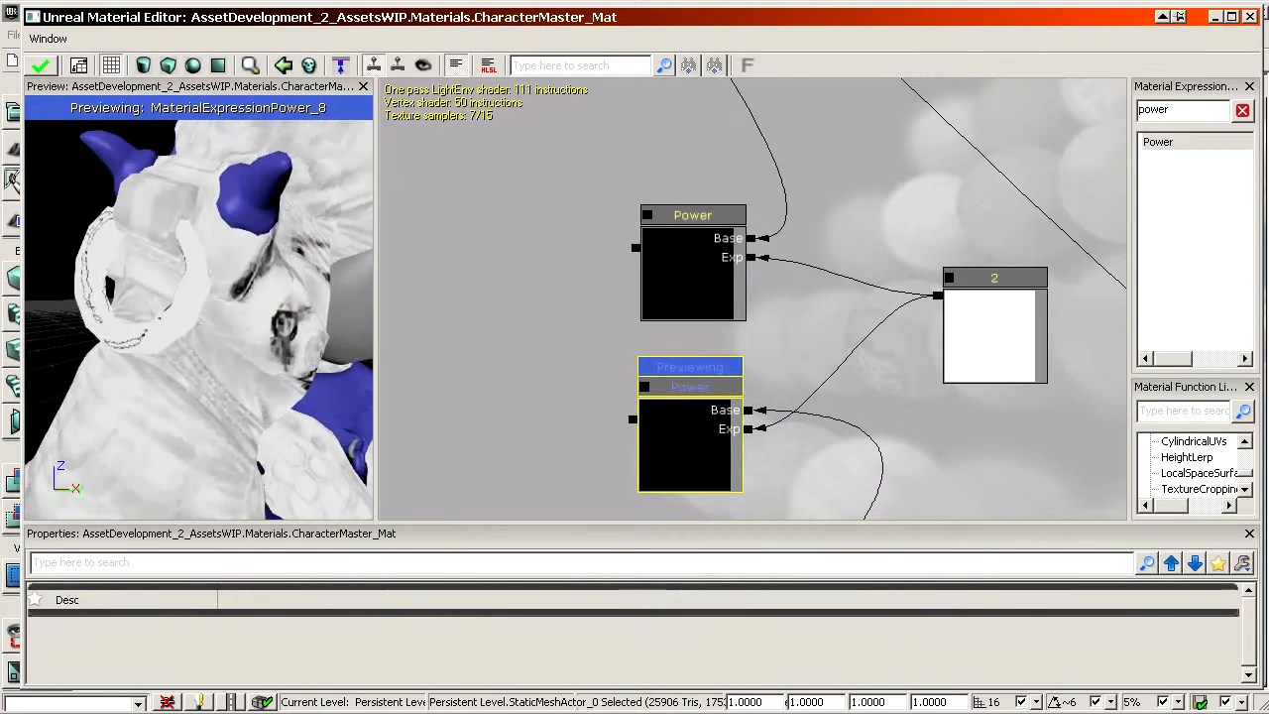
left_click_drag(199, 317, 258, 317)
left_click_drag(682, 437, 686, 430)
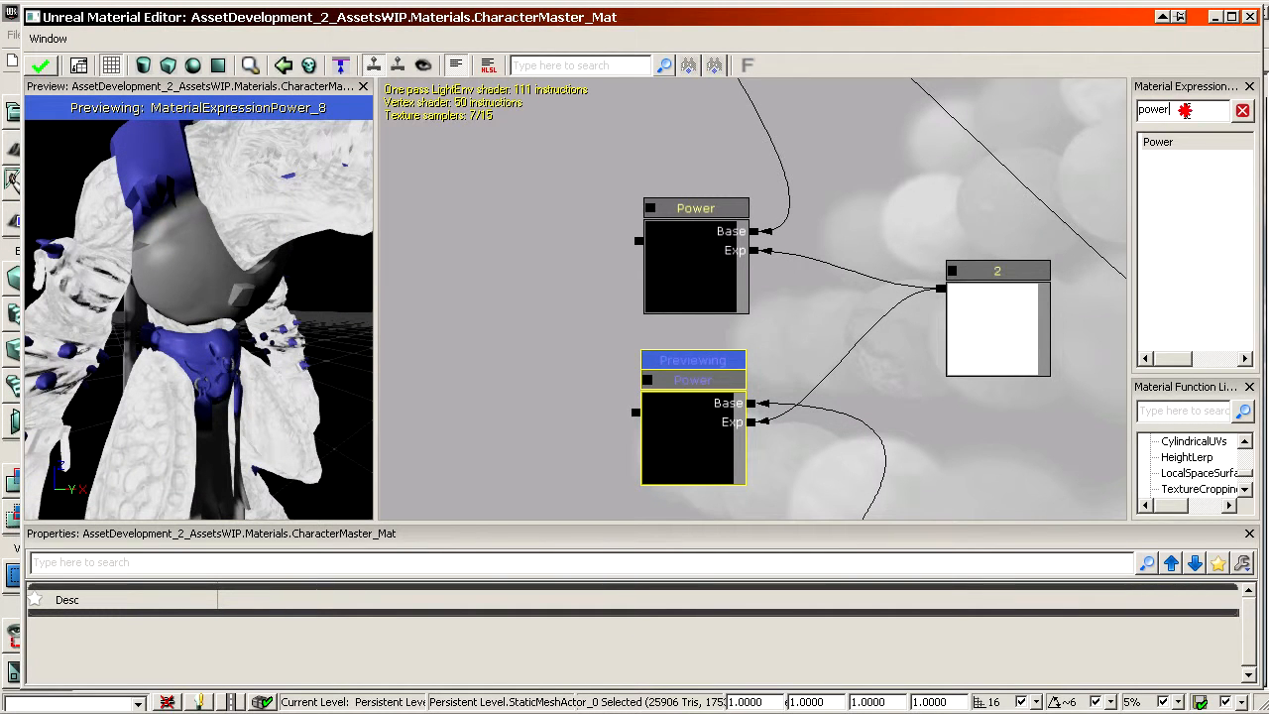
Find the OneMinus expression, add it after the lower Power node, wire the two together and preview the inverted mask on the mesh
double_click(1185, 110)
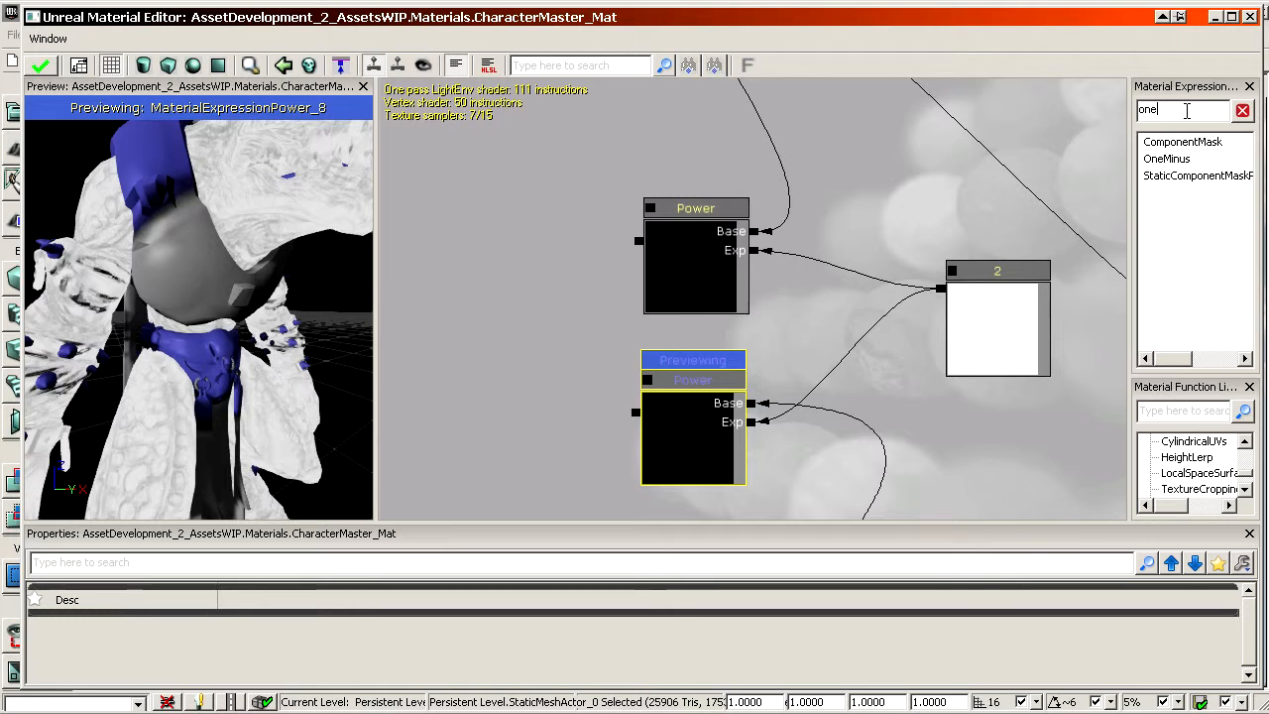
left_click(521, 398)
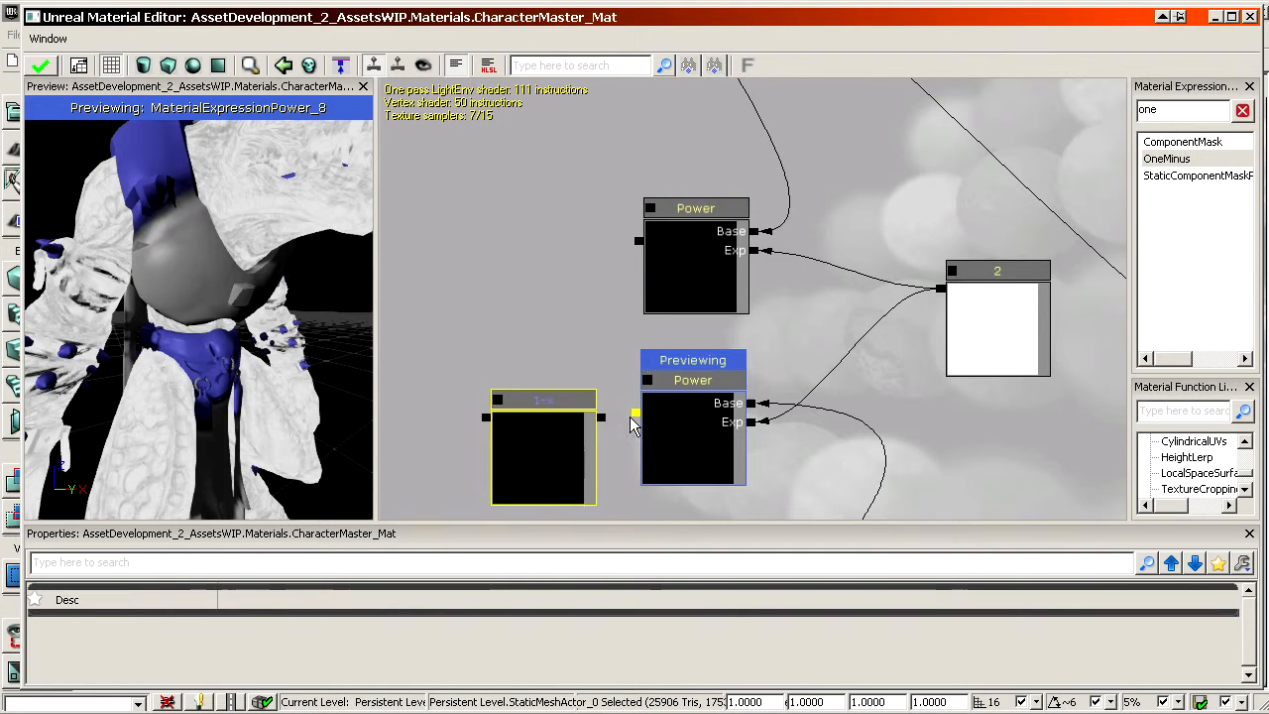
left_click_drag(634, 416, 607, 394)
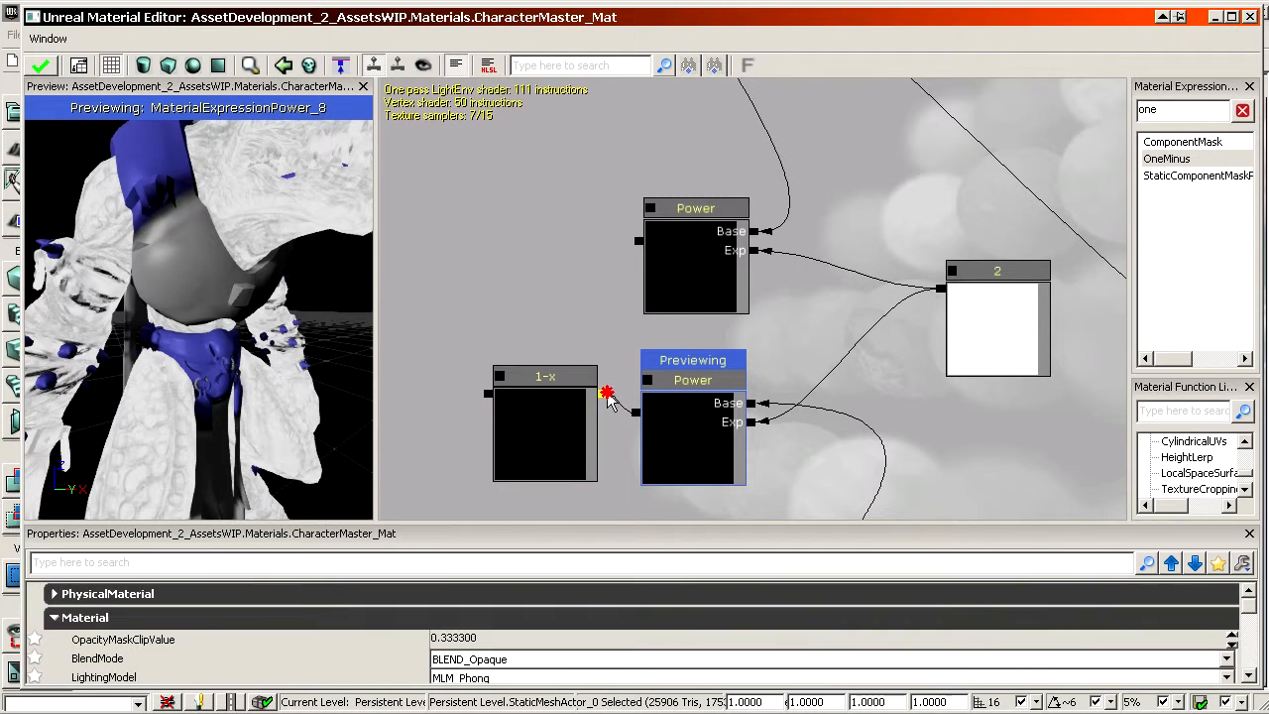
right_click(535, 407)
left_click(590, 552)
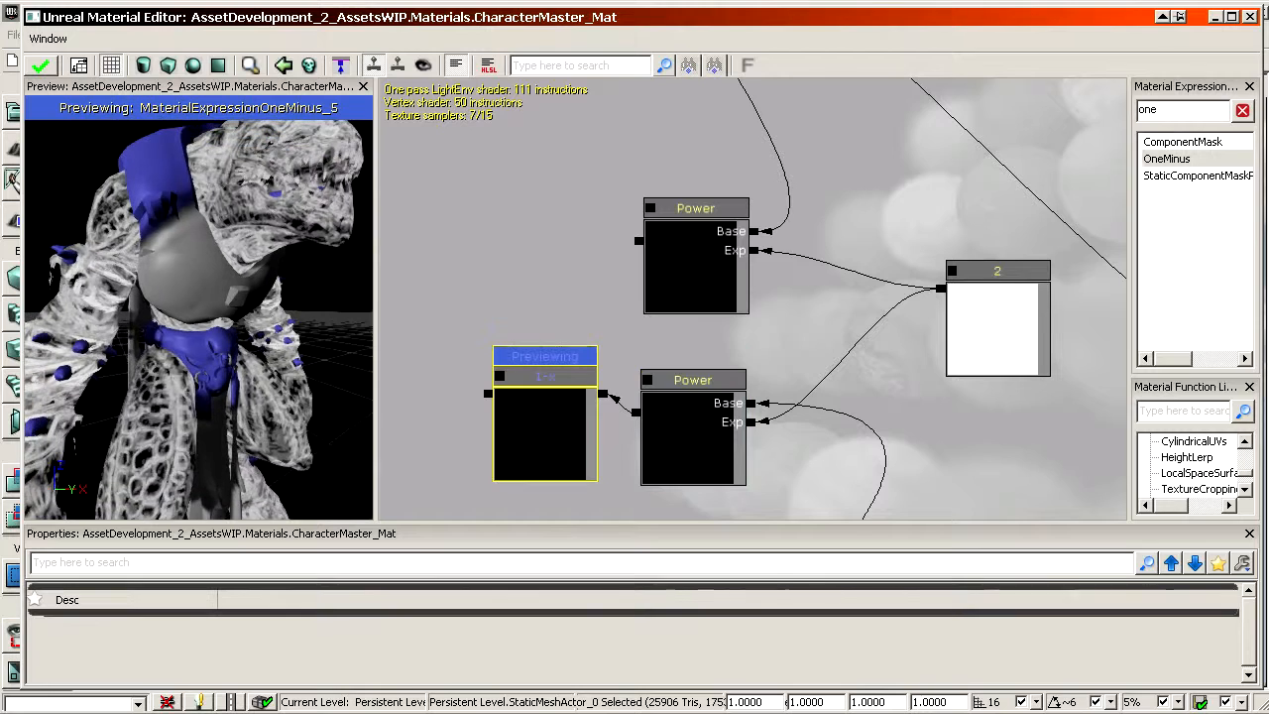
left_click_drag(248, 389, 287, 382)
left_click_drag(628, 288, 733, 264)
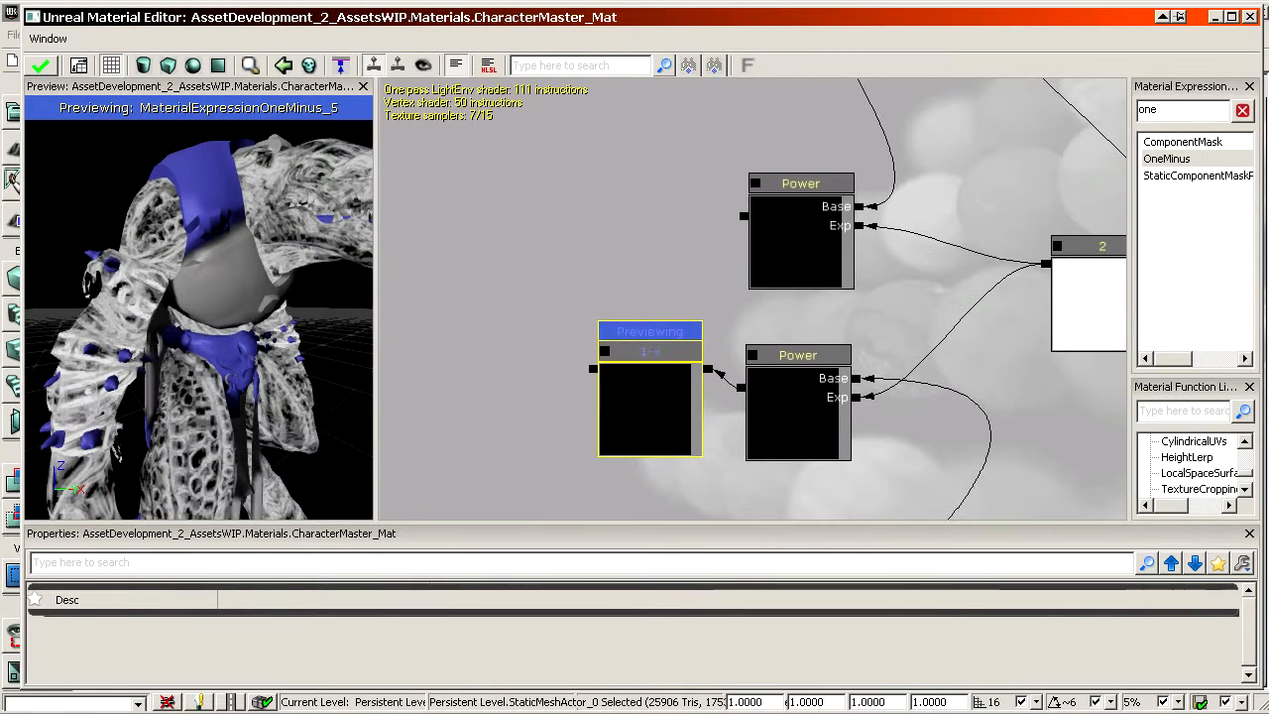
Add a Multiply node combining the upper Power output in A with the OneMinus output in B
left_click_drag(582, 277, 609, 284)
key("m")
left_click(477, 211)
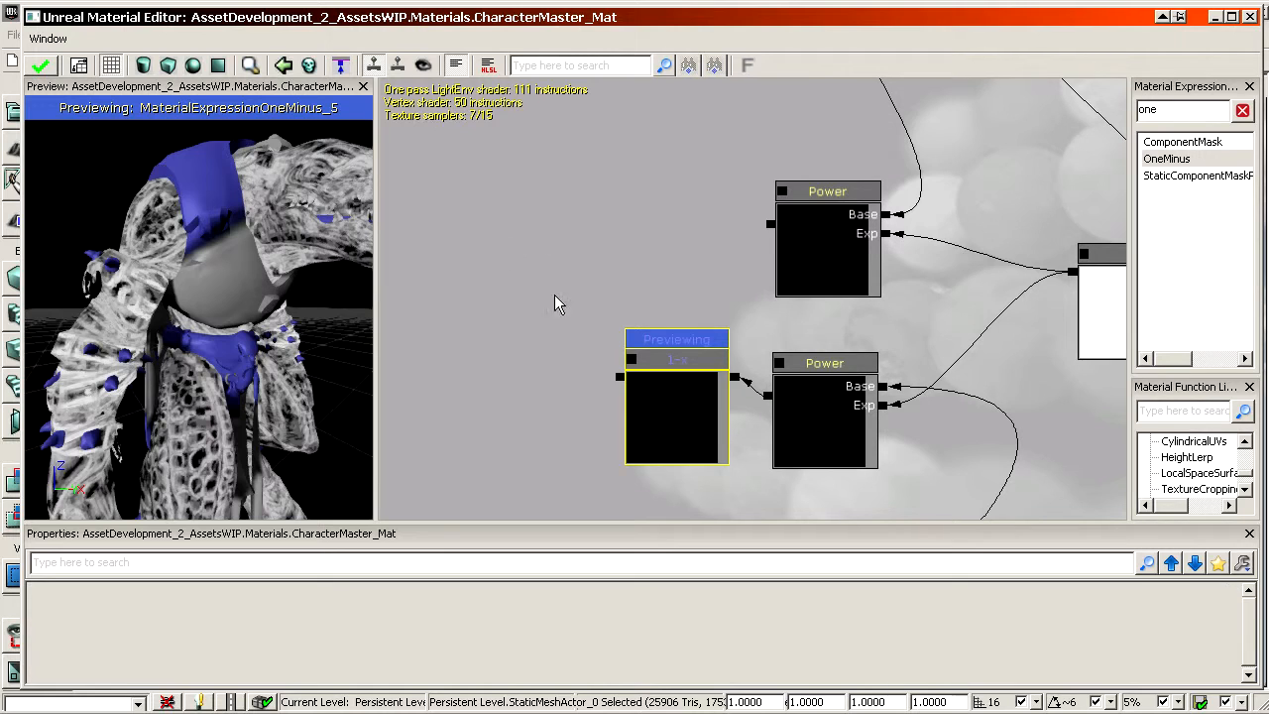
left_click_drag(614, 378, 586, 243)
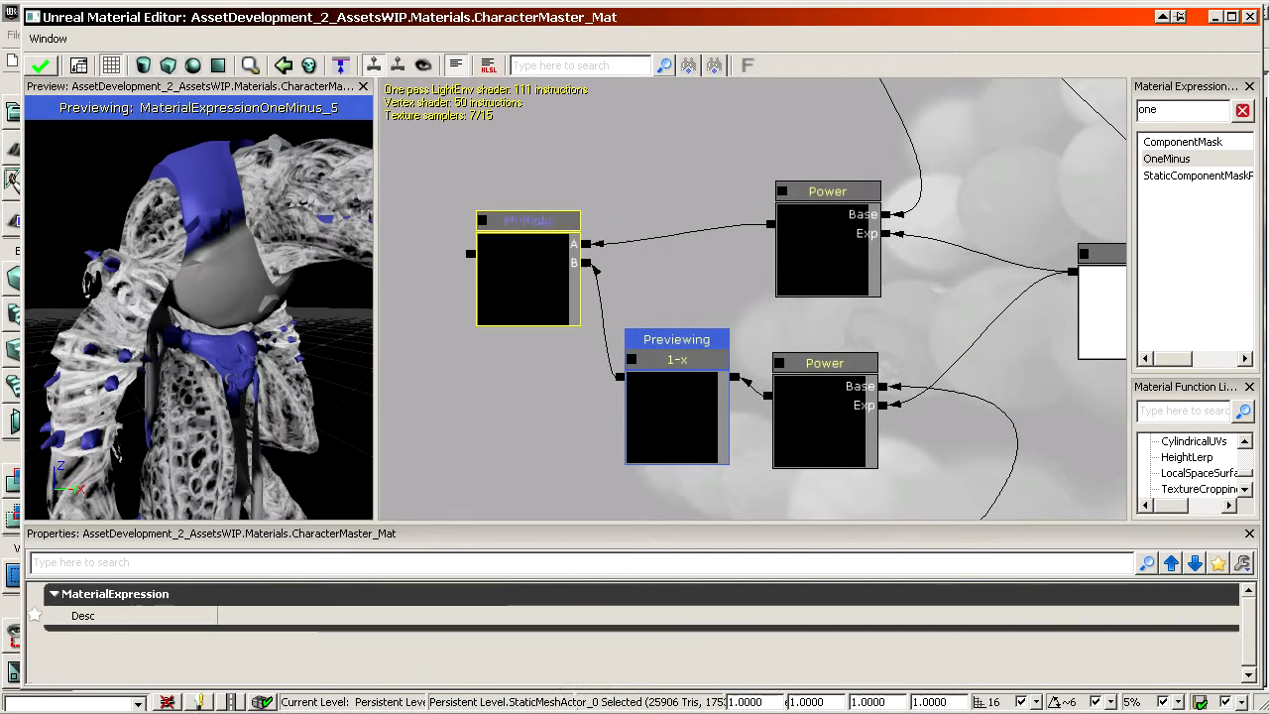
Preview the mask Multiply node on the mesh and examine the combined mask on the character
right_click(525, 236)
left_click(555, 402)
left_click_drag(198, 317, 275, 409)
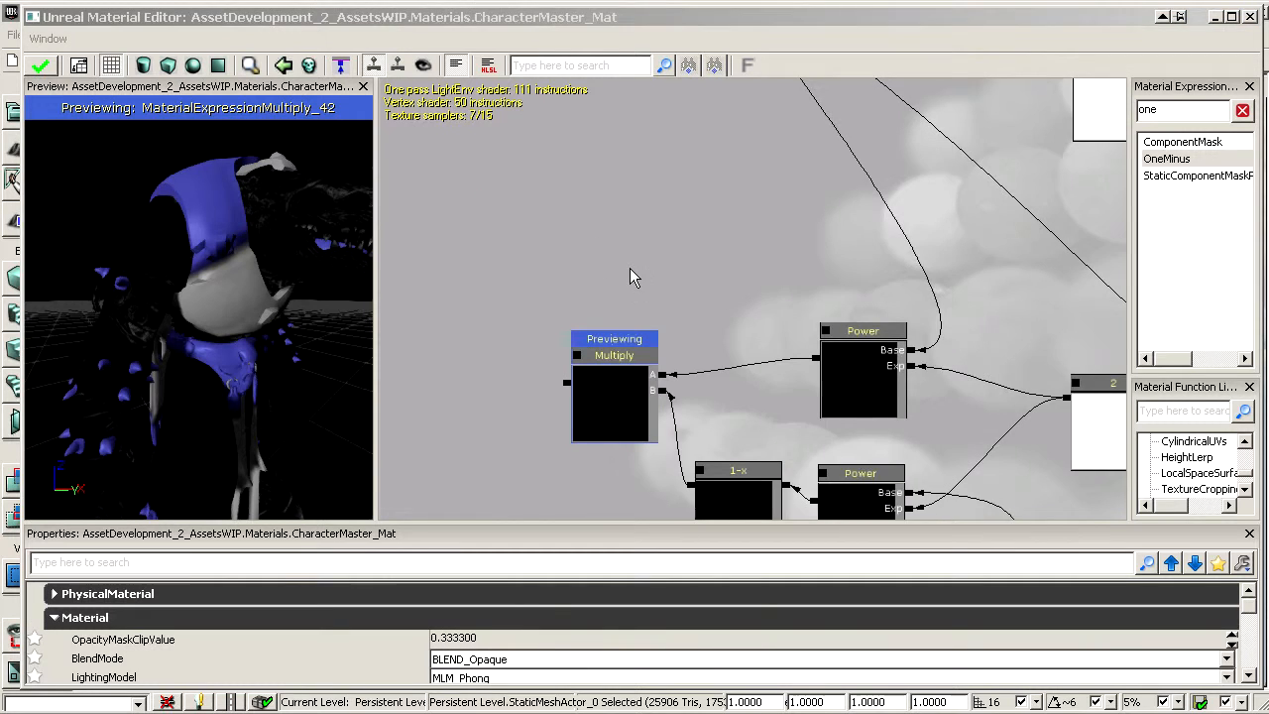
Add a second Multiply node for the fire Lerp's output and the combined mask, and feed it into input A of the height-gradient Lerp
left_click_drag(629, 267, 676, 218)
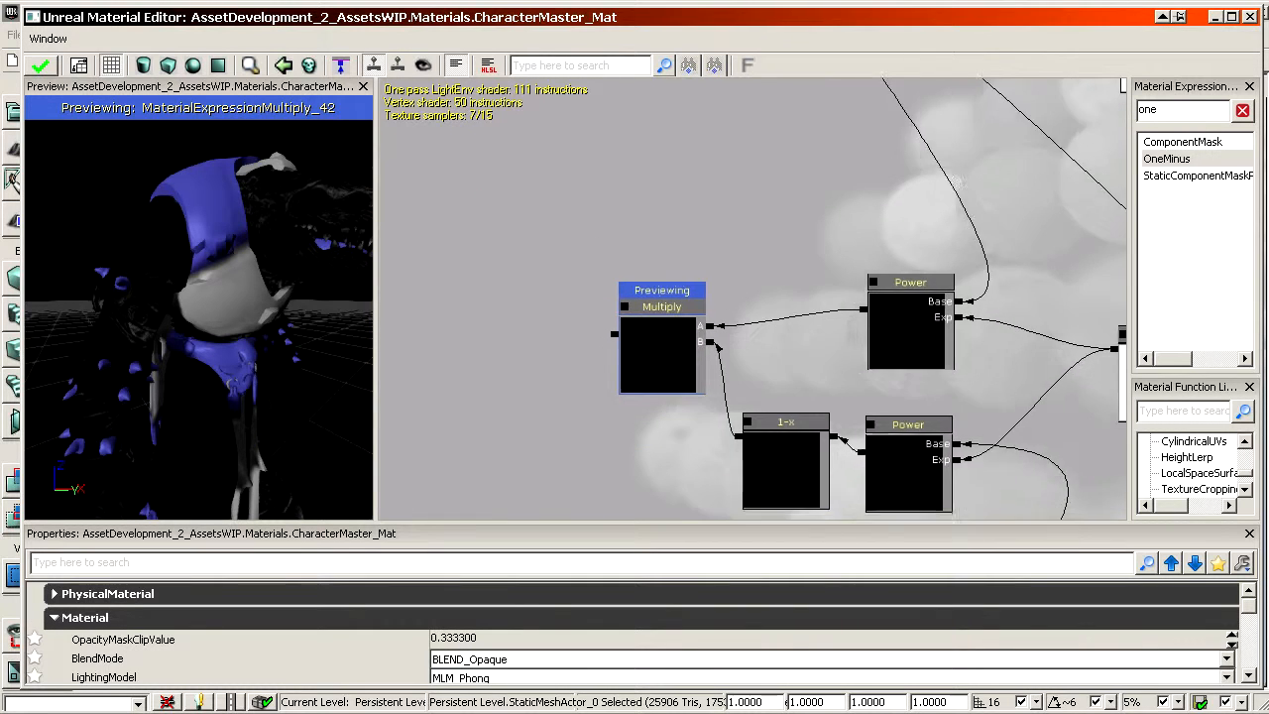
scroll(676, 220, "up", 1)
left_click_drag(639, 307, 727, 285)
left_click(620, 232)
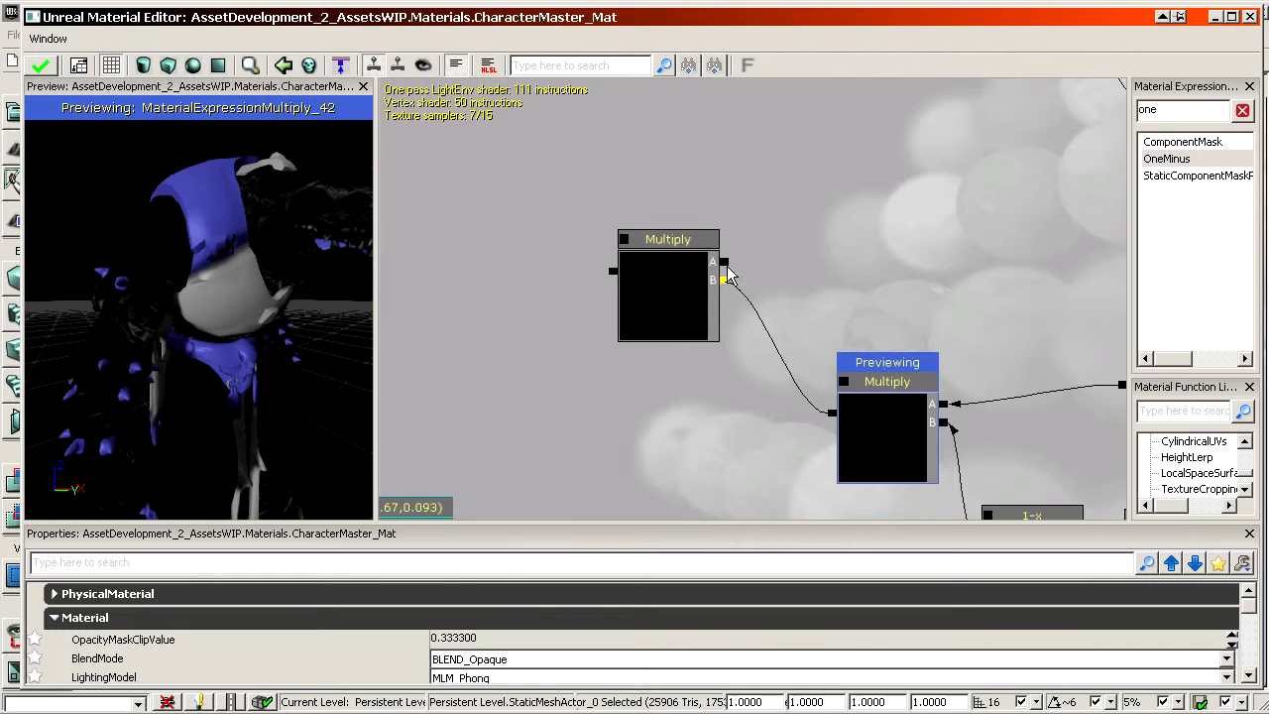
left_click_drag(787, 166, 860, 283)
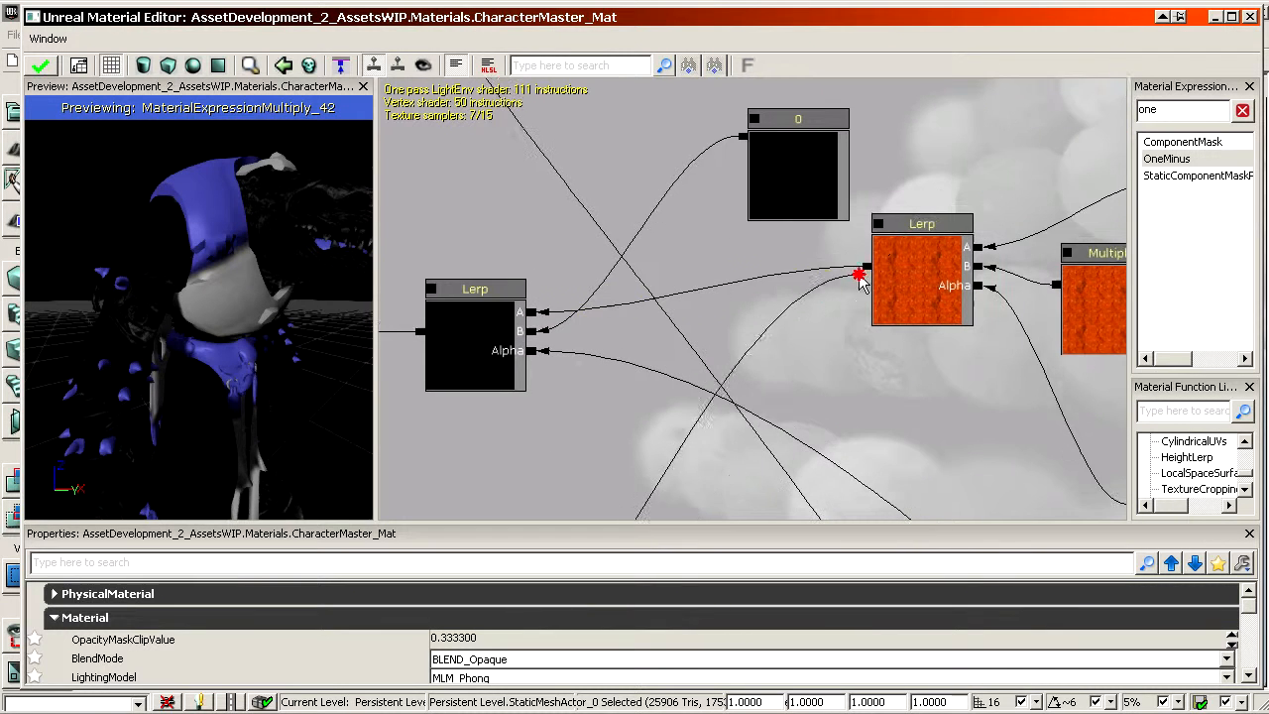
left_click_drag(825, 386, 1136, 145)
left_click_drag(696, 484, 1005, 258, "ctrl")
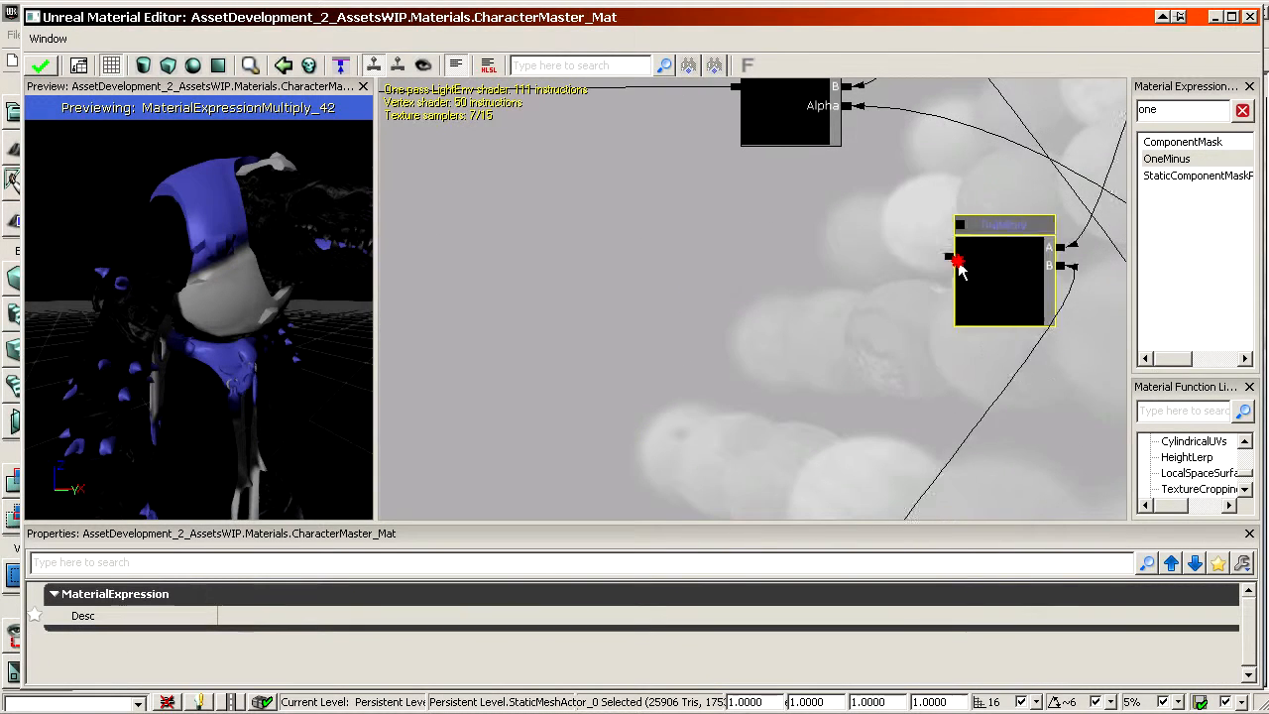
scroll(957, 264, "up", 1)
left_click_drag(902, 288, 825, 475)
left_click_drag(768, 259, 865, 443)
Preview the height-gradient Lerp on the mesh and examine the masked fire on the character
left_click(709, 260)
right_click(710, 260)
left_click(764, 433)
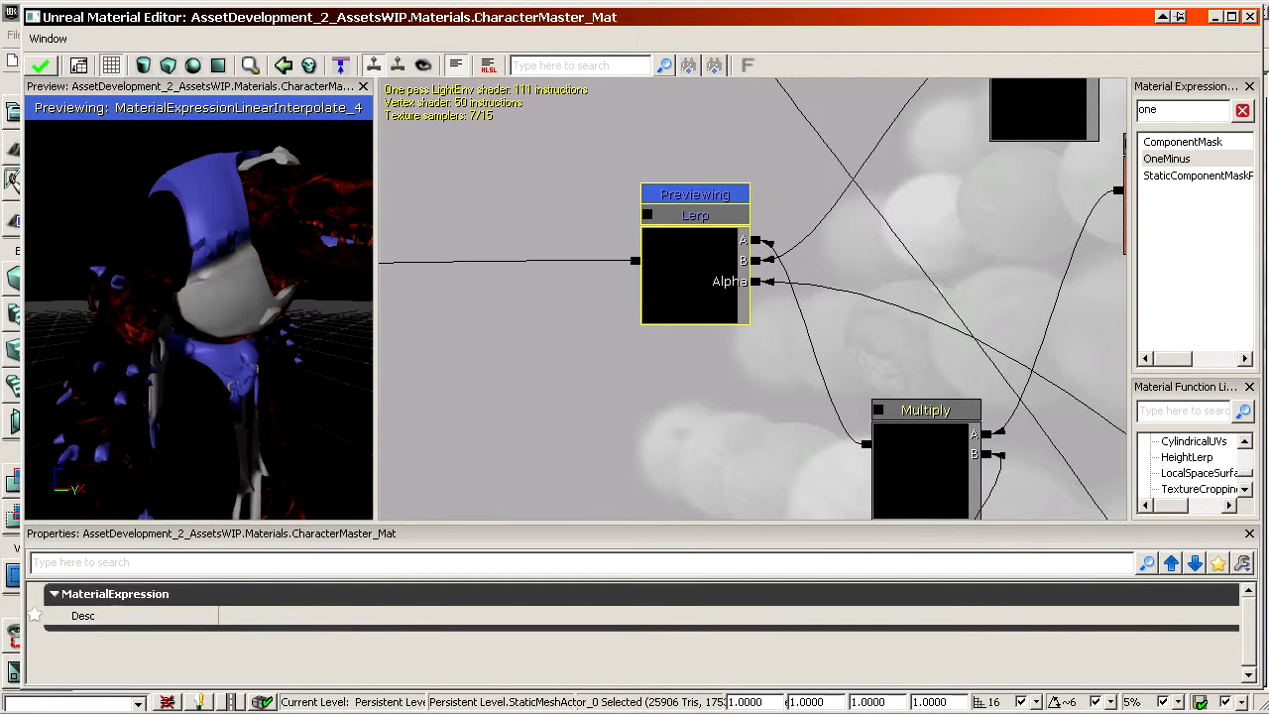
right_click_drag(189, 371, 190, 405)
left_click_drag(189, 405, 218, 409)
Set the alpha of the EmissiveFireColorIntensity parameter to 200
scroll(665, 418, "down", 5)
left_click_drag(665, 417, 404, 390)
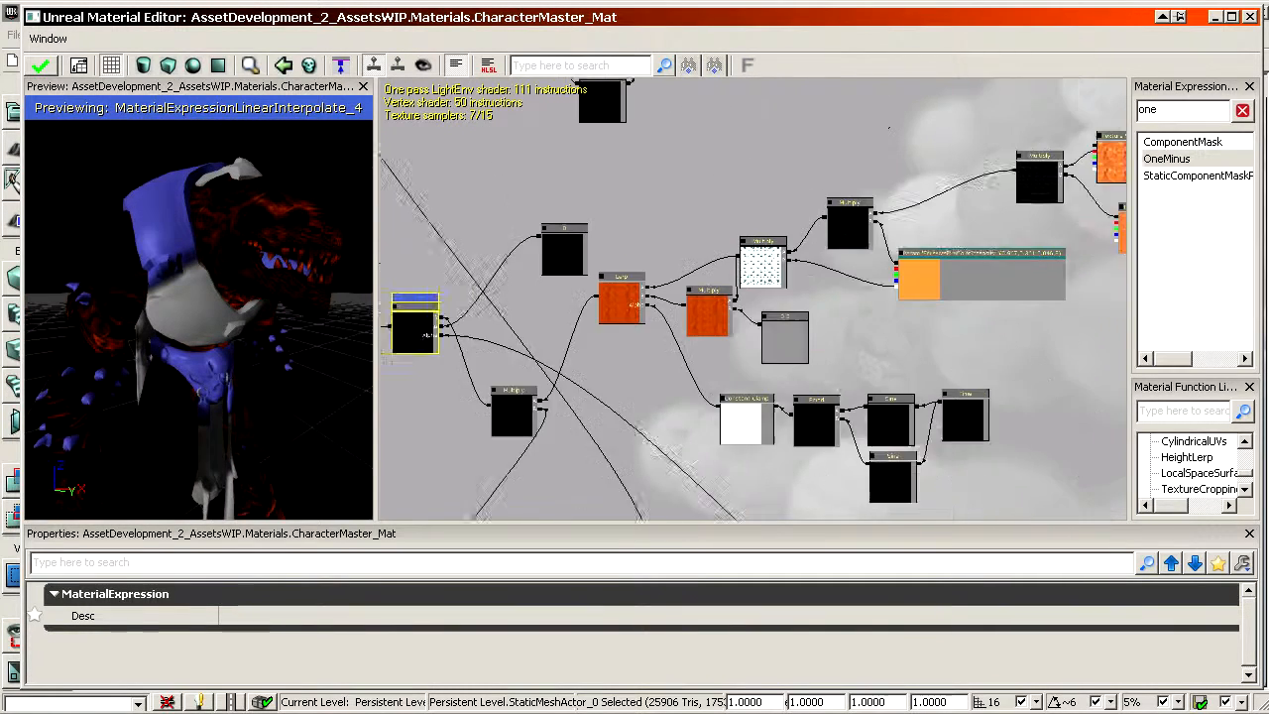
scroll(977, 241, "up", 2)
scroll(977, 241, "up", 3)
left_click_drag(977, 241, 778, 254)
left_click(666, 319)
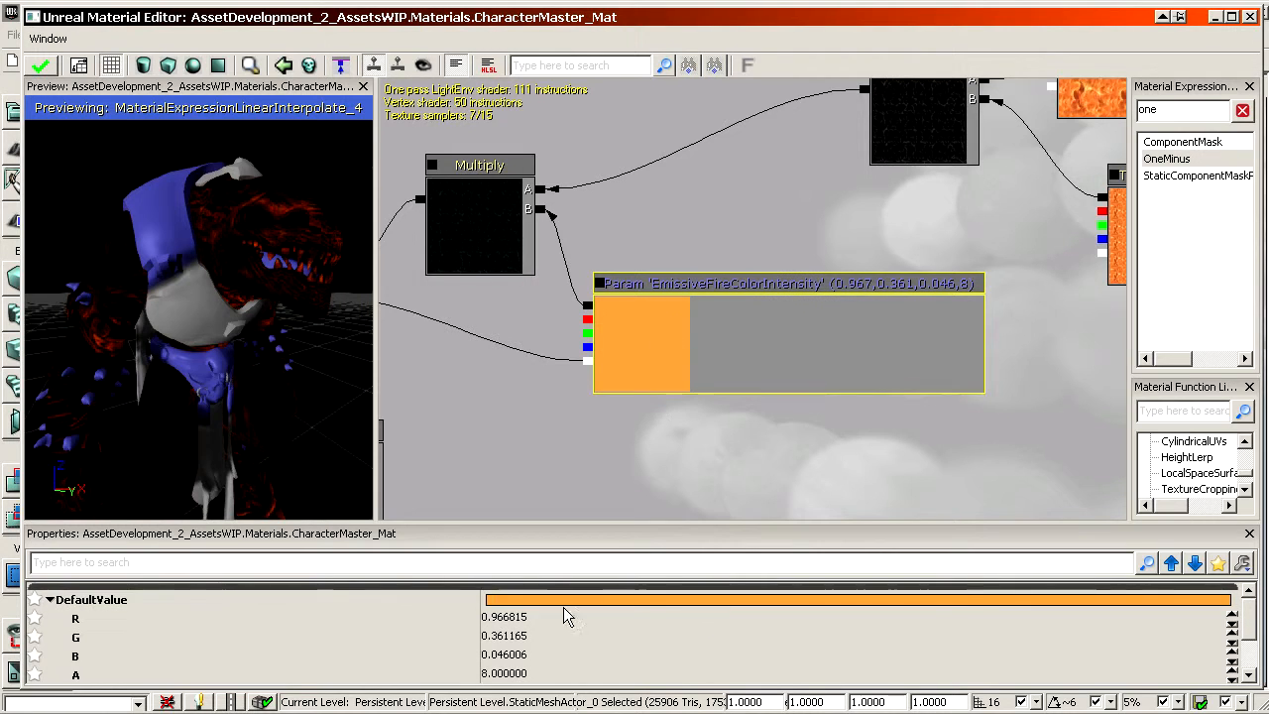
left_click(545, 645)
scroll(545, 645, "down", 1)
left_click(533, 635)
type("200")
key("Return")
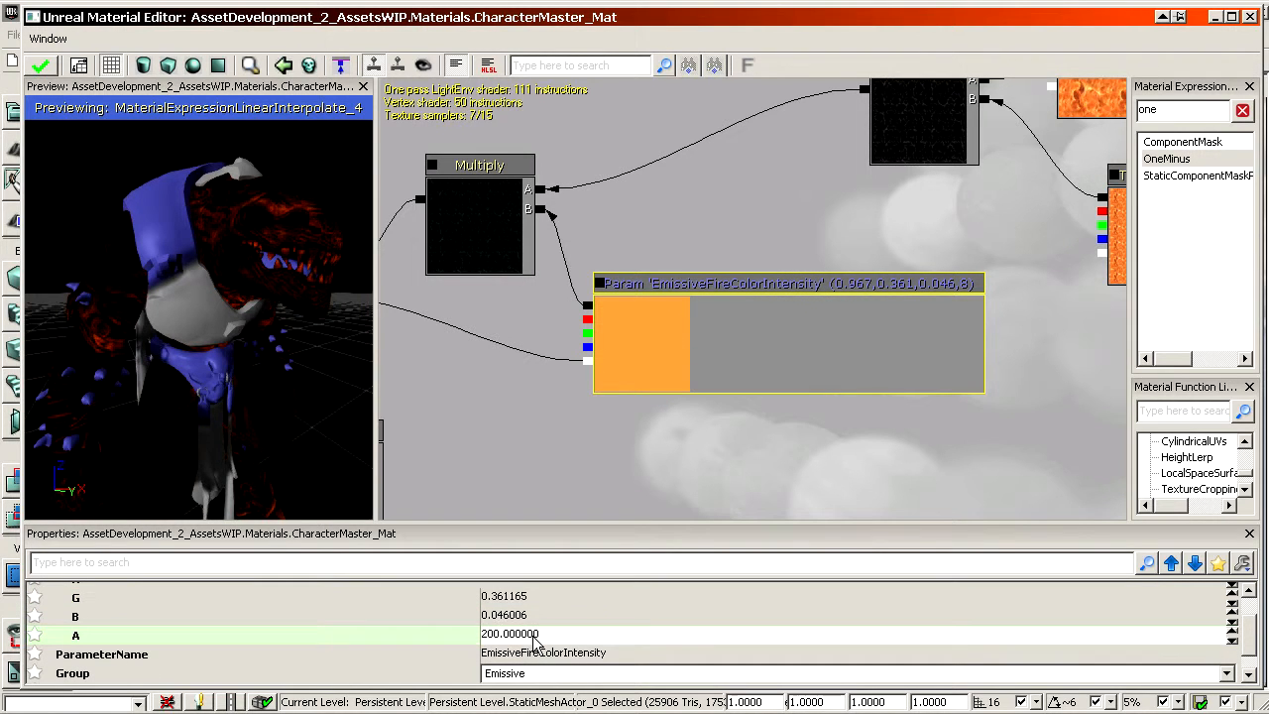
left_click_drag(227, 411, 158, 411)
Set the constant shared by both Power nodes' exponents to 3 and check the fire on the character
scroll(753, 299, "down", 6)
left_click_drag(674, 436, 778, 287)
scroll(753, 300, "up", 1)
left_click_drag(634, 426, 791, 273)
scroll(754, 300, "up", 5)
left_click_drag(719, 426, 730, 403)
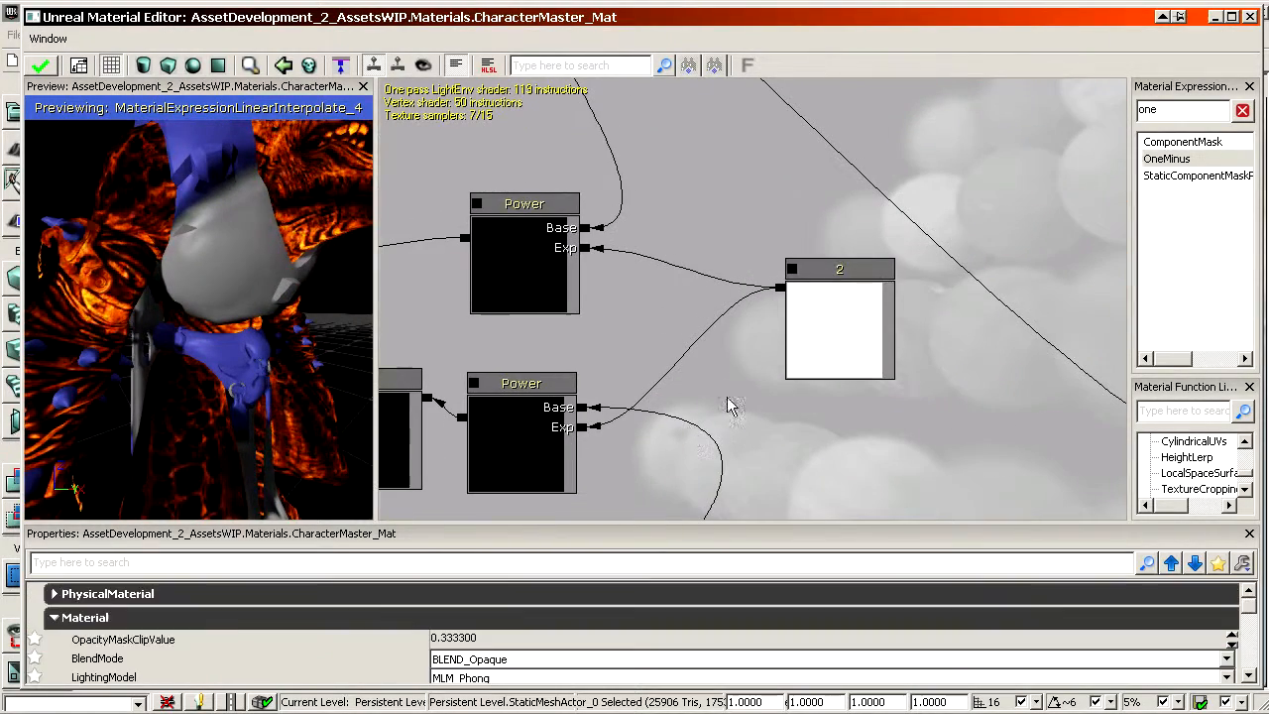
left_click(865, 317)
left_click(311, 607)
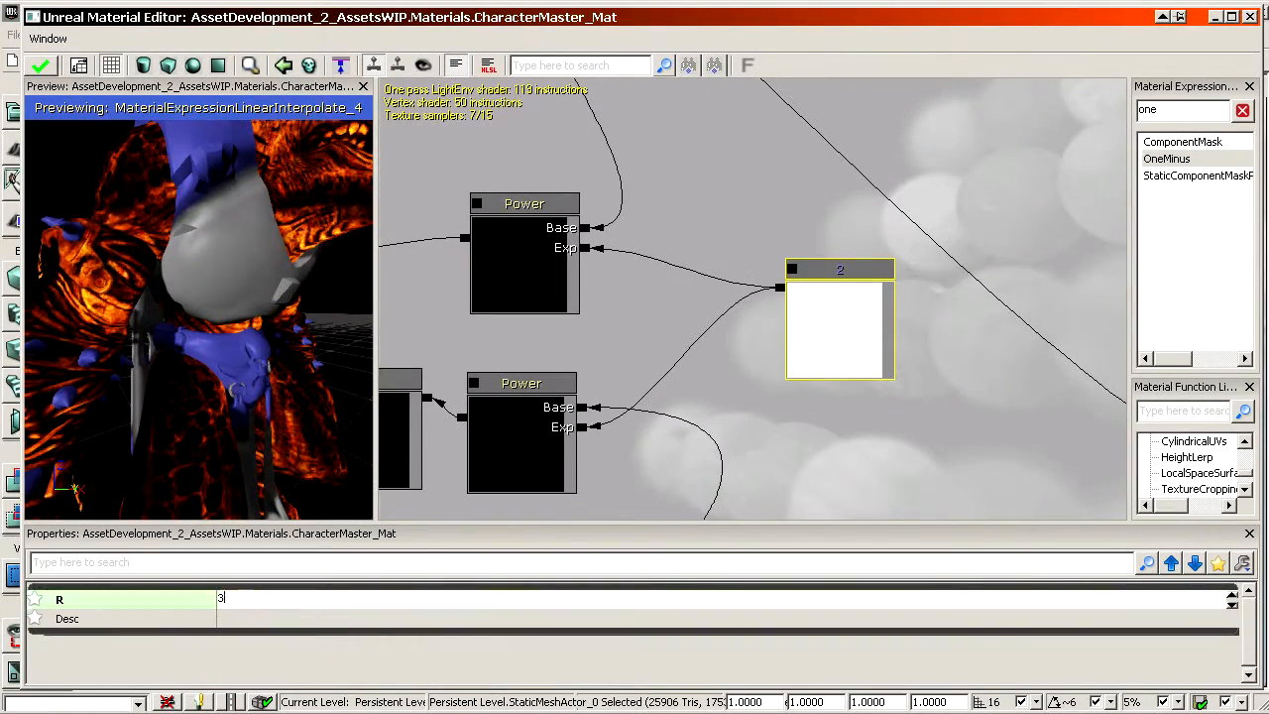
double_click(322, 597)
type("3")
key("Return")
left_click_drag(257, 348, 243, 358)
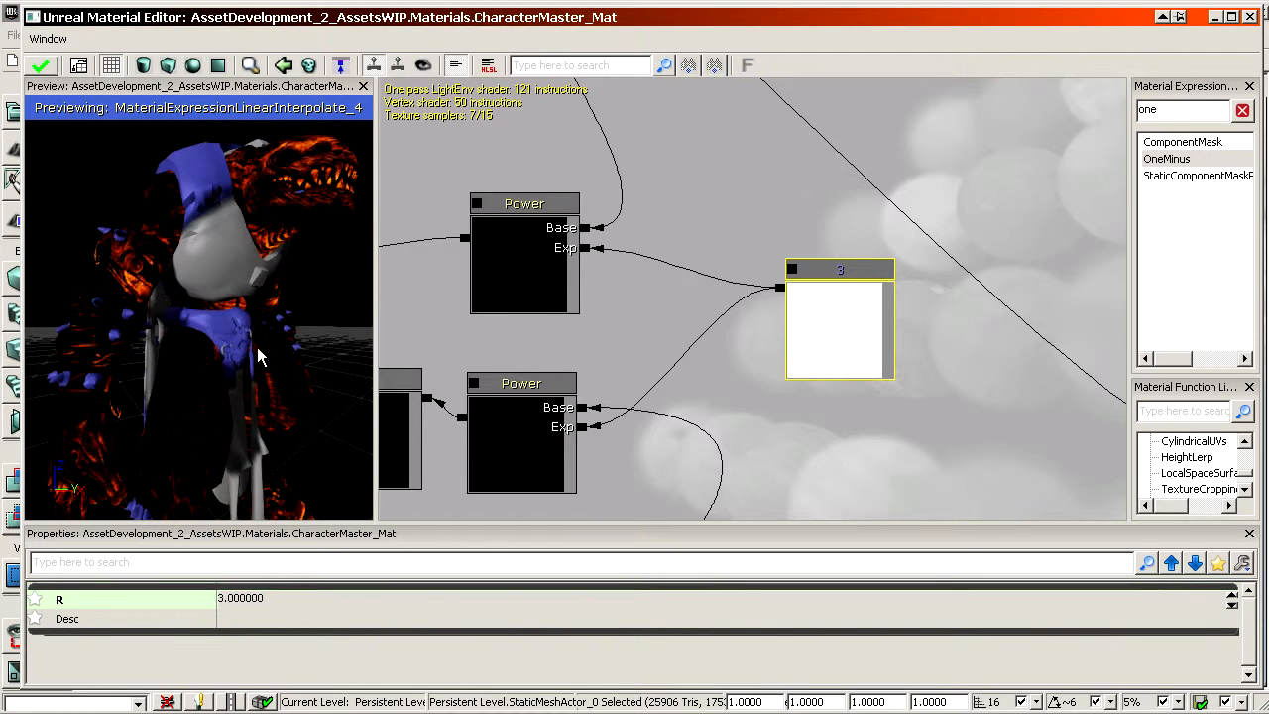
Try 1.5 and 1.25 for the shared Power exponent constant, and settle on 1
double_click(282, 599)
type("1.5")
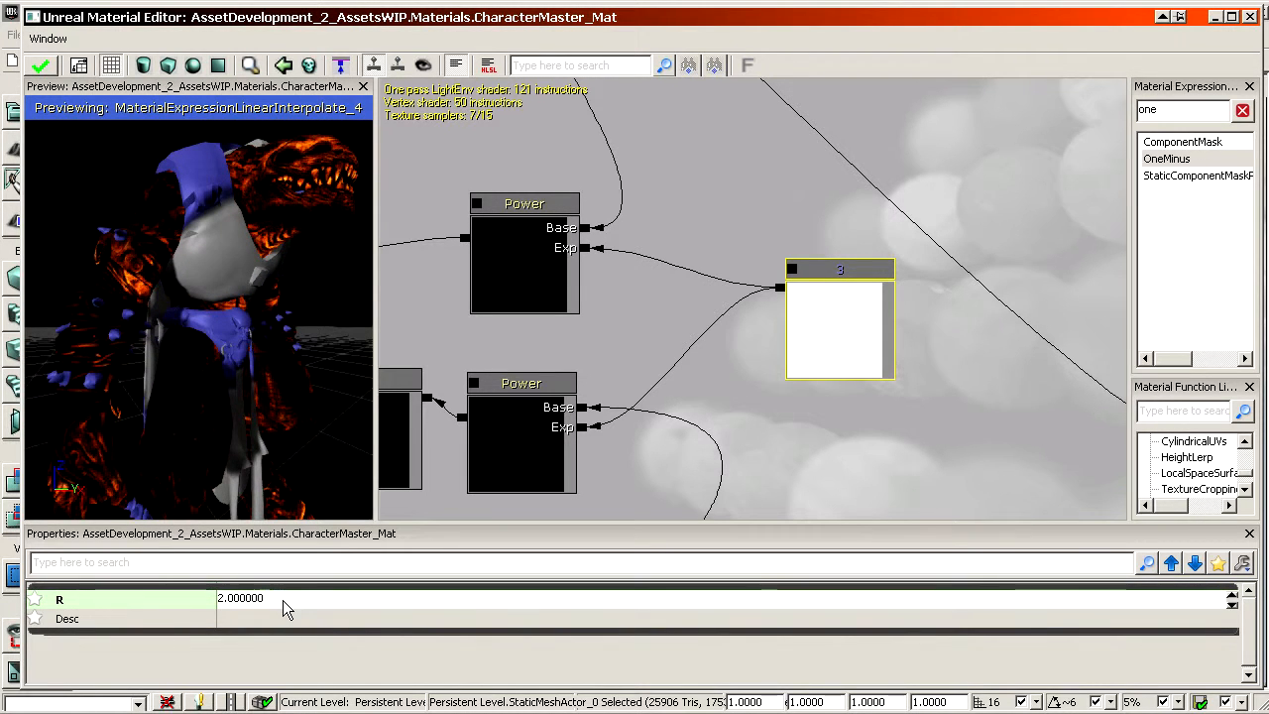
key("Return")
double_click(280, 598)
type("1.25")
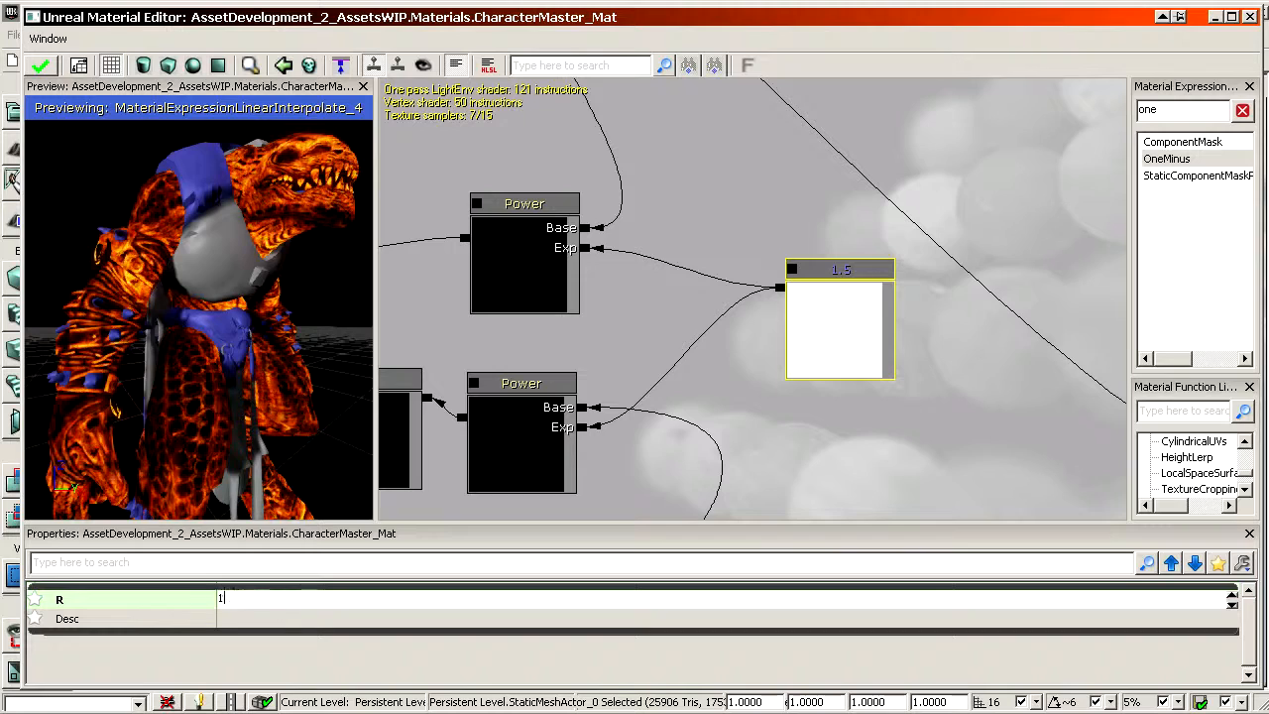
key("Return")
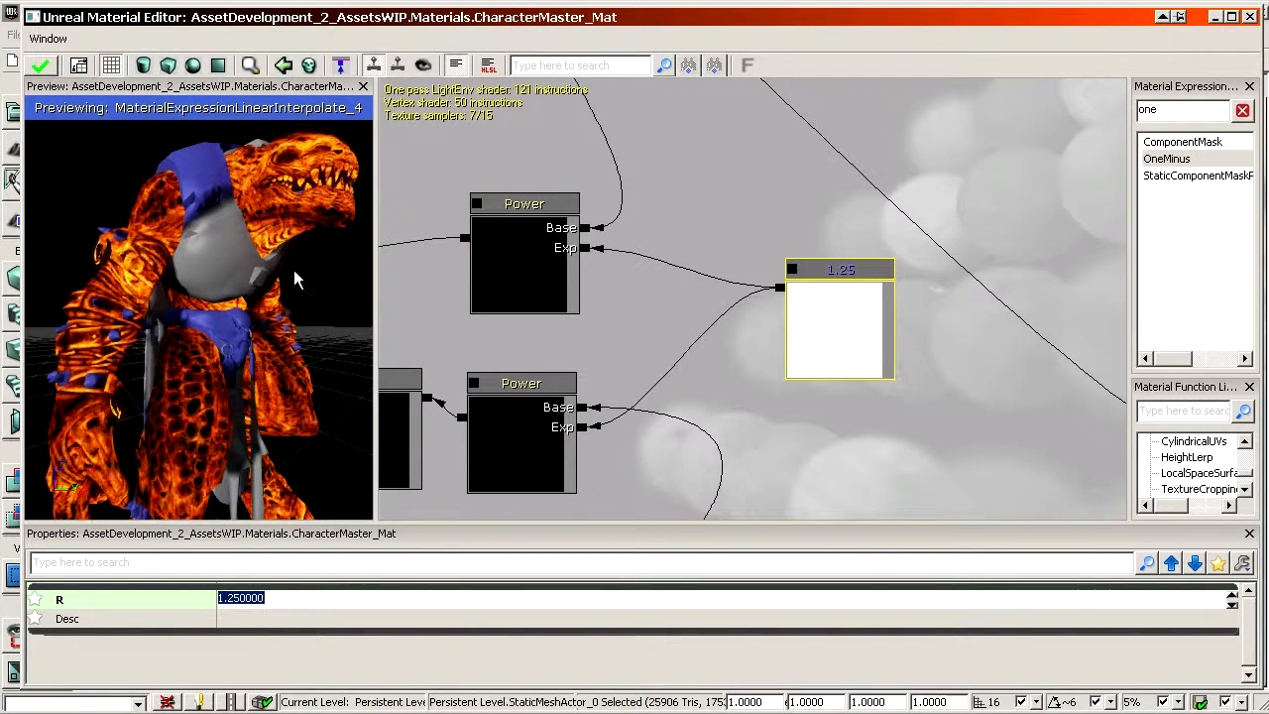
key("Return")
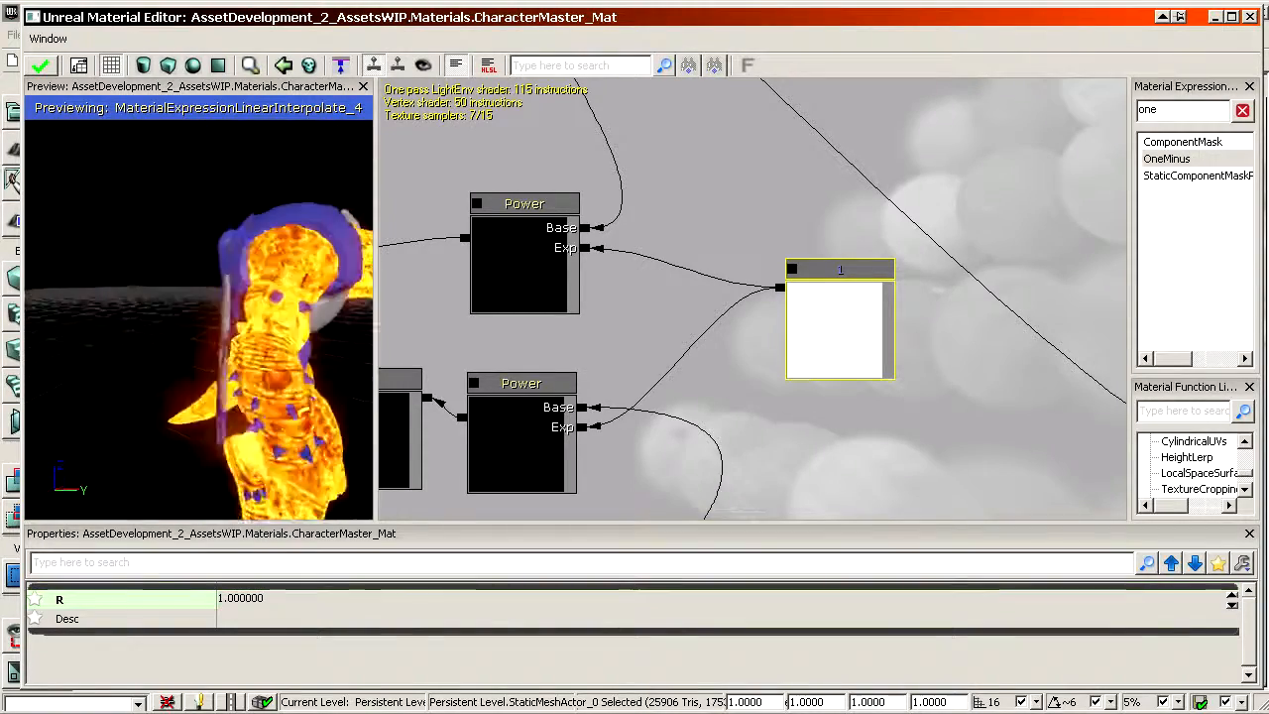
Examine the height-gradient chain, from its Texture Sample through Divide and Mask, and its position relative to the Power nodes
scroll(743, 467, "down", 4)
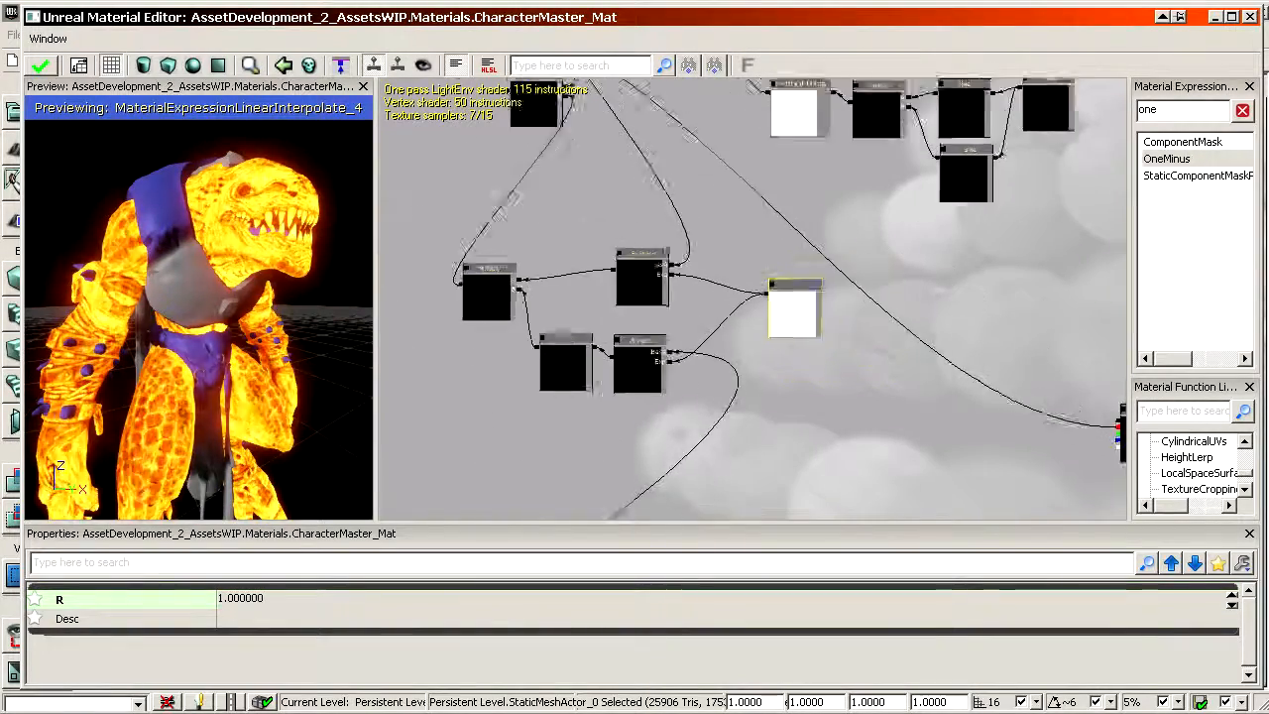
scroll(759, 320, "up", 3)
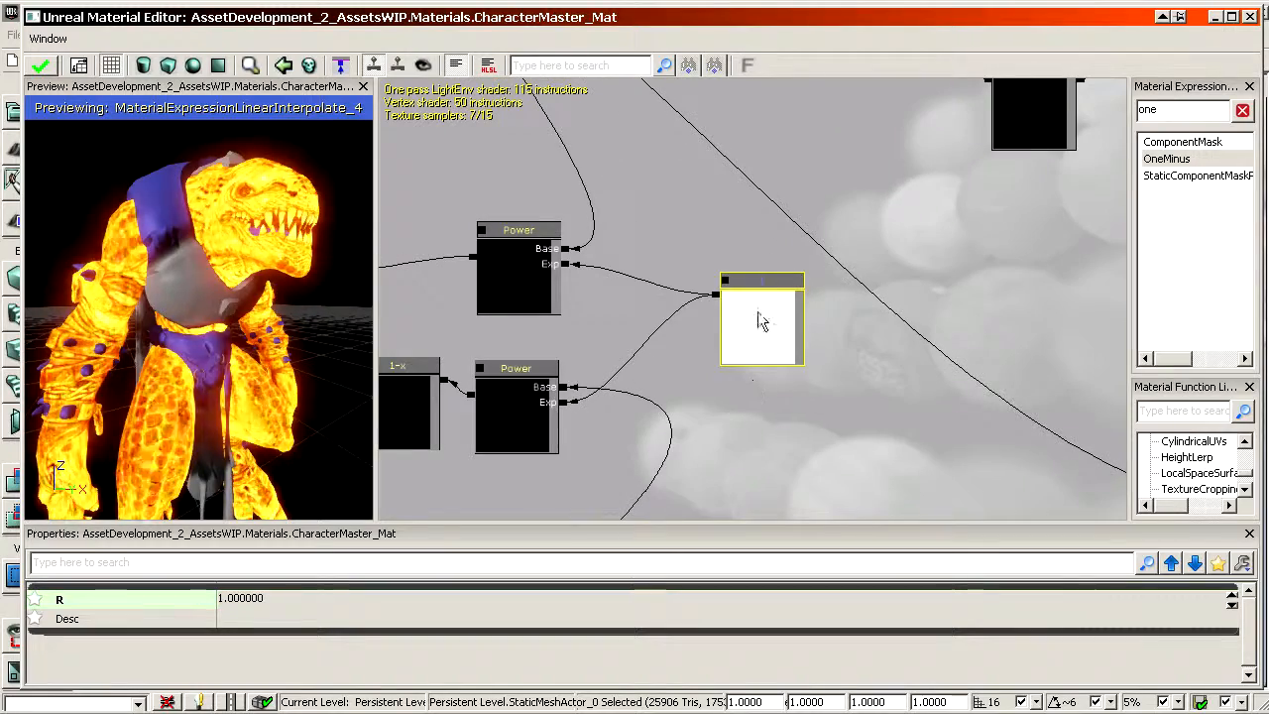
left_click_drag(778, 322, 758, 318)
scroll(750, 317, "down", 5)
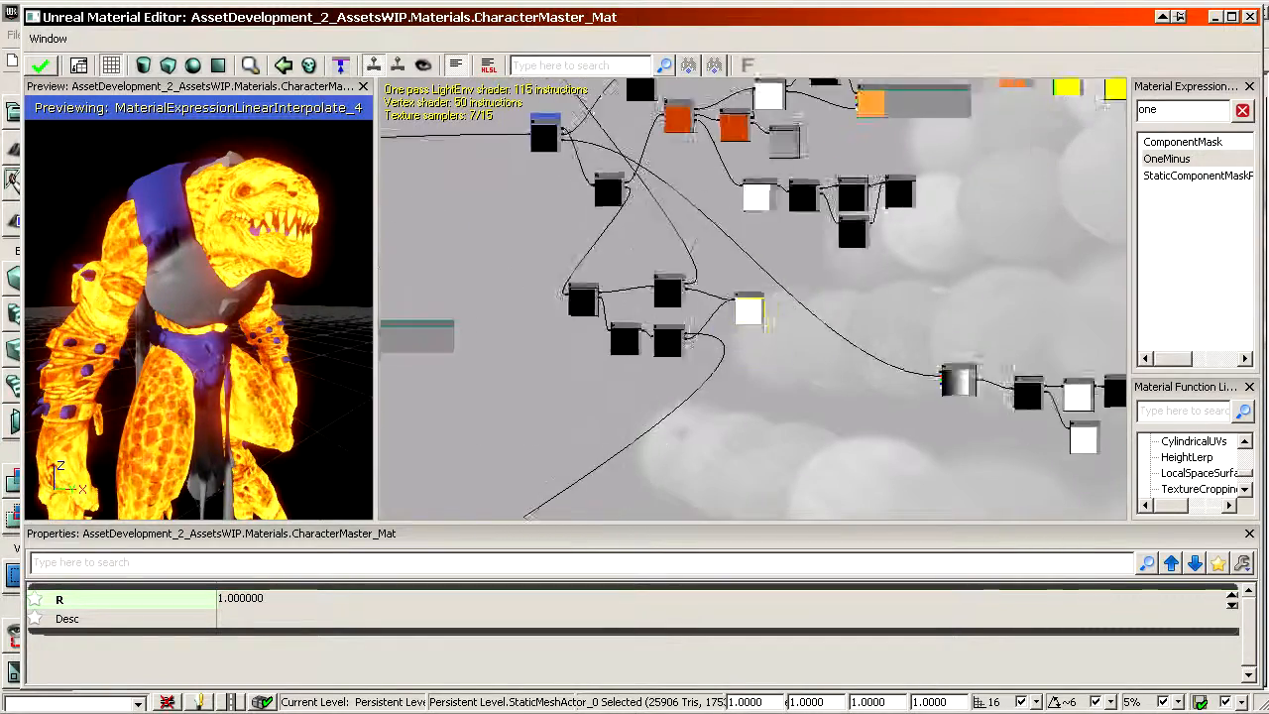
scroll(934, 313, "up", 7)
left_click_drag(1080, 385, 773, 314)
scroll(716, 380, "down", 6)
left_click_drag(715, 381, 872, 302)
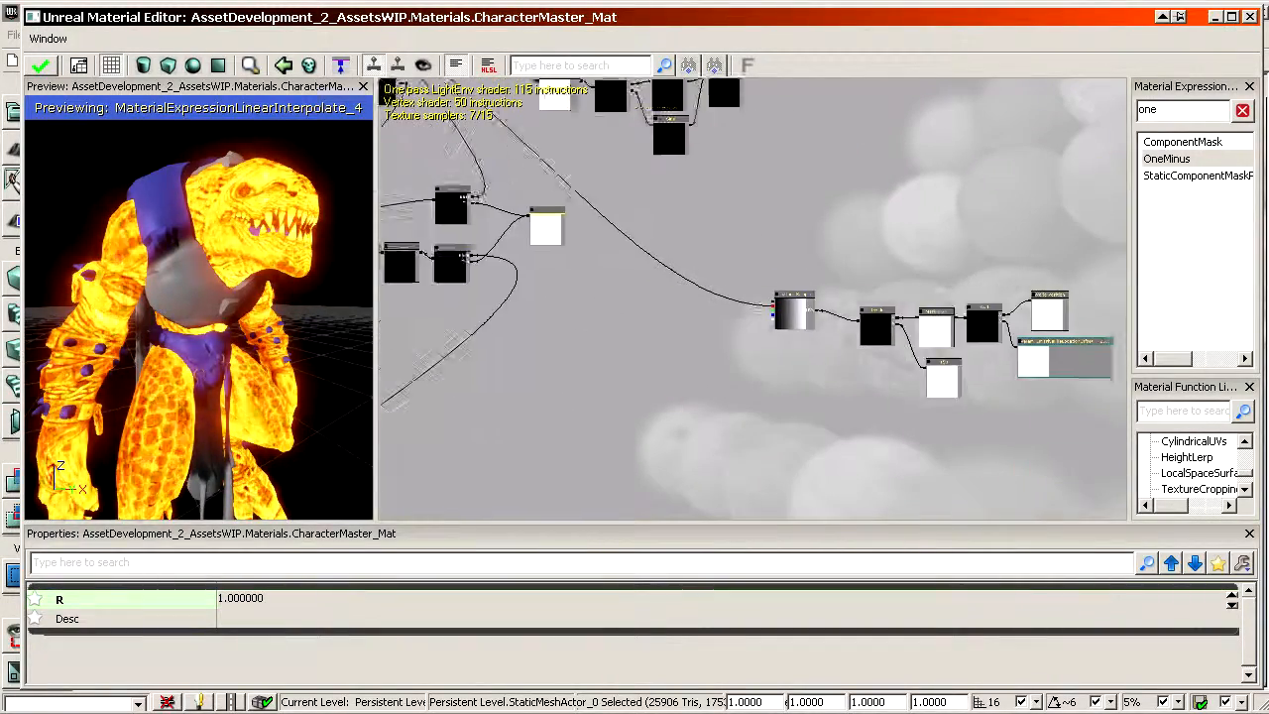
scroll(744, 285, "up", 1)
left_click_drag(833, 382, 658, 388)
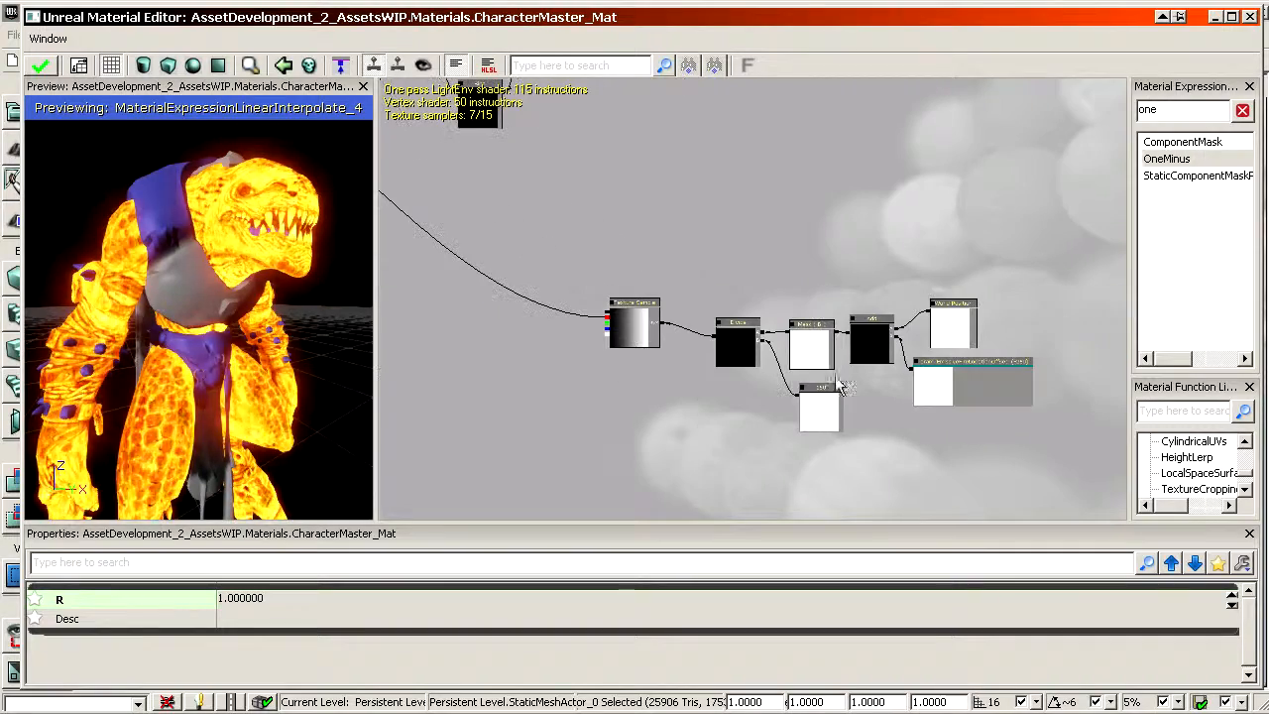
left_click(728, 346)
left_click_drag(734, 348, 1020, 369, "ctrl")
scroll(654, 347, "up", 4)
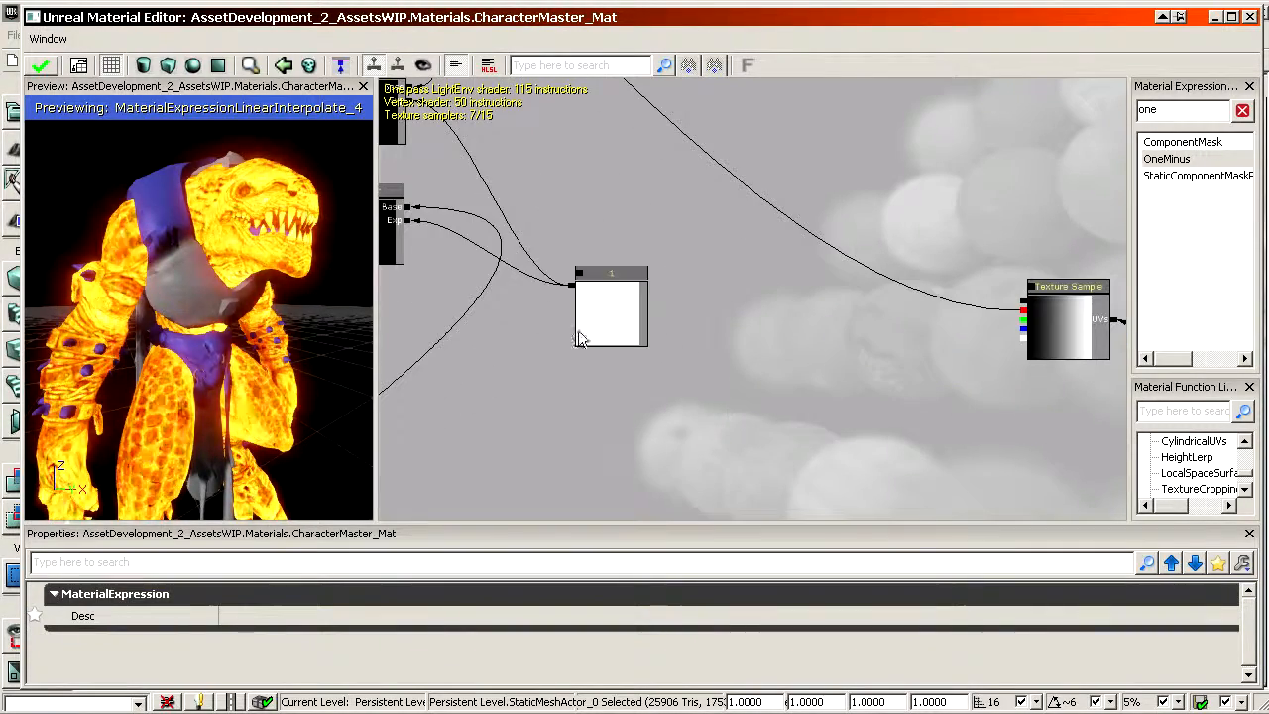
Move the exponent constant node up beside the two Power nodes and view the whole character in the preview
left_click(617, 325)
left_click_drag(618, 325, 631, 209, "ctrl")
scroll(639, 268, "up", 1)
left_click_drag(640, 277, 753, 359)
scroll(753, 300, "up", 1)
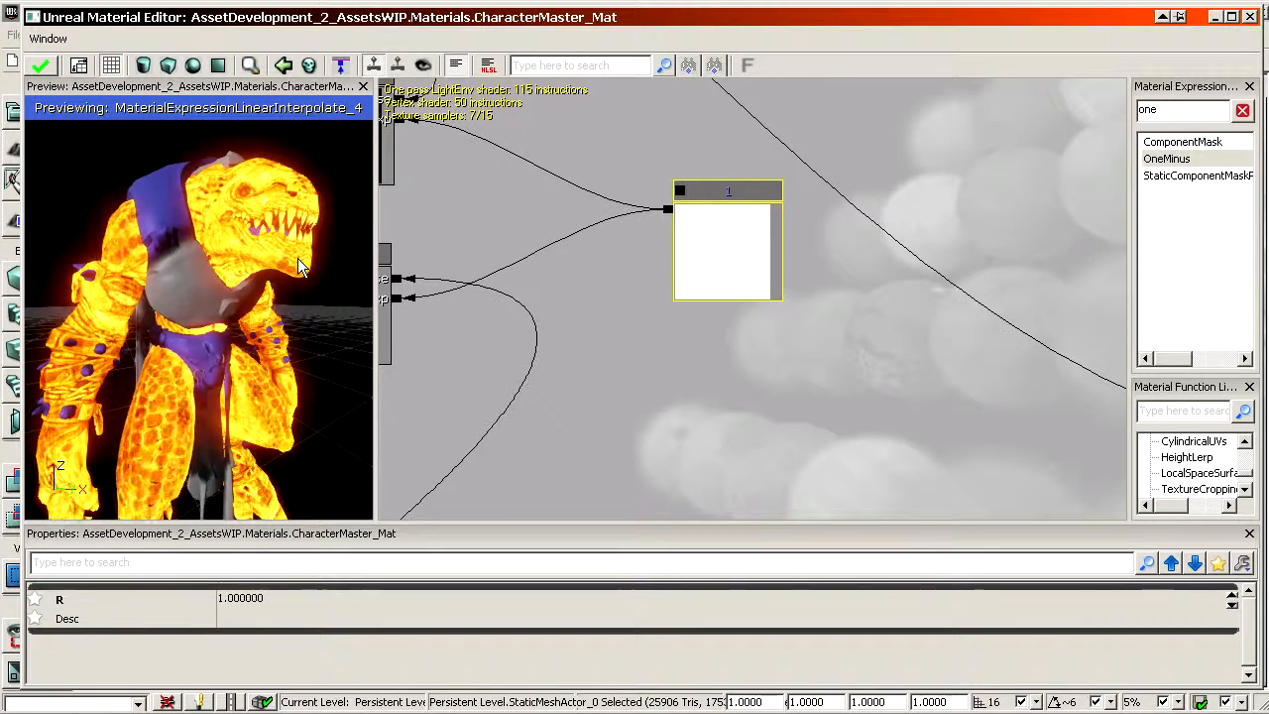
right_click_drag(253, 203, 192, 377)
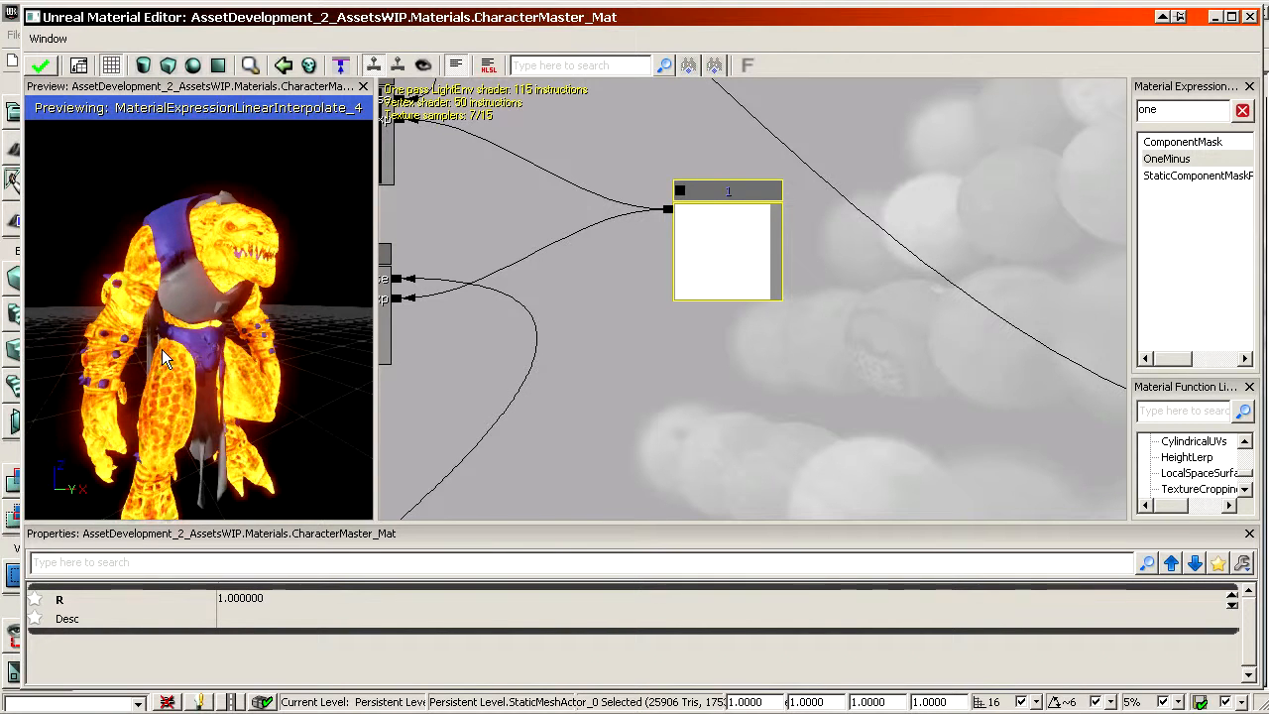
Add a Multiply node below the exponent constant and feed the constant into its A input
left_click_drag(709, 364, 1030, 439)
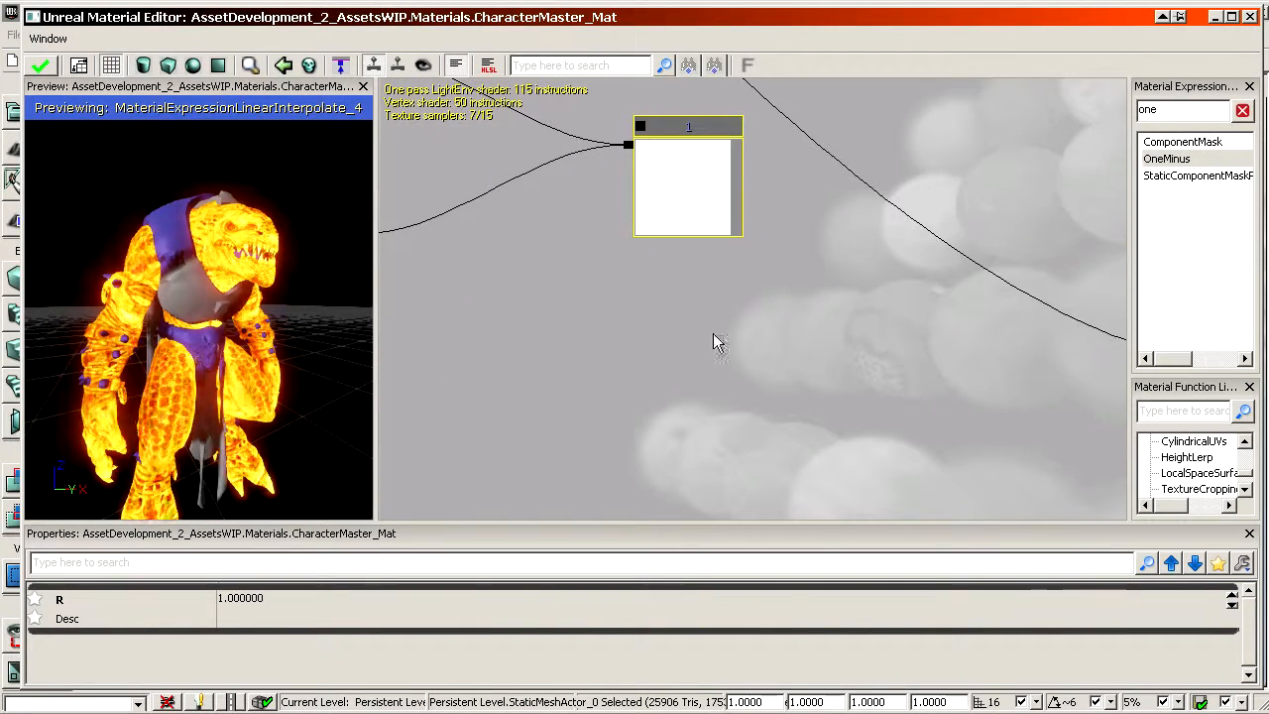
left_click(482, 213)
left_click_drag(627, 146, 533, 220)
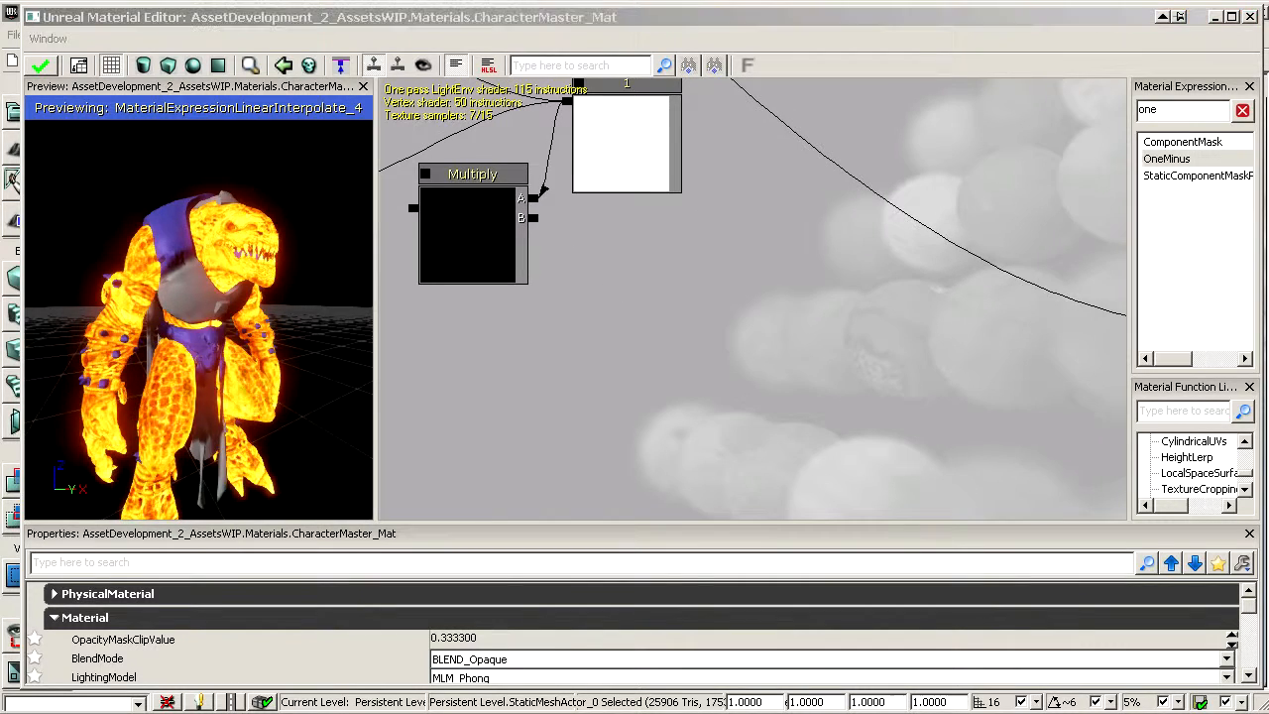
Add a ConstantClamp node below the gradient Texture Sample and feed the Divide output into it
scroll(611, 307, "down", 6)
left_click_drag(611, 307, 203, 247)
scroll(610, 307, "up", 6)
left_click_drag(717, 264, 690, 267)
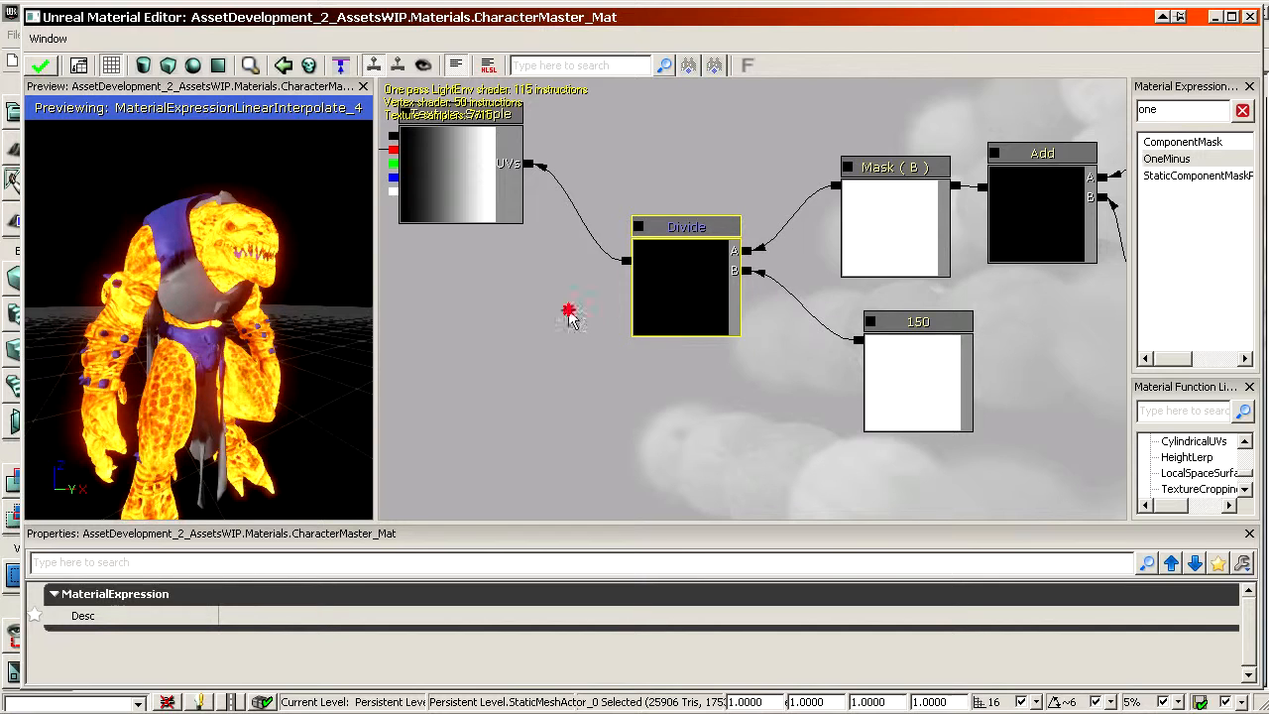
left_click_drag(566, 311, 733, 317)
left_click(1179, 112)
type("one")
double_click(1180, 112)
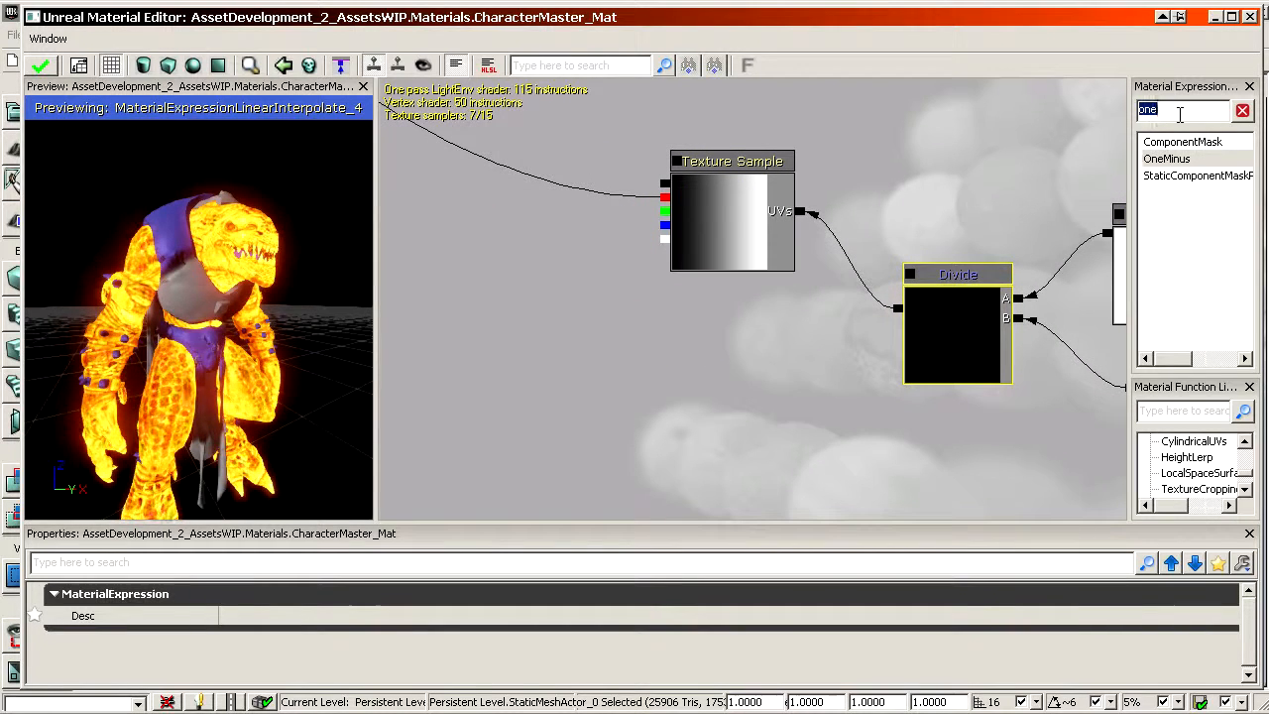
type("const")
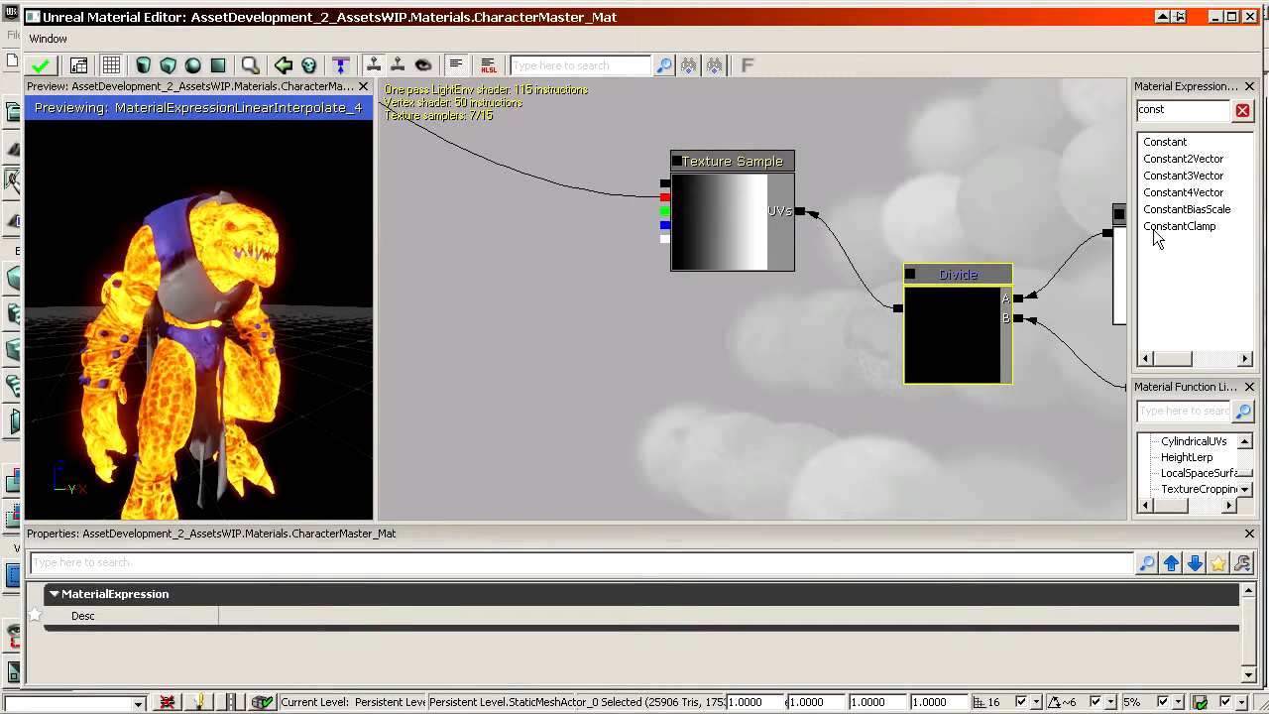
left_click_drag(1178, 227, 1061, 266)
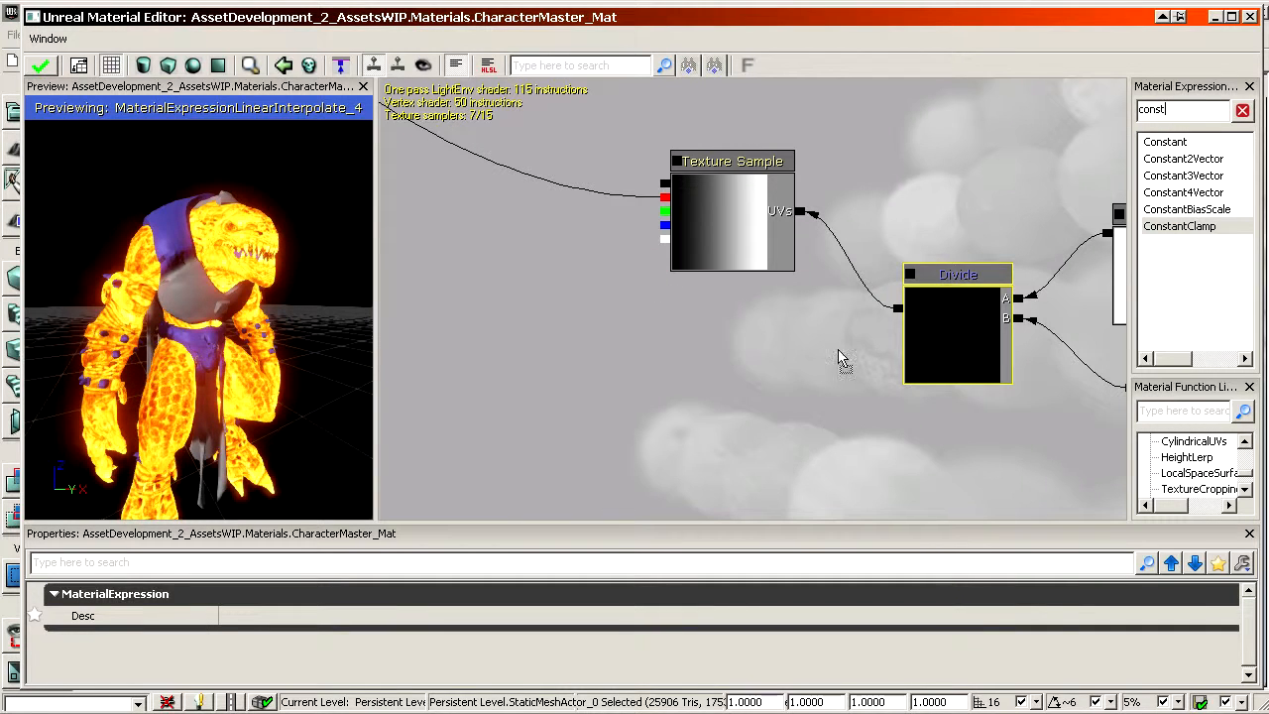
left_click_drag(837, 357, 529, 303)
left_click_drag(898, 308, 828, 319)
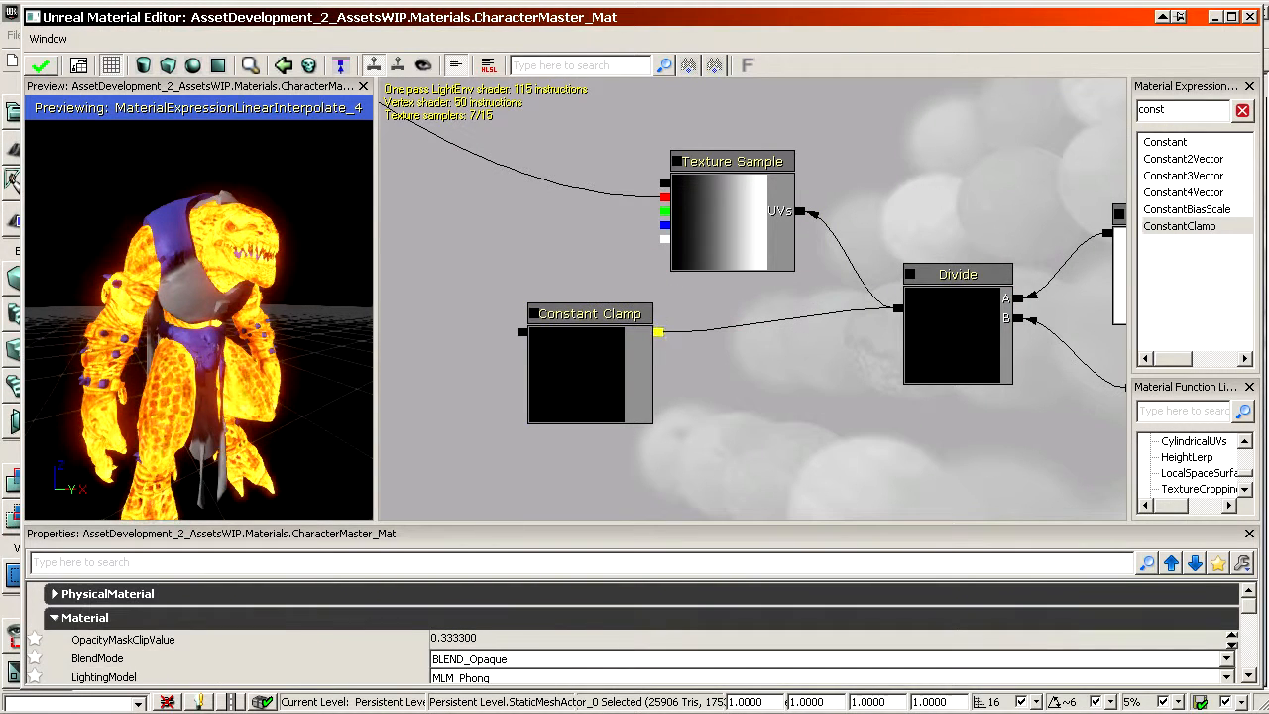
left_click(604, 362)
Connect the Constant Clamp output to the new Multiply's B input, and the Multiply output to both Power nodes' Exp inputs
left_click_drag(656, 321, 993, 437)
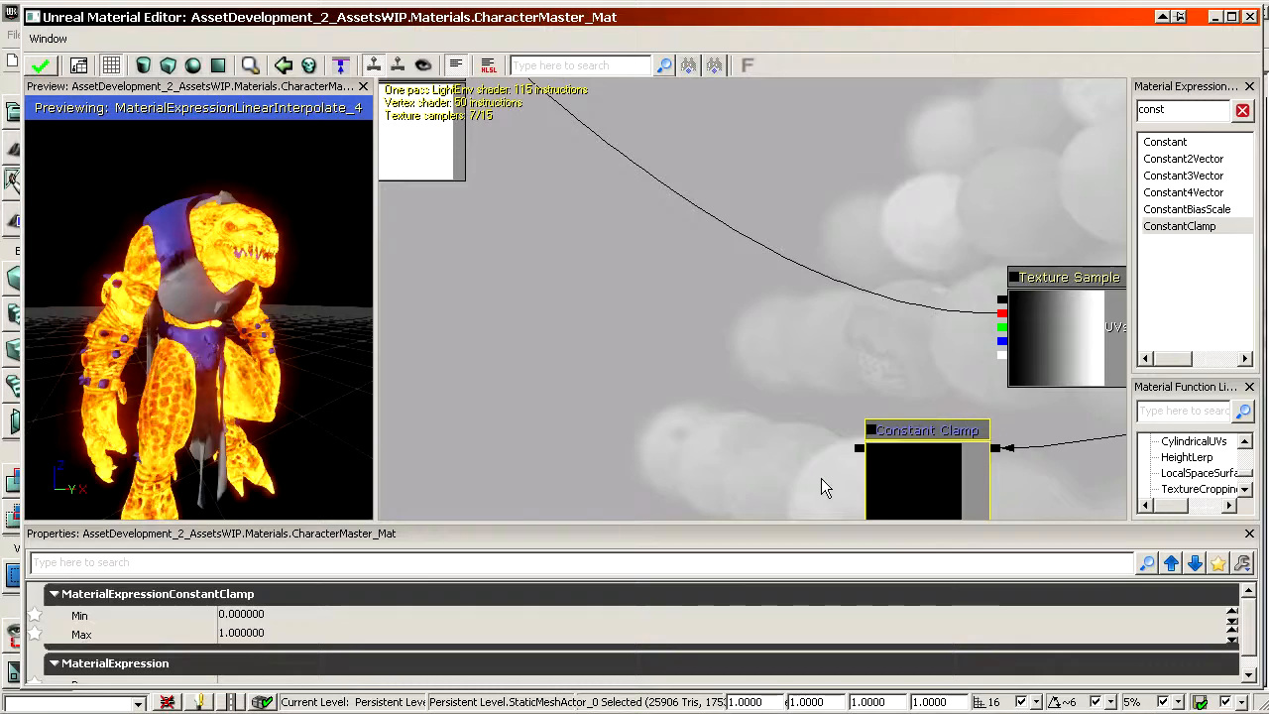
mouse_move(858, 449)
left_mouse_down()
mouse_move(380, 82)
mouse_move(563, 423)
mouse_move(579, 402)
left_mouse_up()
mouse_move(619, 422)
left_mouse_down()
mouse_move(377, 90)
mouse_move(724, 287)
mouse_move(900, 451)
left_mouse_up()
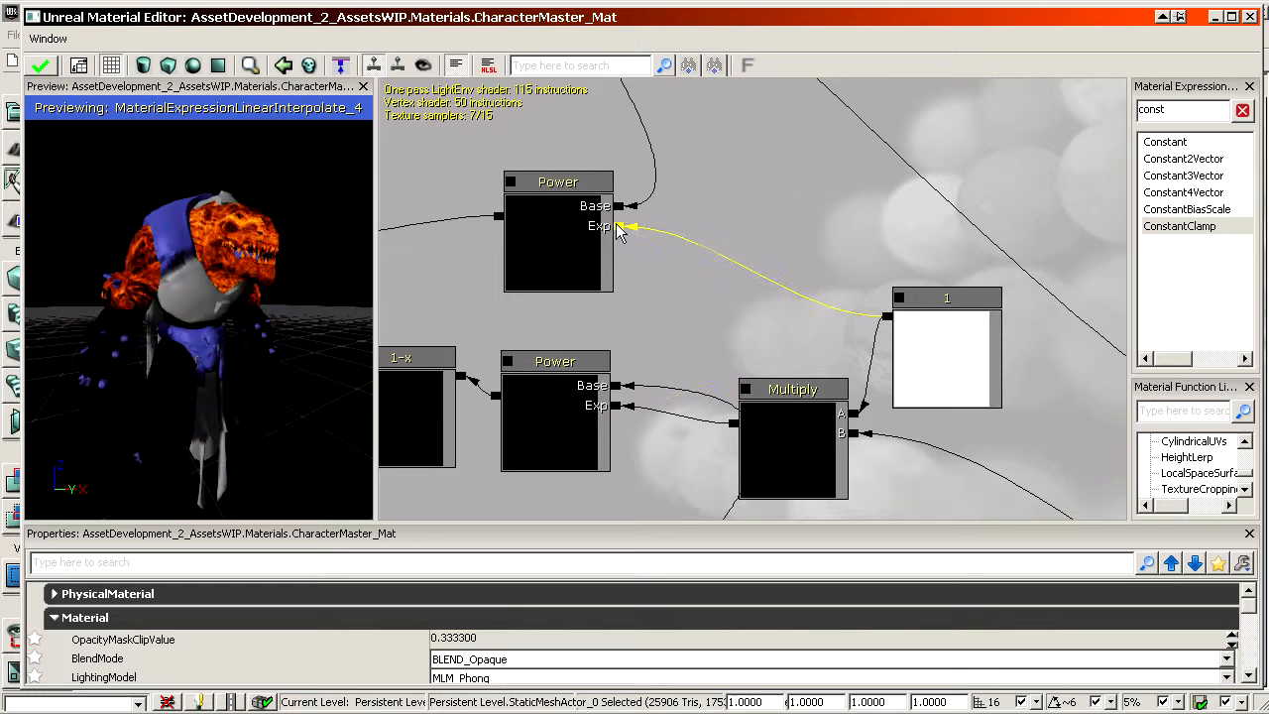
left_click_drag(733, 427, 782, 461)
Set the Constant Clamp's Min to 0.1 and check the fire on the character
left_click_drag(876, 460, 381, 142)
left_click_drag(1031, 414, 862, 329)
left_click(820, 321)
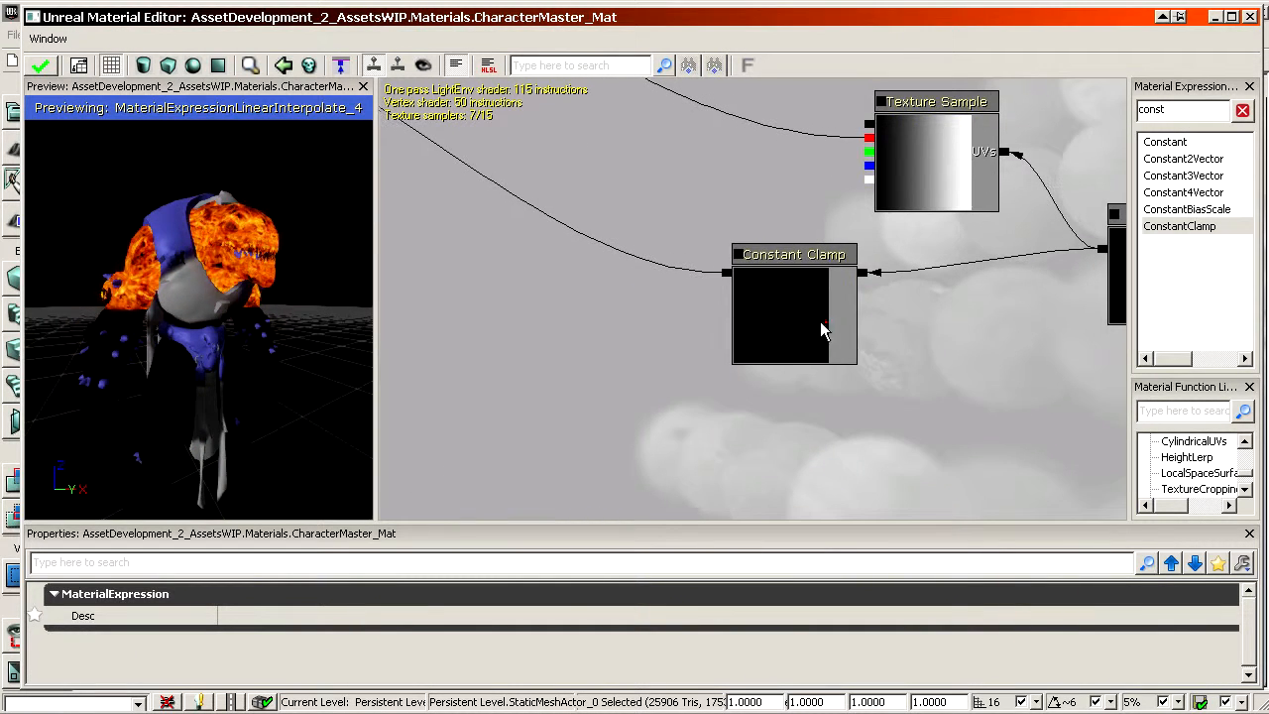
left_click(267, 614)
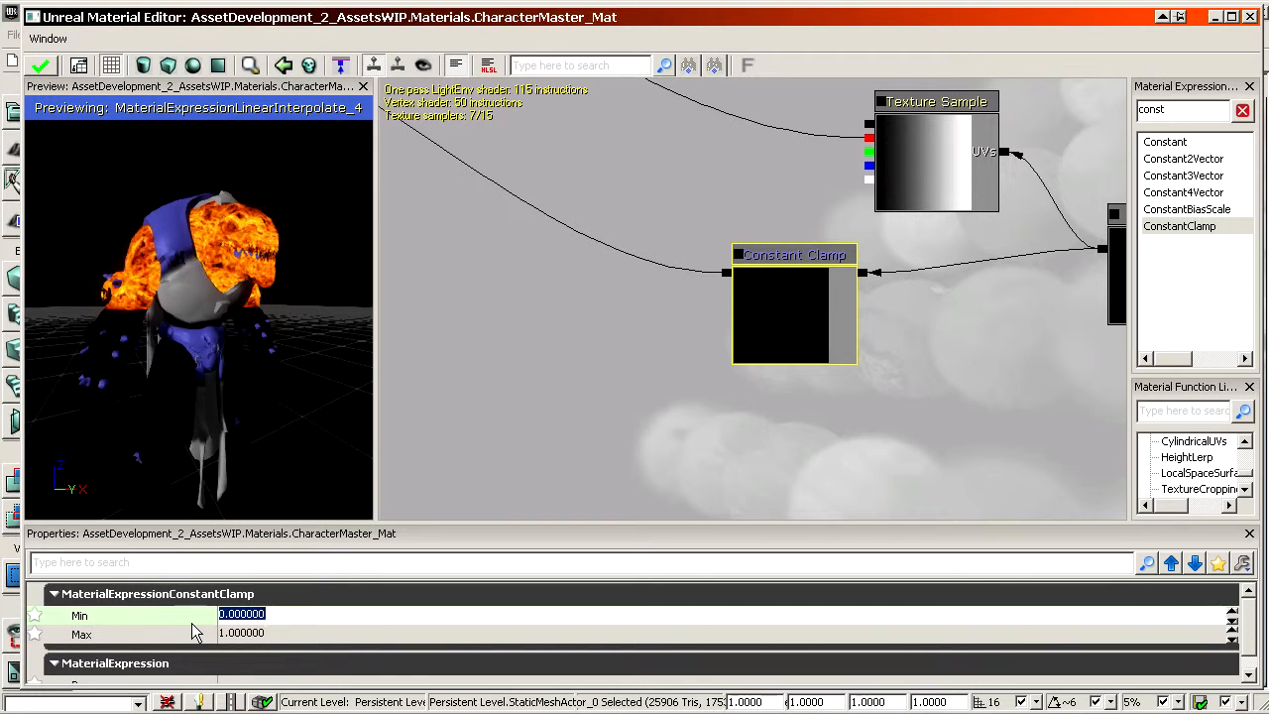
type("0.1")
key("Return")
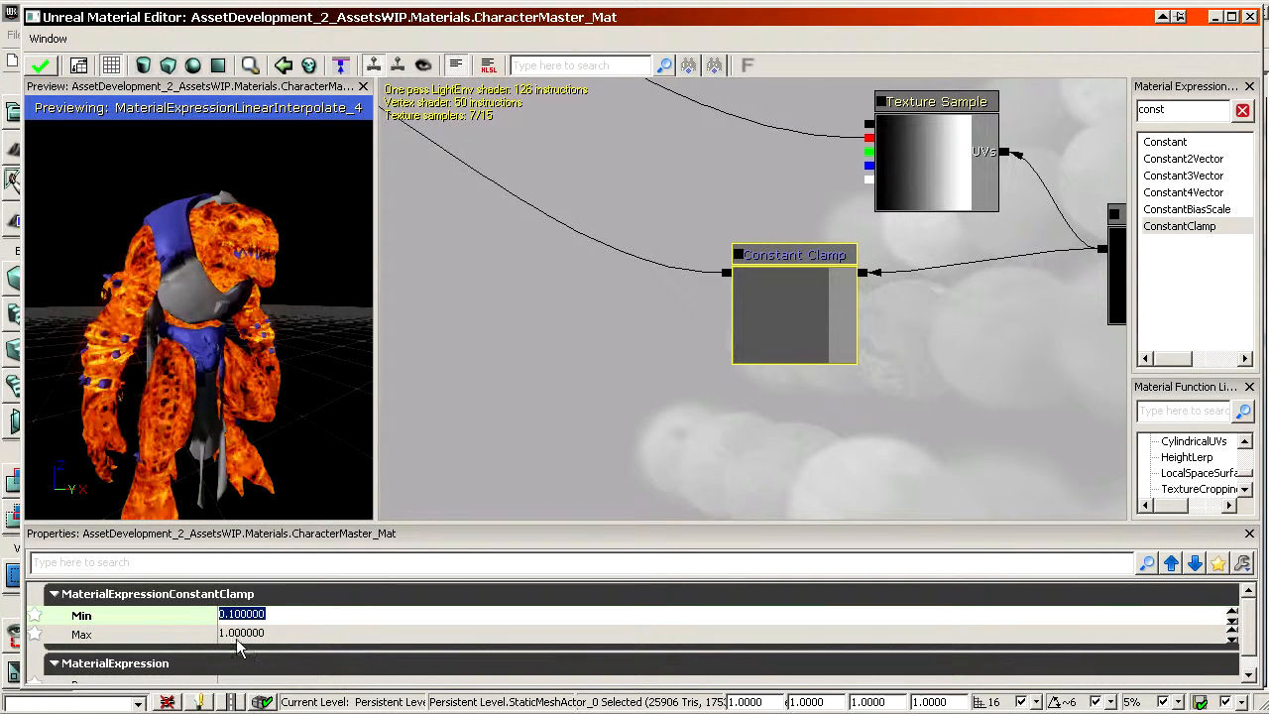
left_click(129, 634)
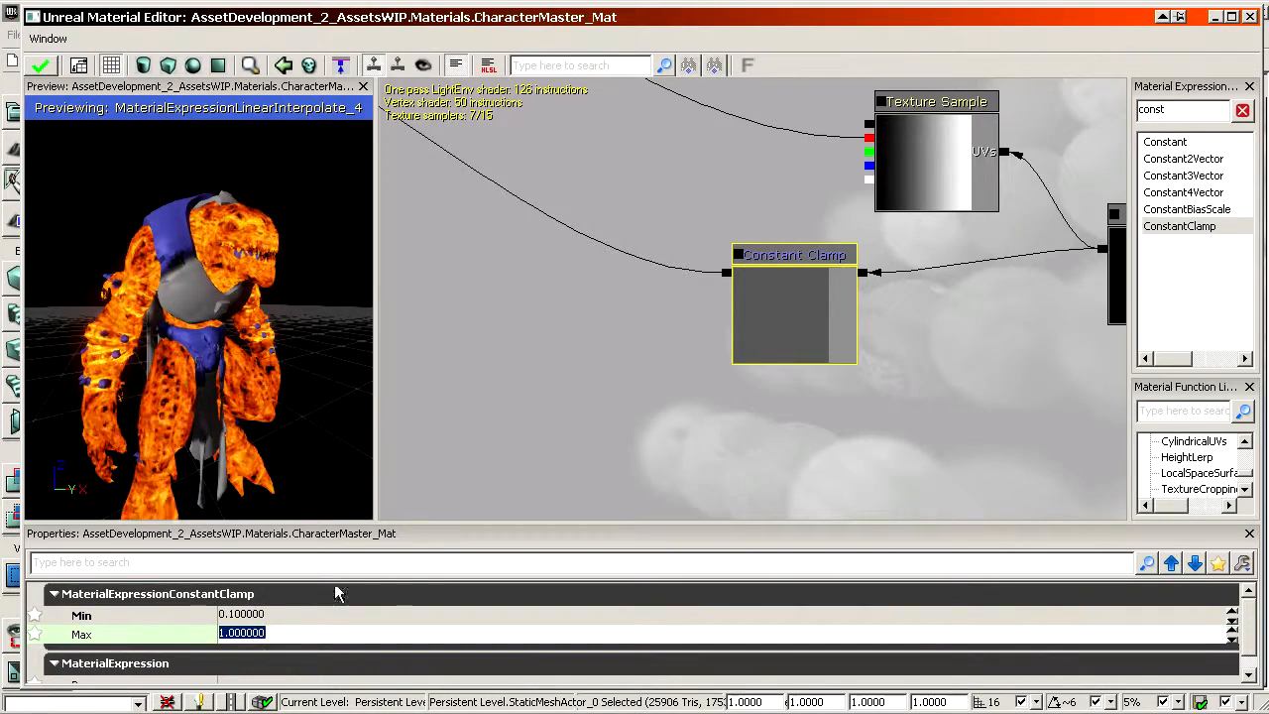
left_click(566, 354)
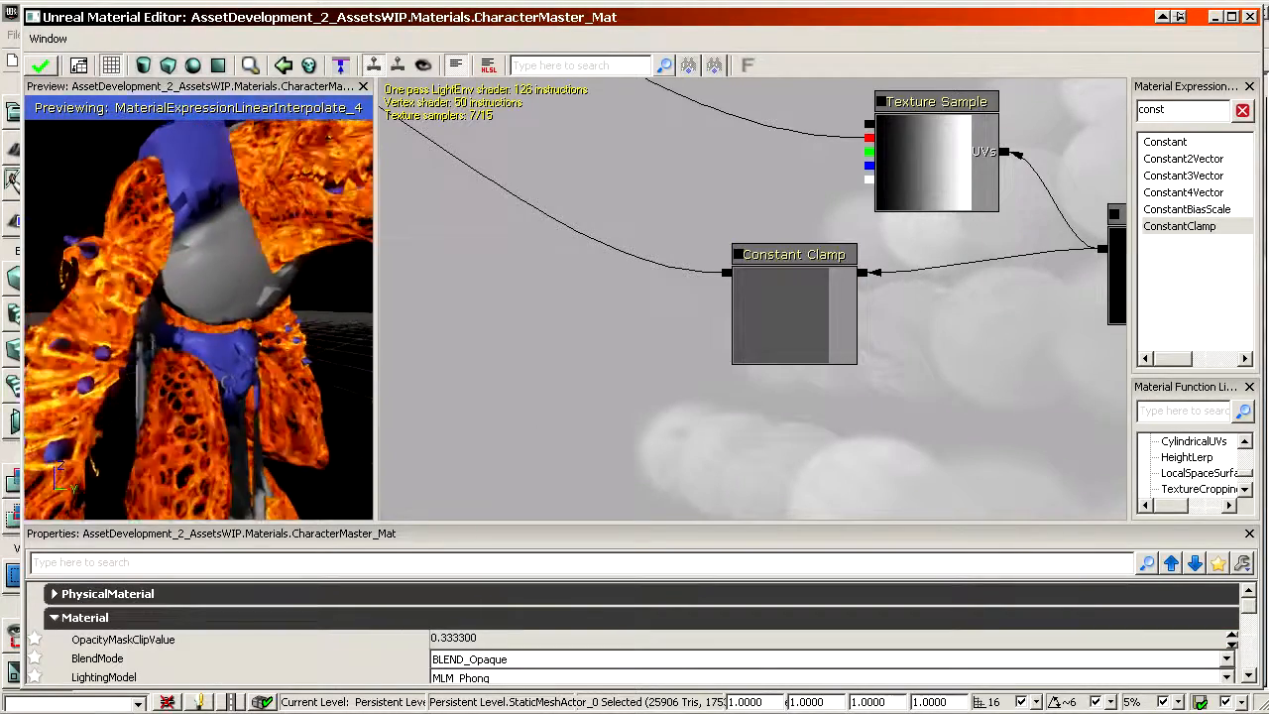
Set the constant feeding the Divide node's B input to 750 and check the fire on the character
scroll(753, 297, "down", 5)
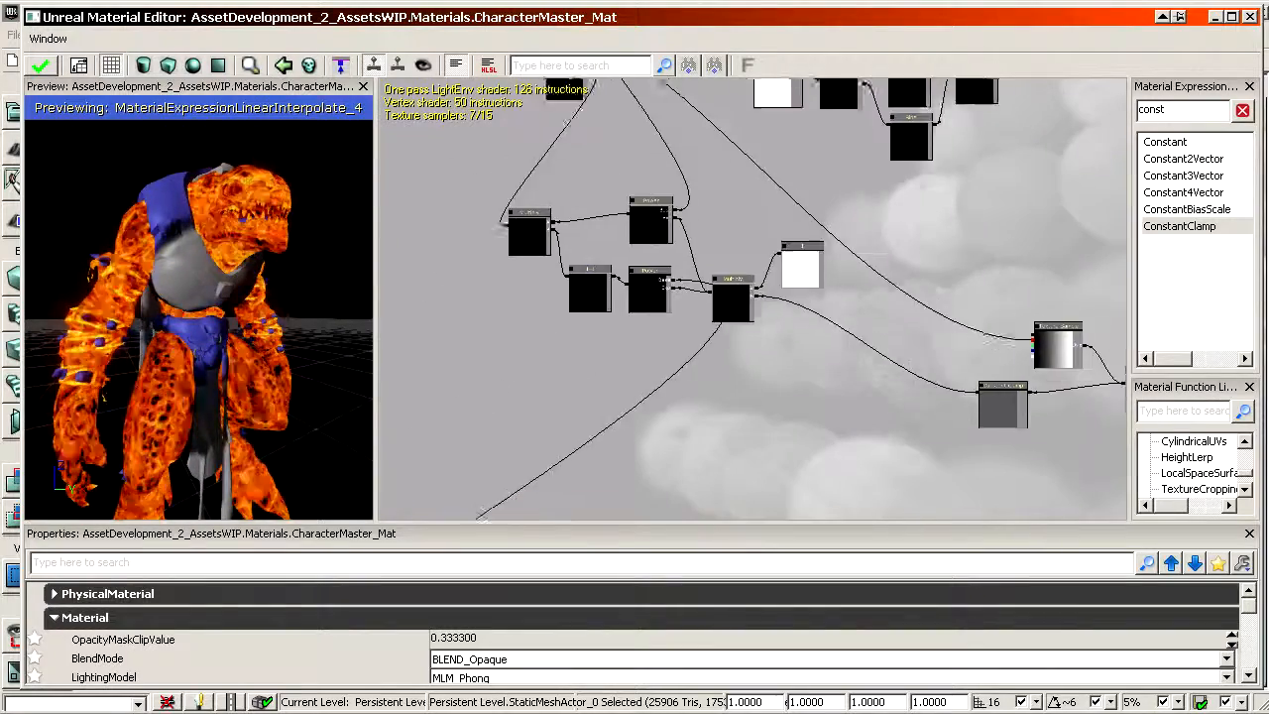
scroll(712, 424, "up", 6)
left_click_drag(712, 424, 47, 191)
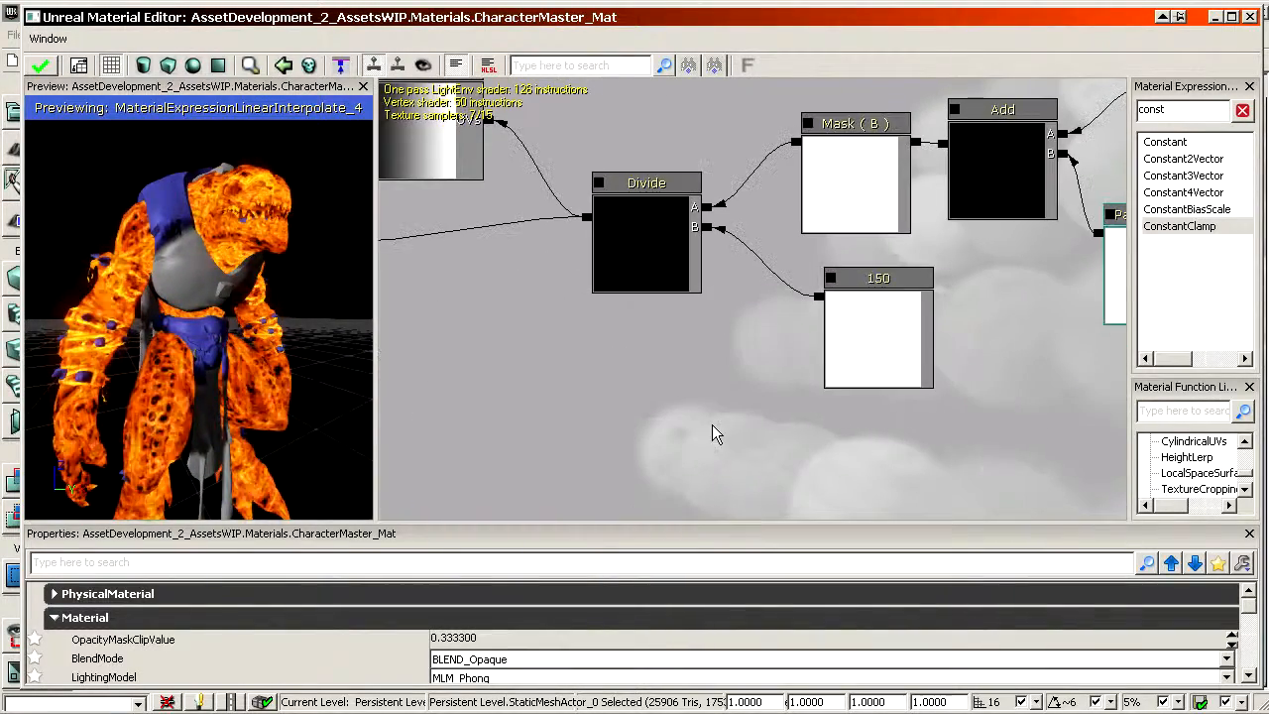
left_click(882, 342)
left_click_drag(849, 347, 731, 390)
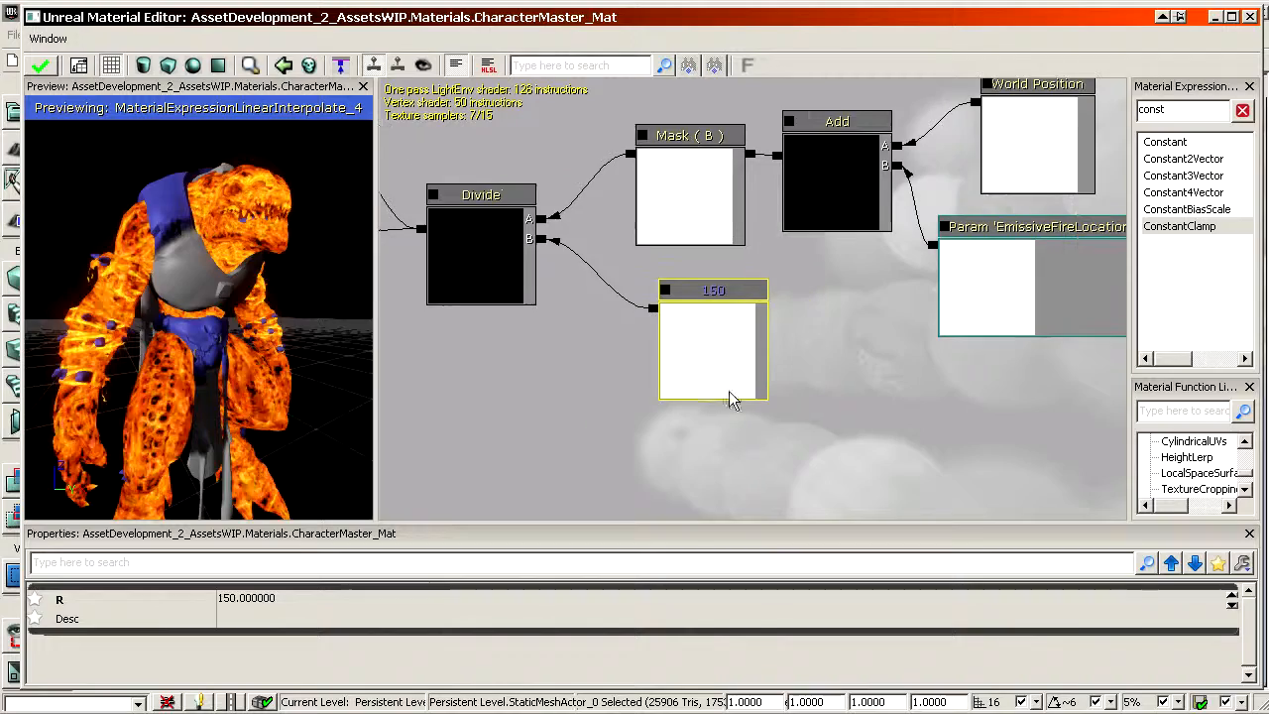
left_click(279, 602)
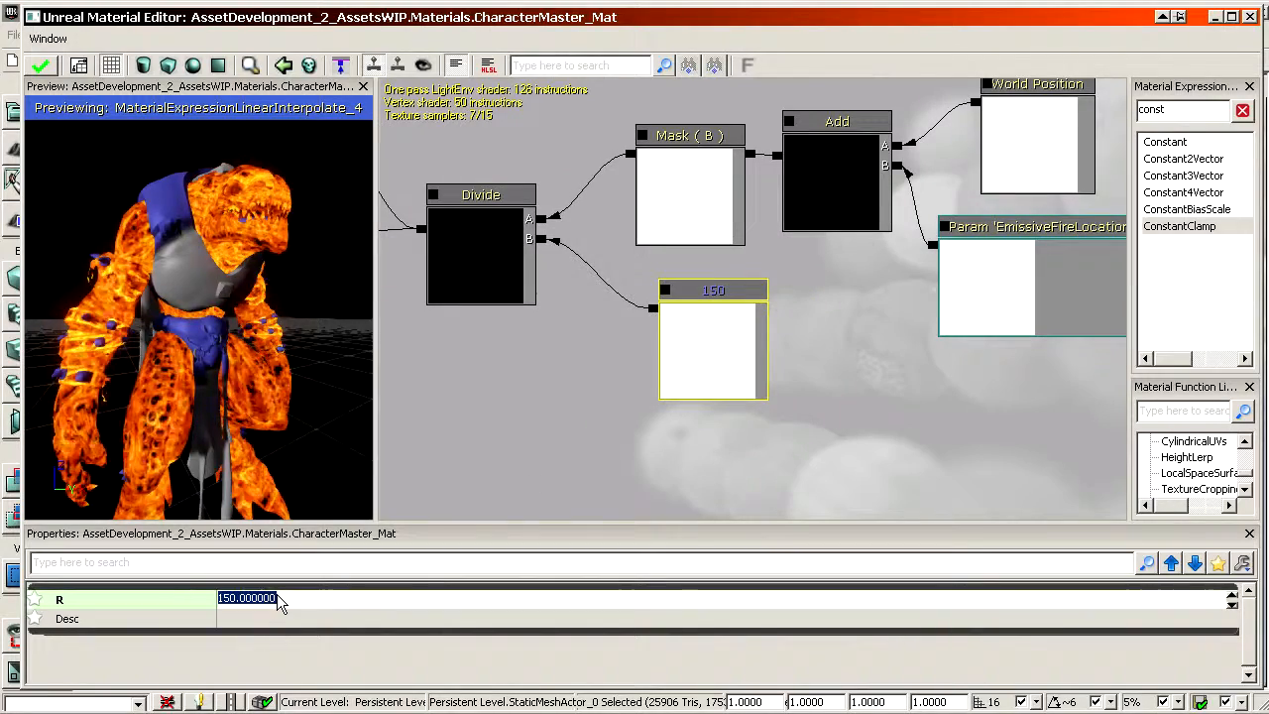
left_click(595, 423)
left_click_drag(595, 423, 1090, 511)
scroll(594, 423, "down", 7)
left_click_drag(594, 423, 541, 473)
scroll(595, 423, "up", 1)
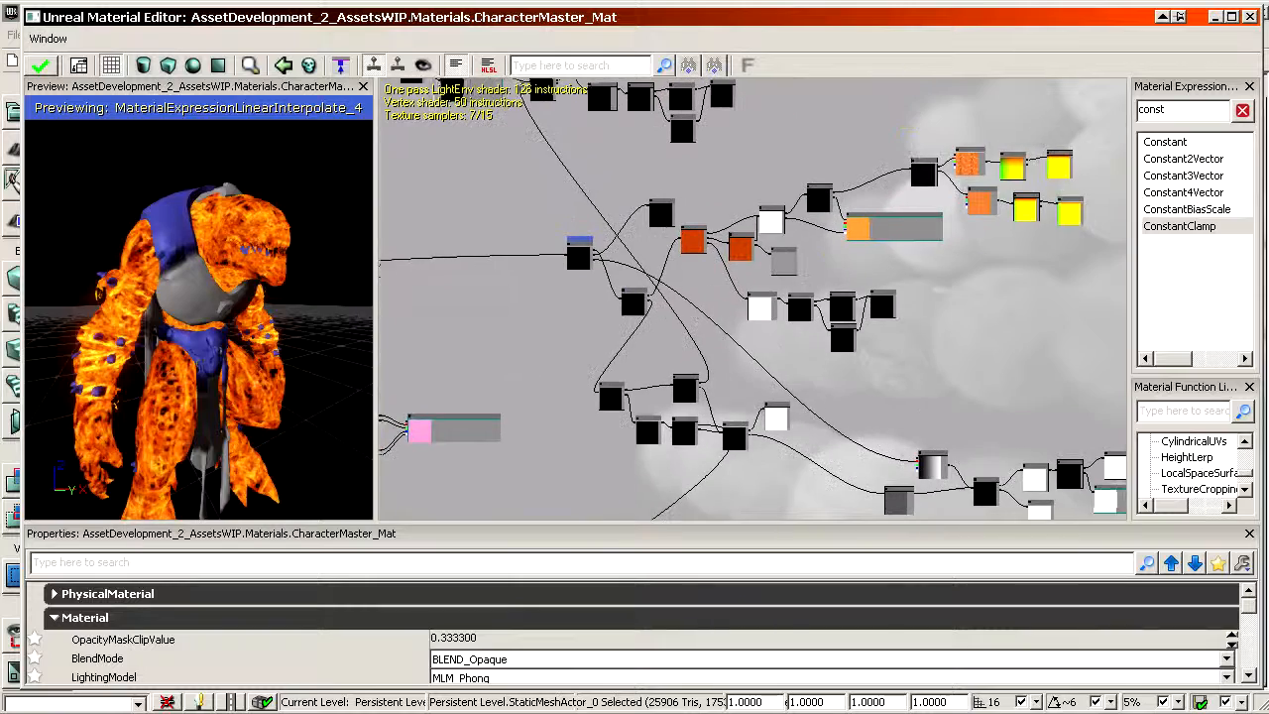
scroll(710, 441, "up", 1)
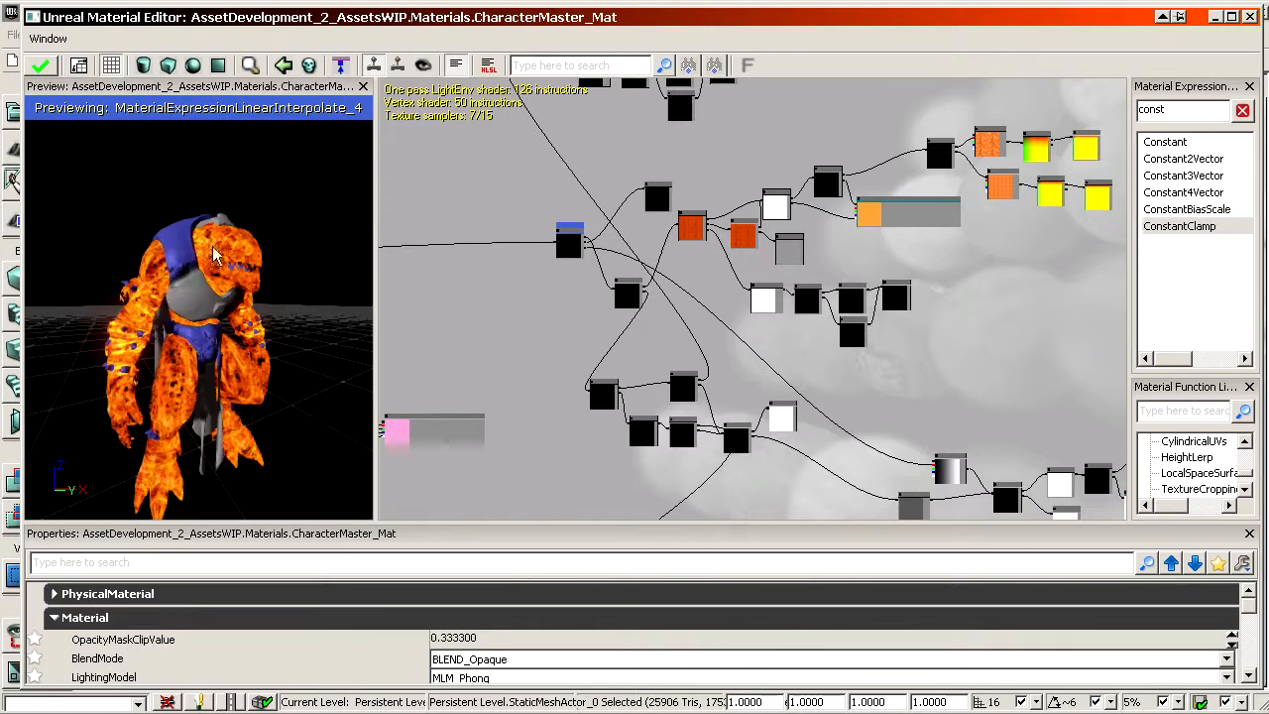
Select the group of exponent and gradient nodes below the fire network and move it farther right, away from the Lerp
left_click_drag(784, 378, 952, 365)
scroll(784, 379, "down", 7)
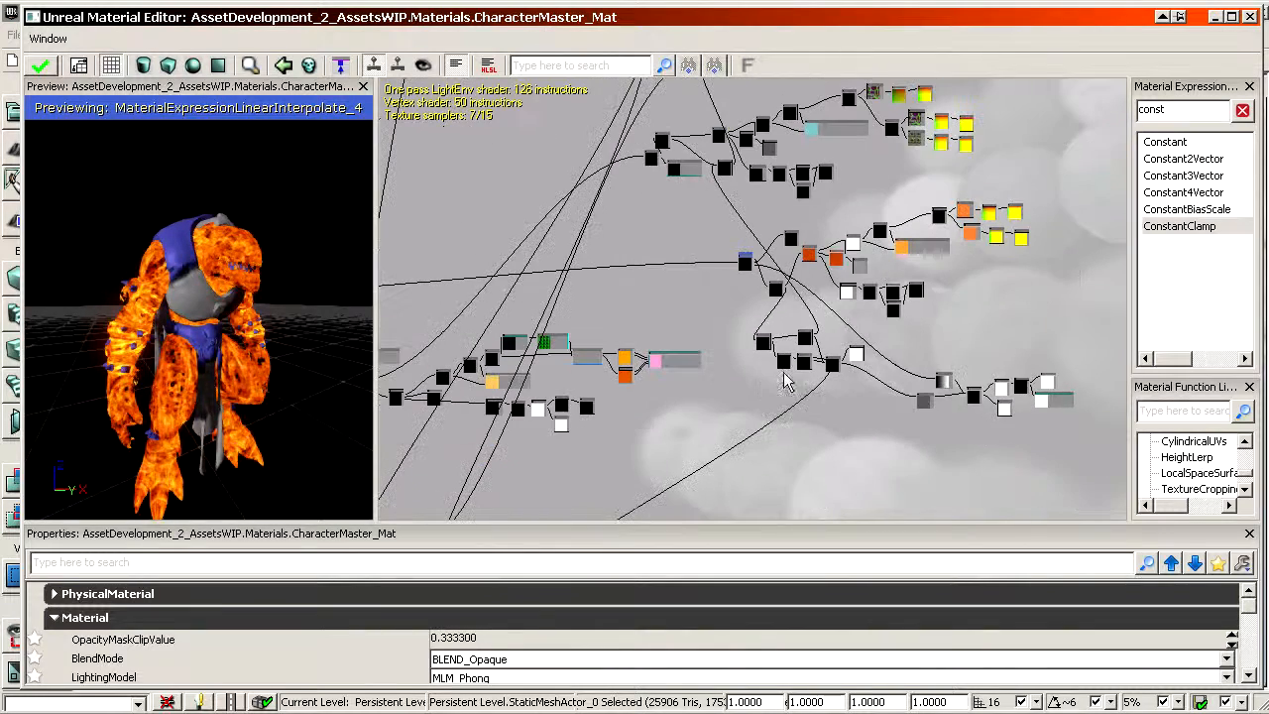
left_click_drag(1011, 399, 864, 339, "ctrl+alt")
scroll(866, 342, "up", 6)
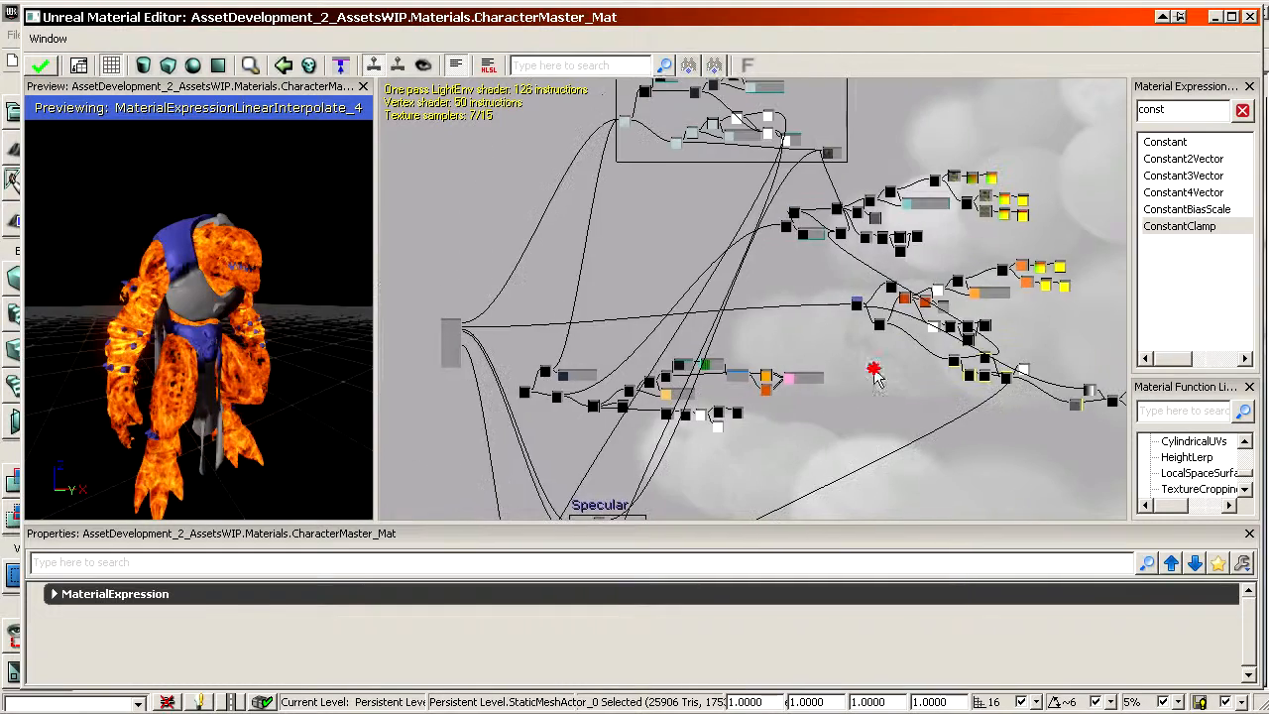
Break the link between the previewed Lerp node's output and the material node
left_click(956, 266)
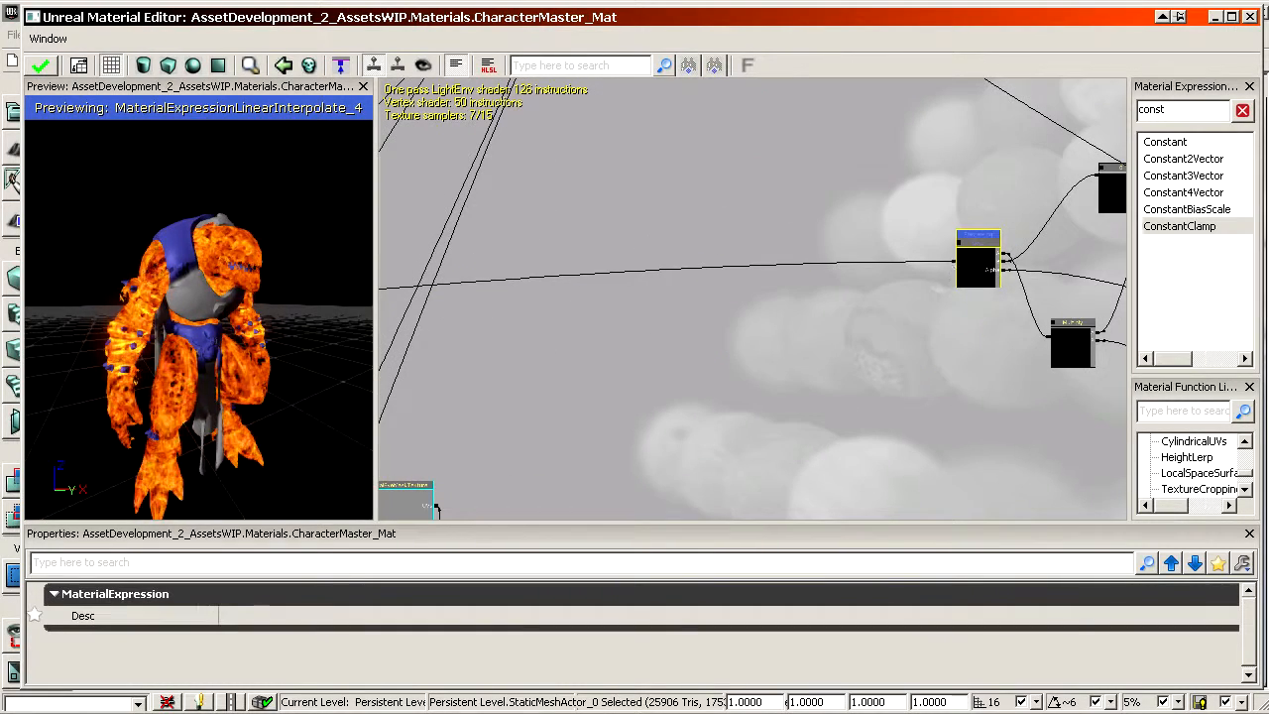
scroll(922, 275, "up", 3)
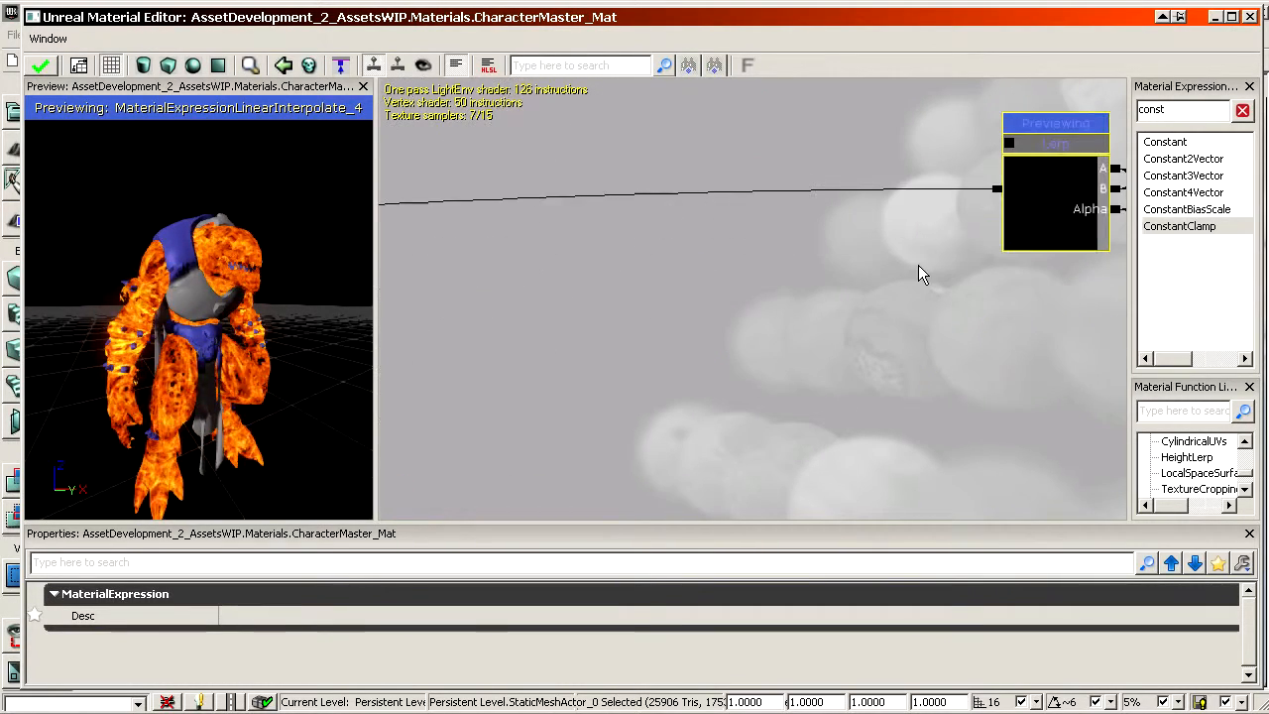
left_click(999, 190)
scroll(999, 190, "down", 4)
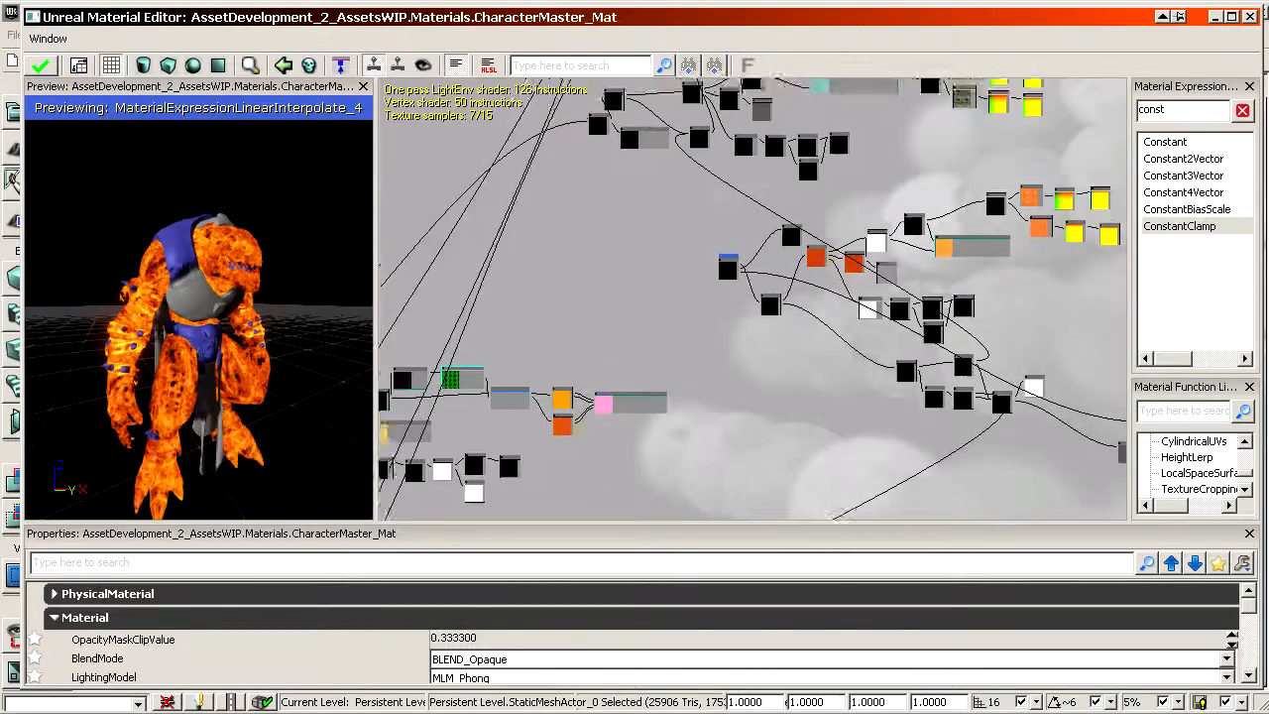
scroll(999, 190, "up", 4)
scroll(813, 208, "down", 4)
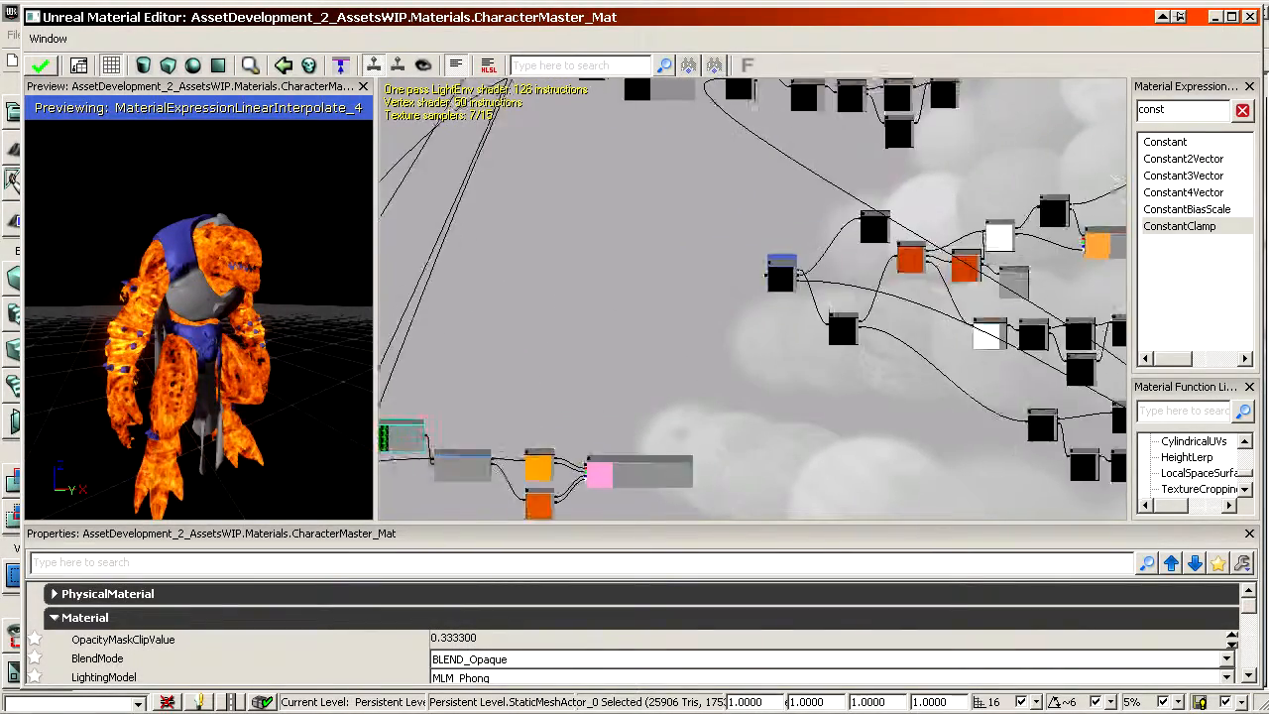
Move the exponent constant of 1 up and away from the Multiply node that feeds the Power nodes
scroll(927, 328, "up", 3)
left_click_drag(876, 309, 798, 258)
scroll(797, 259, "up", 5)
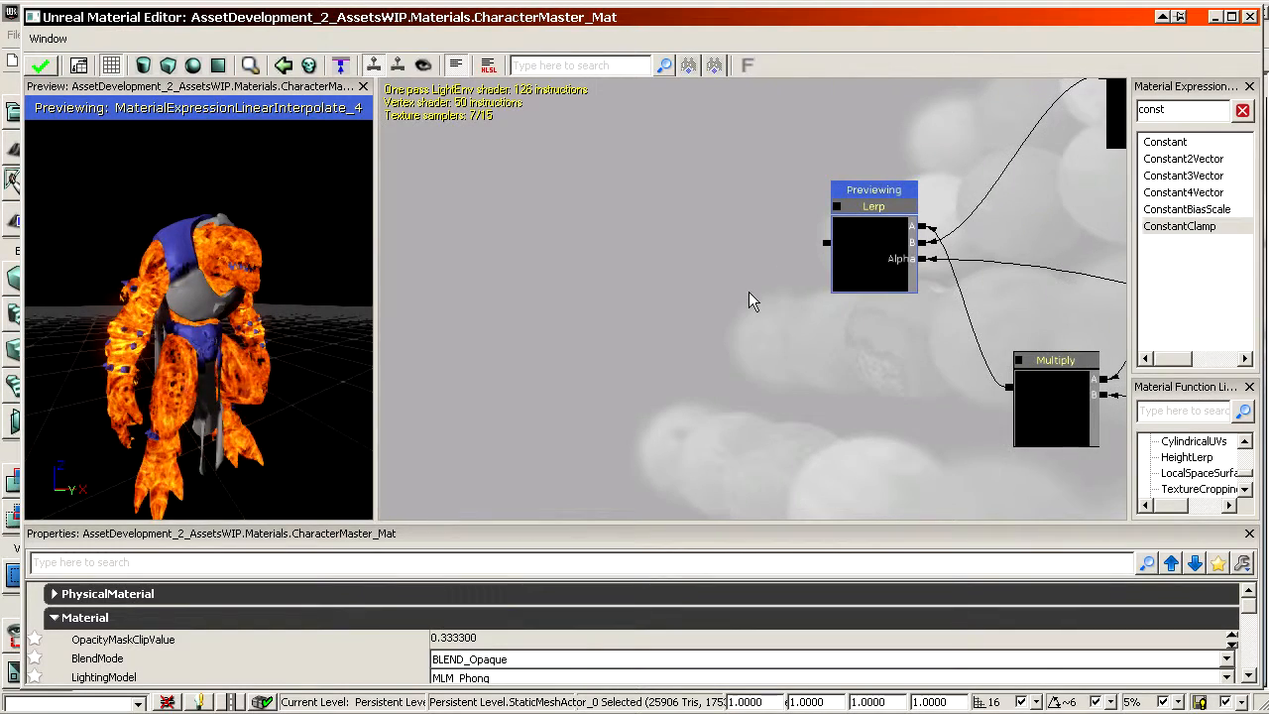
left_click_drag(745, 293, 0, 0)
left_click_drag(817, 332, 424, 251)
scroll(817, 332, "down", 4)
scroll(817, 332, "up", 6)
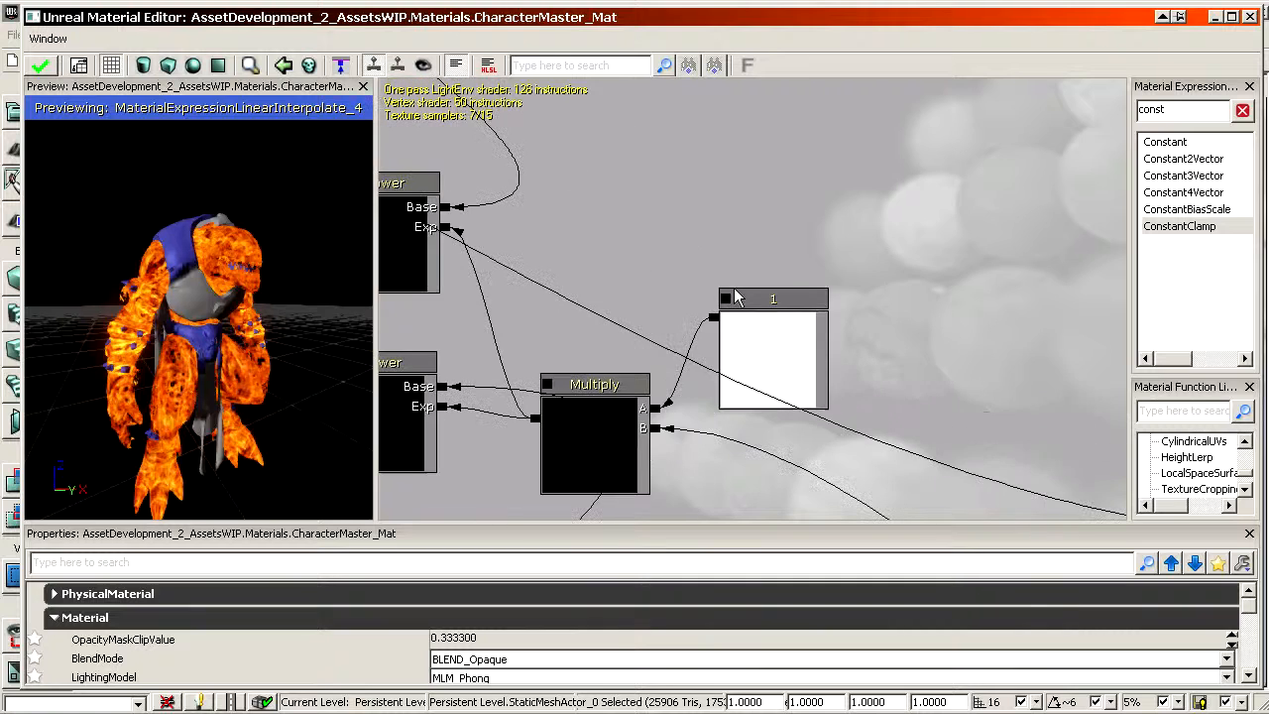
left_click_drag(735, 300, 820, 229)
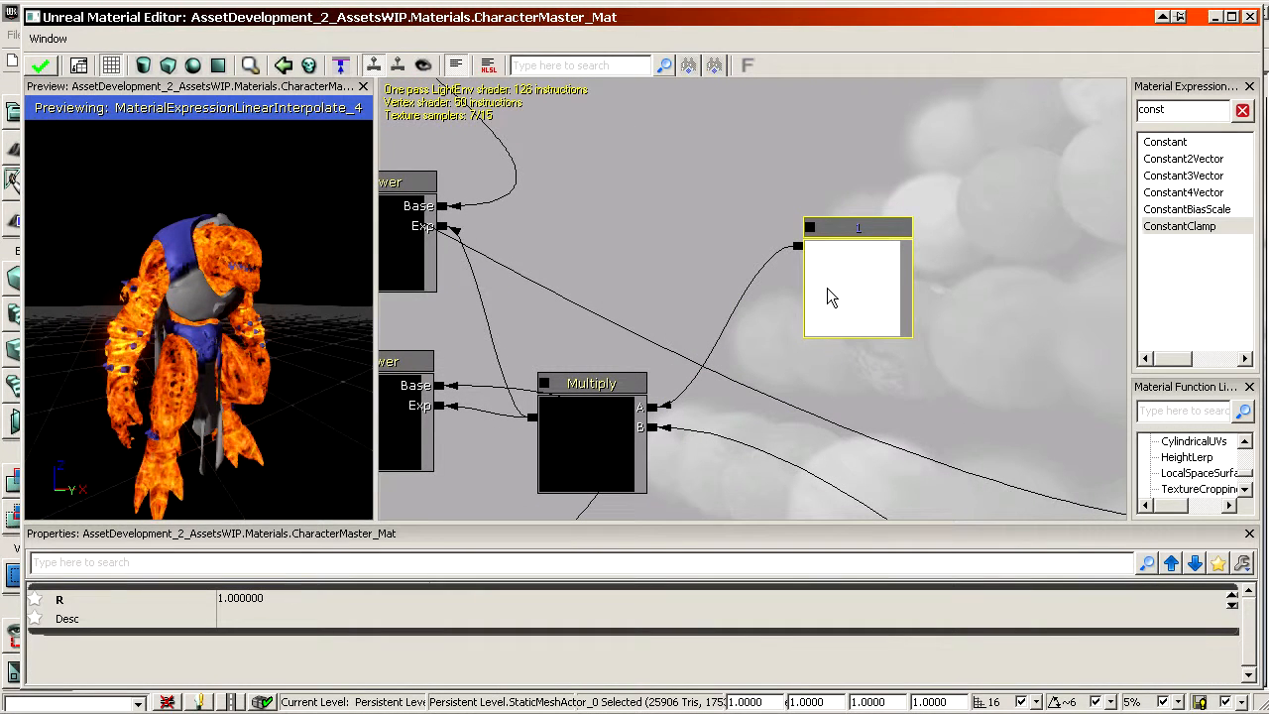
Convert the exponent constant to a parameter and name it EmissiveFireContrast
right_click(829, 289)
left_click(853, 271)
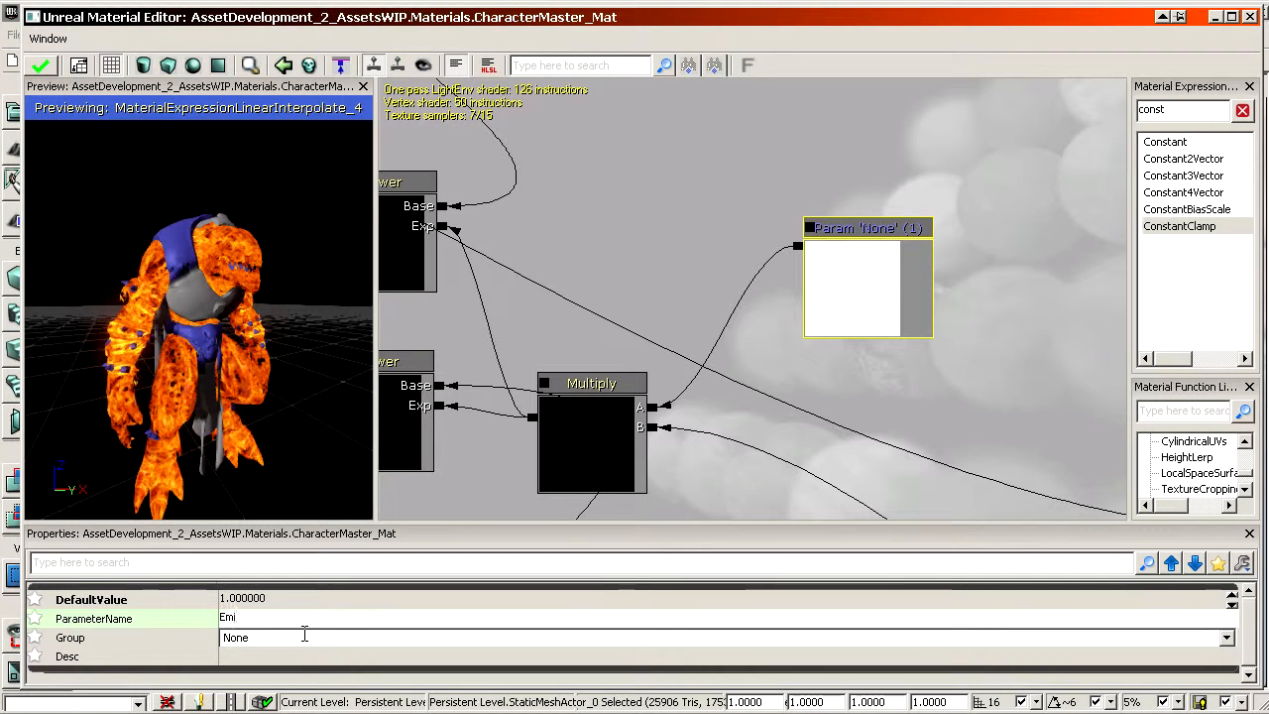
type("EmissiveFireContrast")
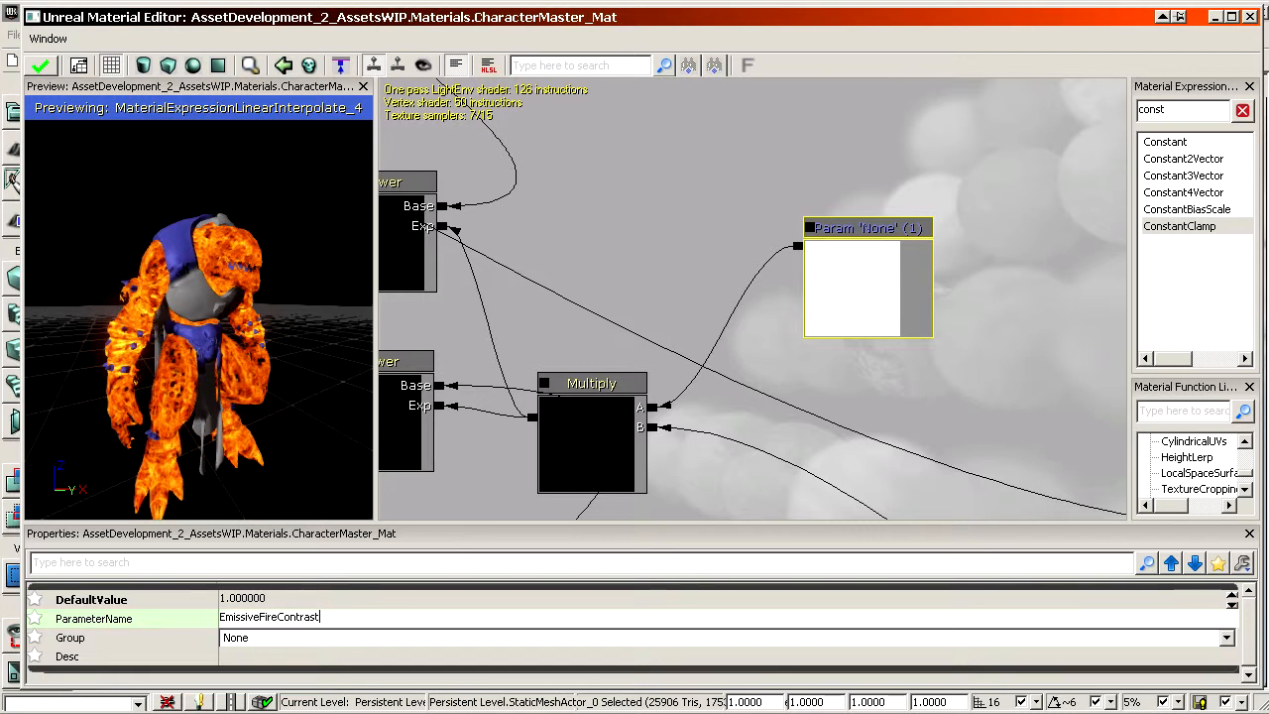
key("Return")
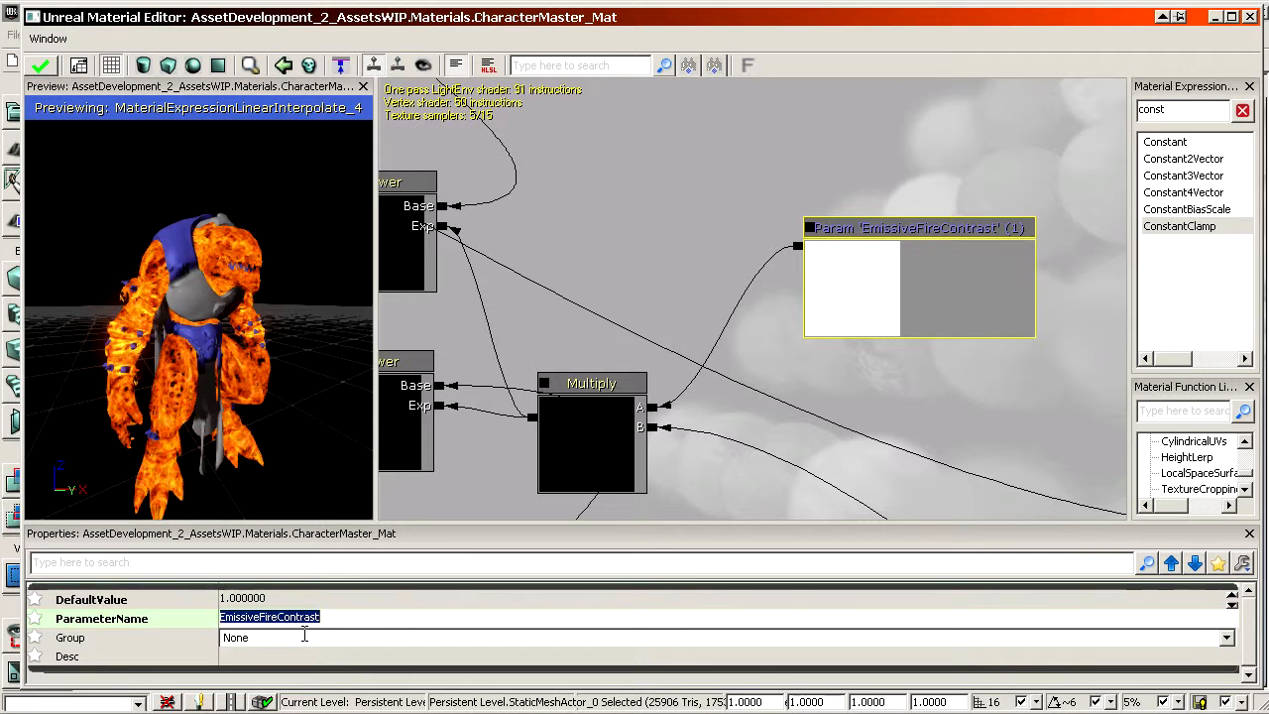
Set EmissiveFireContrast's default value to 3, also trying 4 for comparison
left_click(373, 605)
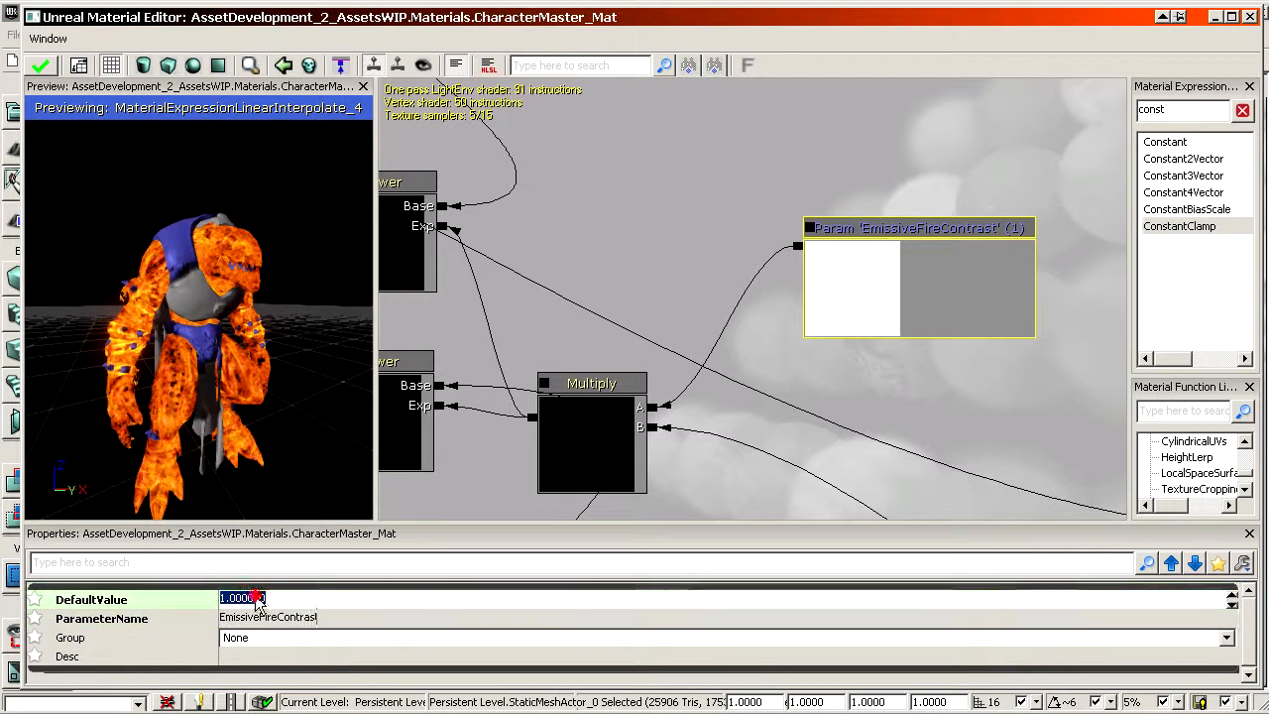
type("3")
key("Return")
left_click(372, 605)
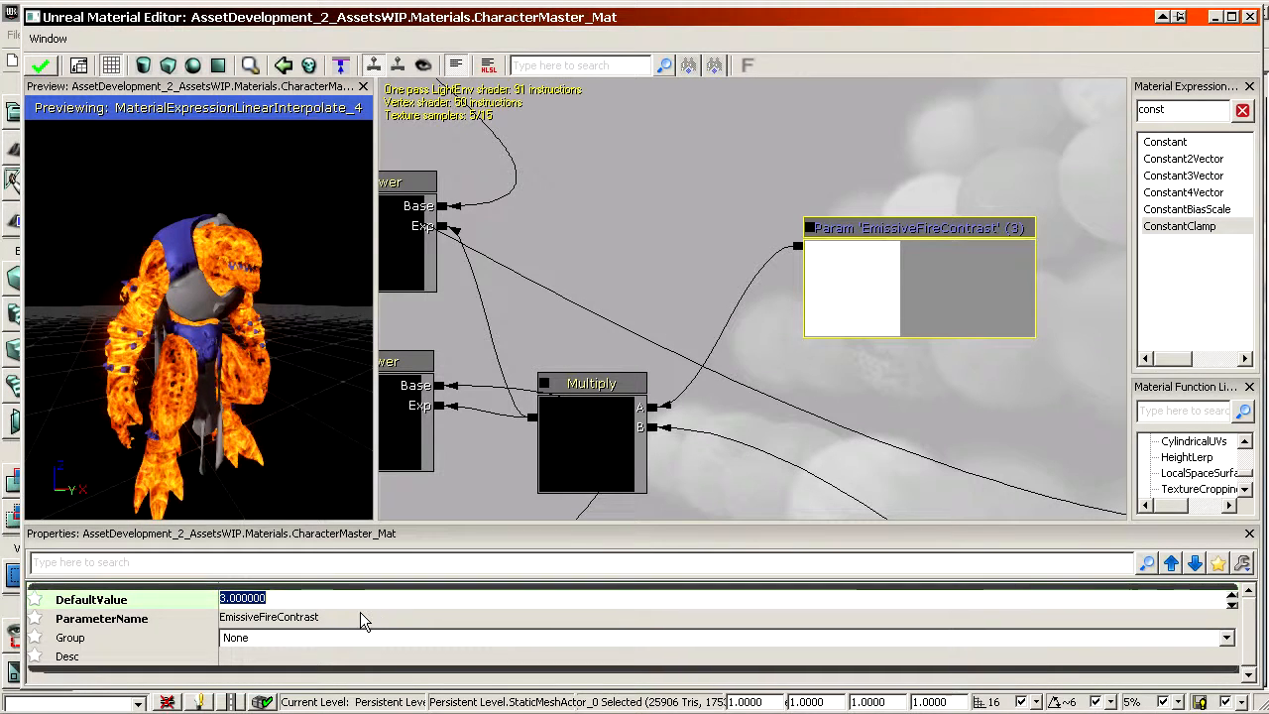
type("4")
key("Return")
left_click(354, 600)
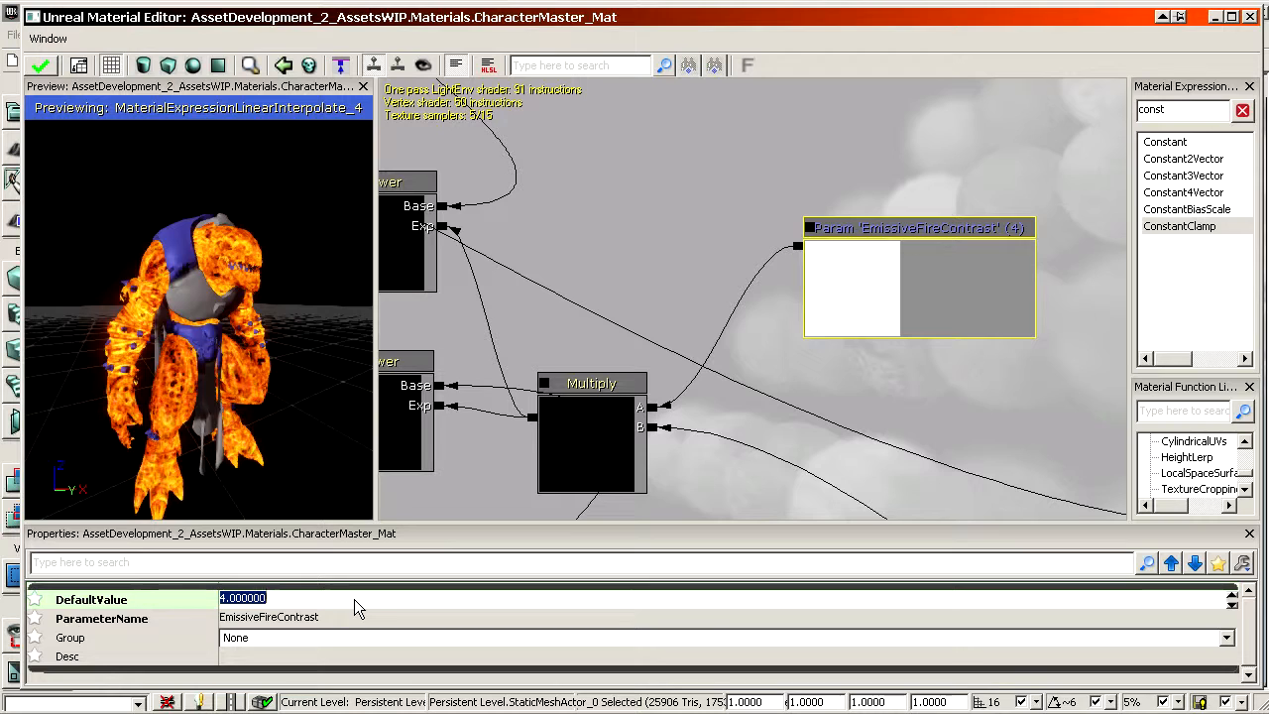
type("3")
key("Return")
Move the exponent's Multiply node up nearer the EmissiveFireContrast parameter and assign the parameter to the Emissive group
left_click_drag(599, 451, 661, 365)
left_click(862, 333)
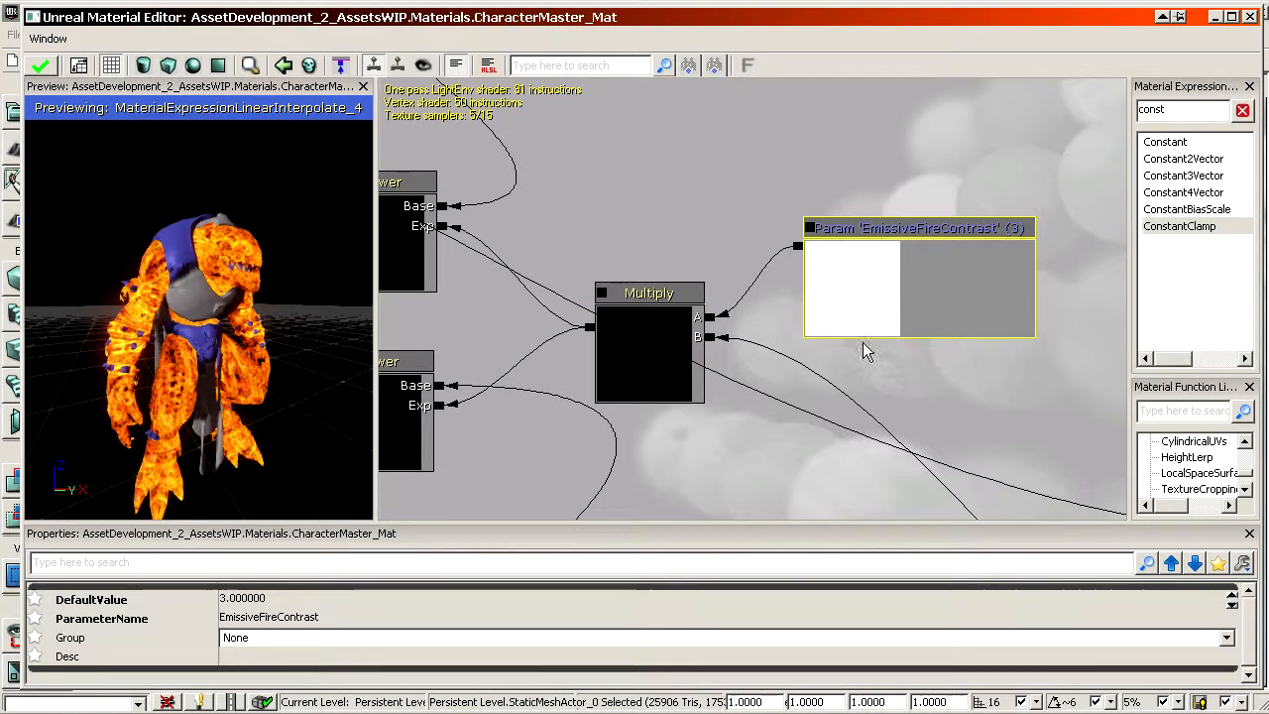
left_click(297, 641)
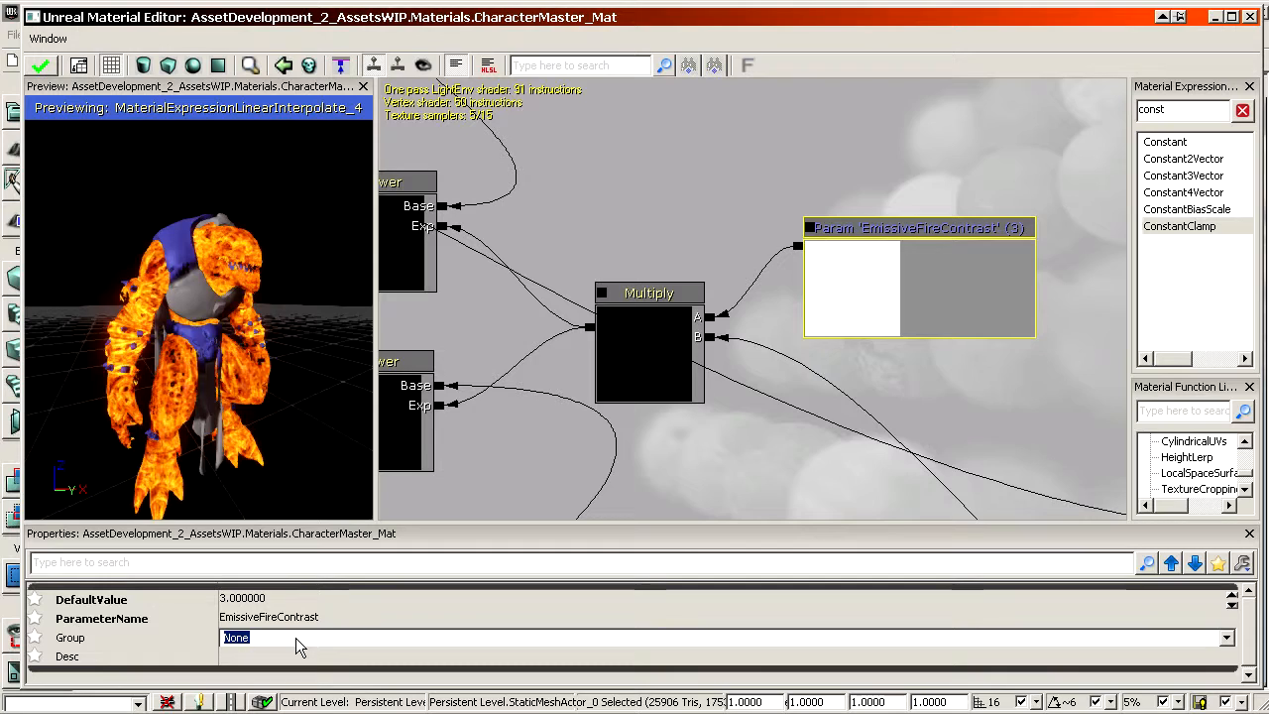
type("Emissive")
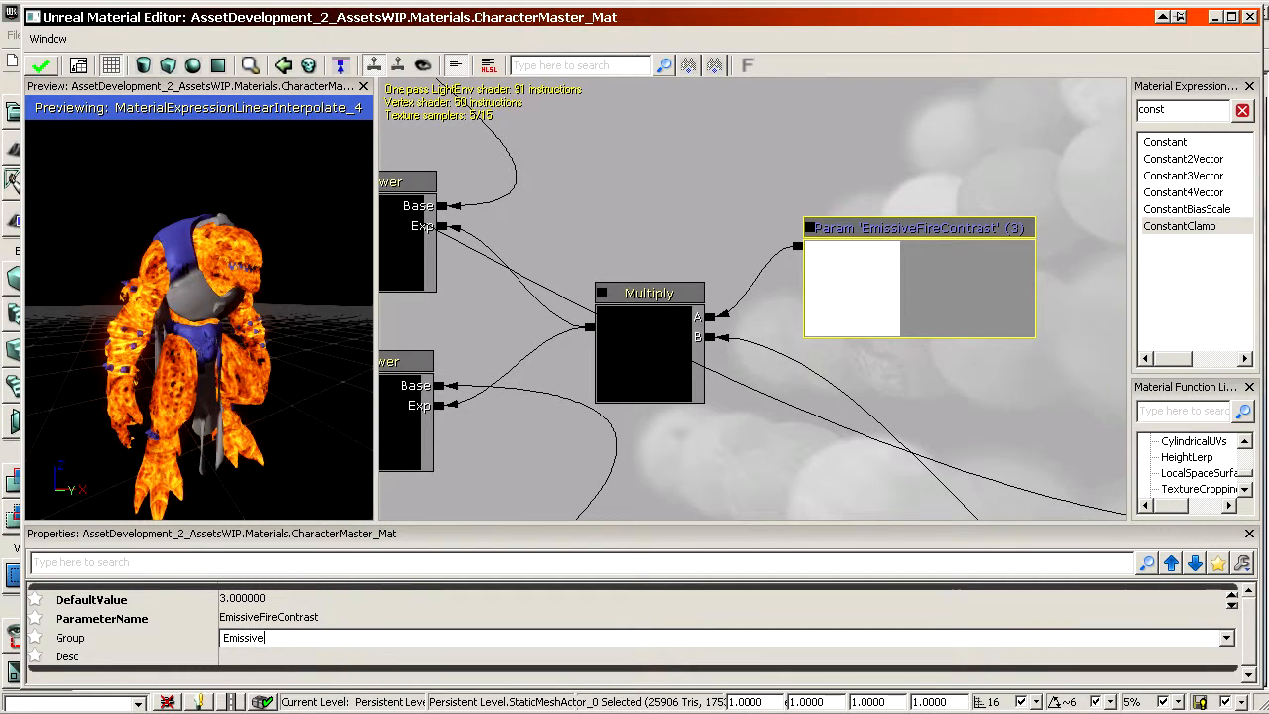
Try a default value of 0 for the EmissiveFireLocationOffset parameter
scroll(757, 420, "down", 8)
scroll(757, 419, "up", 2)
left_click_drag(757, 419, 548, 351)
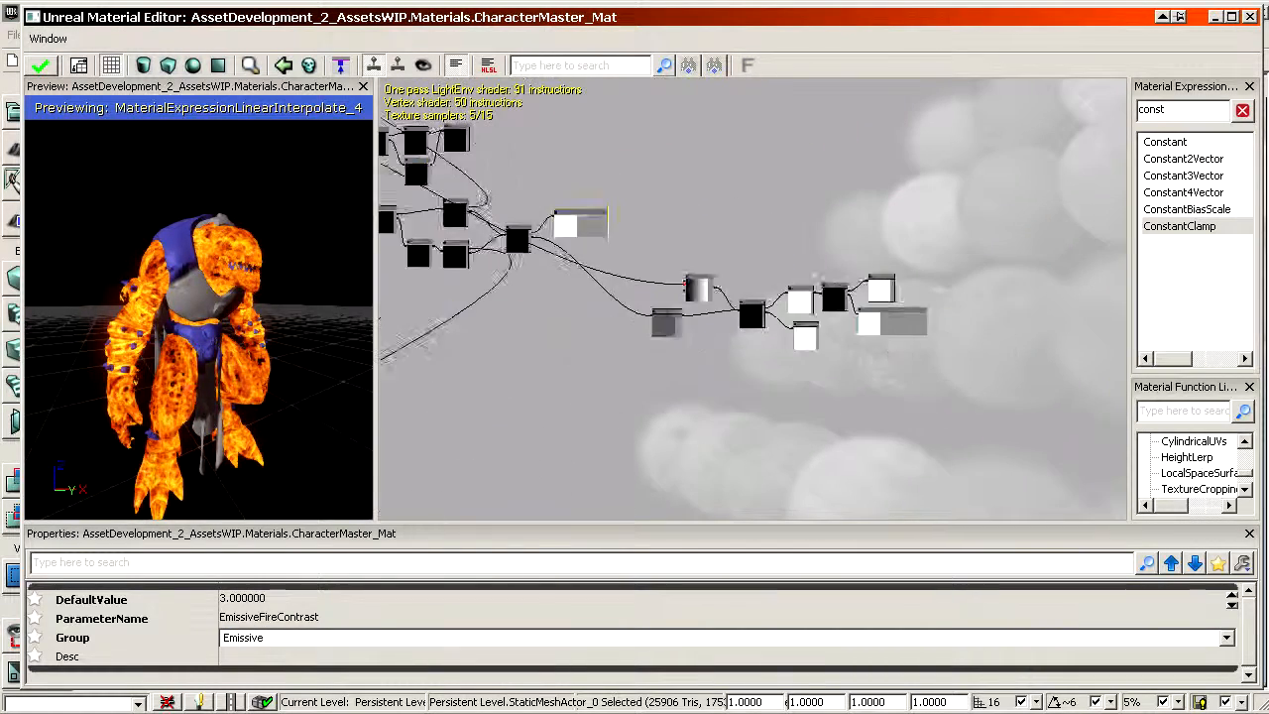
scroll(548, 351, "up", 4)
scroll(748, 313, "up", 2)
left_click_drag(826, 432, 505, 424)
scroll(825, 432, "up", 3)
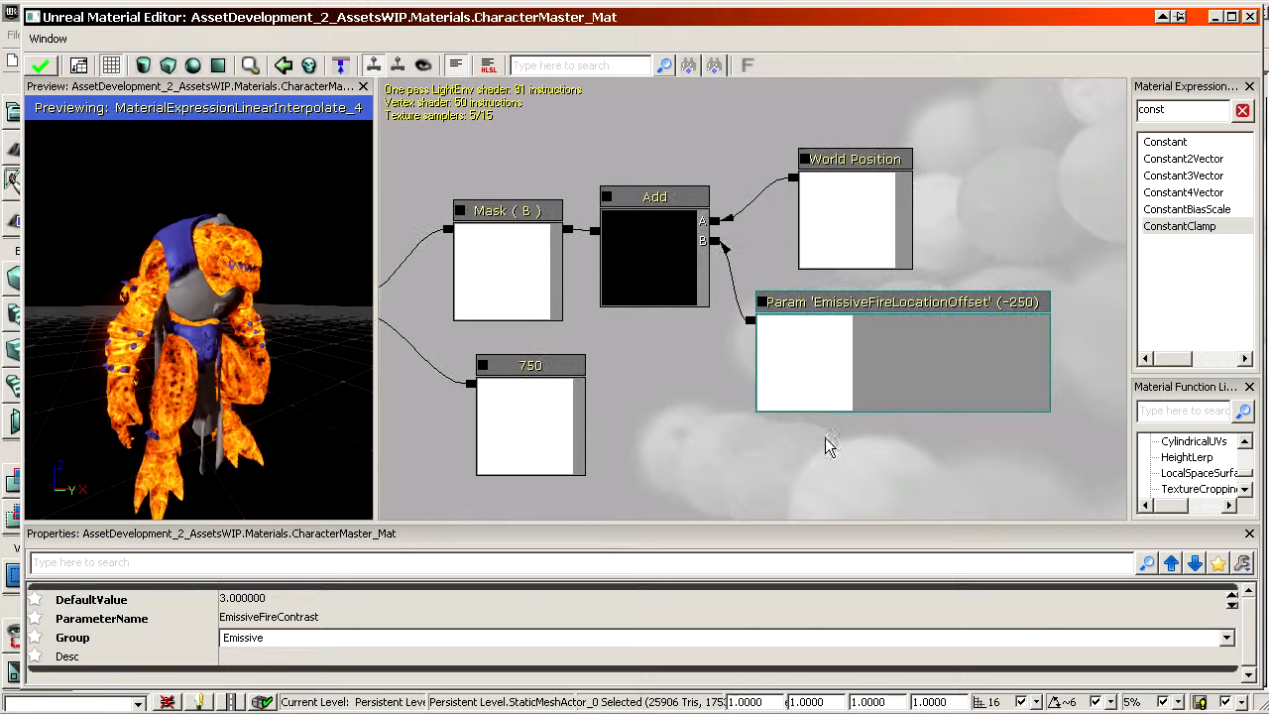
left_click(972, 394)
left_click(286, 600)
key("BackSpace")
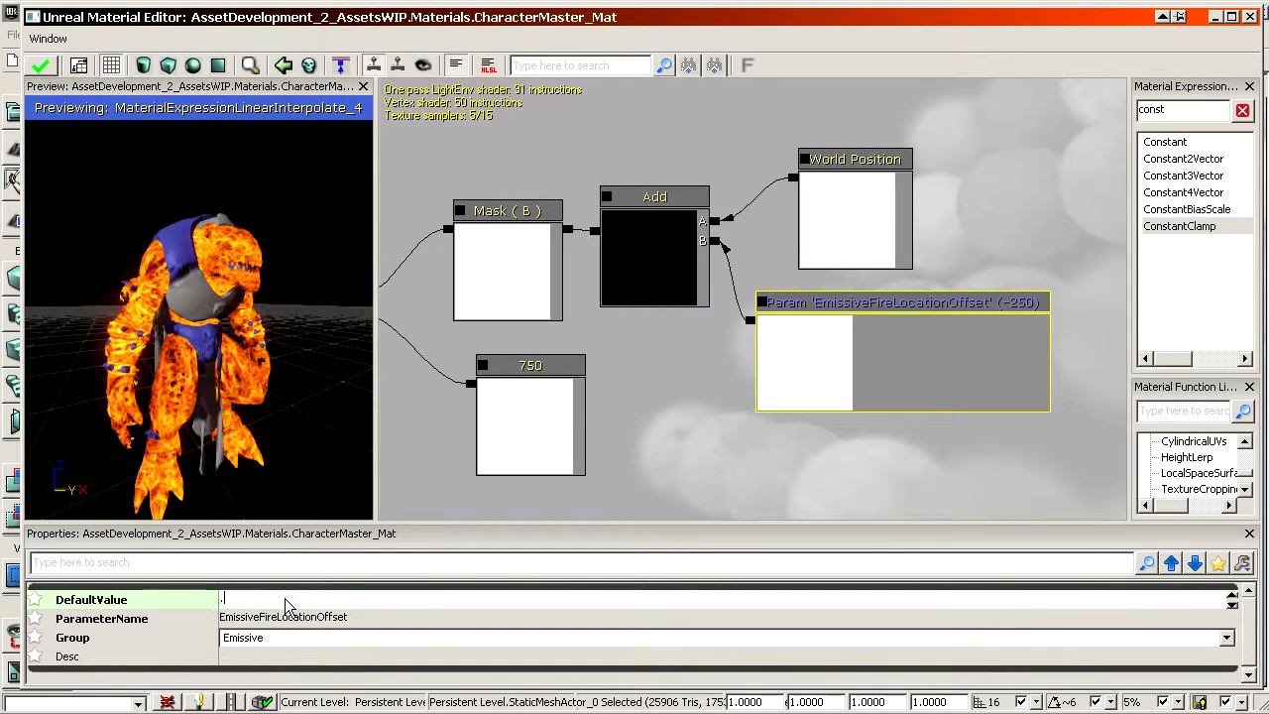
type("0")
key("Return")
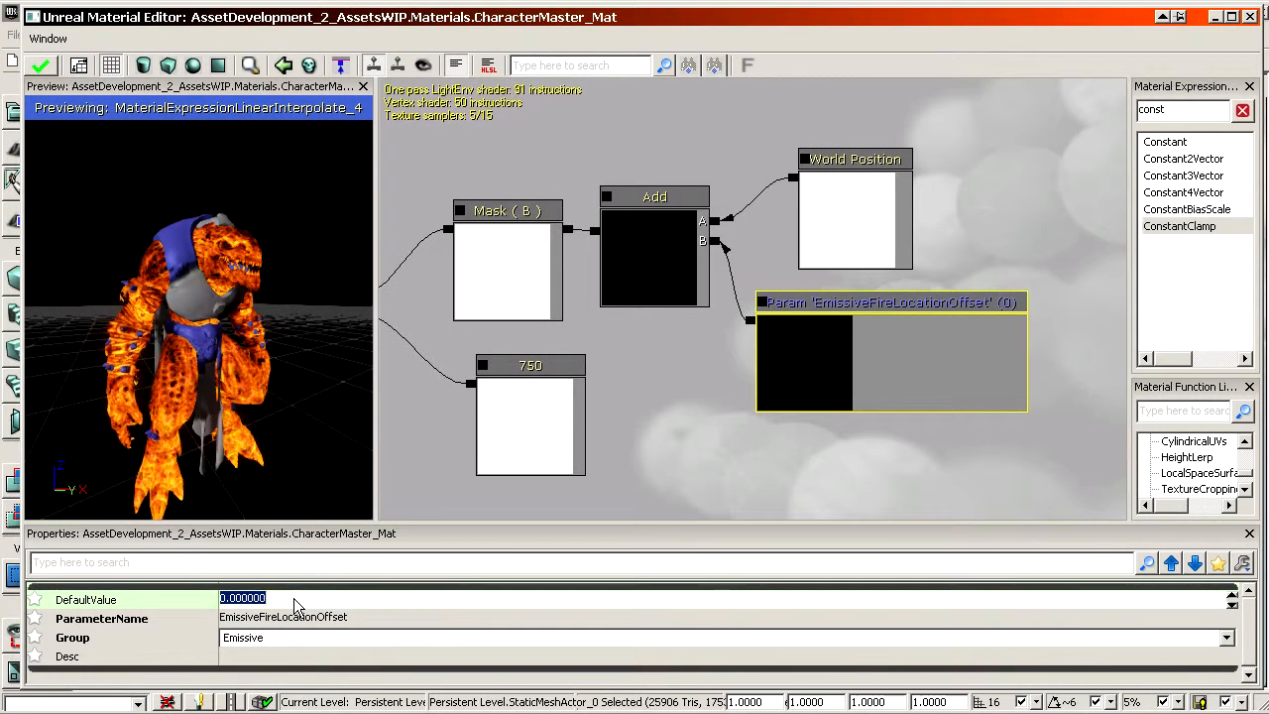
Test EmissiveFireLocationOffset default values of 150 and 500 on the character
type("150")
key("Return")
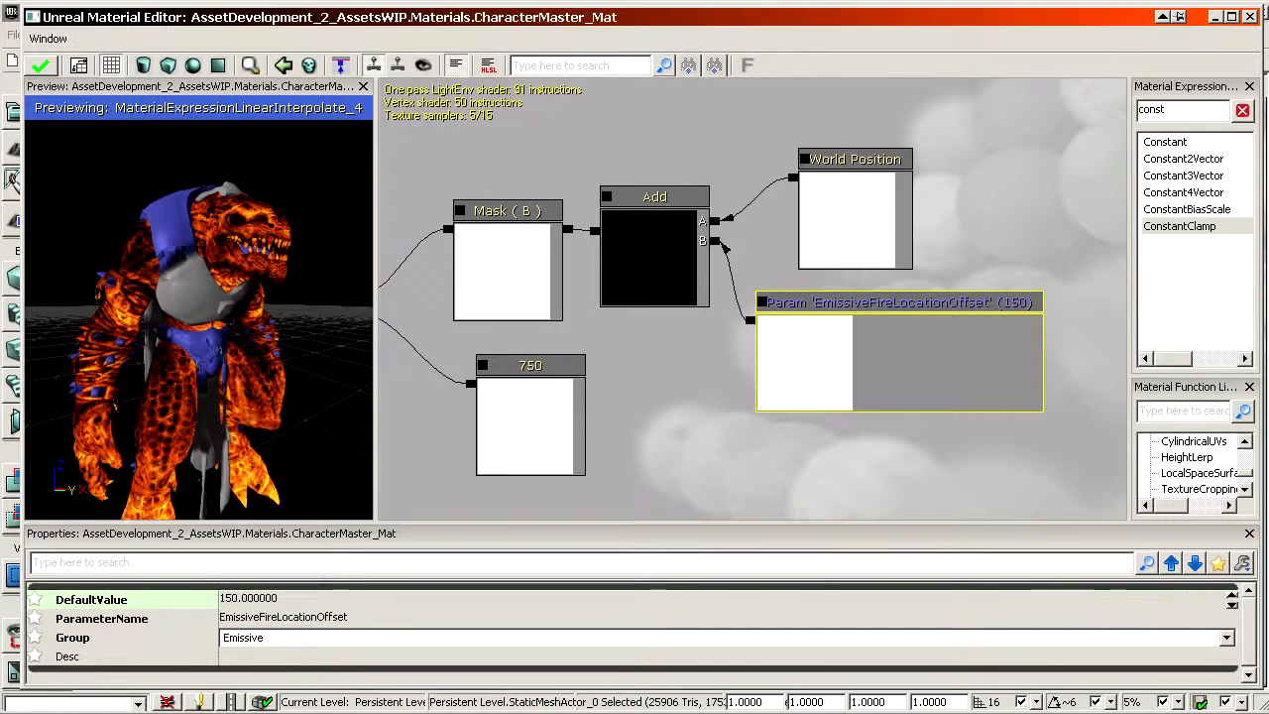
left_click(285, 604)
type("150")
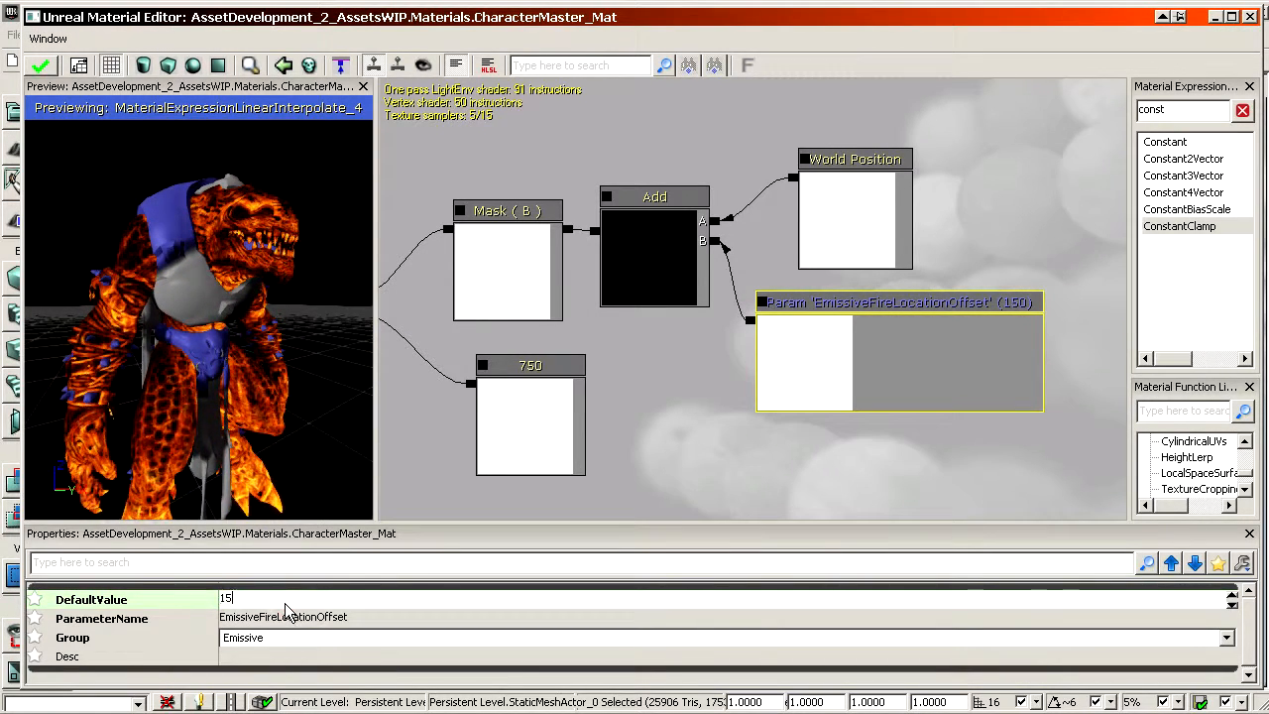
key("Return")
type("500.000000")
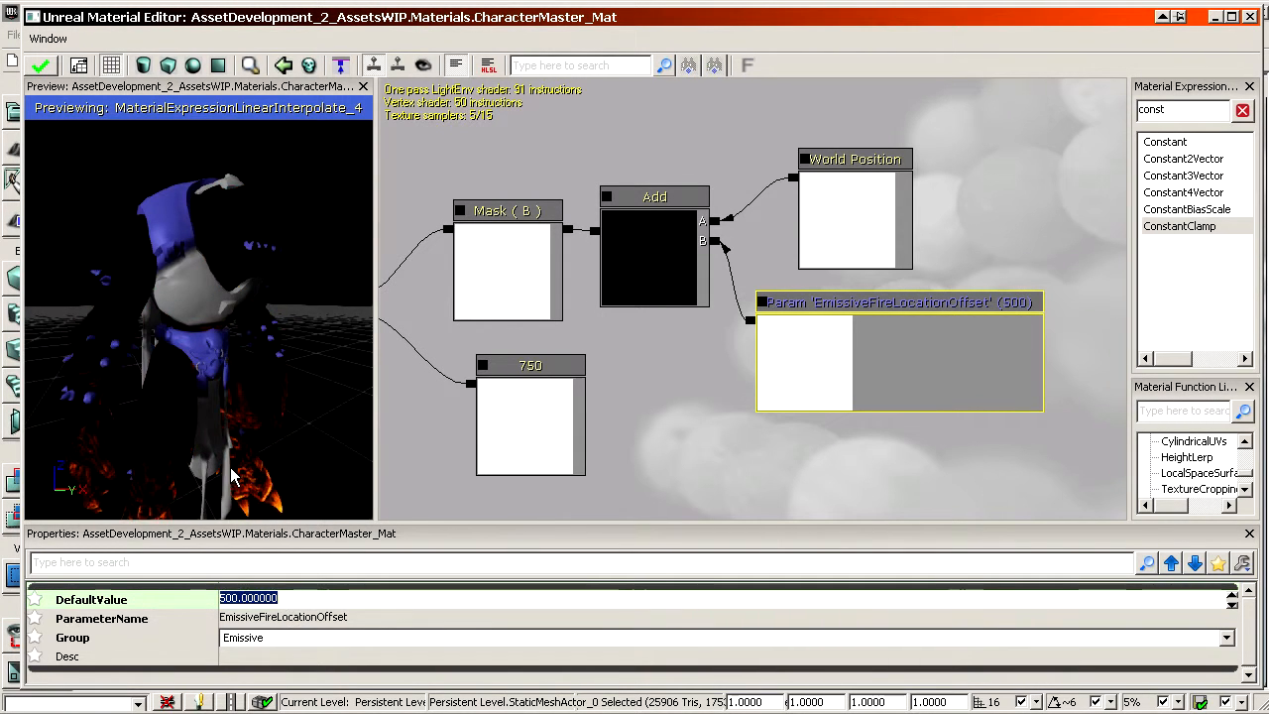
Try an EmissiveFireLocationOffset default of 400, settle on 100, and check the fire from other angles
left_click_drag(233, 476, 223, 478)
left_click(268, 599)
type("400")
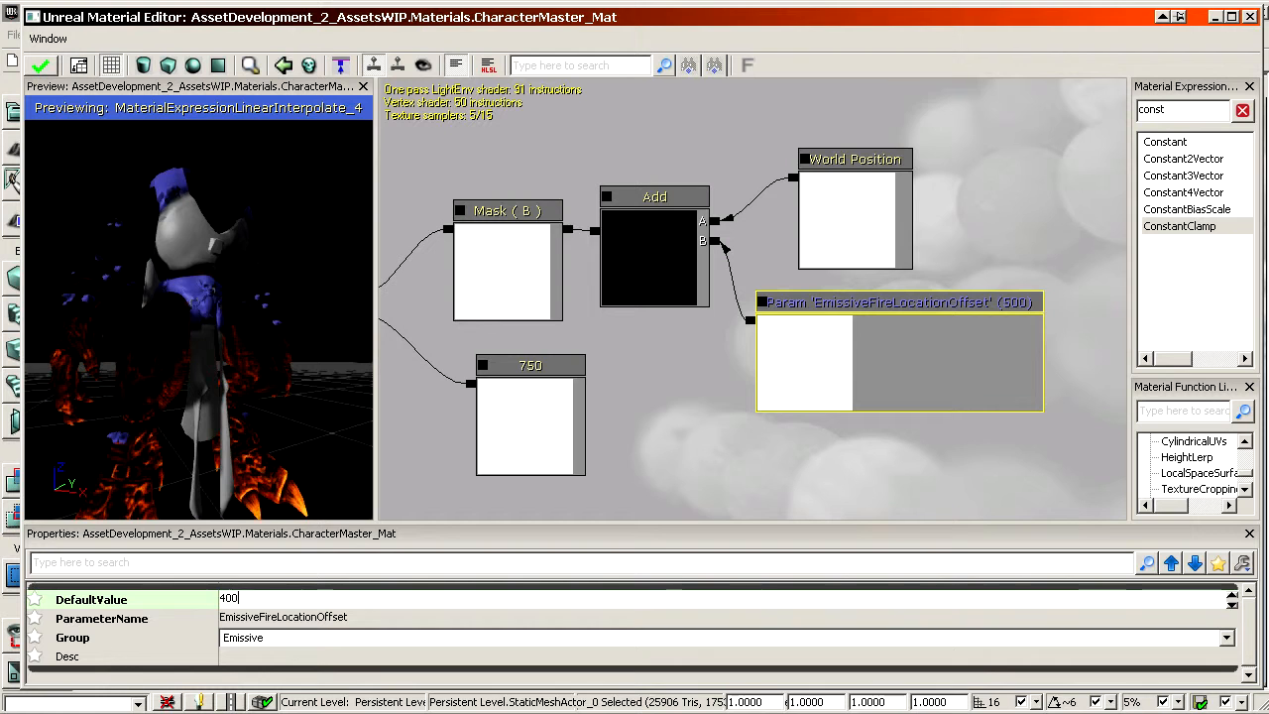
left_click(292, 599)
type("3")
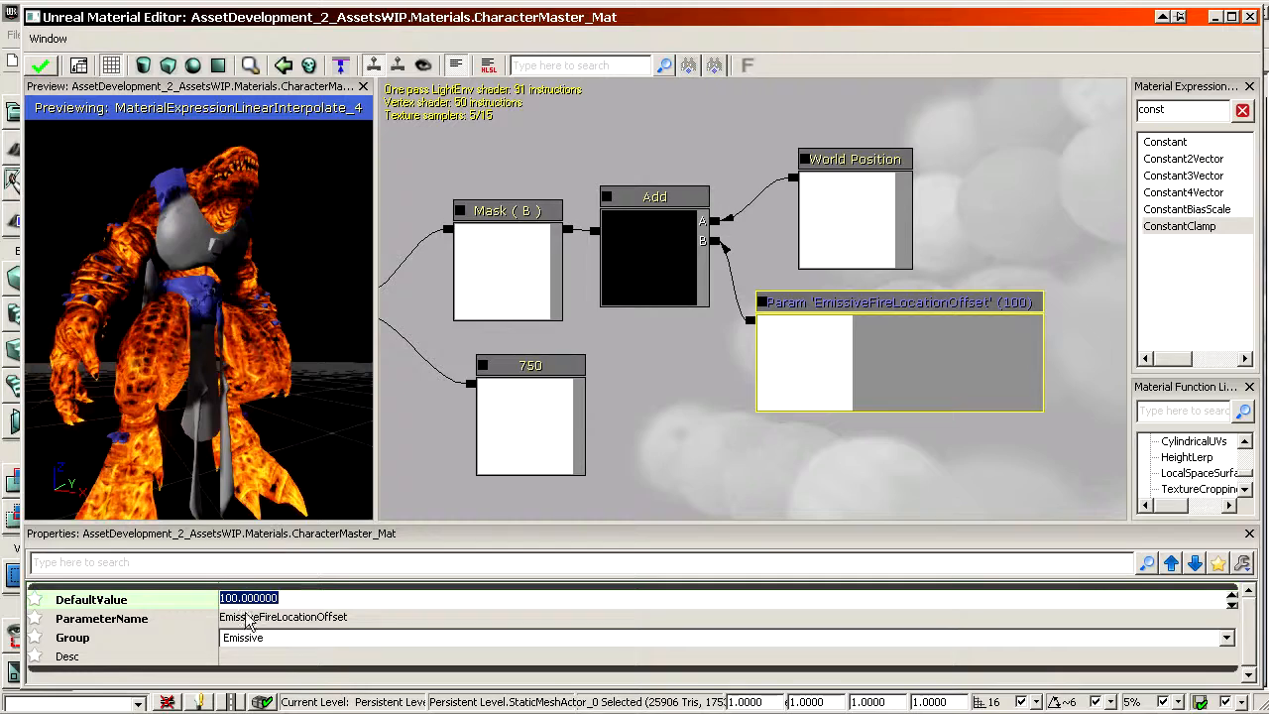
left_click(287, 599)
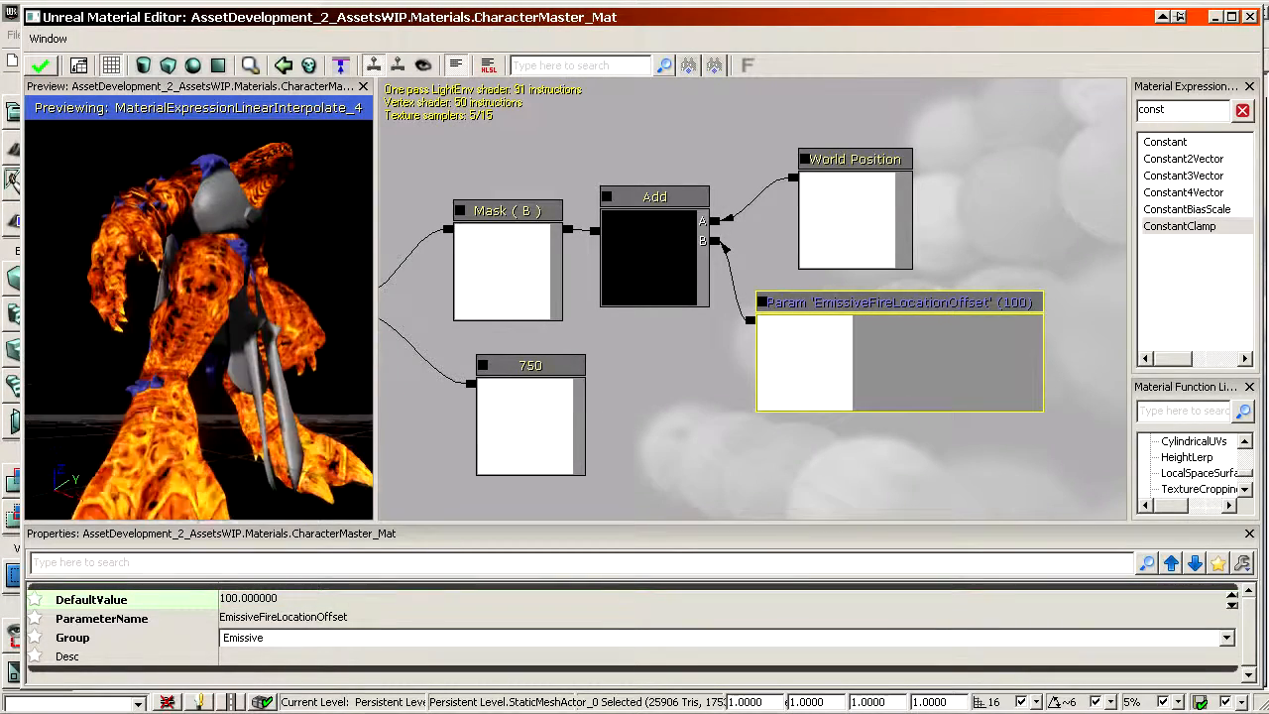
left_click_drag(204, 378, 119, 421)
right_click_drag(203, 378, 203, 416)
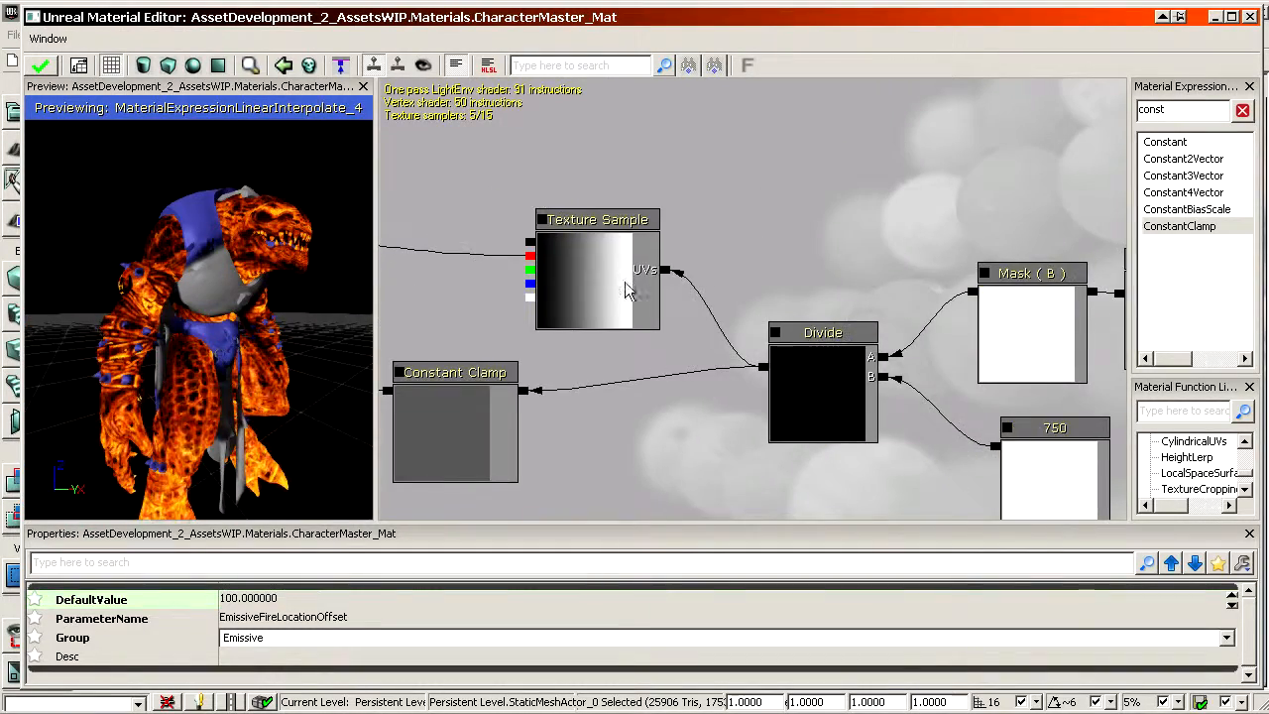
Examine how the gradient texture, the contrast Multiply and the two Power nodes are wired in the fire mask
left_click_drag(625, 284, 1051, 354)
scroll(752, 298, "down", 3)
left_click_drag(483, 144, 818, 325)
scroll(818, 325, "up", 3)
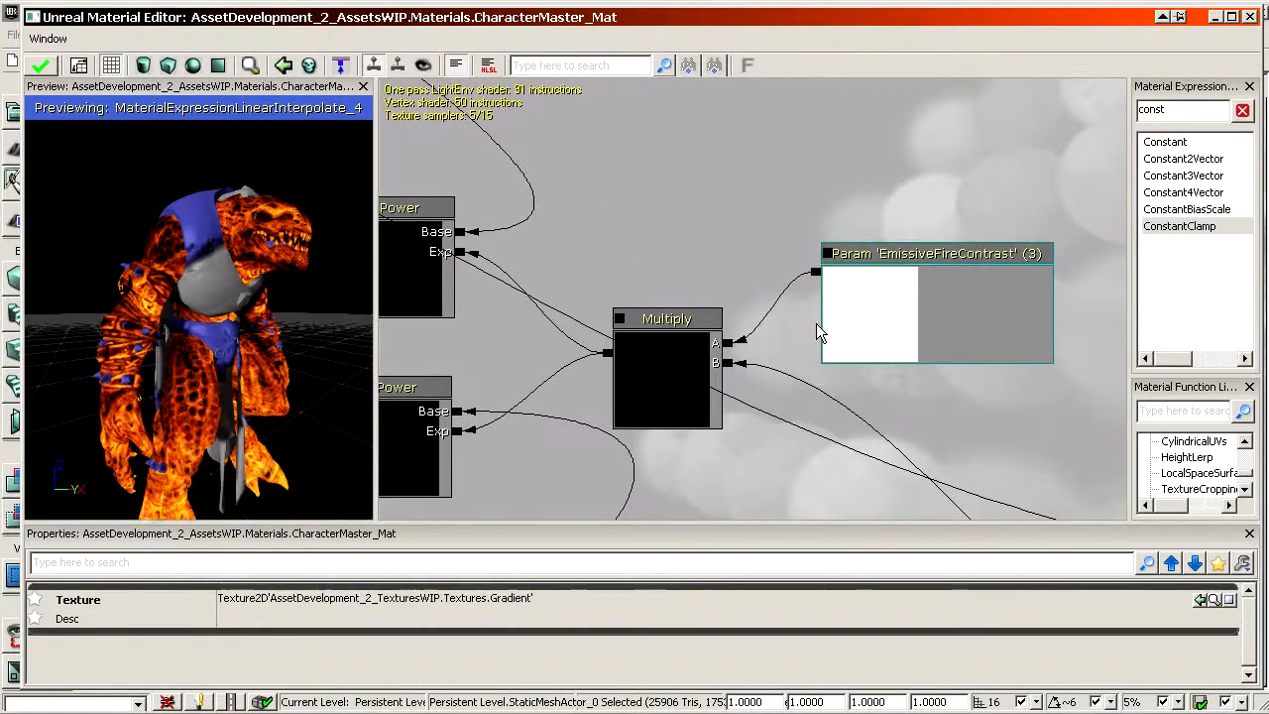
left_click(920, 311)
left_click(637, 363)
left_click_drag(651, 291, 859, 285)
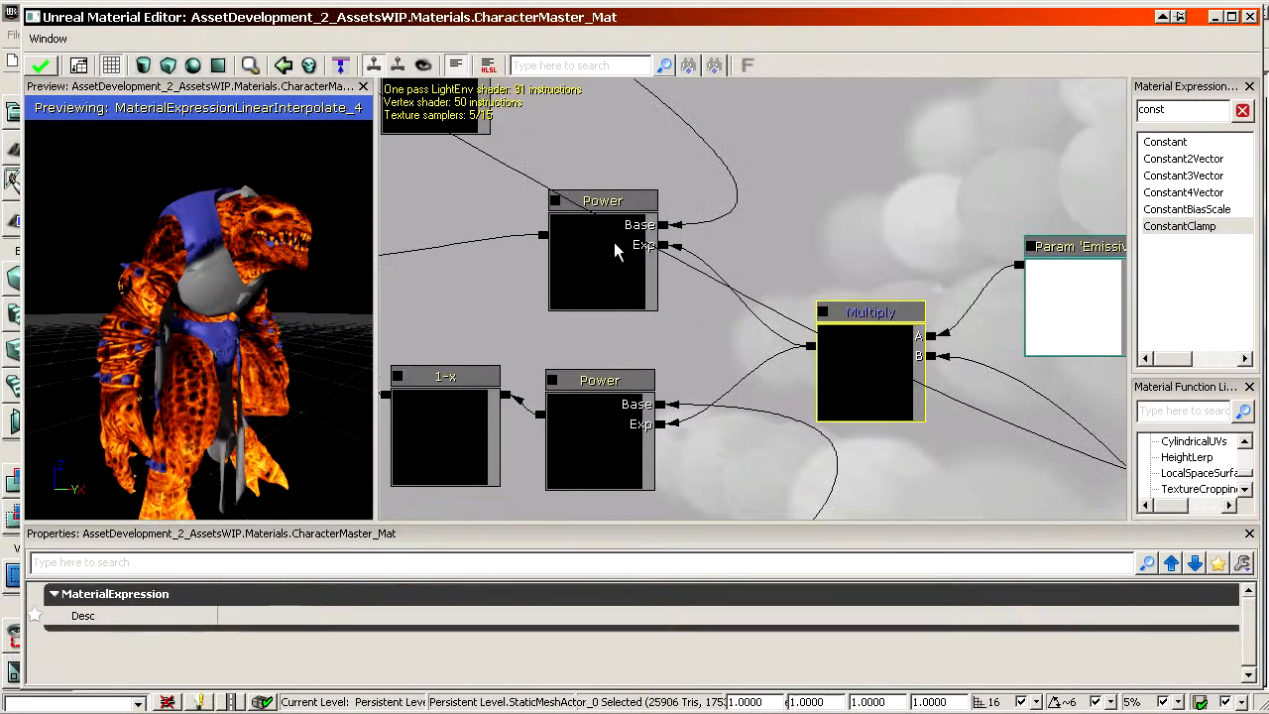
left_click(728, 433)
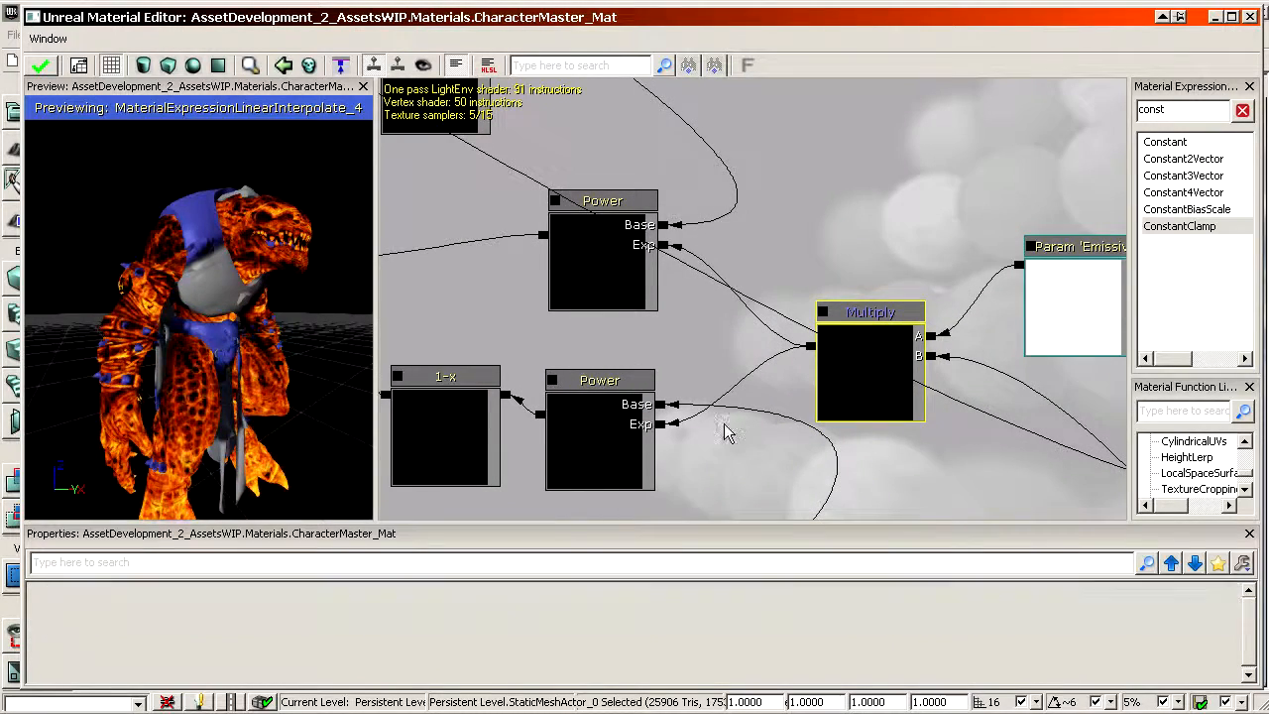
Try an EmissiveFireLocationOffset default value of 250, then set it to 500
scroll(728, 433, "down", 5)
left_click_drag(991, 446, 479, 188)
scroll(752, 299, "up", 3)
left_click_drag(1027, 377, 787, 370)
left_click(765, 358)
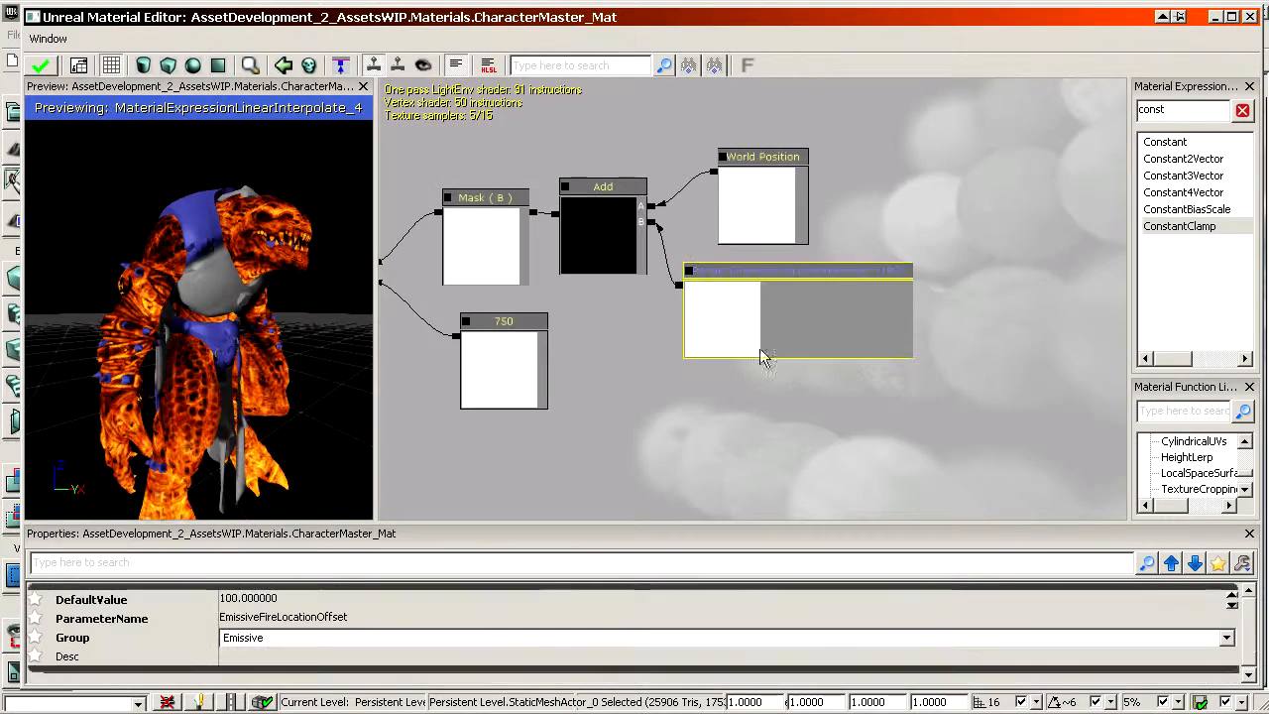
left_click(283, 600)
type("250")
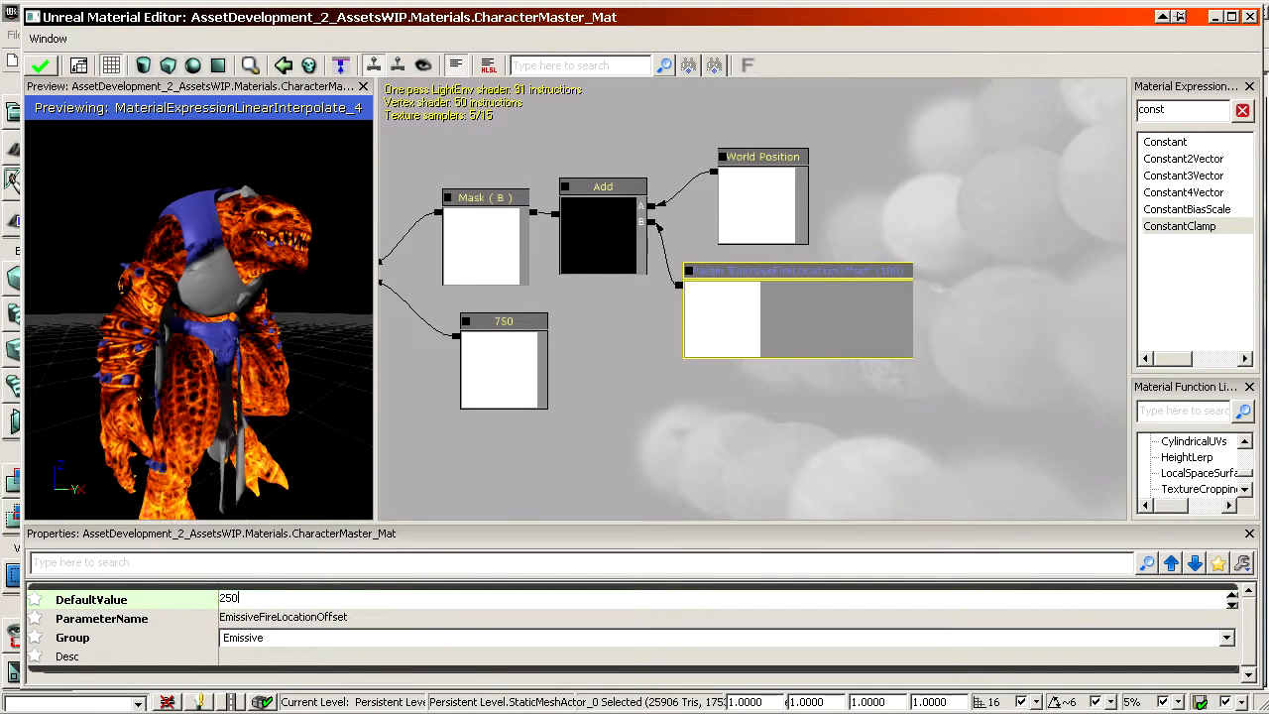
left_click(287, 597)
type("500")
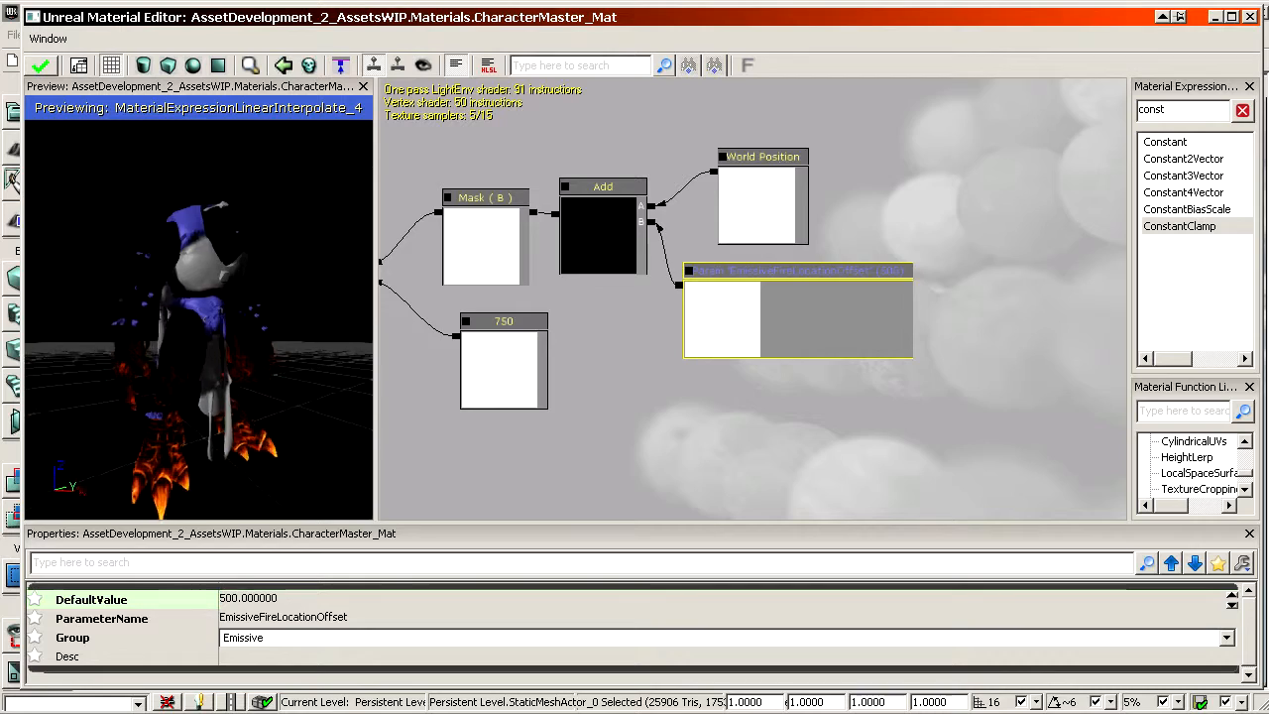
Place a new Add node near the EmissiveAmbientLight Multiply and feed the fire result into its A input
scroll(739, 317, "down", 6)
left_click_drag(740, 317, 1238, 401)
left_click_drag(555, 277, 883, 394)
scroll(773, 327, "down", 9)
left_click_drag(694, 317, 846, 343)
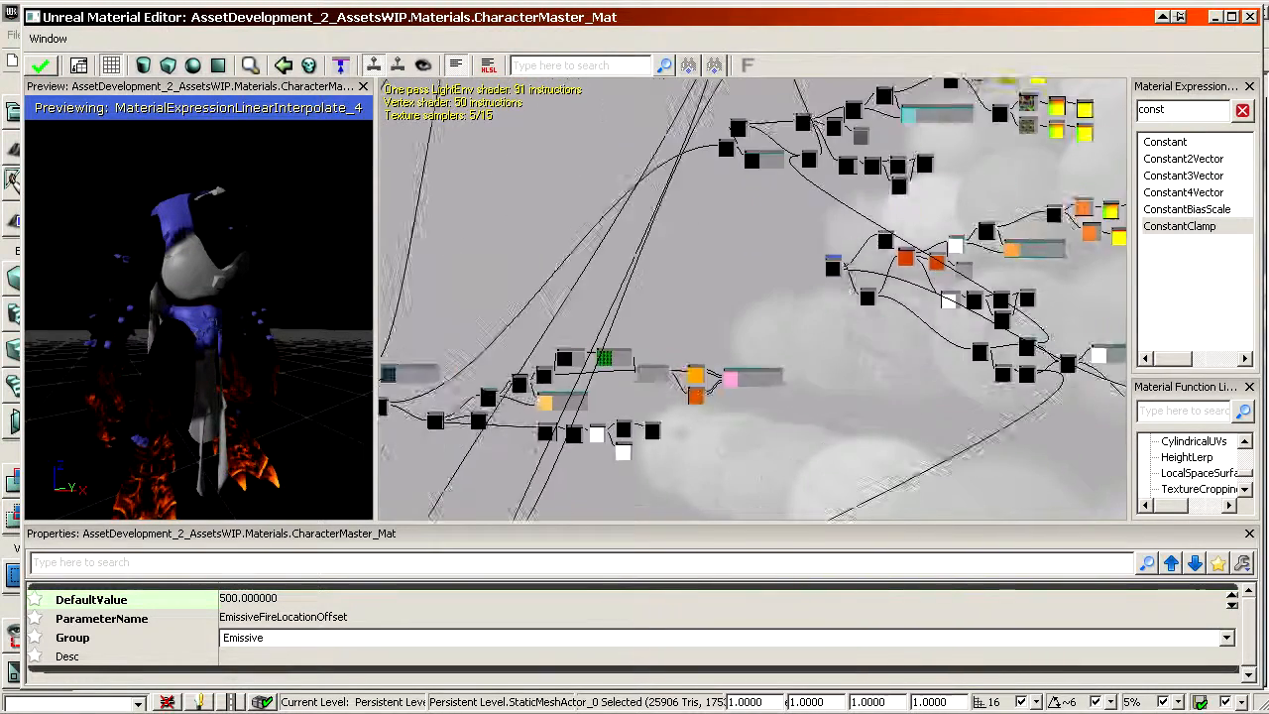
scroll(614, 327, "up", 6)
left_click_drag(1031, 188, 1002, 196)
scroll(1080, 263, "up", 7)
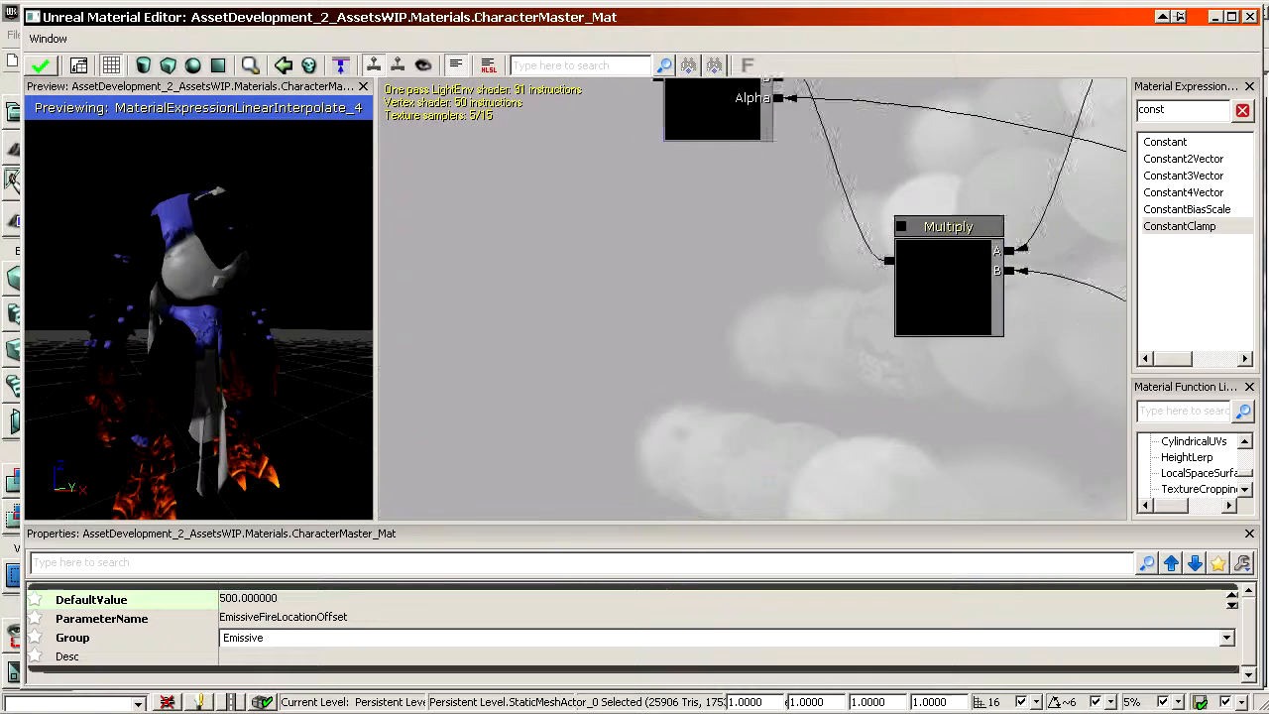
left_click_drag(693, 238, 889, 327)
key("a")
left_click(607, 185)
left_click_drag(854, 168, 725, 218)
left_click(713, 236)
scroll(699, 269, "down", 7)
left_click_drag(678, 281, 731, 386)
scroll(679, 243, "up", 7)
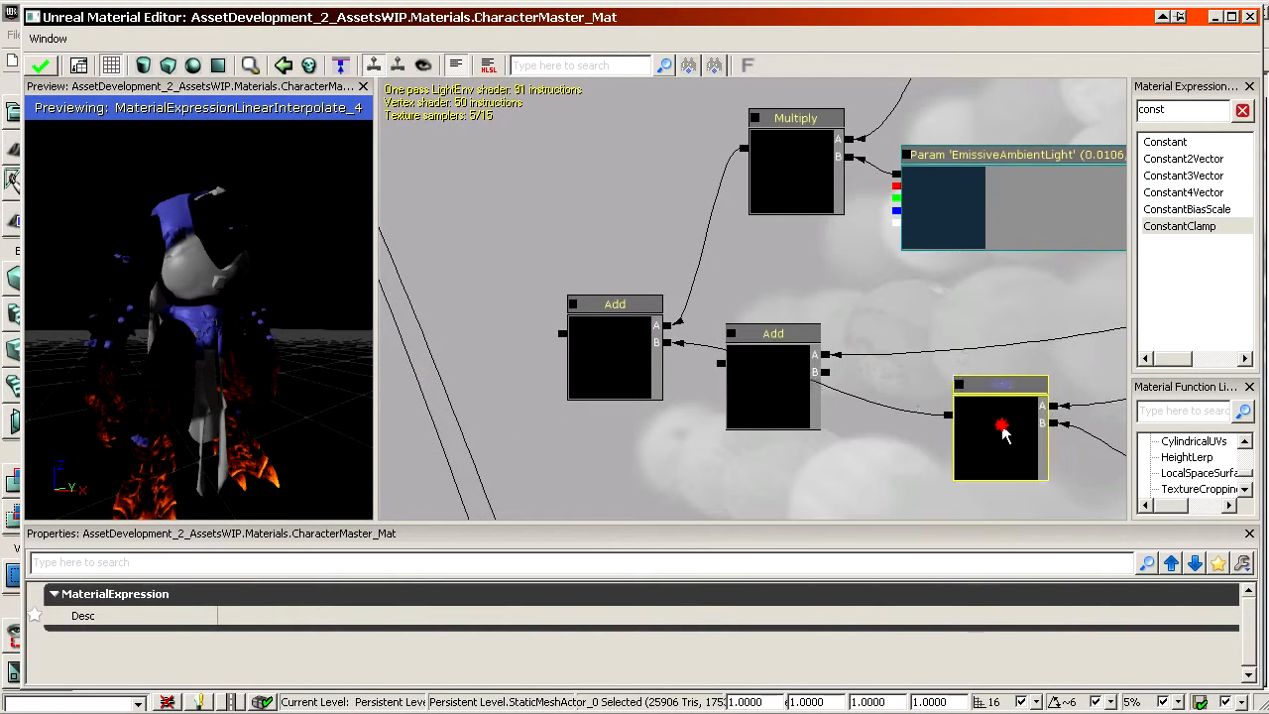
Connect the existing emissive Add to the new Add's B input and route the result through the final Add to the material's Emissive input
left_click_drag(1001, 426, 1020, 433, "ctrl")
left_click_drag(927, 426, 713, 364)
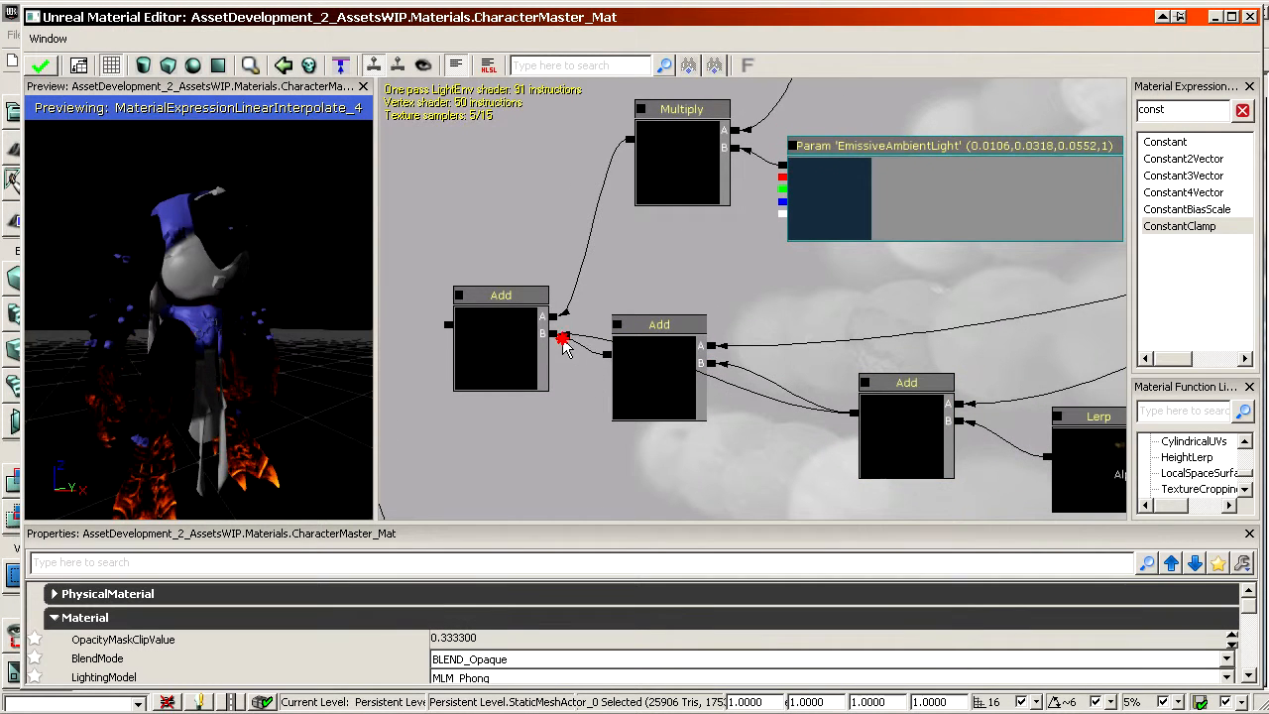
left_click_drag(558, 339, 556, 335)
scroll(500, 397, "down", 1)
left_click_drag(498, 392, 583, 415)
left_click_drag(583, 343, 555, 258)
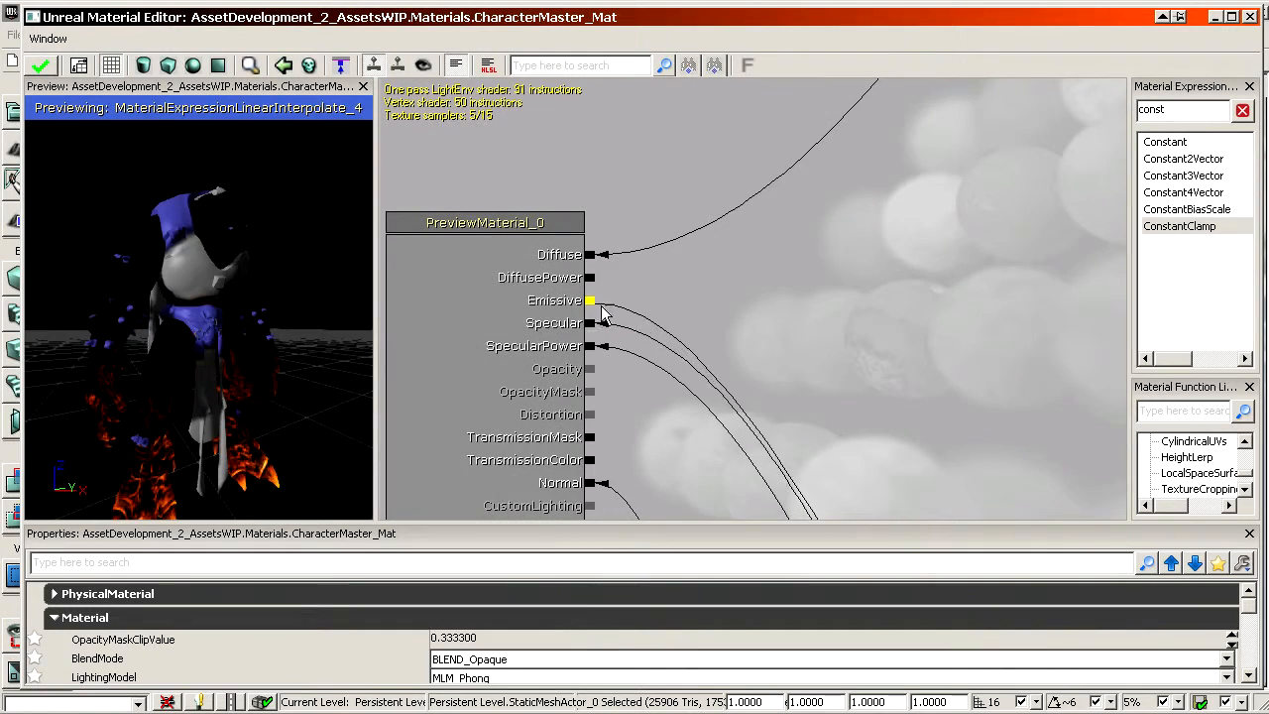
Stop previewing the fire Lerp node and view the complete material on the preview character
scroll(595, 259, "down", 5)
left_click_drag(694, 347, 509, 163)
scroll(509, 164, "down", 3)
left_click_drag(783, 258, 606, 293)
left_click_drag(1110, 228, 755, 343)
right_click(818, 307)
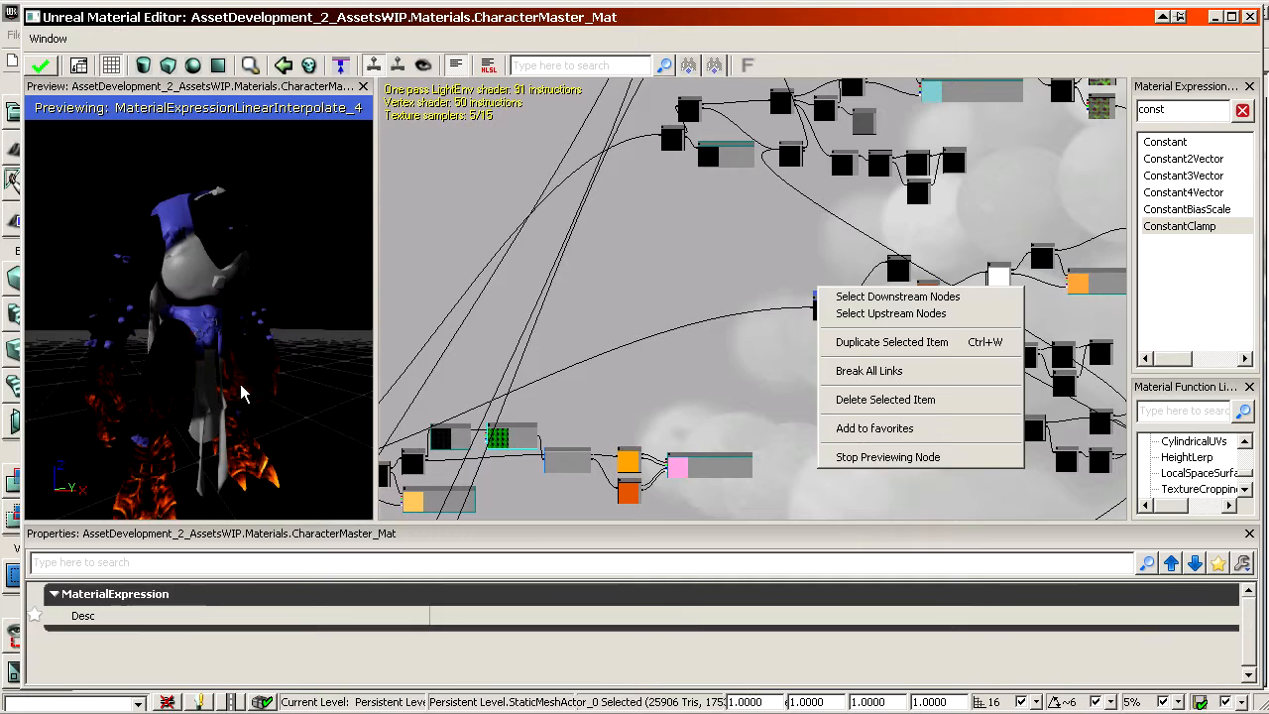
left_click_drag(240, 393, 268, 393)
right_click_drag(268, 393, 263, 332)
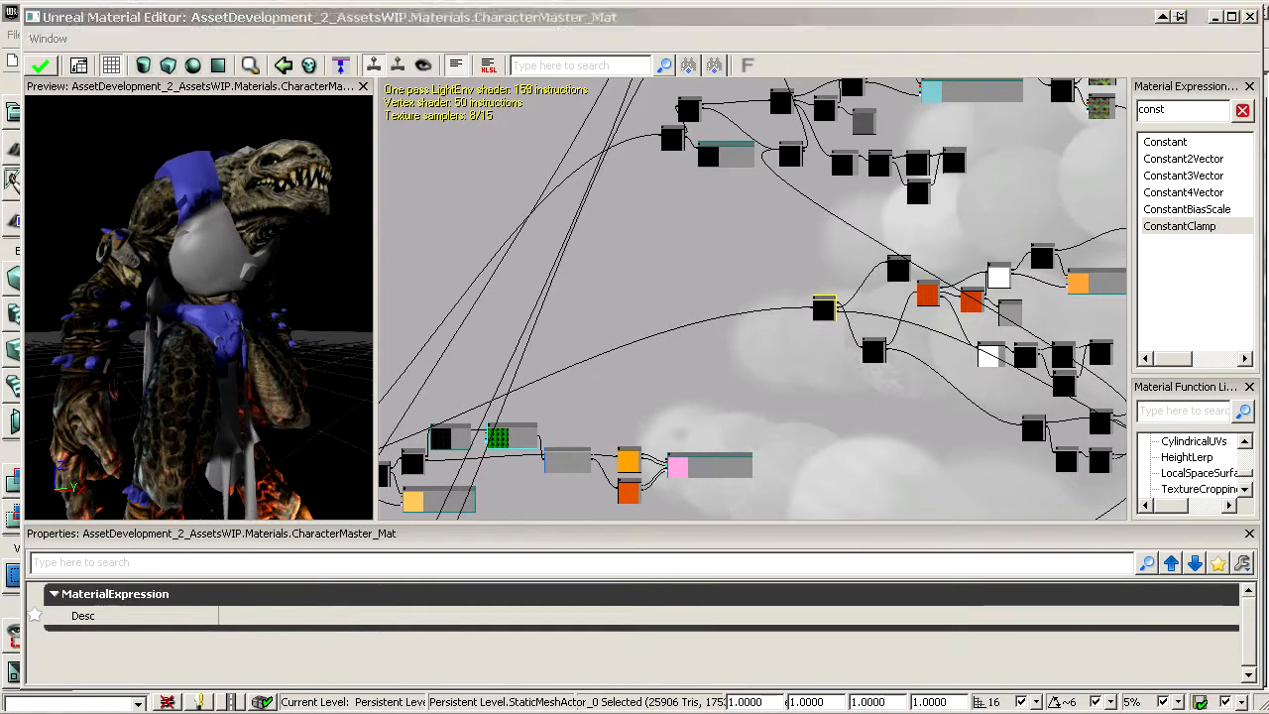
Move the lower emissive node chain with the EmissiveAmbientLight parameter closer to the other emissive nodes
left_click(756, 413)
scroll(756, 413, "down", 5)
left_click_drag(757, 413, 934, 310)
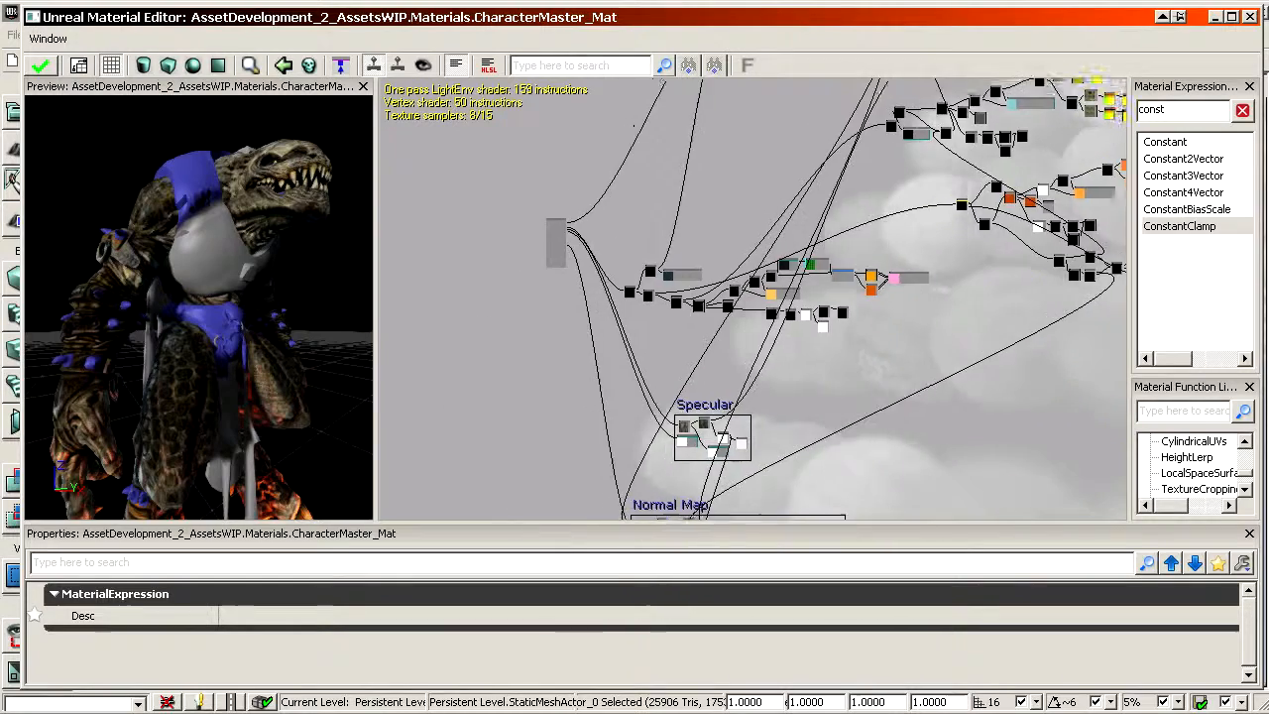
scroll(798, 211, "up", 3)
scroll(753, 403, "up", 3)
scroll(752, 403, "down", 6)
left_click_drag(752, 402, 654, 381)
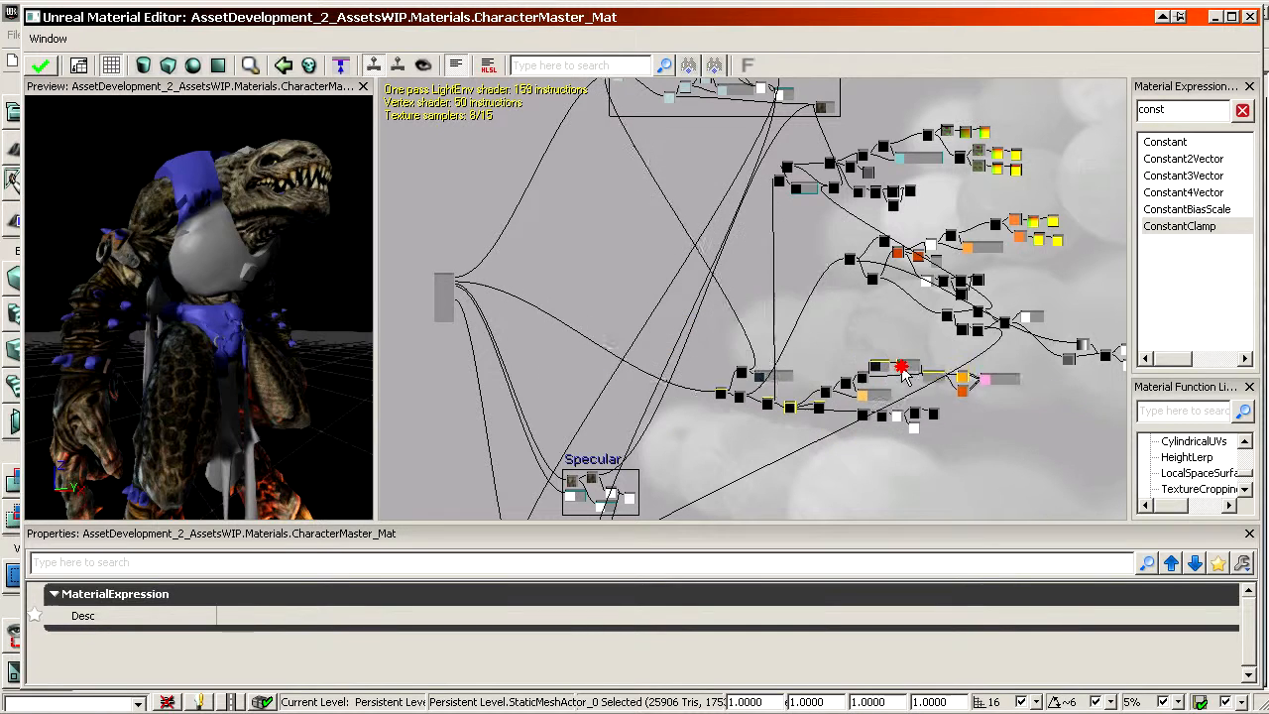
scroll(738, 236, "up", 4)
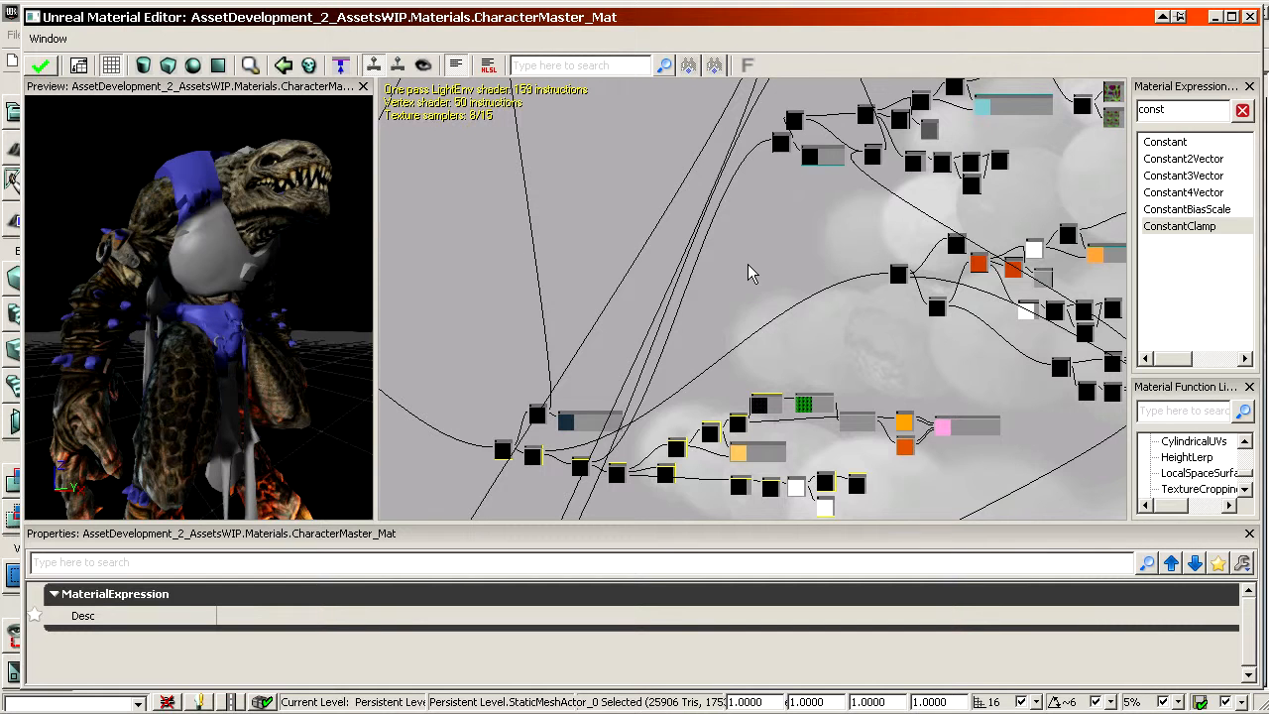
left_click_drag(828, 310, 772, 223)
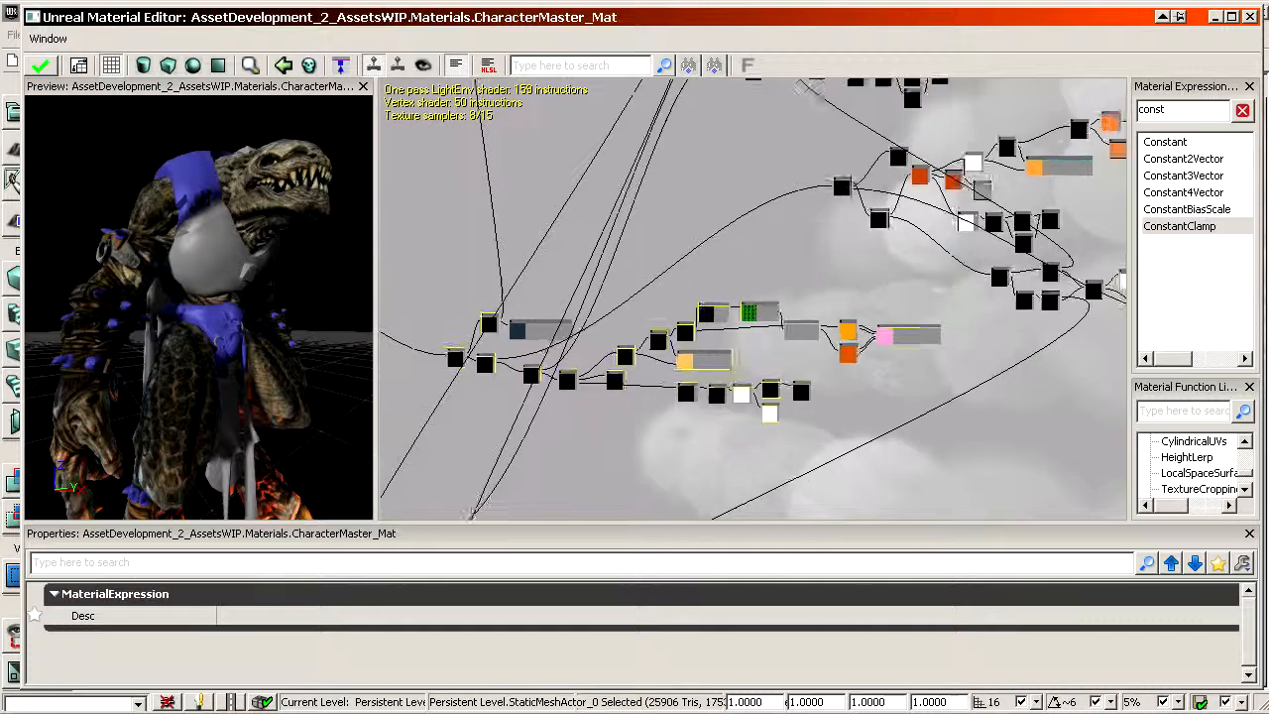
scroll(829, 309, "down", 4)
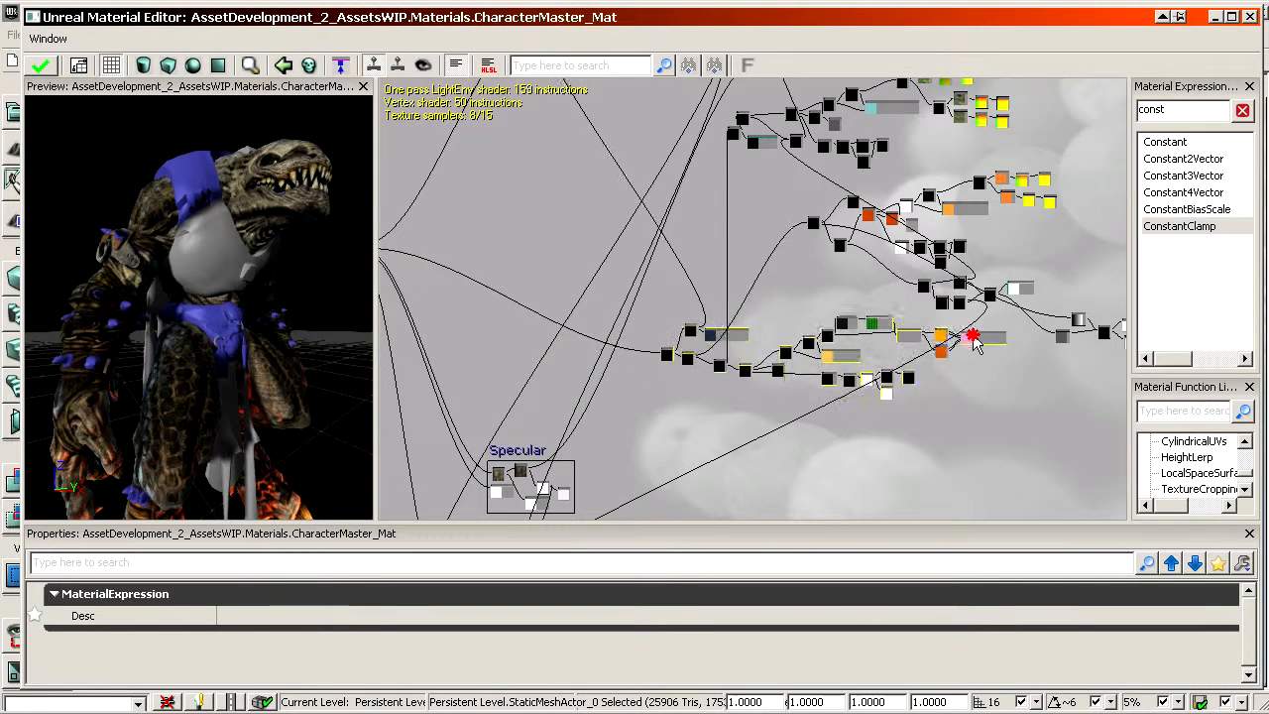
Select all the emissive nodes, shift them clear of the Diffuse group, and enclose them in an enlarged comment box named Emissive
scroll(785, 294, "down", 1)
left_click_drag(785, 294, 678, 350)
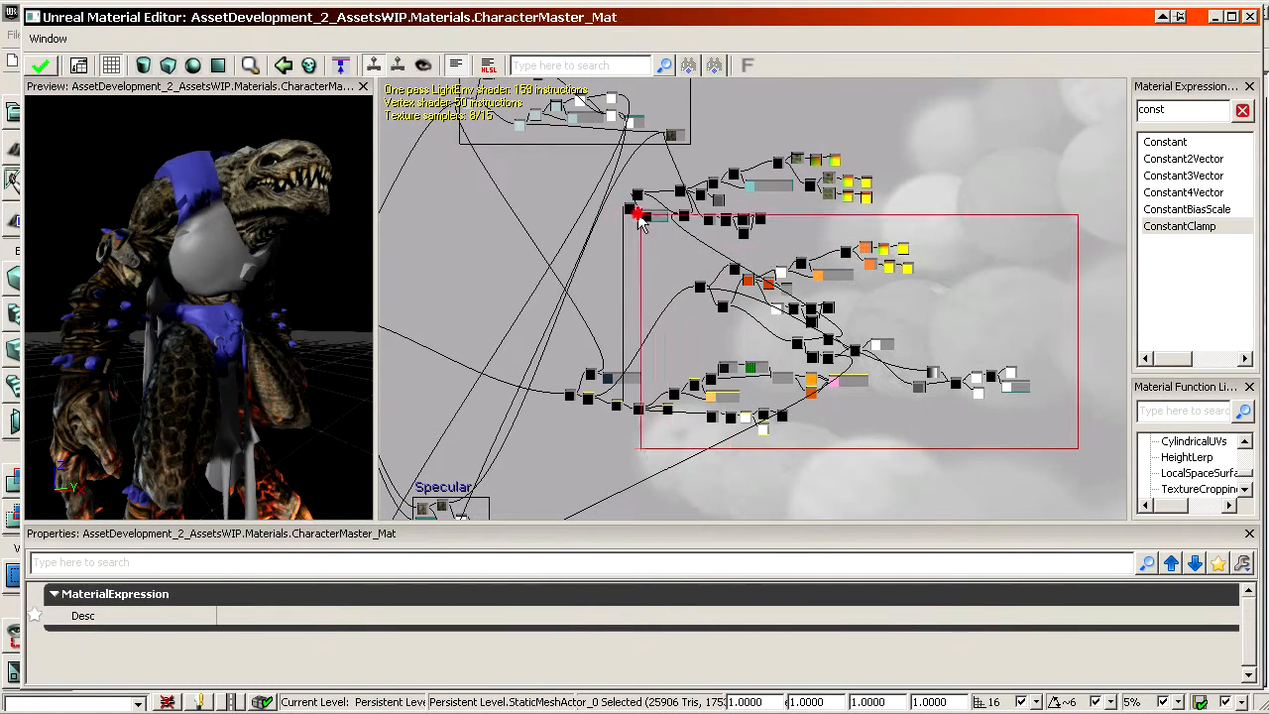
left_click_drag(796, 158, 821, 203)
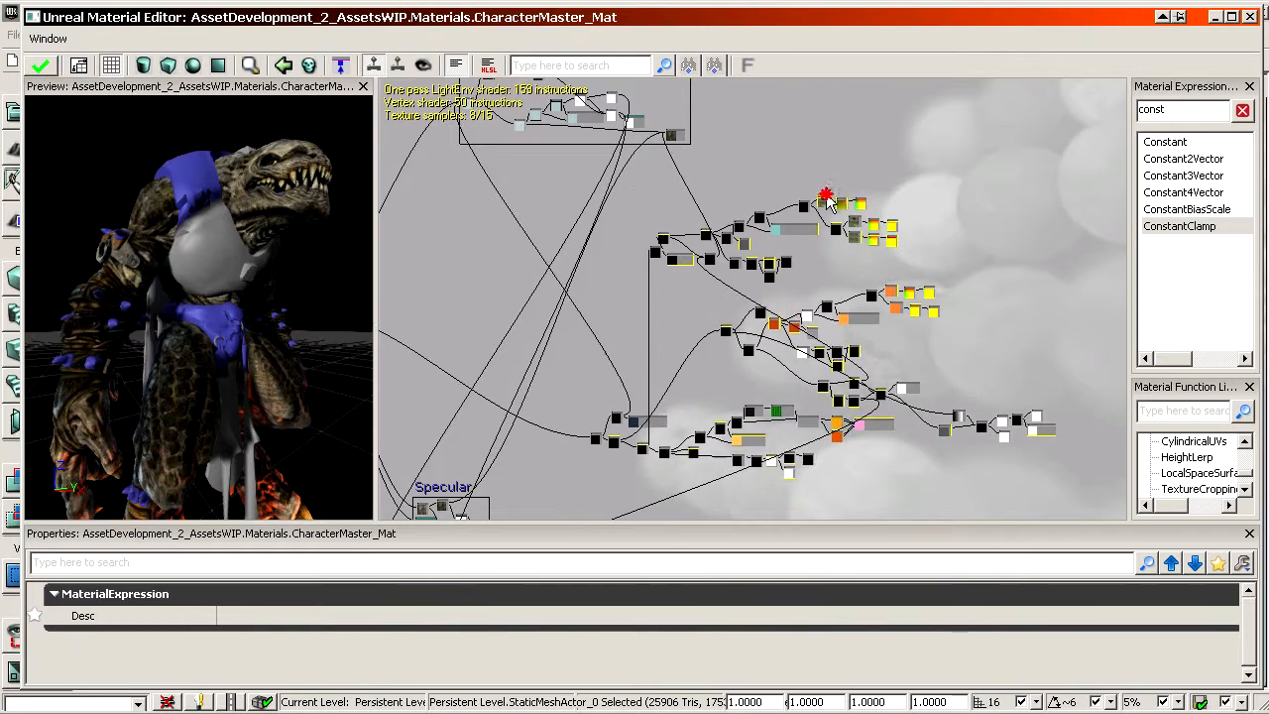
right_click(746, 141)
left_click(790, 518)
type("Emissive")
key("Return")
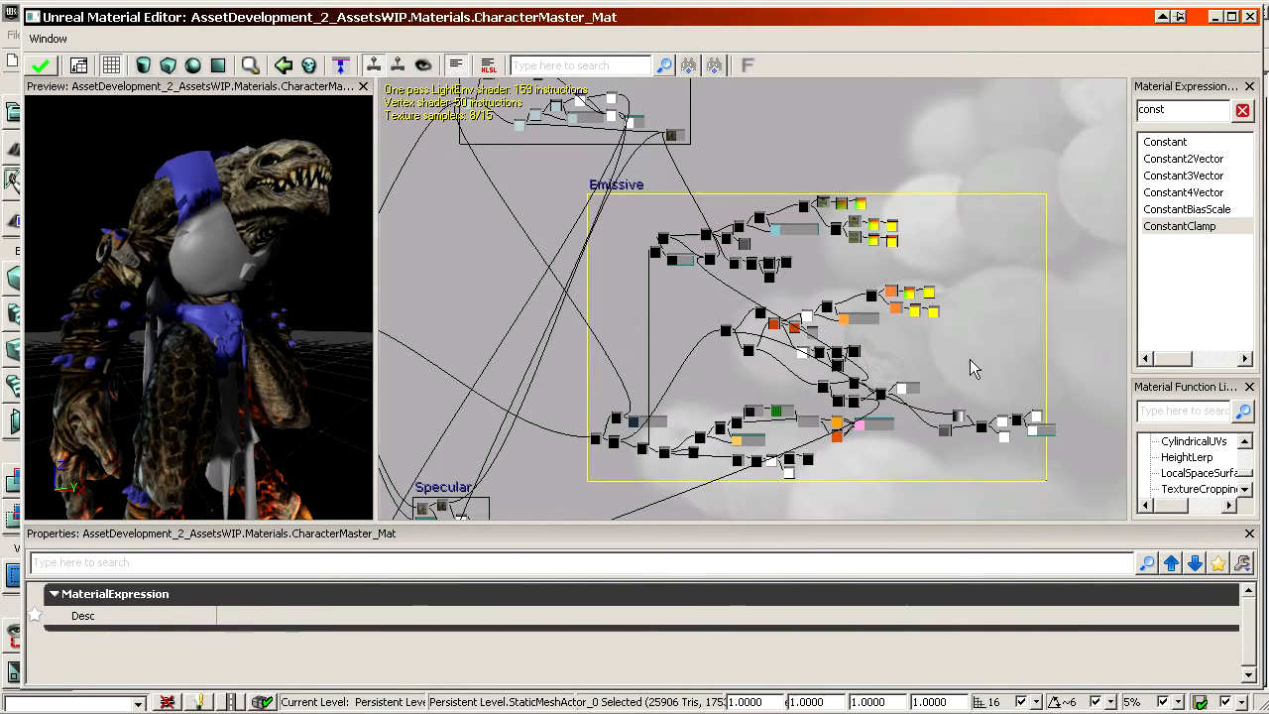
left_click_drag(1048, 482, 1084, 495)
left_click_drag(1122, 402, 1267, 545, "ctrl")
left_click(1113, 411)
Apply the material changes and move the Material Editor window aside to uncover the level viewport
scroll(859, 197, "up", 5)
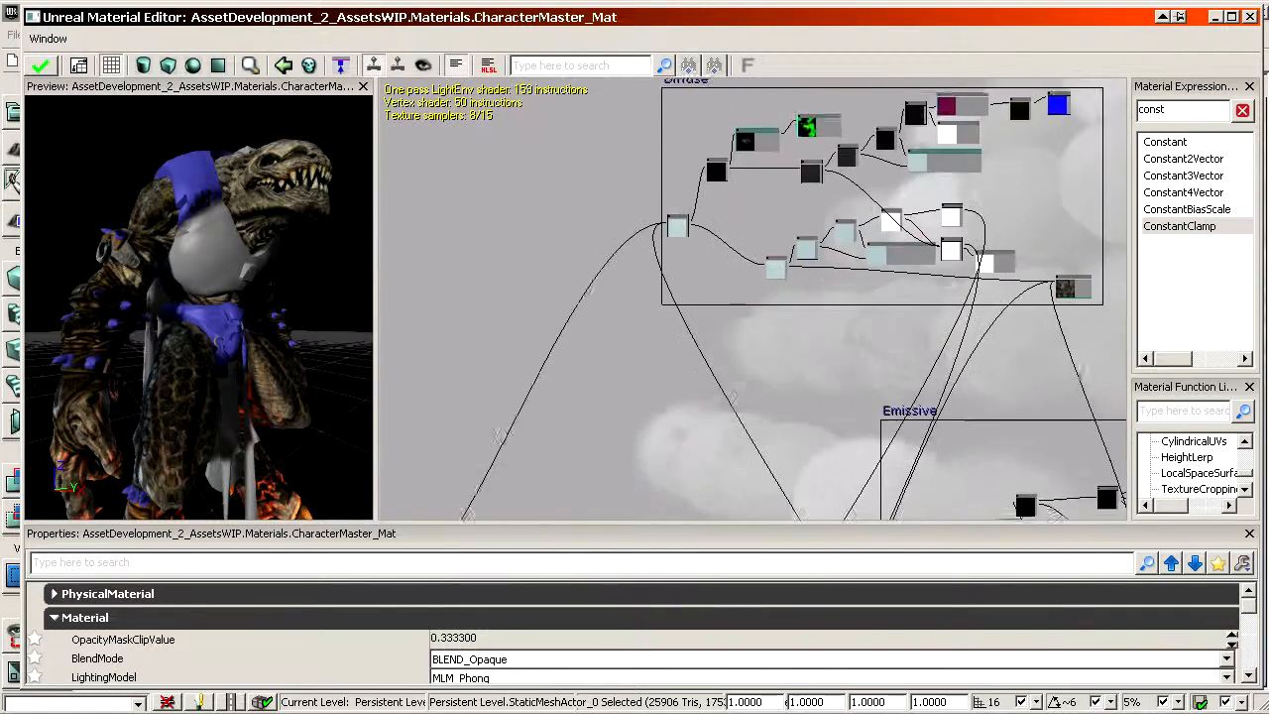
left_click_drag(858, 198, 1163, 0)
left_click_drag(1100, 510, 810, 115)
scroll(750, 120, "up", 5)
scroll(976, 194, "down", 6)
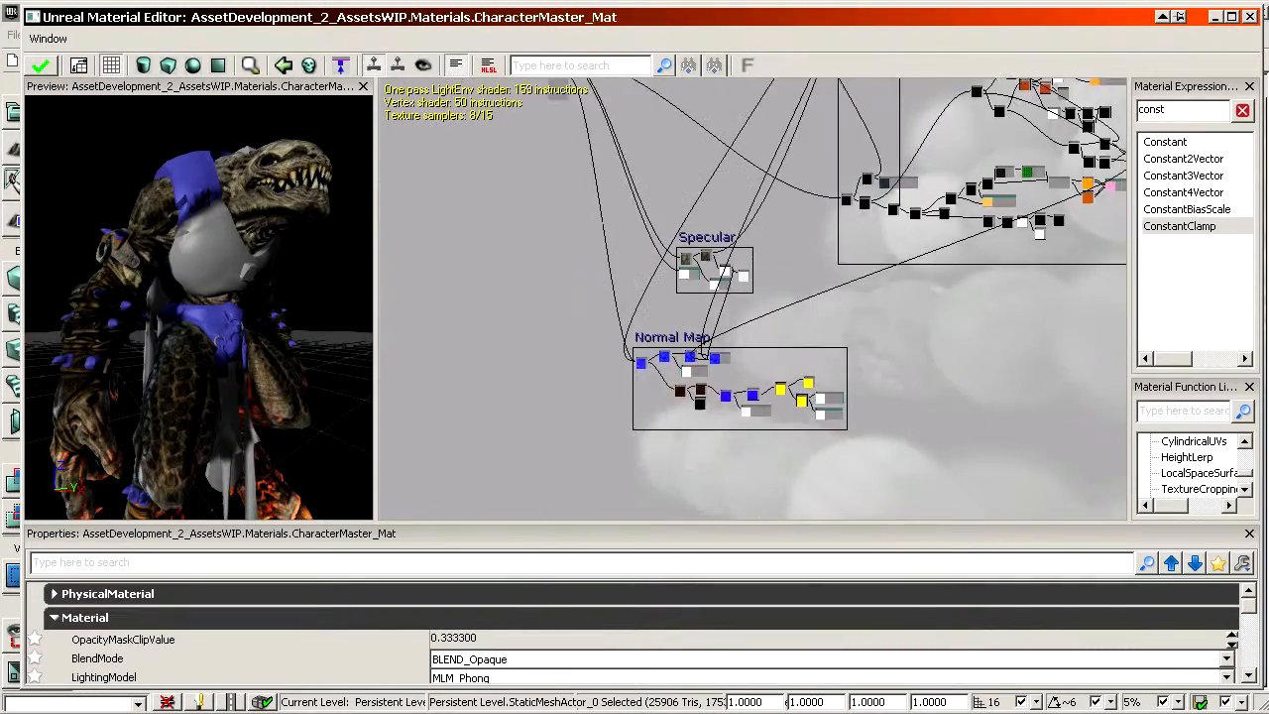
left_click_drag(976, 194, 1063, 383)
scroll(1063, 383, "up", 3)
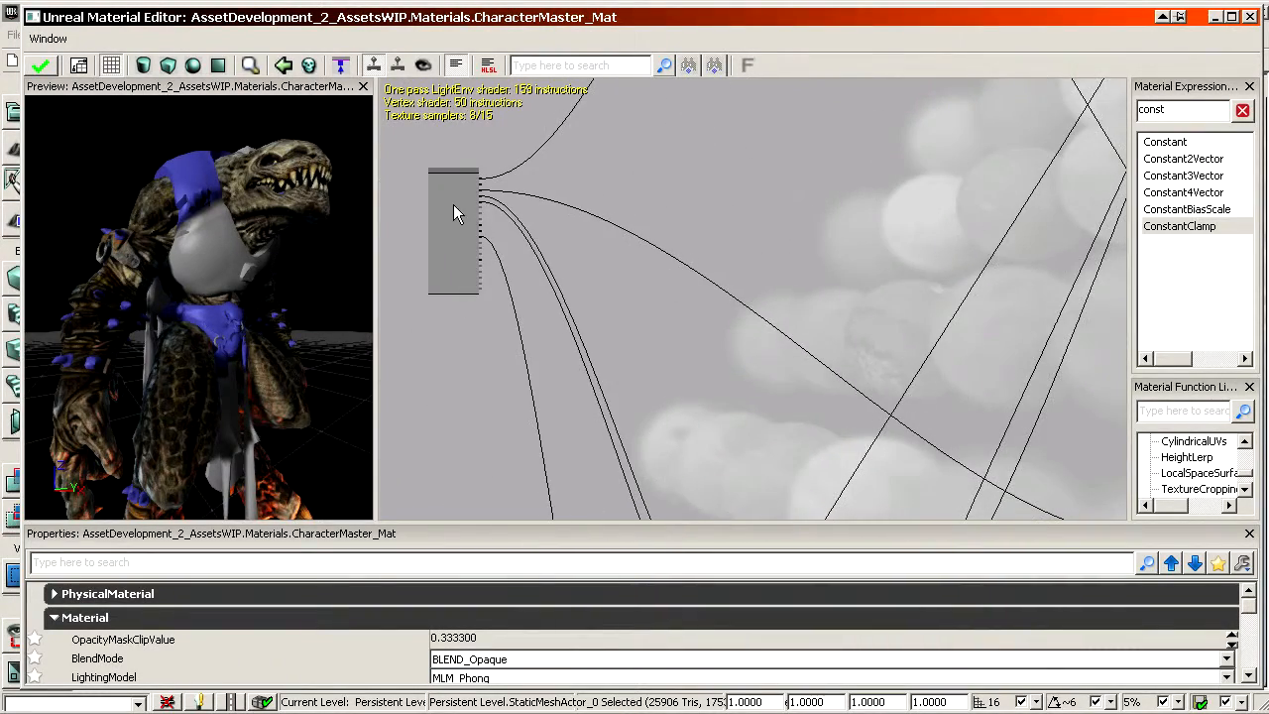
left_click(40, 65)
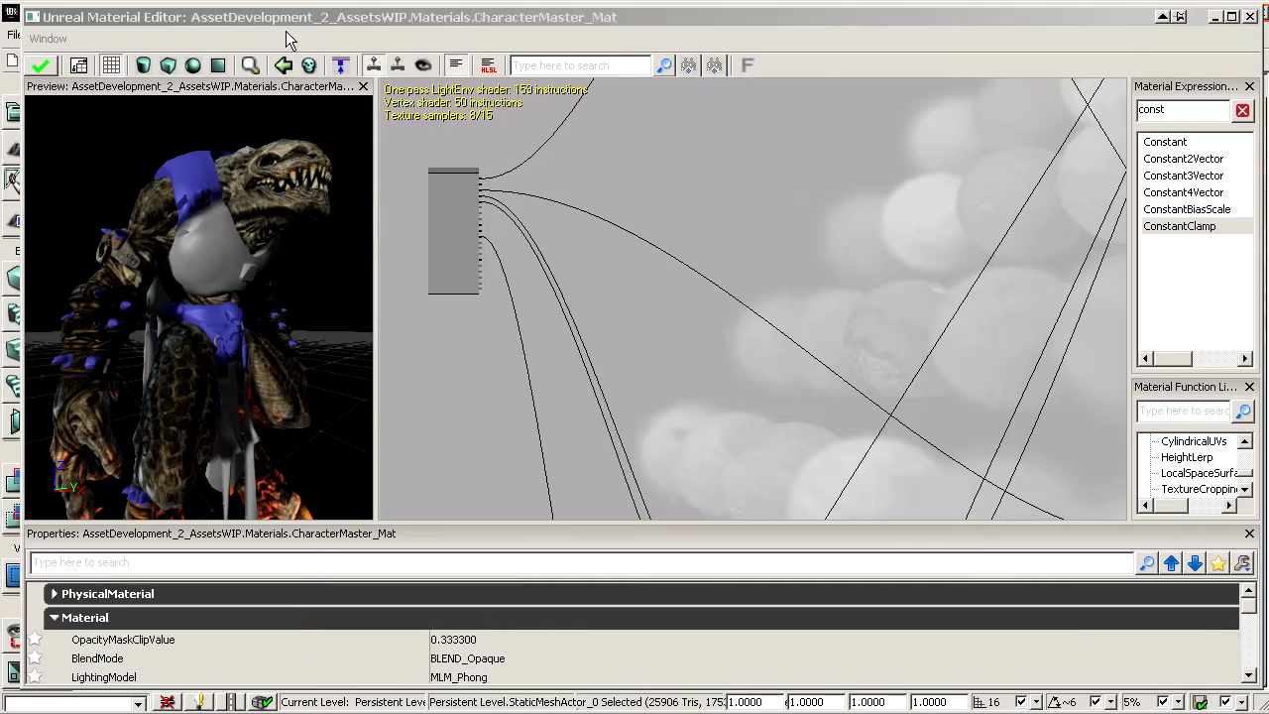
left_click_drag(286, 20, 1267, 248)
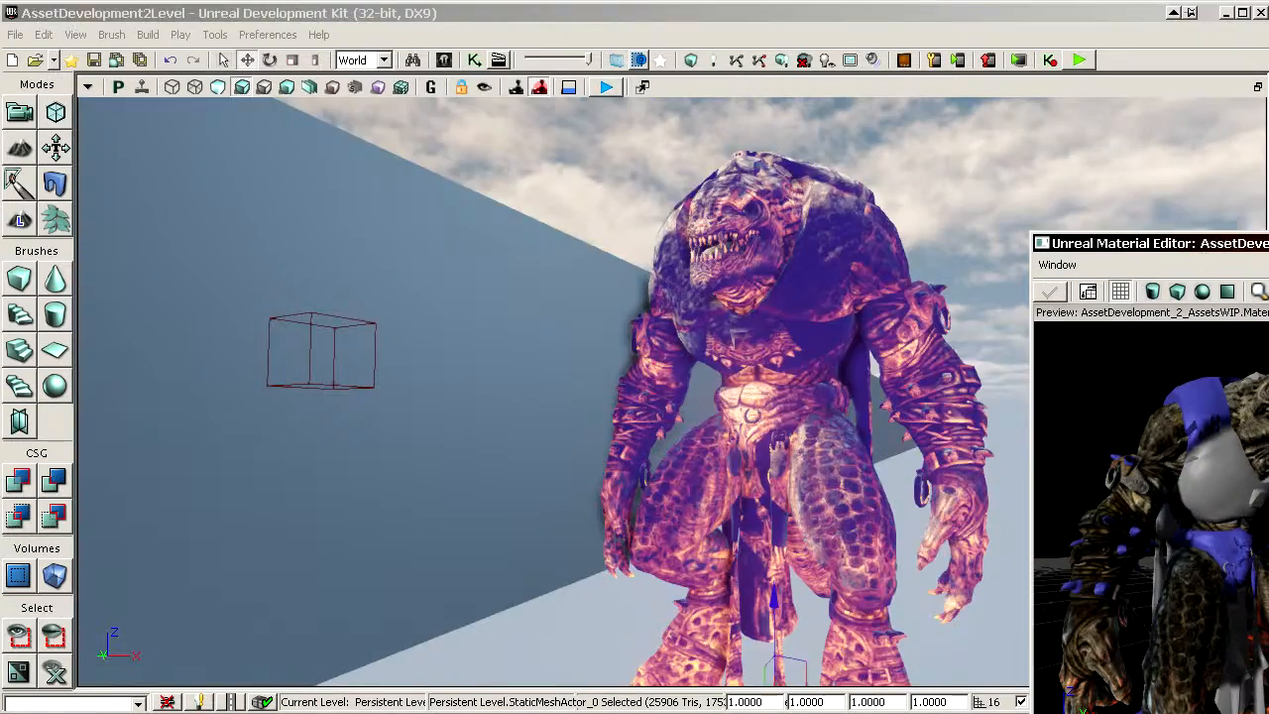
View the character up close in the level and reposition it to test the height-based fire
scroll(543, 288, "down", 3)
scroll(543, 287, "up", 3)
left_click_drag(593, 251, 724, 344)
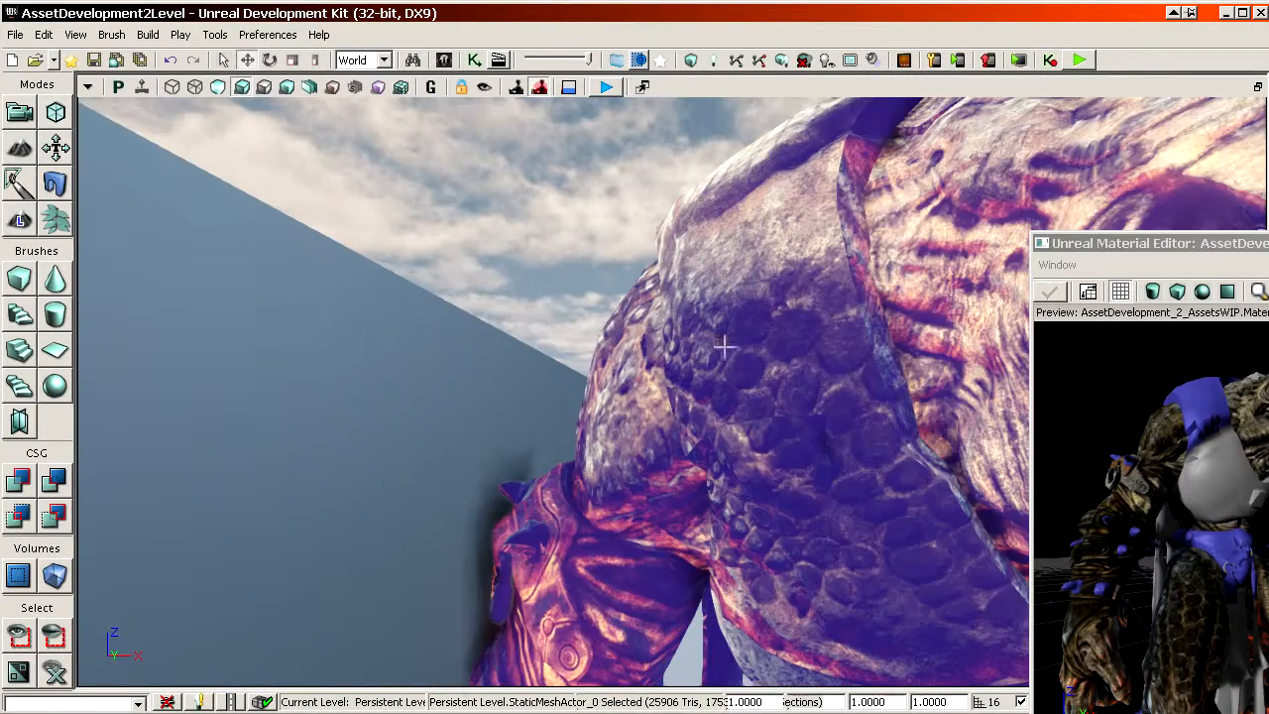
left_click_drag(810, 317, 695, 475)
left_click_drag(741, 550, 822, 551, "shift")
middle_click_drag(424, 466, 407, 529)
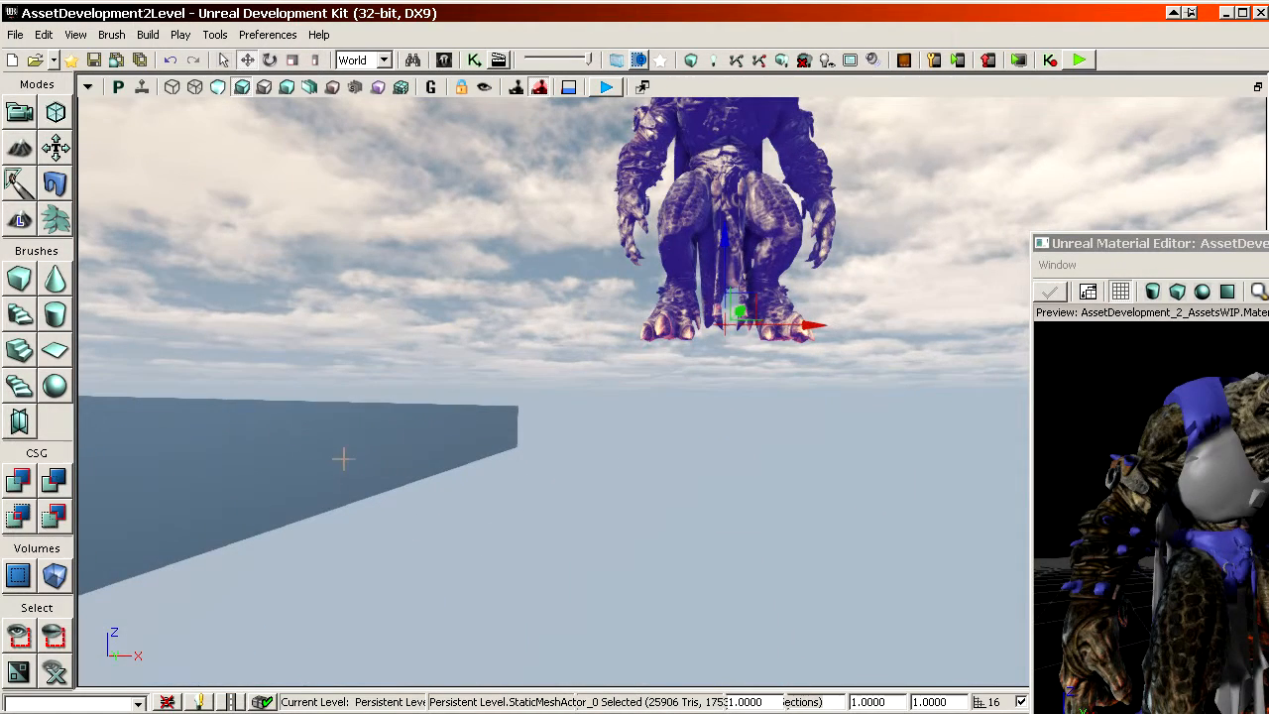
Lower the character in the level to test the fire at a lower height and frame it from the front
middle_click_drag(259, 481, 297, 406)
left_click_drag(643, 476, 642, 555, "shift")
left_click_drag(516, 442, 519, 357)
middle_click_drag(520, 356, 485, 406)
left_click_drag(486, 406, 485, 498)
left_click_drag(701, 355, 702, 407, "shift")
middle_click_drag(515, 446, 513, 396)
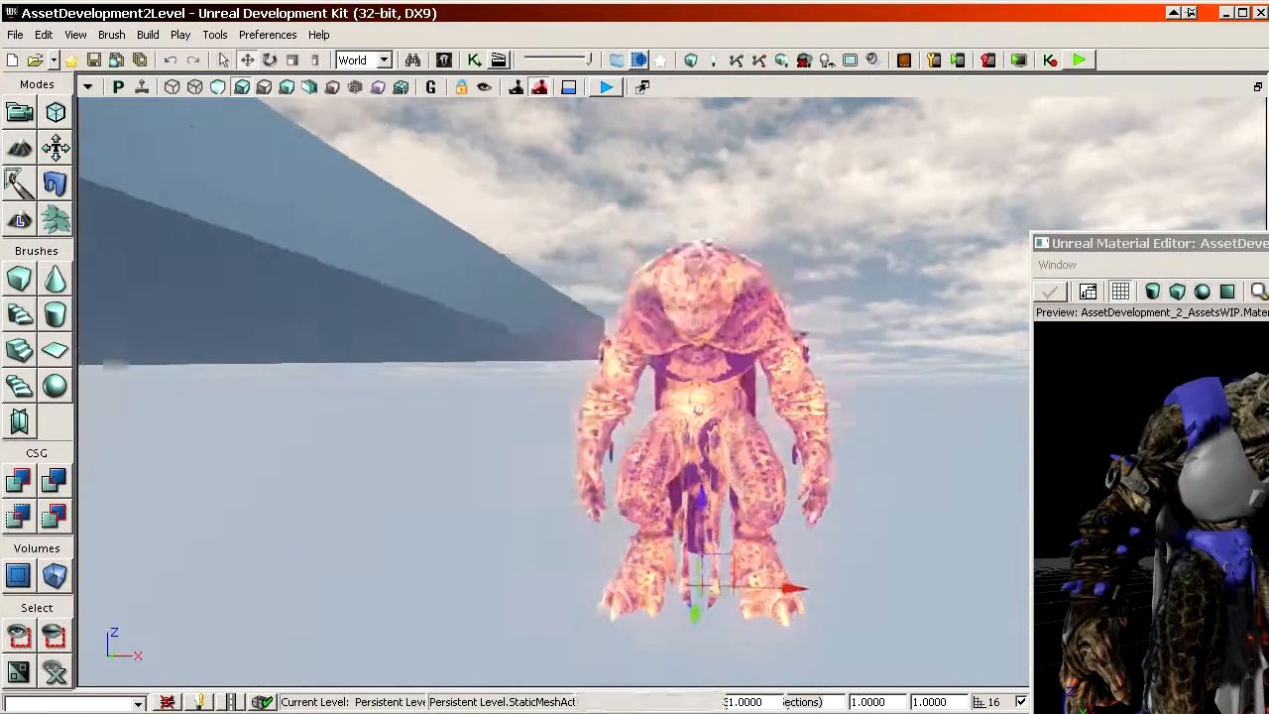
left_click_drag(513, 396, 530, 306)
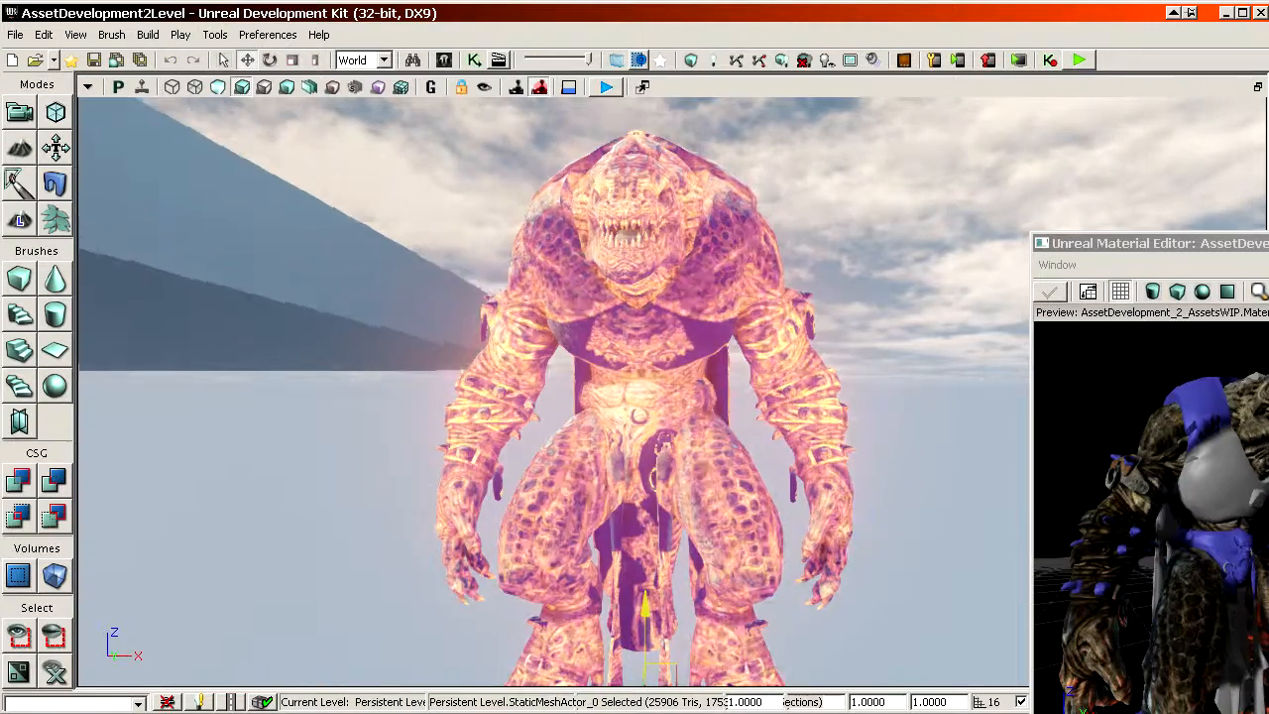
Raise the character along the Z axis to fade out the fire, and inspect its head up close
left_click_drag(645, 607, 645, 540, "shift")
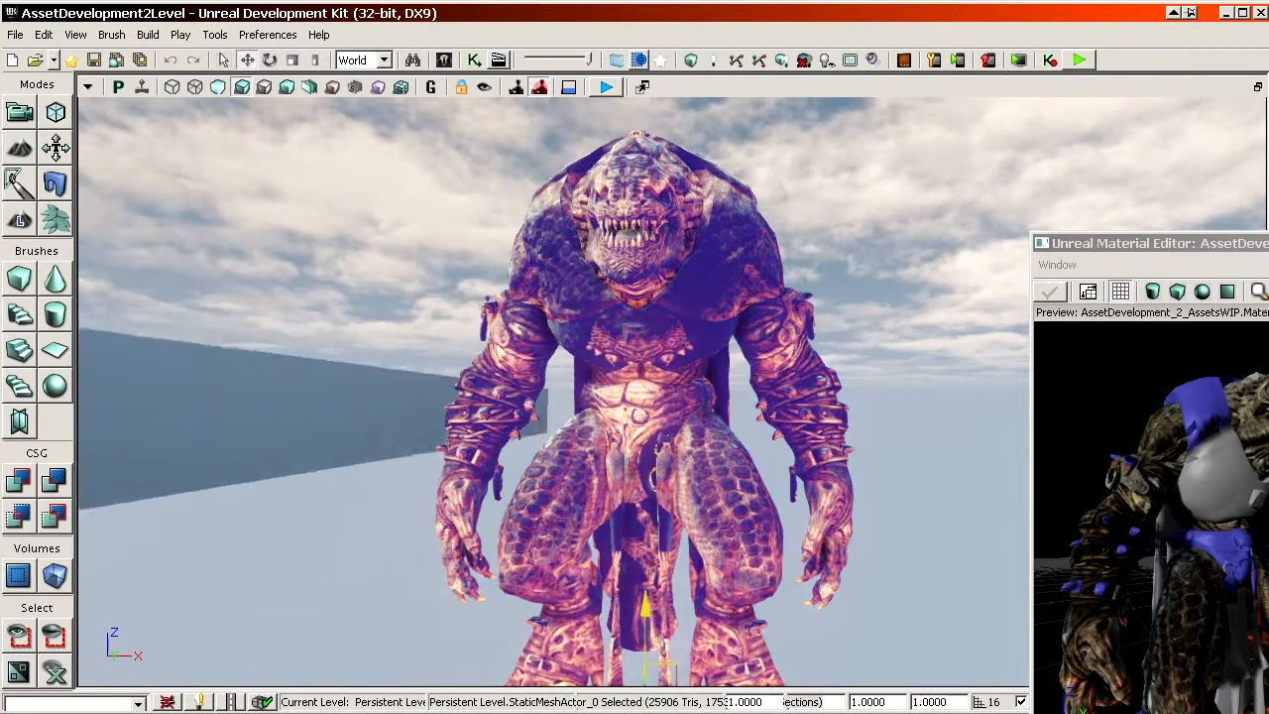
left_click_drag(645, 606, 645, 550, "shift")
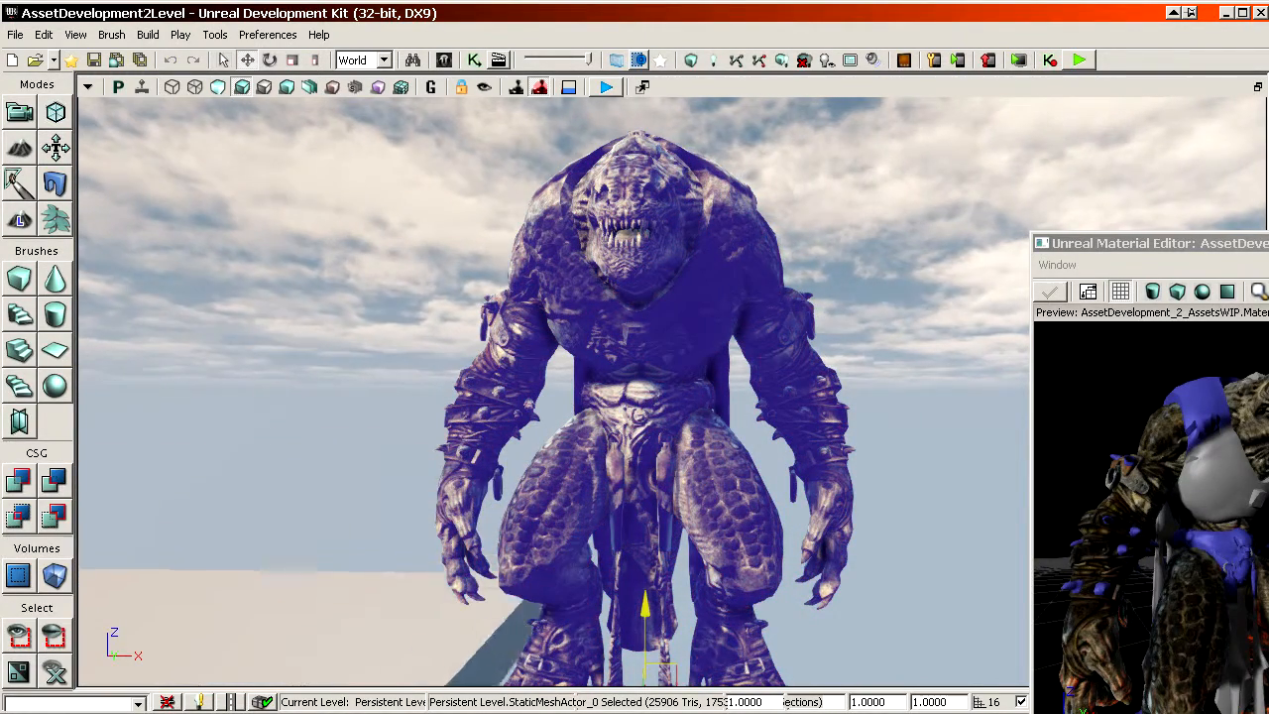
mouse_move(645, 607)
left_mouse_down("shift")
mouse_move(645, 662)
mouse_move(645, 610)
left_mouse_up("shift")
left_click_drag(555, 476, 530, 605)
left_click_drag(700, 362, 700, 391, "shift")
left_click_drag(555, 555, 466, 396)
right_click_drag(555, 397, 550, 466)
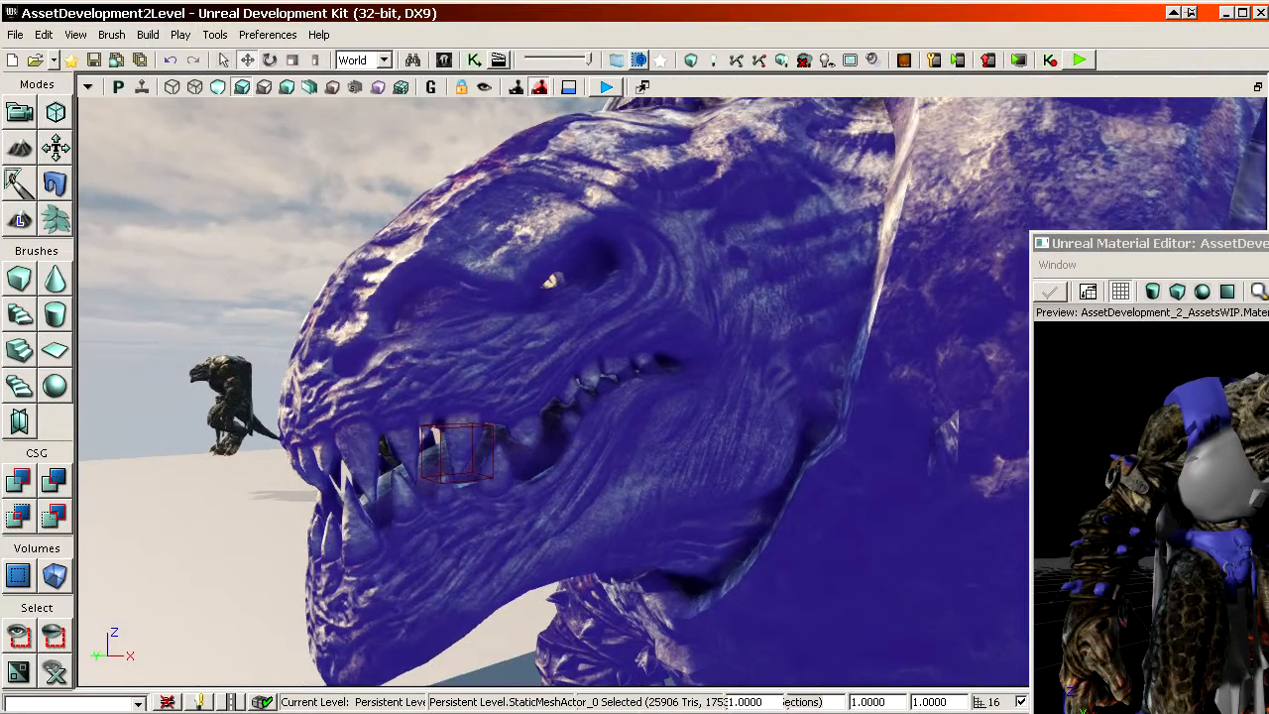
Bring the Material Editor back into view and set the EmissiveElectricitySwitch parameter's default value to 1
left_click_drag(1267, 243, 562, 47)
scroll(756, 255, "down", 5)
left_click_drag(756, 254, 475, 128)
scroll(639, 408, "up", 6)
left_click(640, 408)
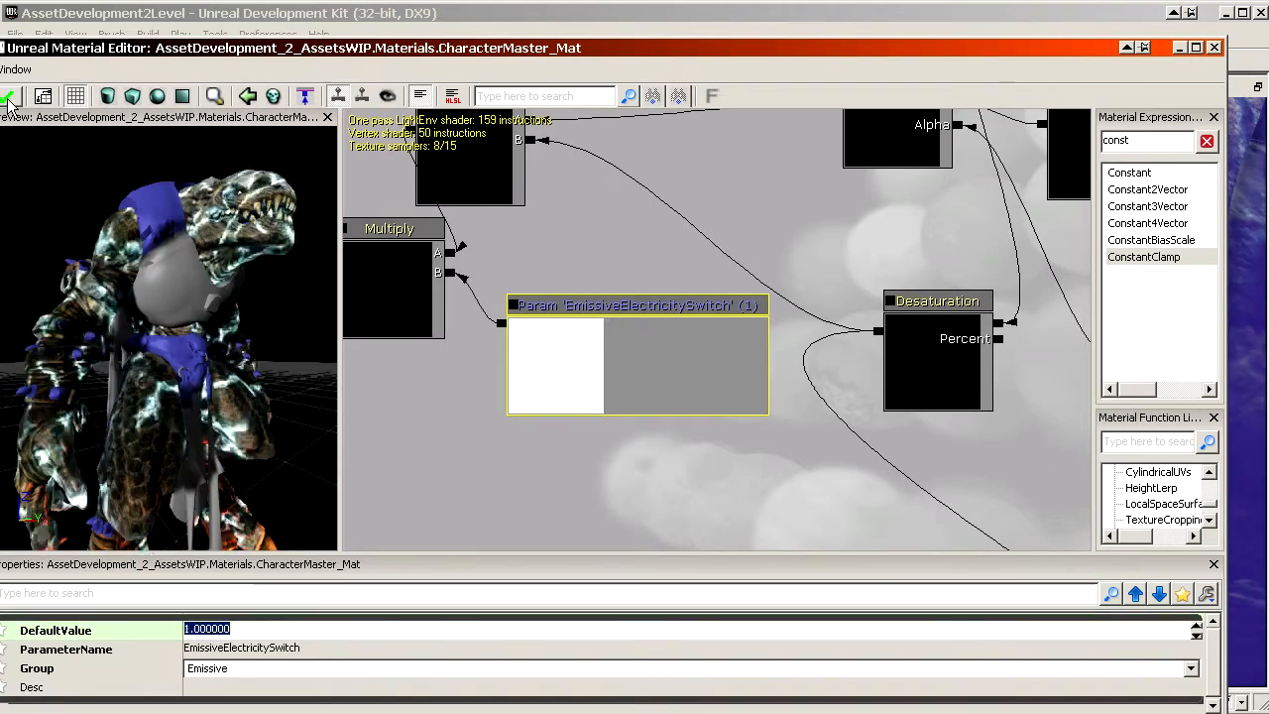
Apply the updated material and view the electricity effect on the character in the level
left_click(12, 96)
left_click_drag(120, 45, 1268, 118)
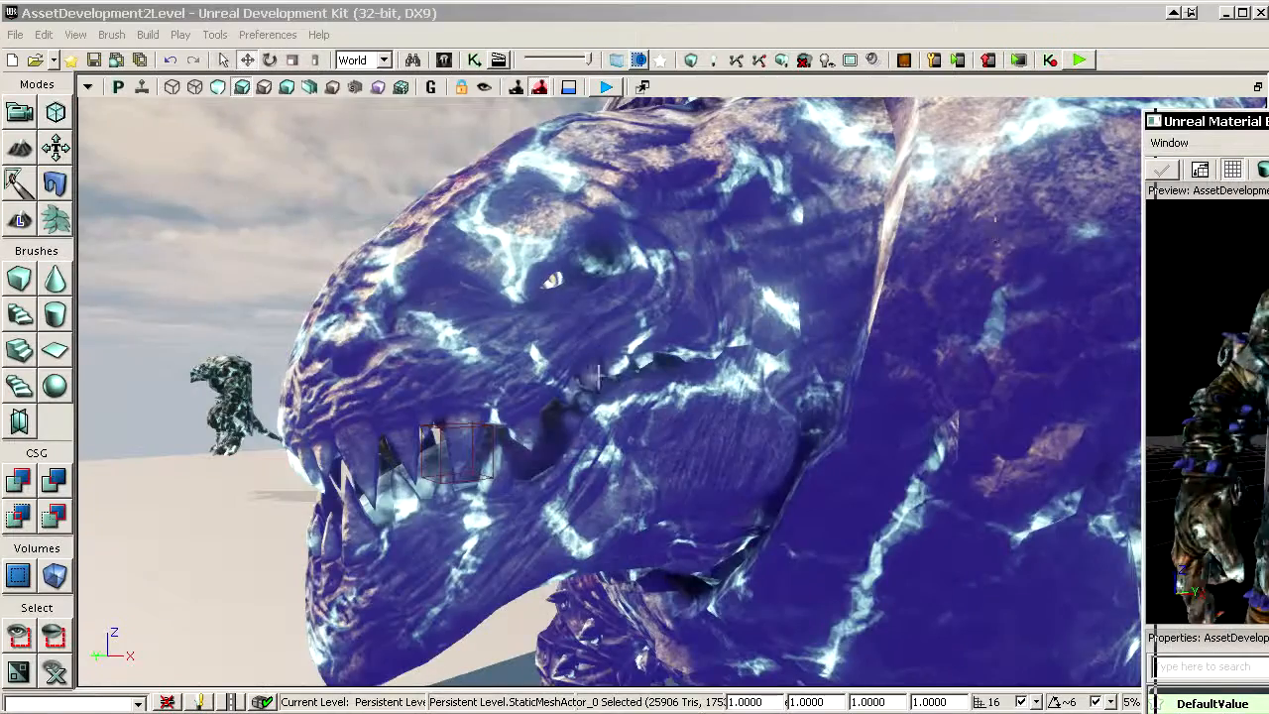
left_click_drag(595, 375, 467, 368)
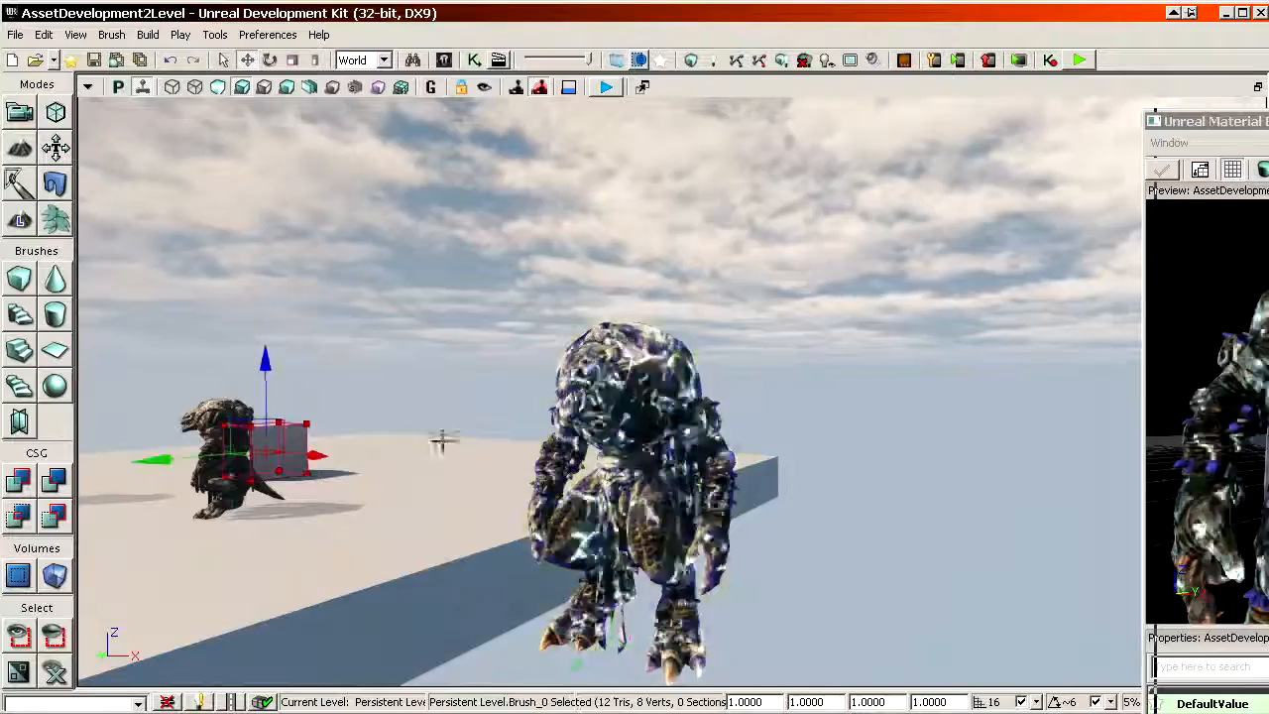
left_click_drag(442, 441, 507, 352)
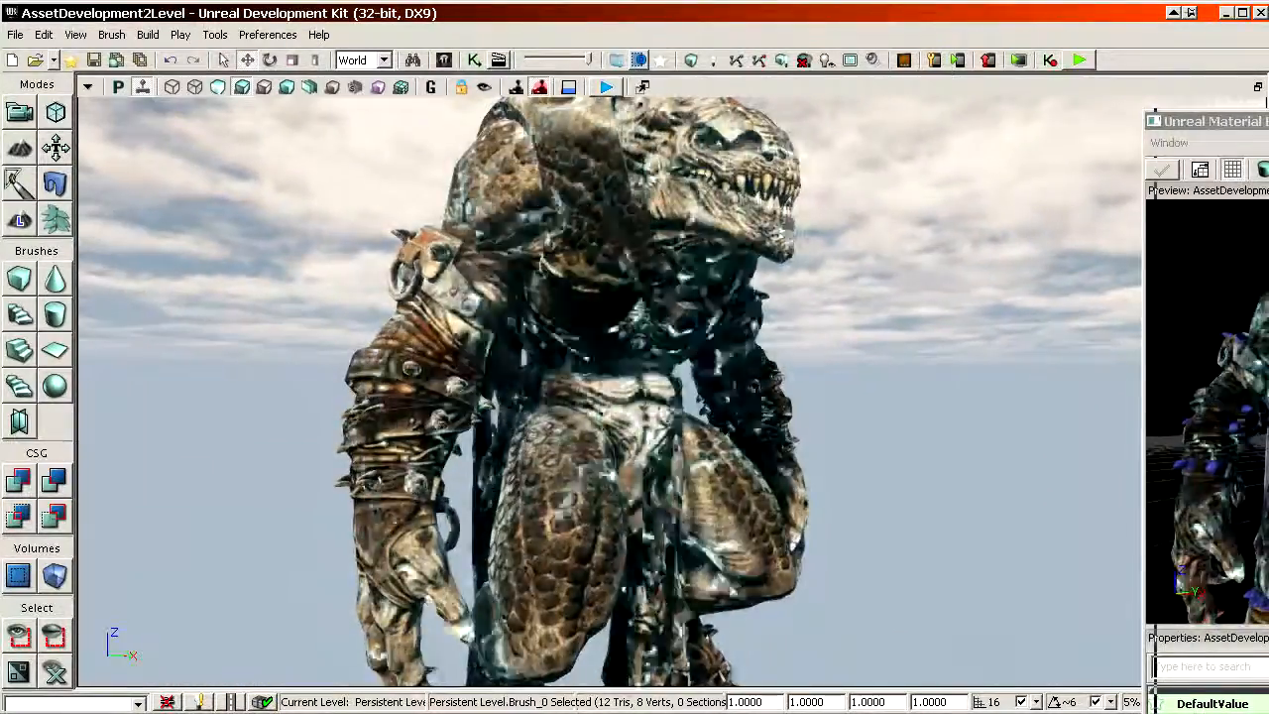